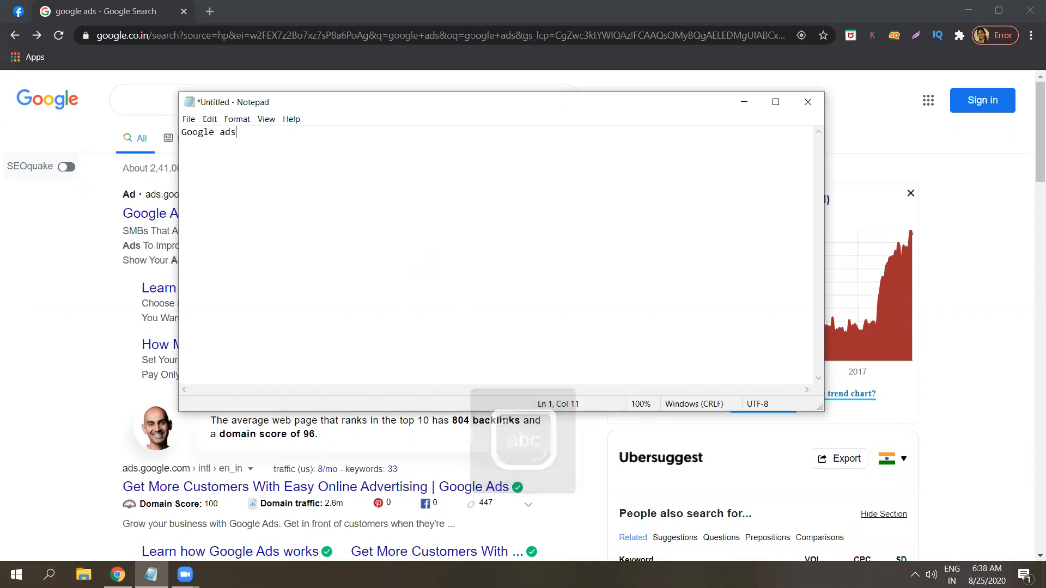
Add the line "Network types : types of ads.." below the Google ads heading, leaving a blank line between them
key(Return)
text(N)
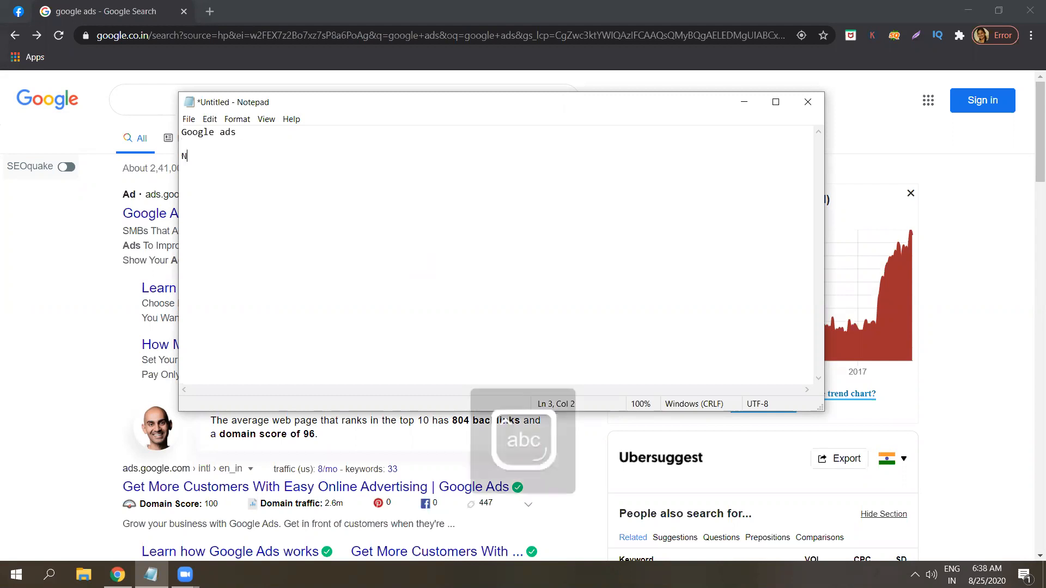
text(etwork types )
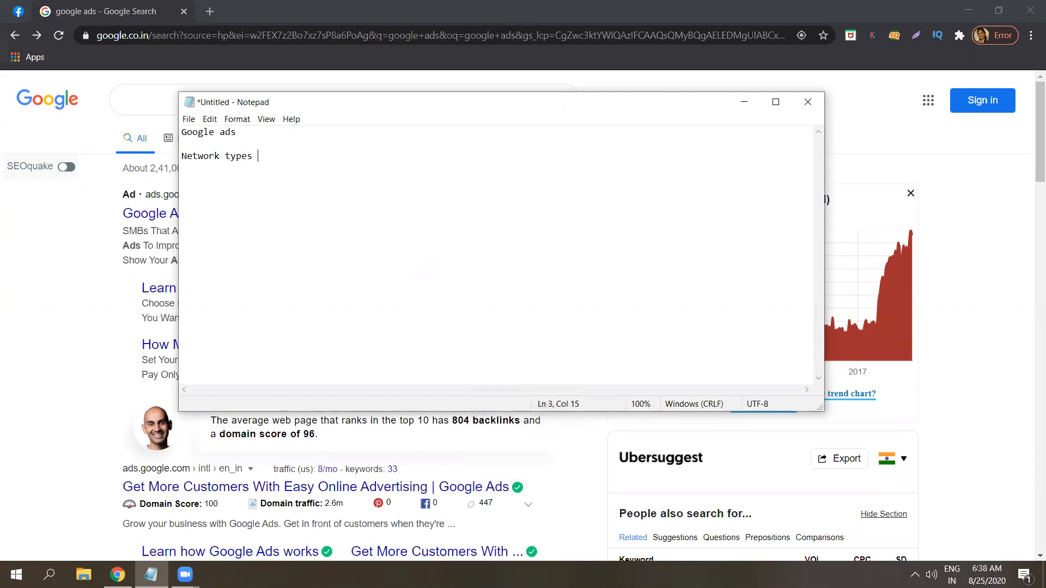
text(: types of ads..)
Begin a structure line reading "google ads network - campaign -" below the network types line
key(Return)
key(Return)
text(google ads )
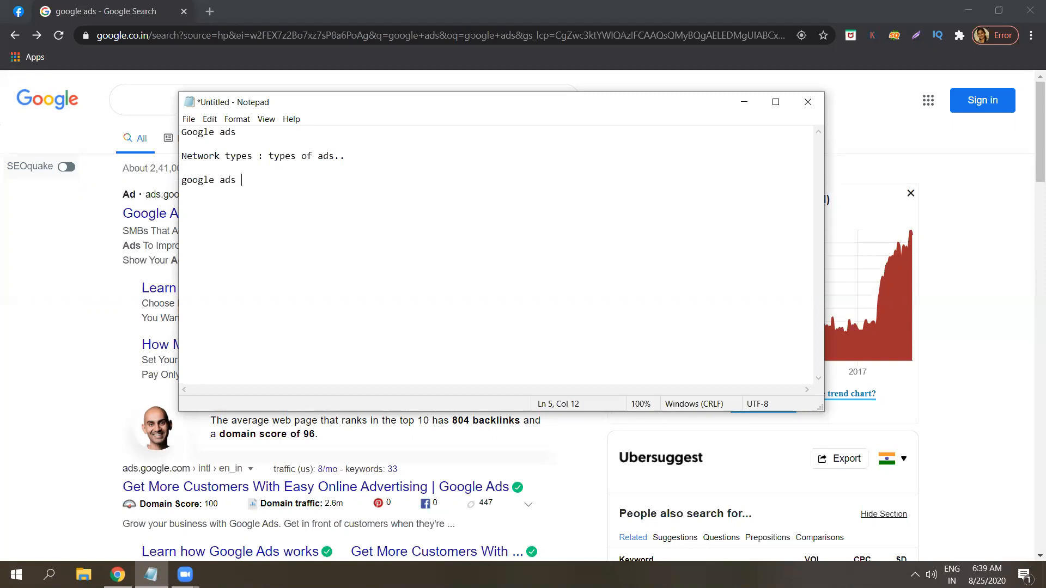
text(network - campaign -)
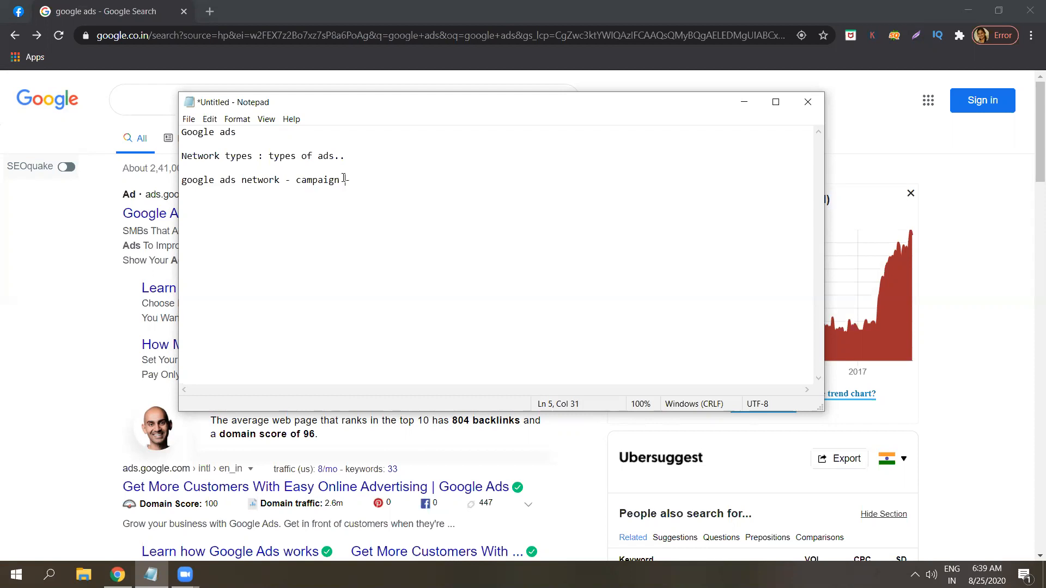
Extend the google ads network line with "ad groups - keywords - ad sets .."
double_click(283, 179)
click(283, 180)
double_click(322, 180)
click(329, 180)
text(ad groups)
click(338, 180)
click(409, 180)
text(-)
text(-)
text( keywords - add se)
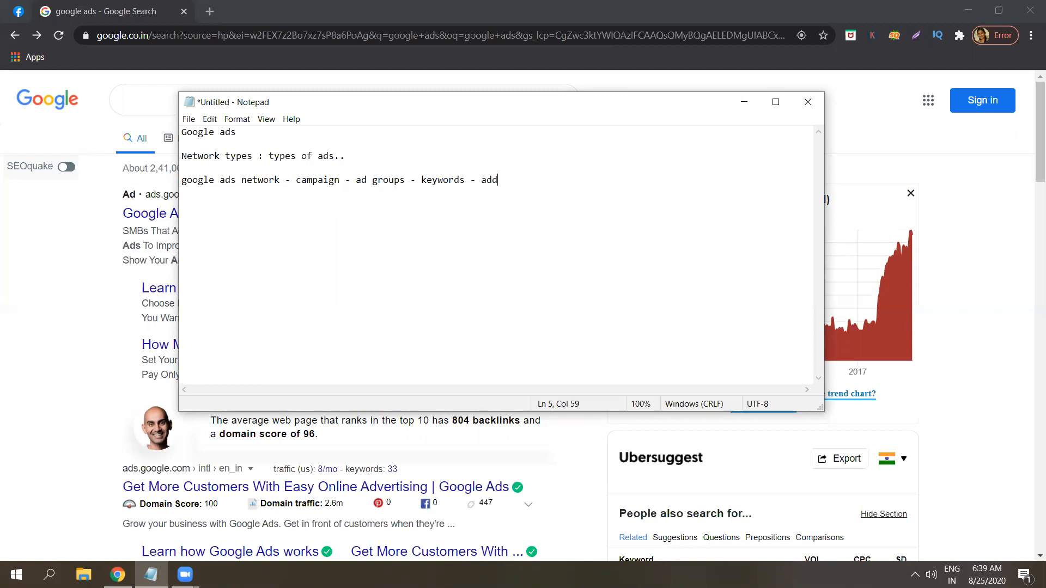
key(BackSpace)
key(BackSpace)
key(BackSpace)
key(BackSpace)
text(sets ..)
Examine the Google Ads structure line level by level, highlighting "ad groups" and "keywords" on the way
click(343, 179)
click(323, 181)
drag(280, 180, 256, 179)
click(299, 180)
drag(356, 180, 410, 181)
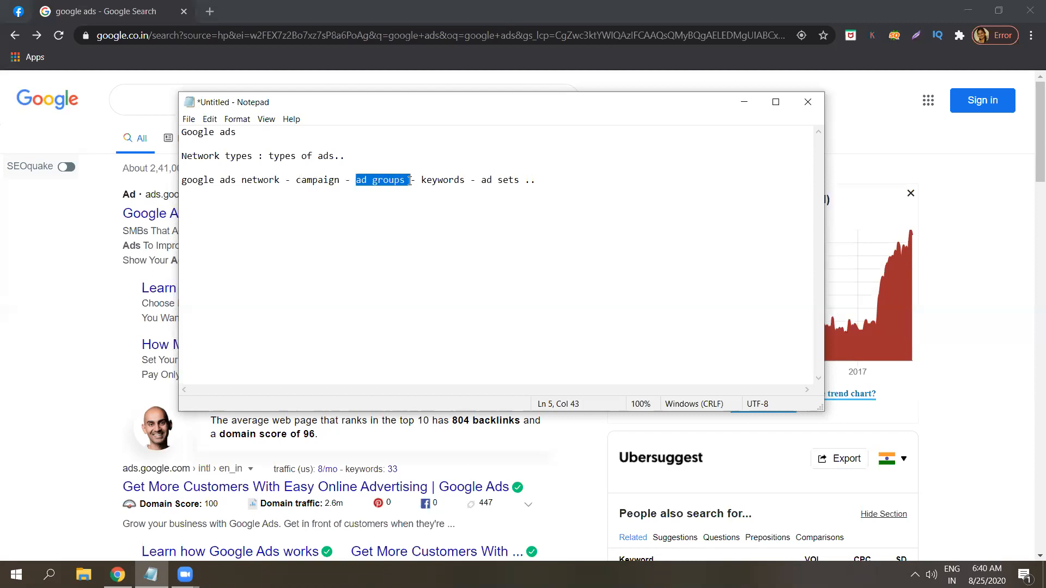
click(444, 180)
drag(422, 181, 465, 180)
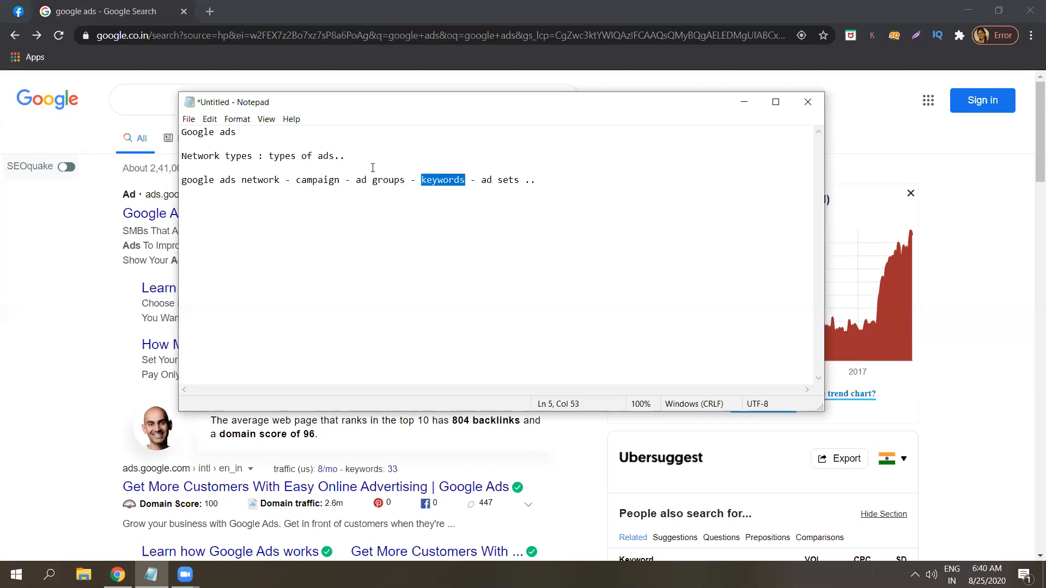
click(451, 191)
click(567, 186)
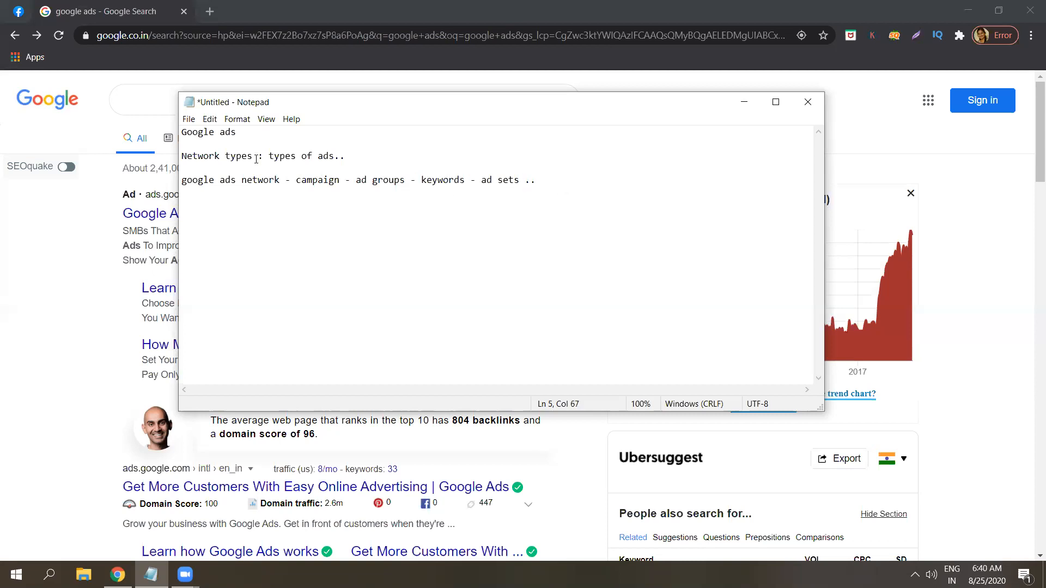
drag(275, 180, 532, 189)
click(532, 189)
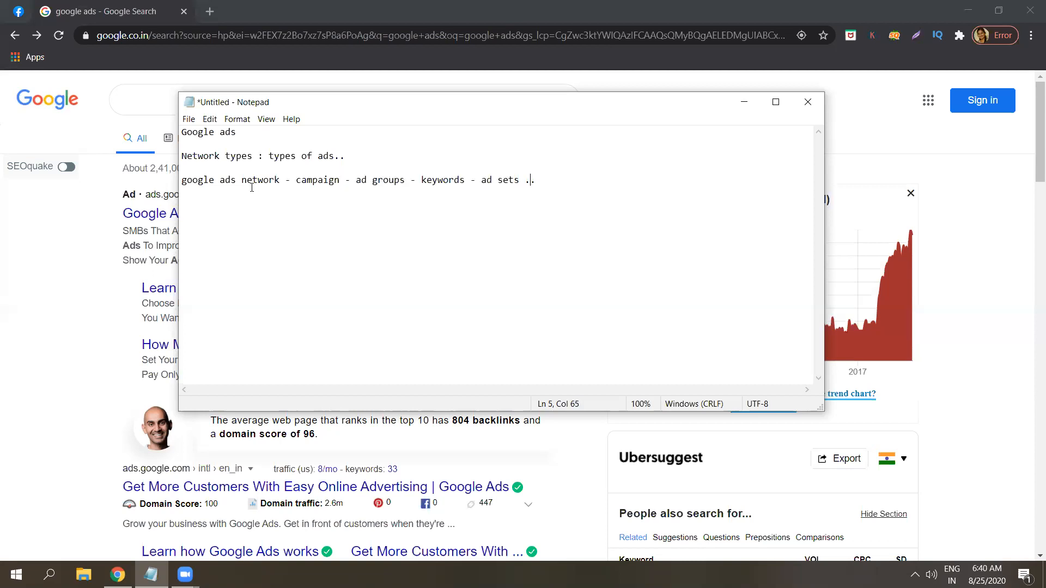
click(335, 181)
click(381, 180)
click(465, 181)
click(526, 180)
Add three line breaks after the Google Ads structure line
key(Return)
key(Return)
key(Return)
Switch to Chrome, search Google for "google ads" and open the sponsored Google Ads India sign-up result
click(412, 5)
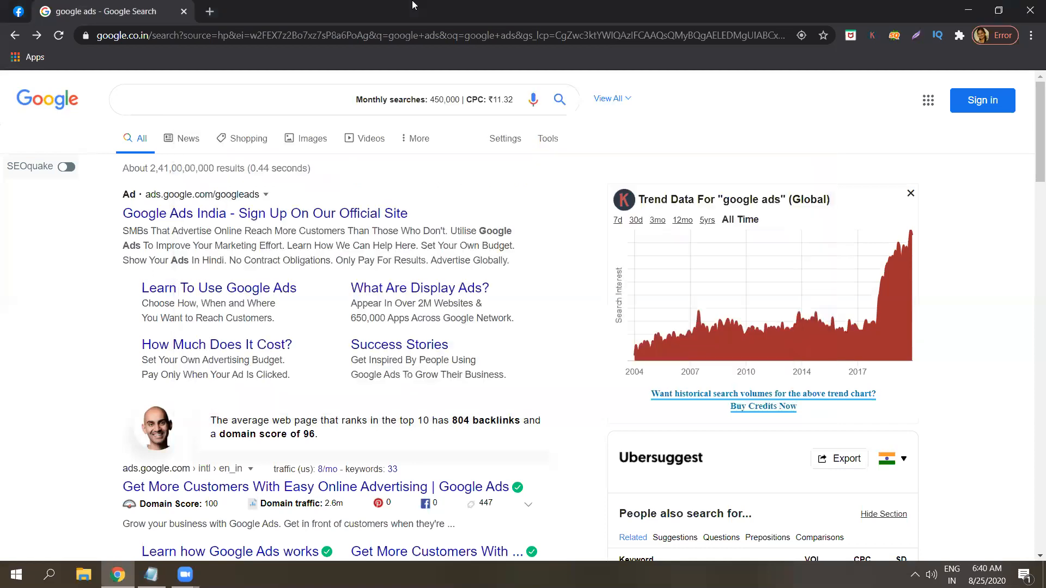
click(265, 105)
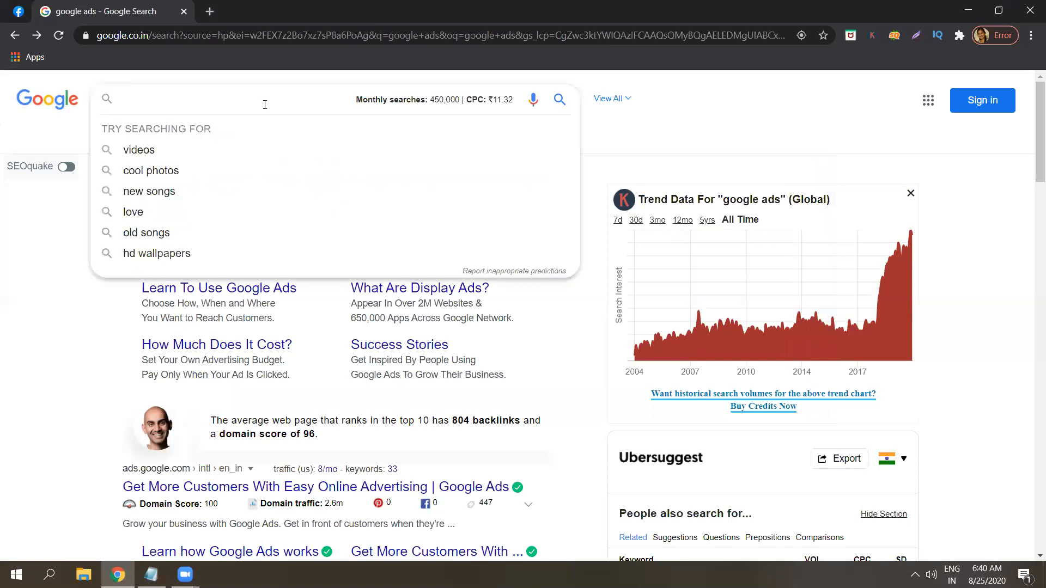
text(google ad)
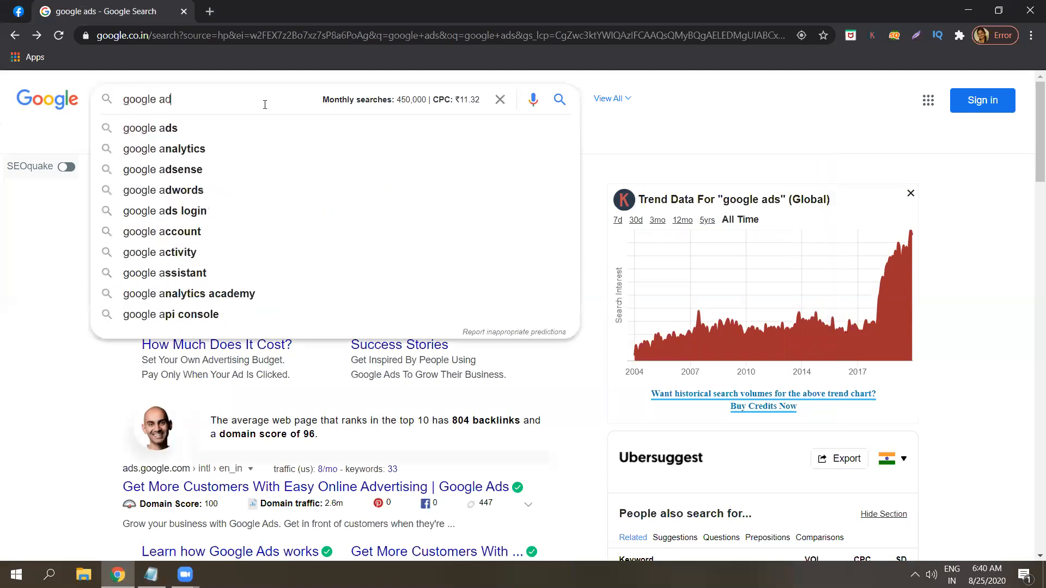
text(s)
key(Return)
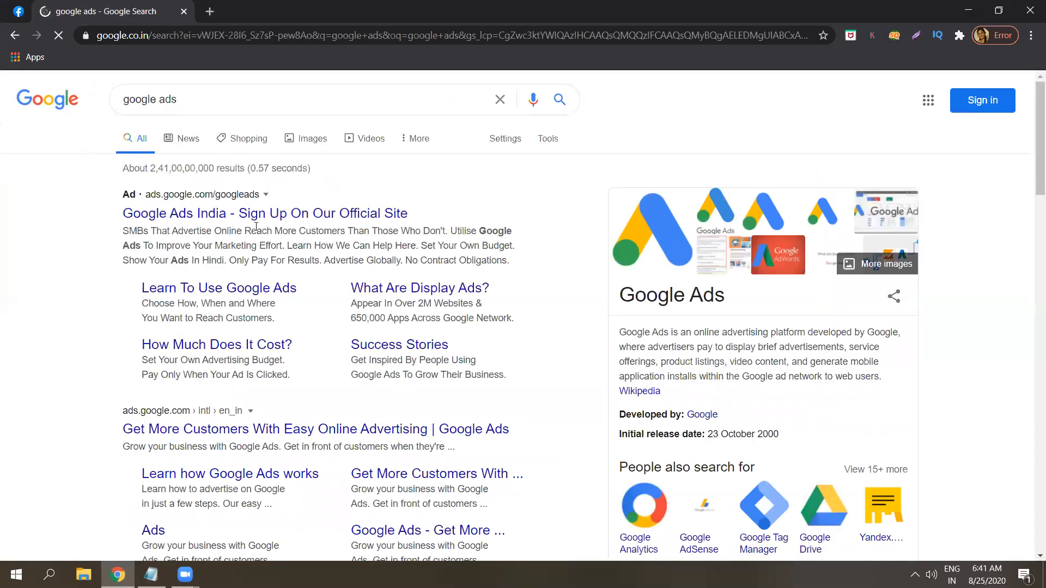
click(276, 217)
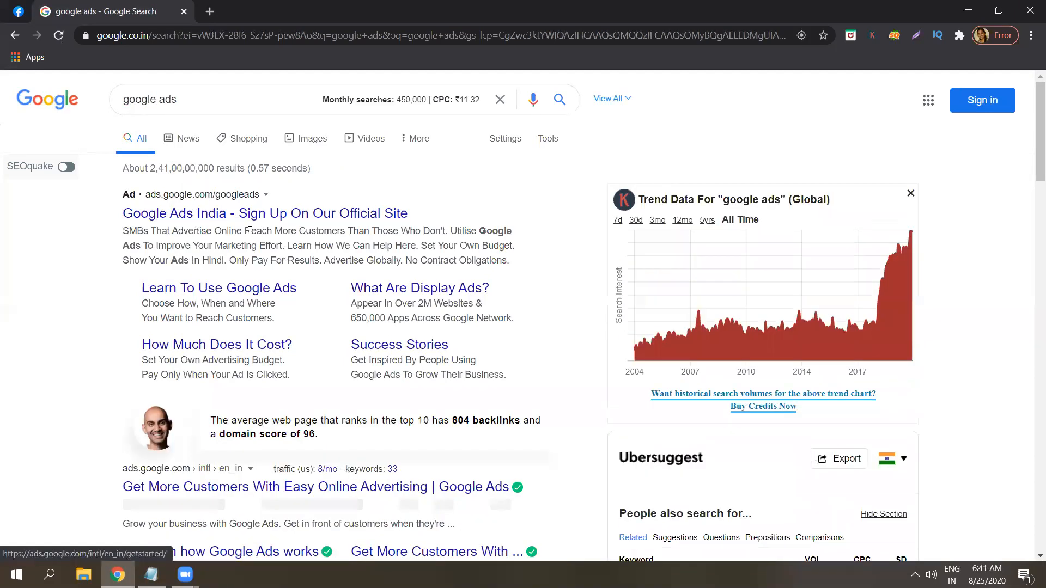
click(250, 218)
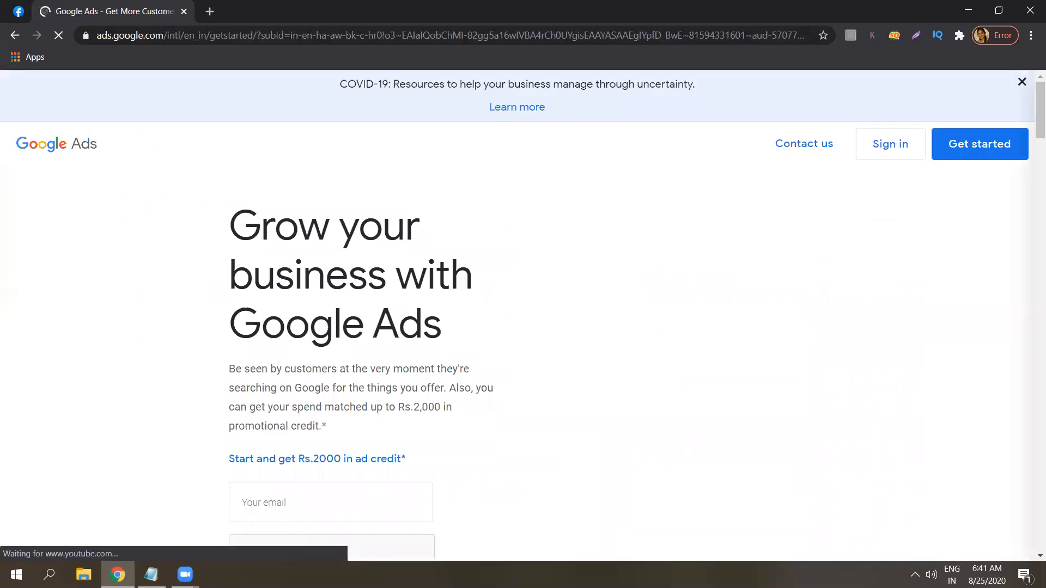
Switch back to Notepad and enter "search network : search ads" below the structure line
click(151, 575)
text(se)
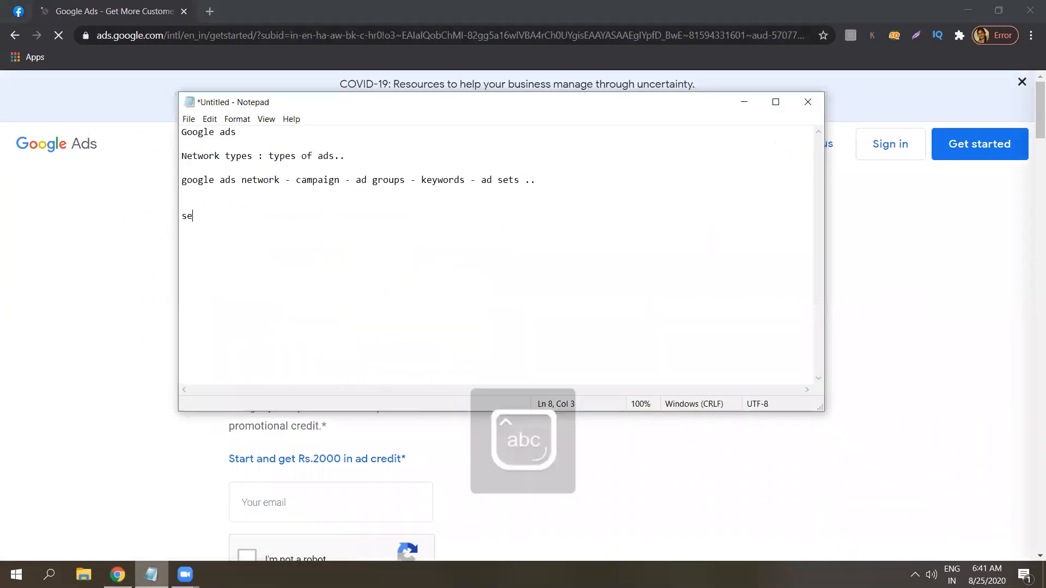
text(arch network : s)
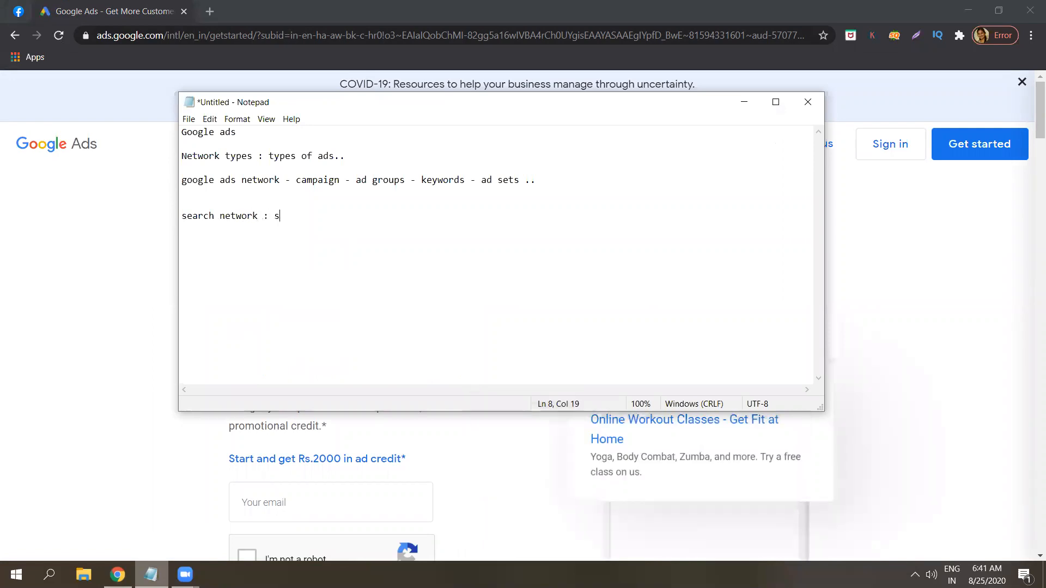
text(earch ads)
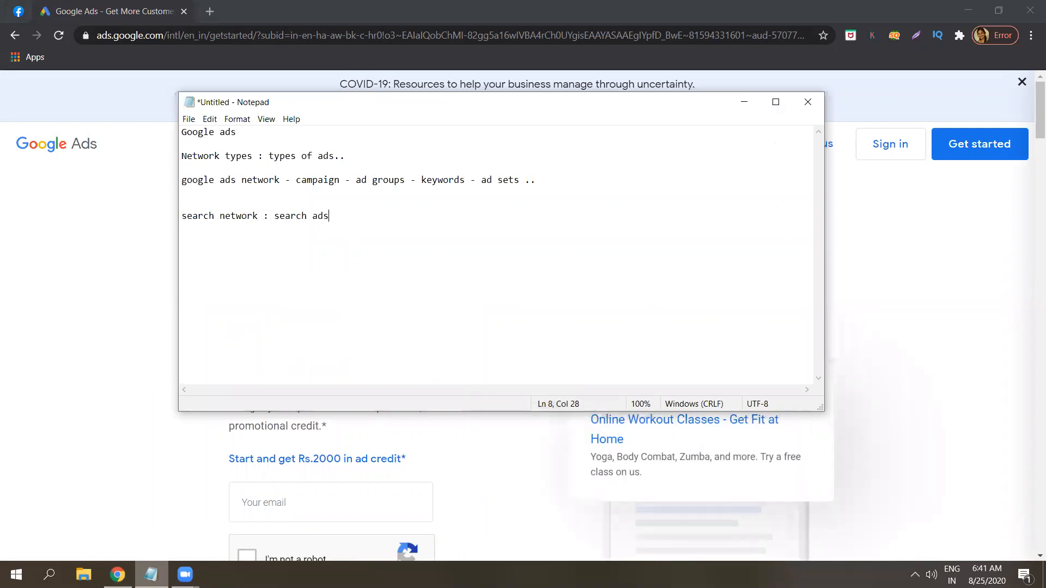
Append ": text : cost per click" to the search network line
text( :)
text(text :)
text(cost per cli)
key(BackSpace)
text(lick)
Finish the search network line with ": SERP of Google"
key(Caps_Lock)
text(SERP)
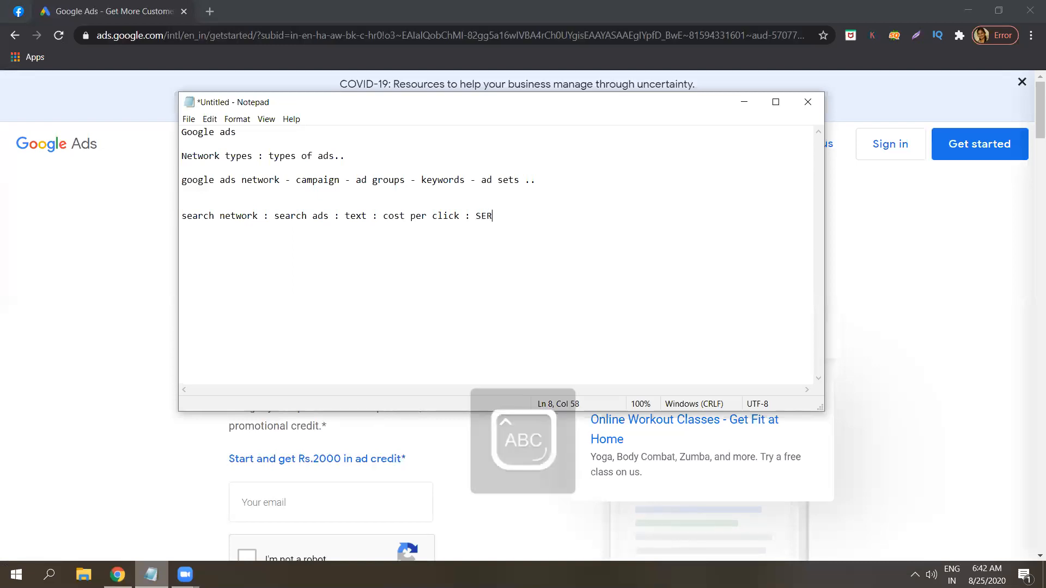
key(Caps_Lock)
text(of)
key(Caps_Lock)
text(G)
key(Caps_Lock)
text(oogle)
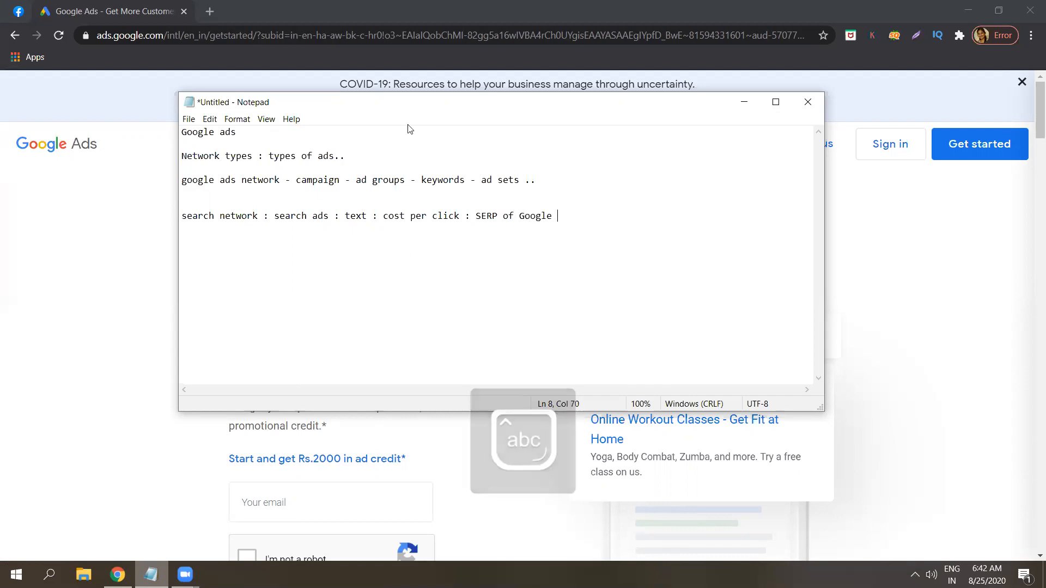
Switch to Chrome and search Google for "digital marketing jobs in hyderabad" in a new browser tab
click(210, 12)
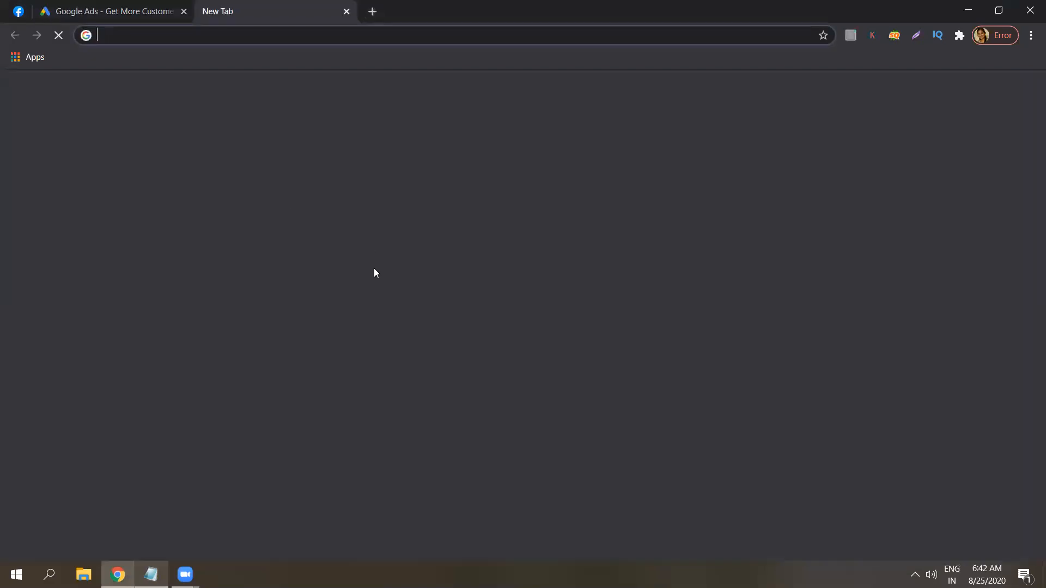
click(373, 347)
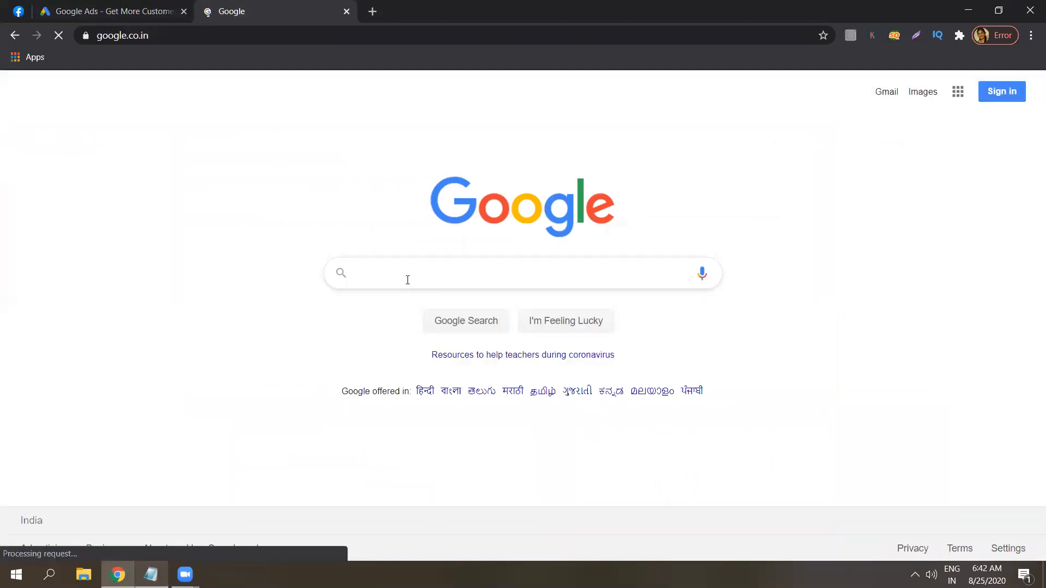
text(digi)
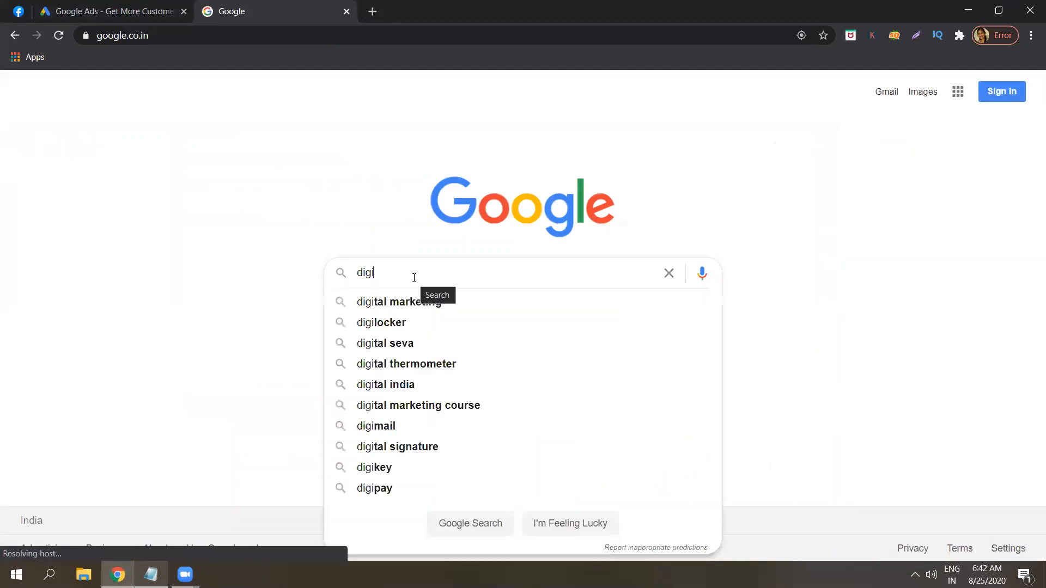
text(tal marketing)
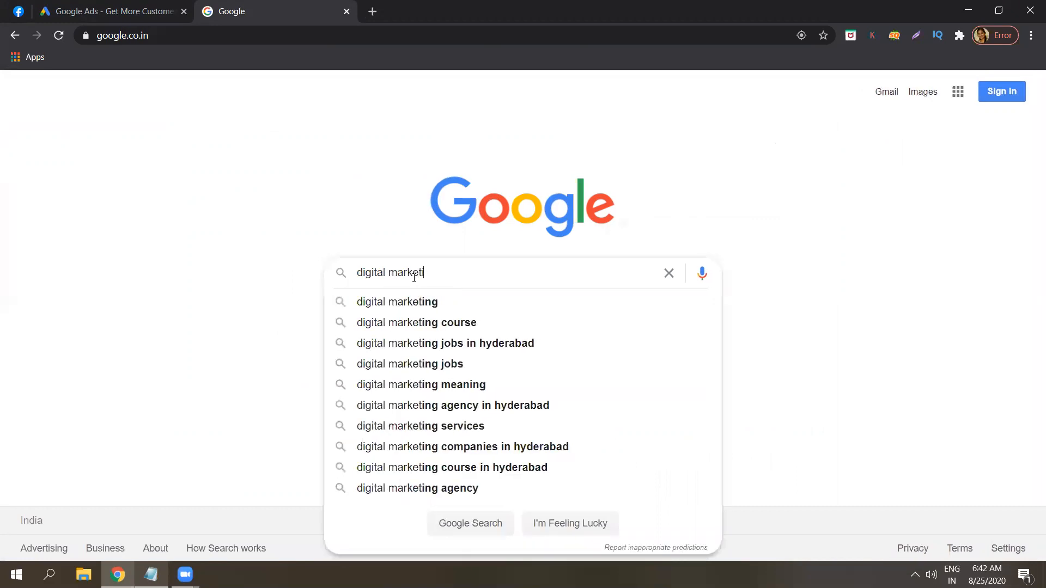
click(424, 344)
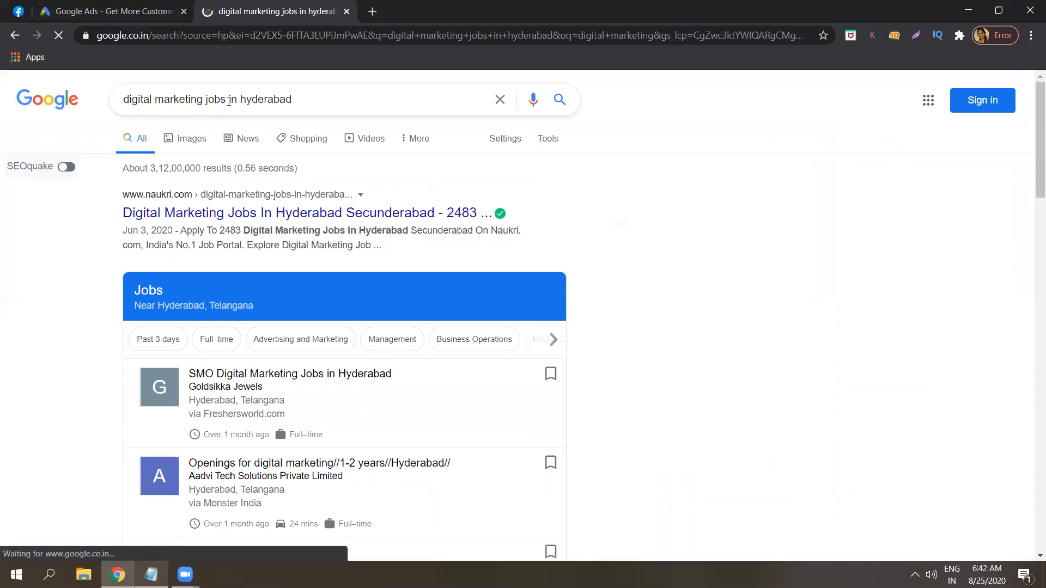
Remove "jobs" from the query and search for "digital marketing in hyderabad" instead
click(229, 101)
key(BackSpace)
key(BackSpace)
key(BackSpace)
key(BackSpace)
key(BackSpace)
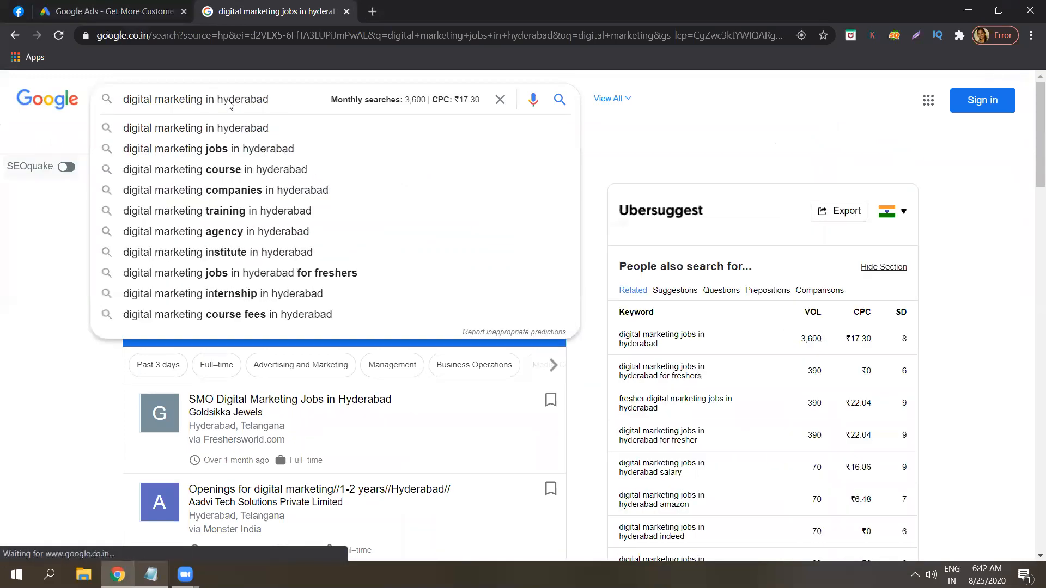
key(Return)
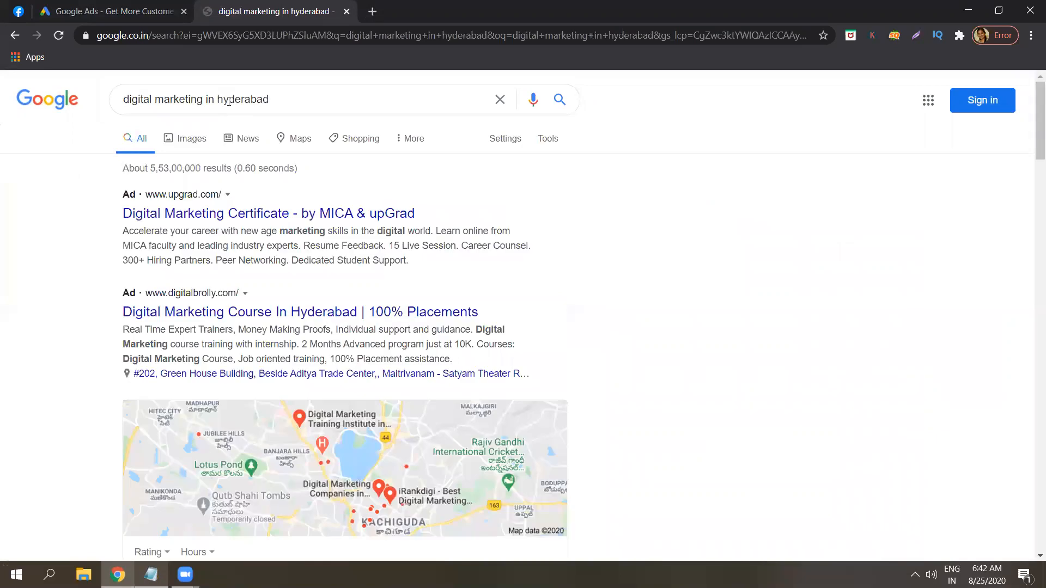
click(259, 213)
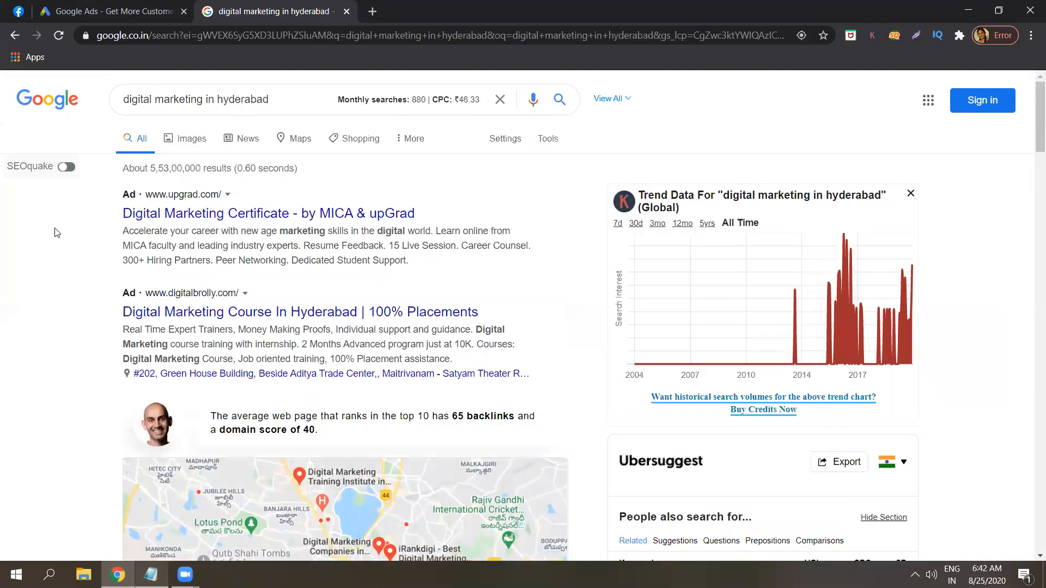
Highlight the word "text" in the Notepad search network line, then return to the search results in Chrome
click(151, 575)
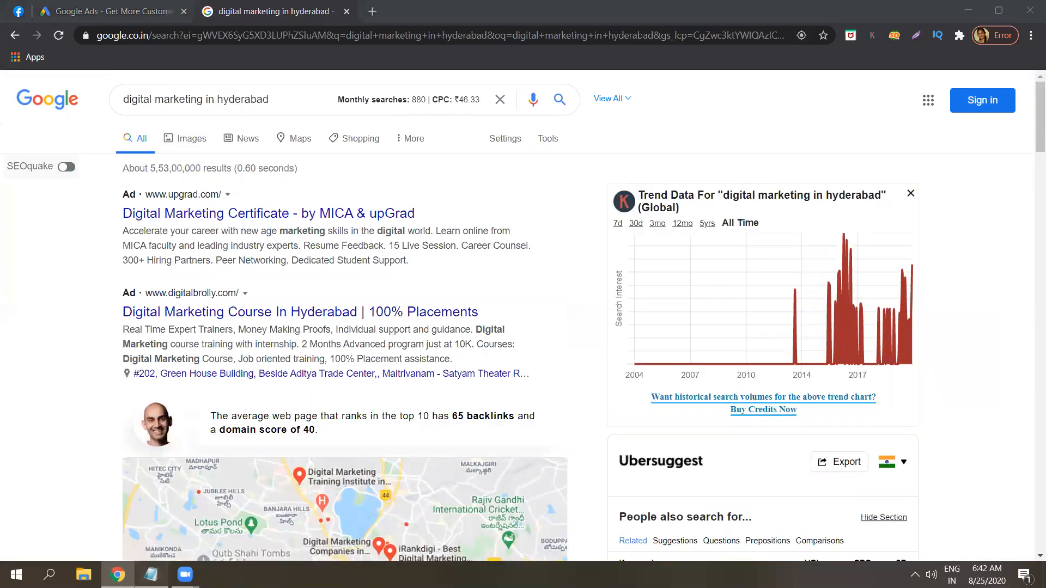
drag(367, 216, 345, 216)
click(69, 270)
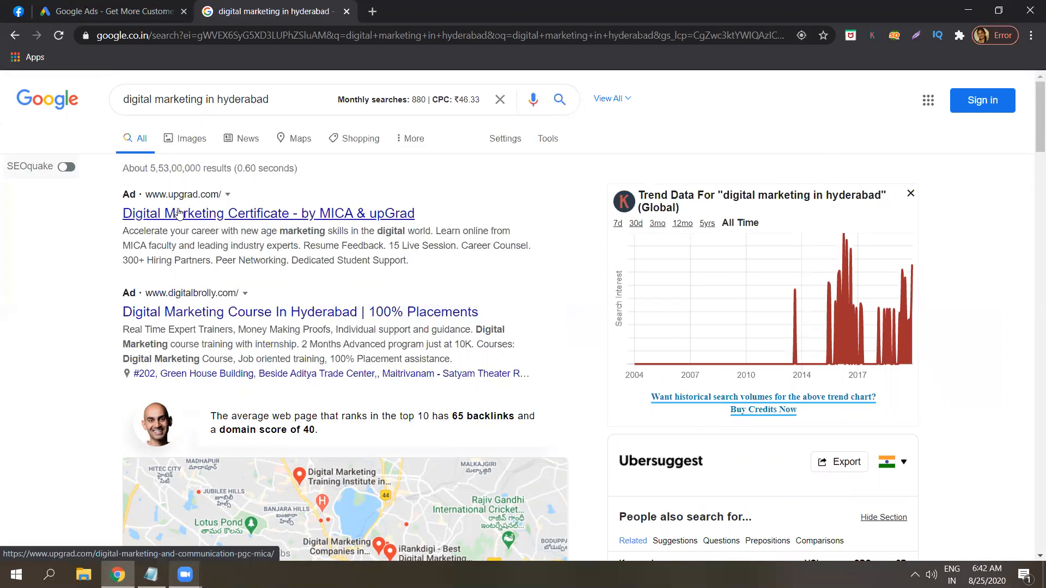
Open the upGrad Digital Marketing Certificate ad, then highlight "cost per click" in the Notepad notes
click(179, 212)
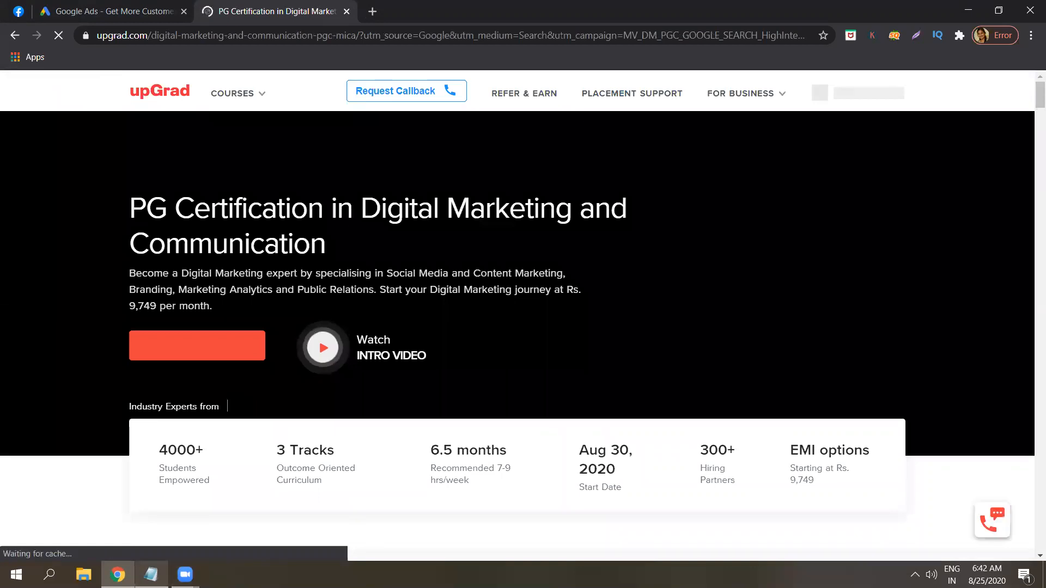
key(alt+Tab)
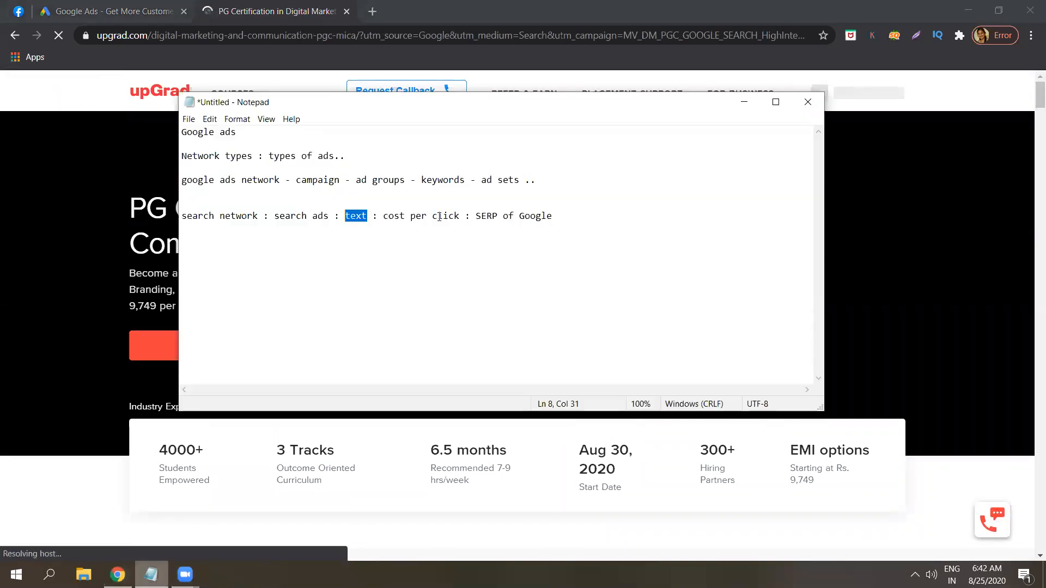
drag(383, 215, 460, 216)
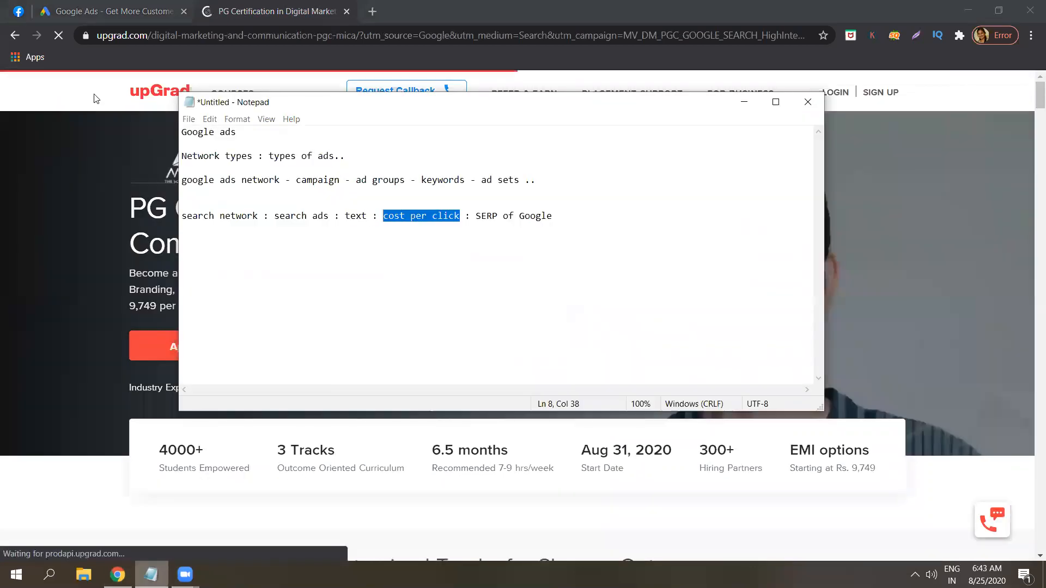
Return from the upGrad page to the Google search results and bring the Notepad notes back in front
click(13, 69)
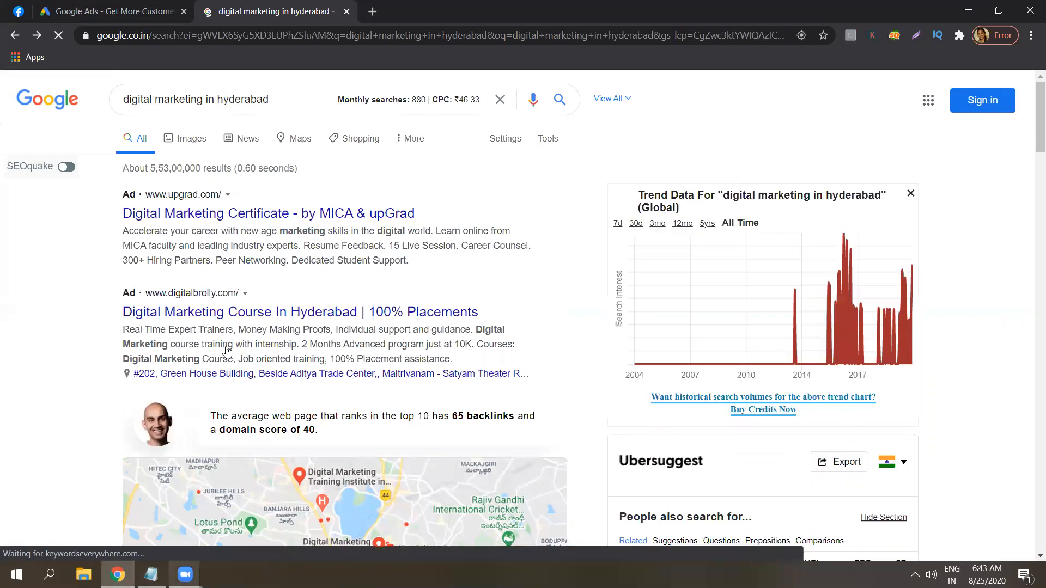
key(alt+Tab)
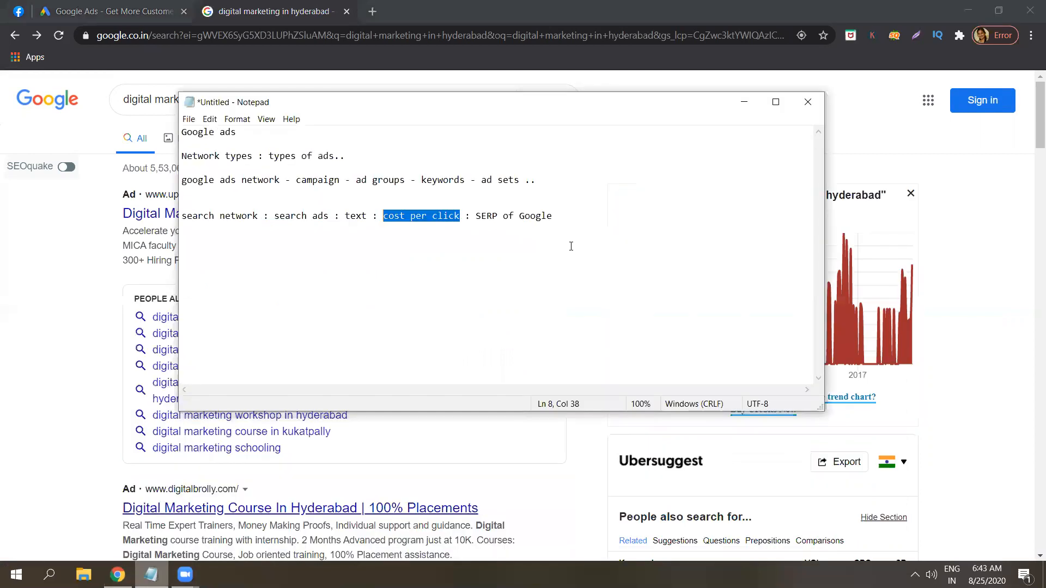
Highlight the whole search network line in the Notepad notes, then return to the search results in Chrome
drag(182, 215, 567, 216)
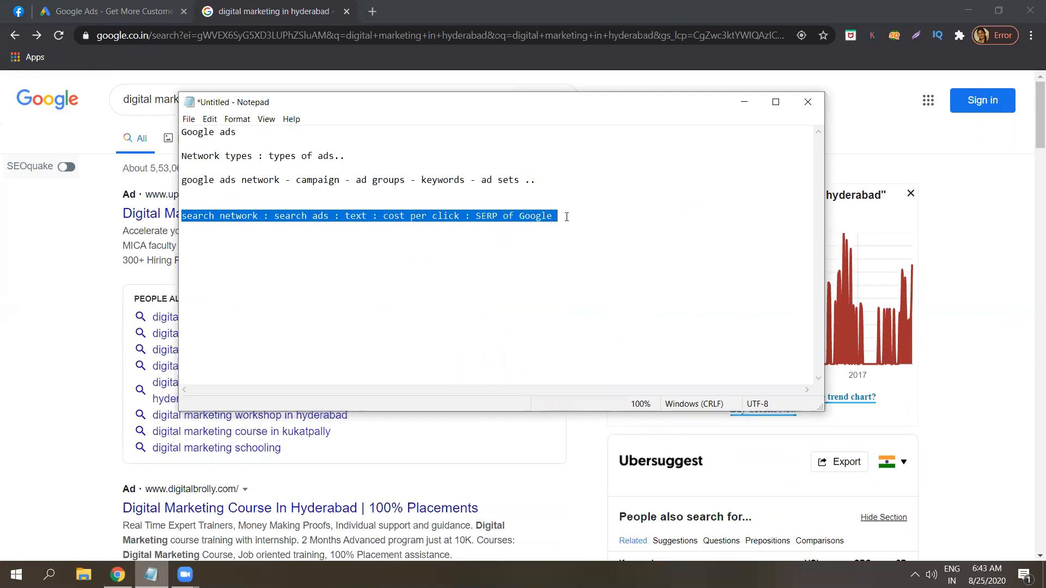
click(617, 220)
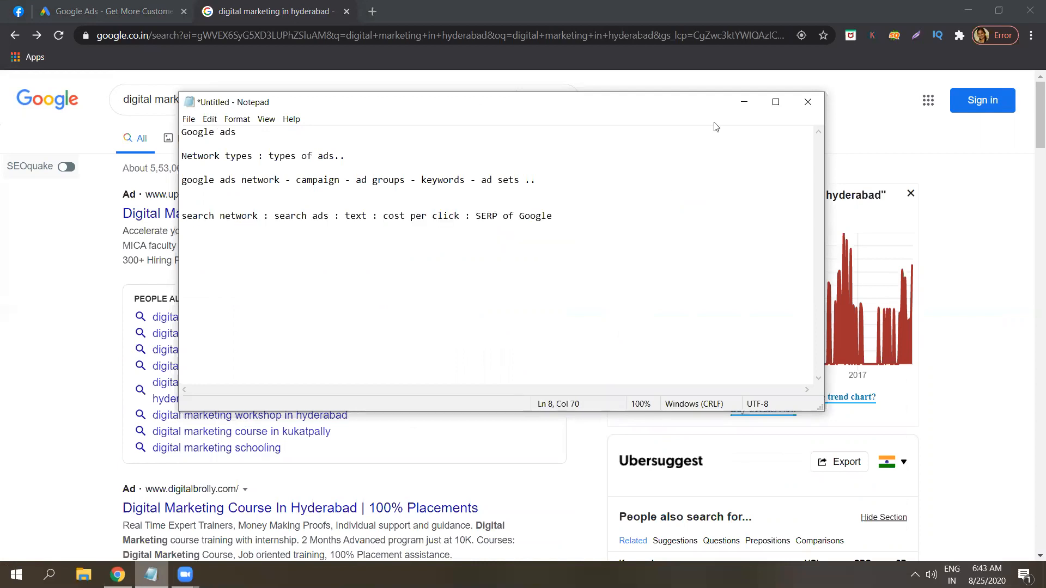
click(405, 82)
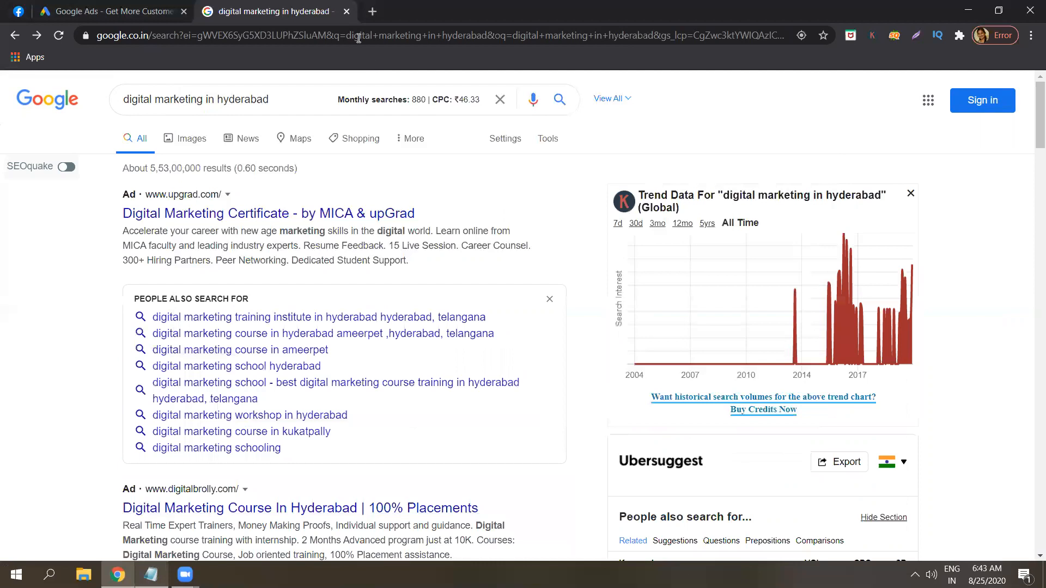
Close the Google search results tab and sign in to Google Ads from its start page
key(ctrl+w)
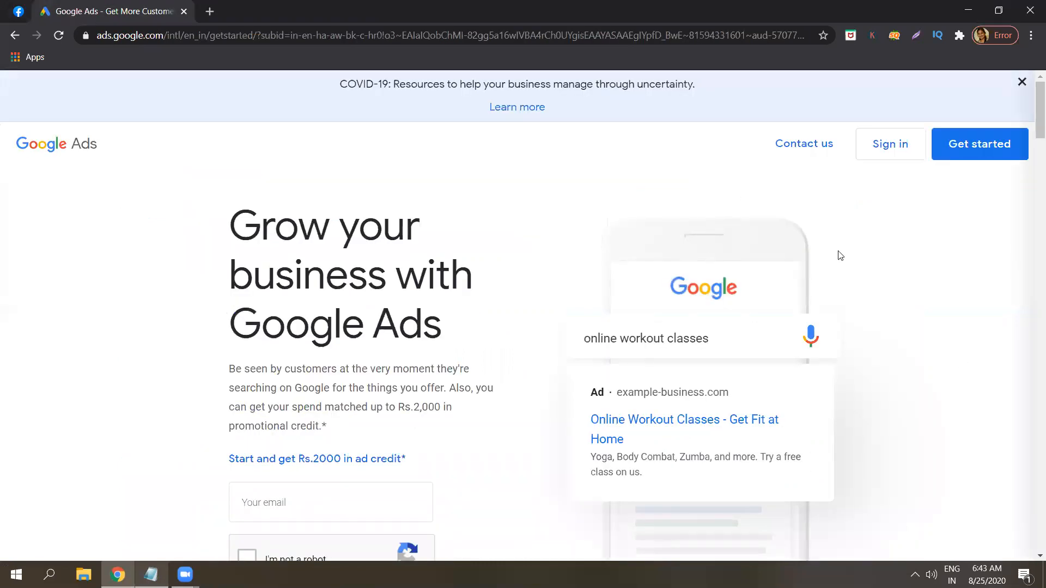
click(890, 143)
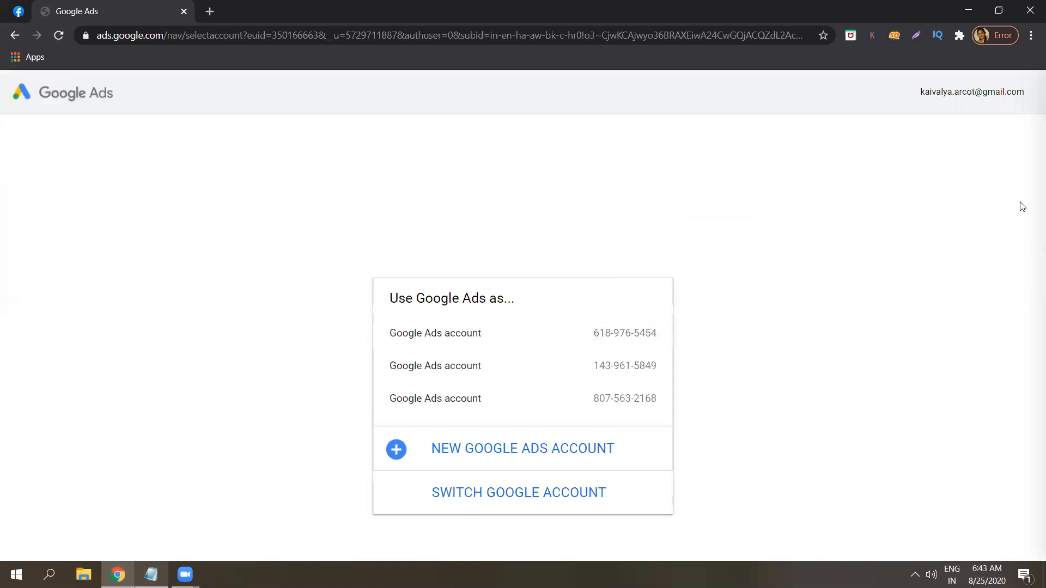
Highlight the signed-in e-mail address on the Google Ads account selection page, then clear the highlight
triple_click(975, 92)
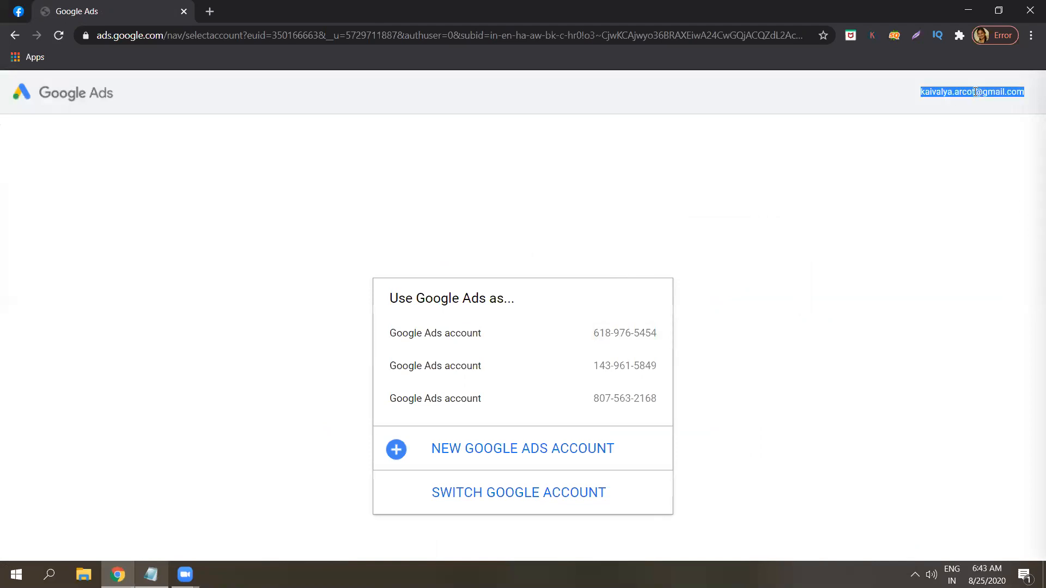
click(975, 91)
triple_click(976, 92)
click(970, 91)
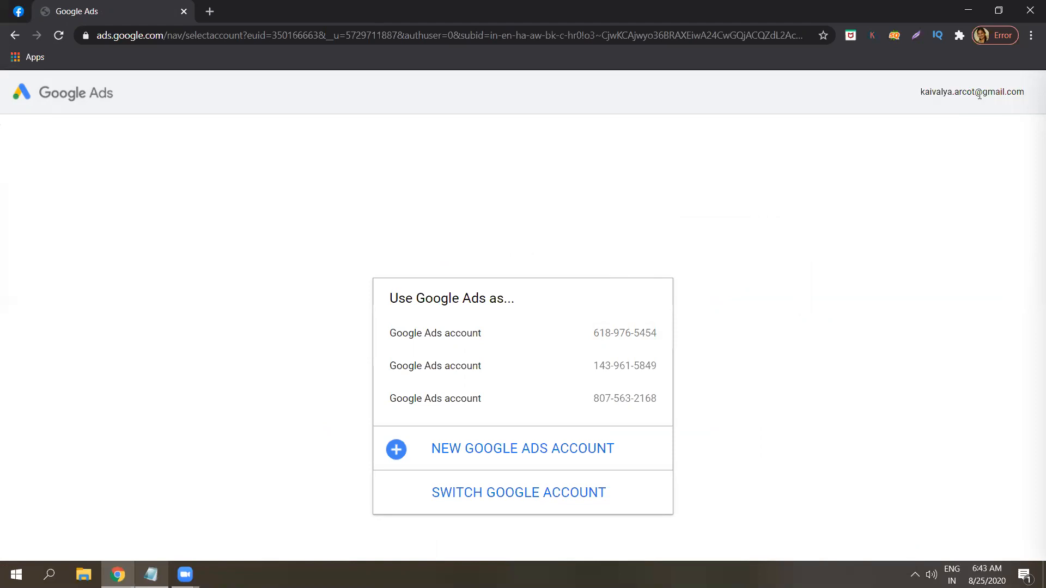
triple_click(1012, 88)
click(880, 238)
Start a new Google Ads account and switch the campaign setup to Expert Mode
click(586, 462)
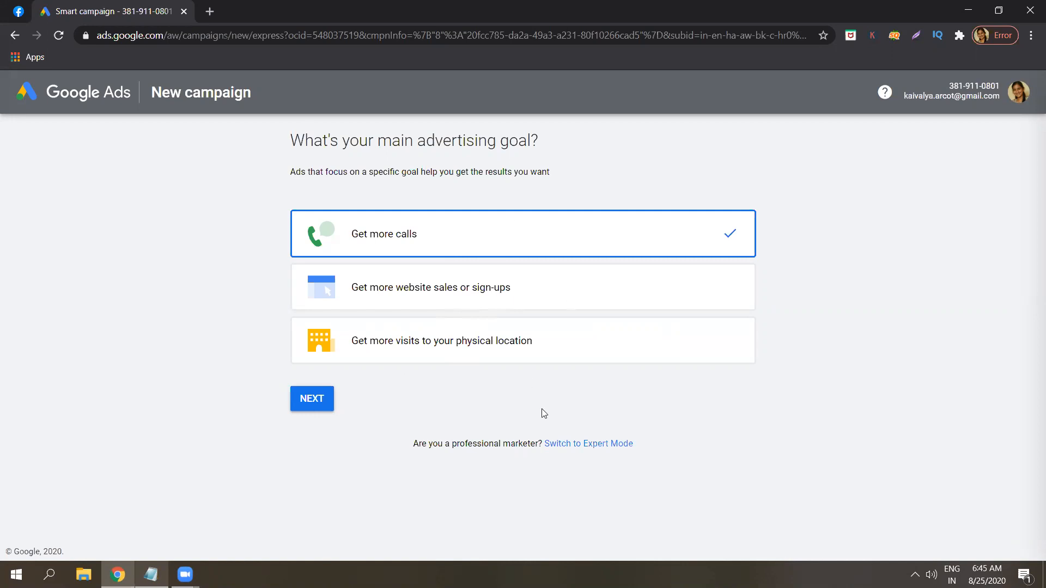
click(582, 447)
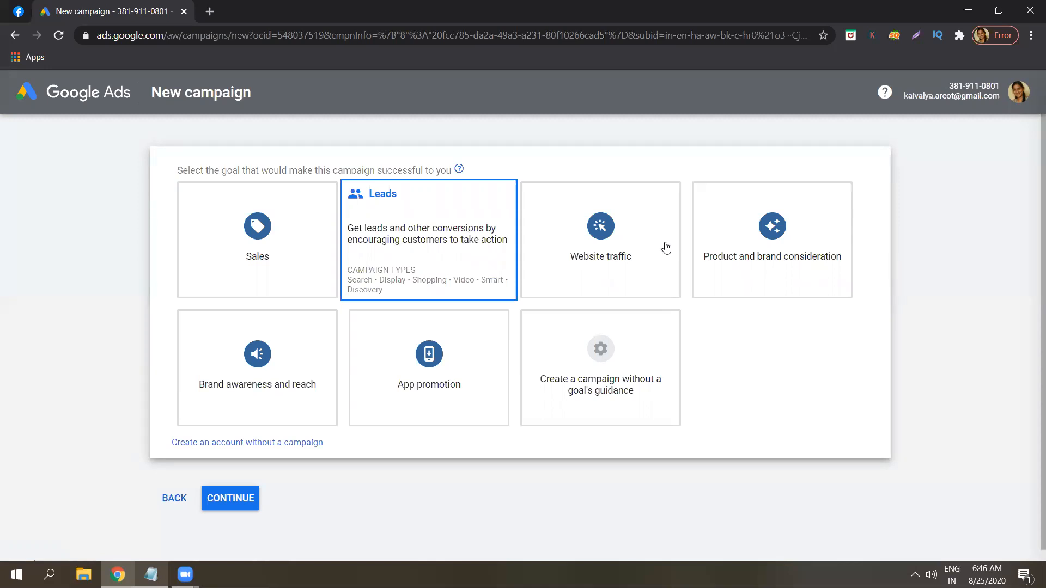
Review the campaign goal descriptions and choose to create a campaign without a goal's guidance
mouse_move(666, 248)
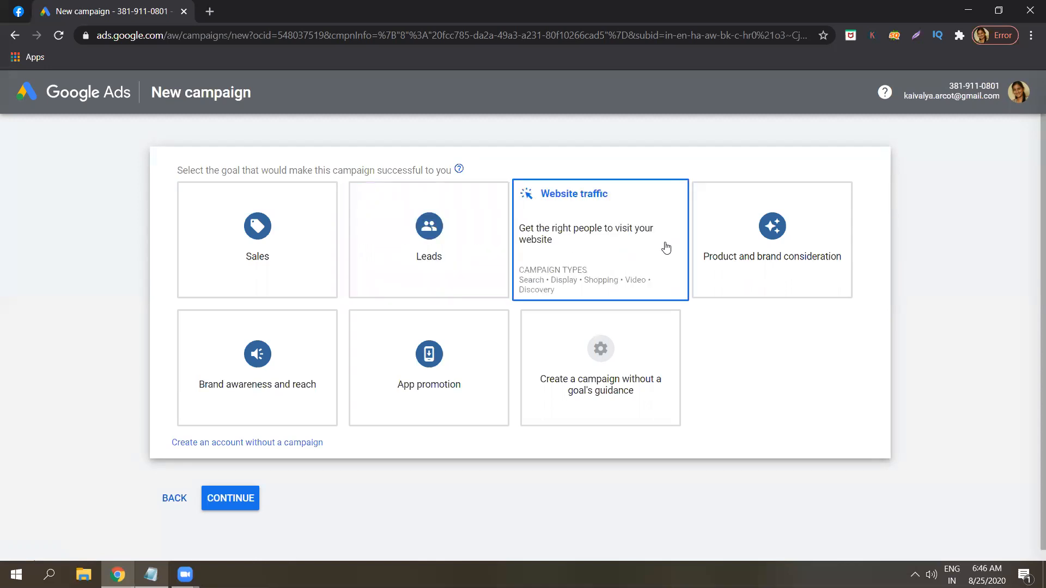
mouse_move(702, 257)
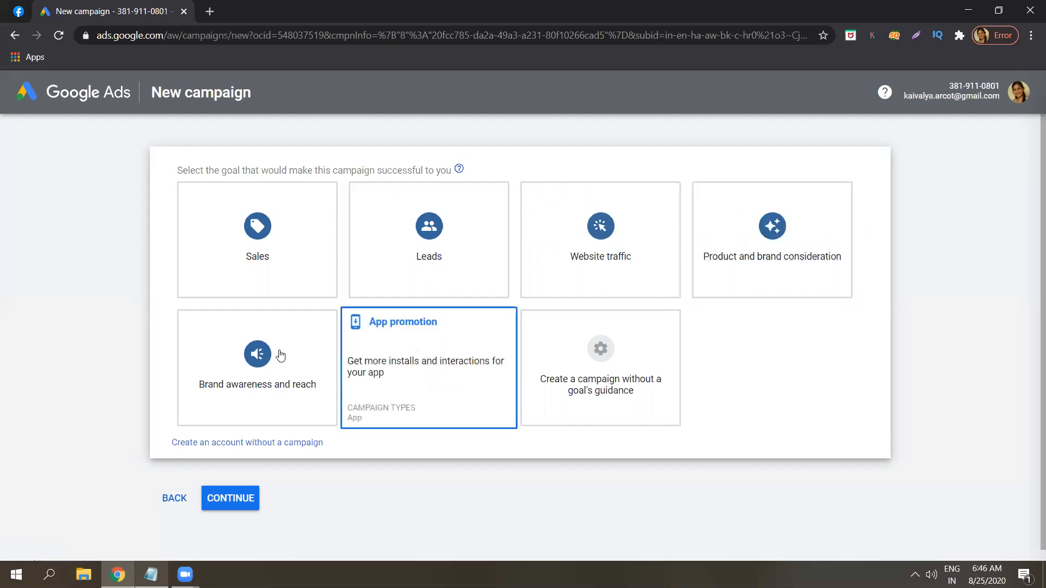
mouse_move(277, 355)
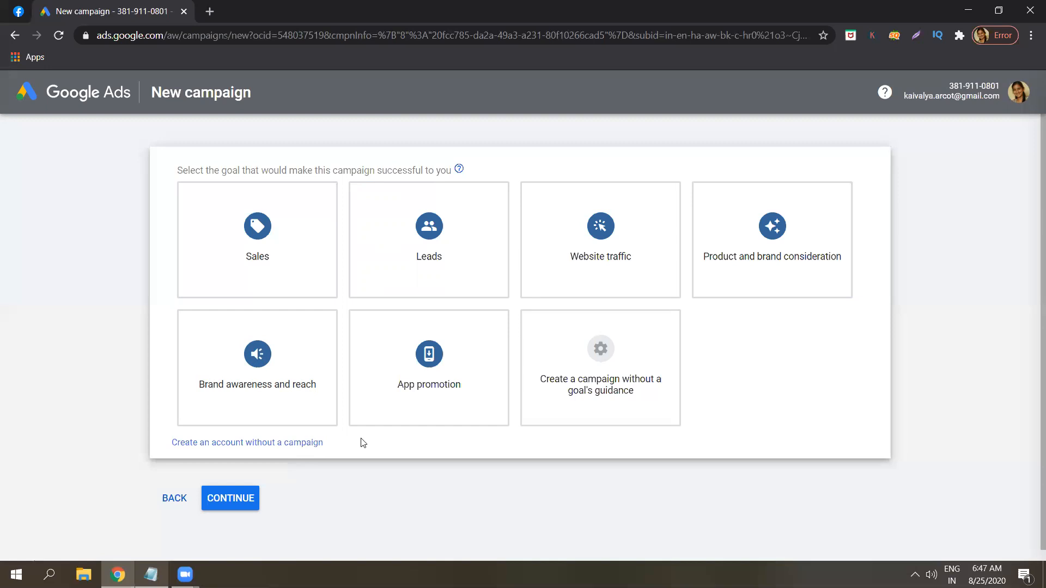
click(579, 381)
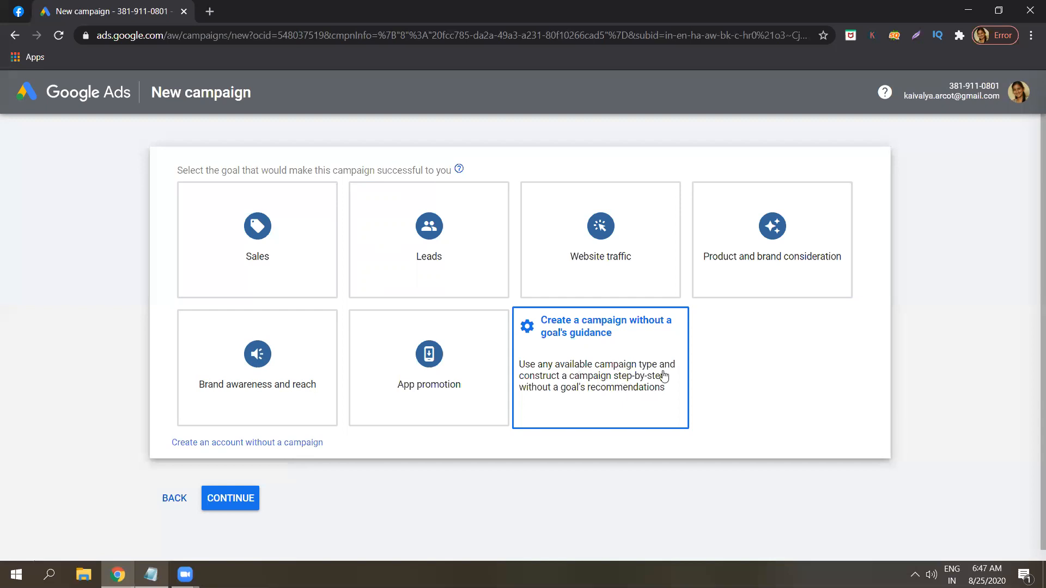
click(625, 376)
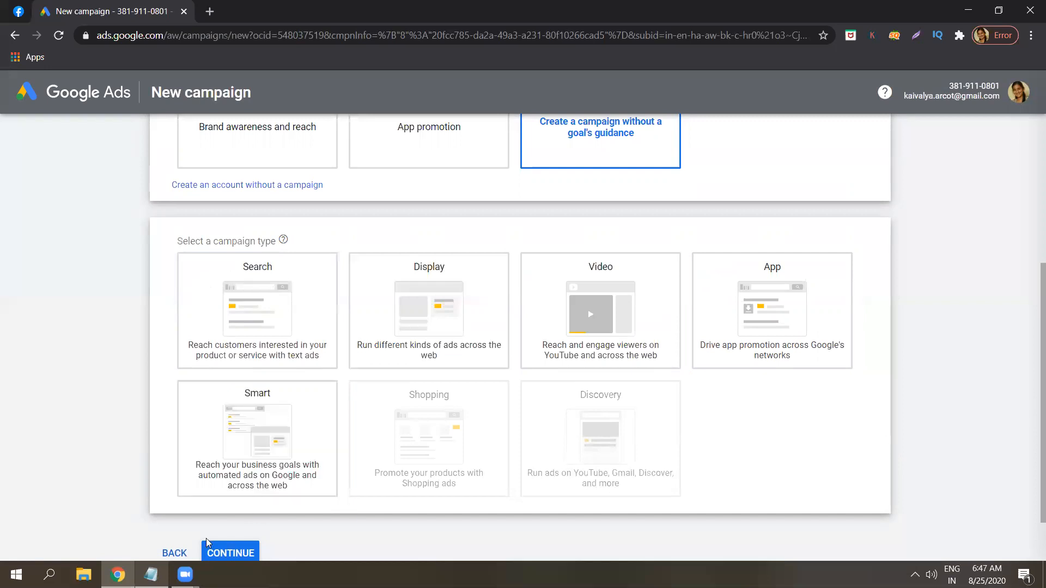
Add "smart - google ad express .. google will take care of everything.." to the Notepad notes, with "google ads" on the line below
click(151, 575)
key(Return)
key(Return)
text(smart - google ad express)
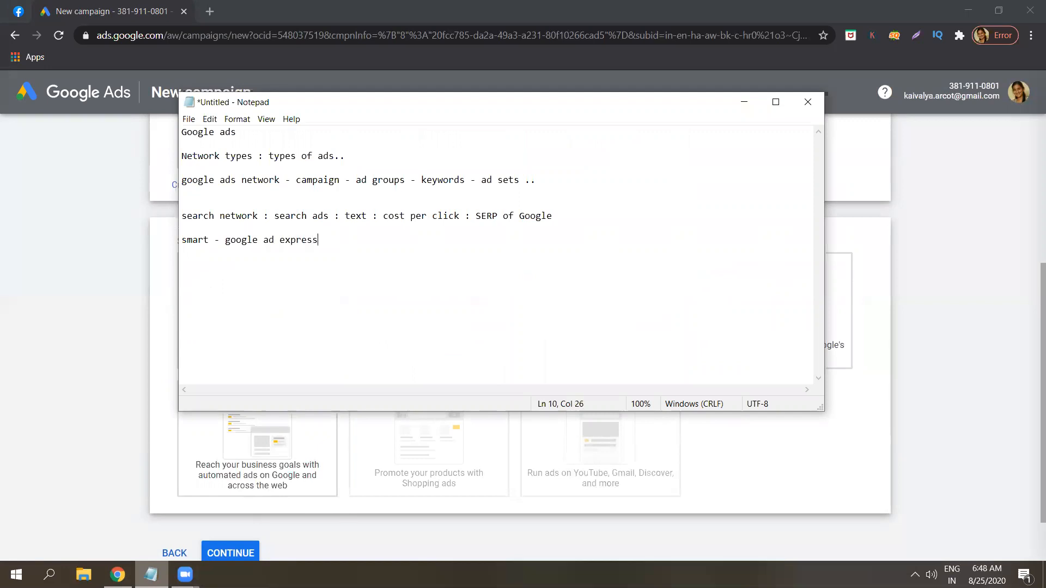
text( ..)
text(google ads)
text( google w)
text(ill take c)
text(are of everyth)
text(ing..)
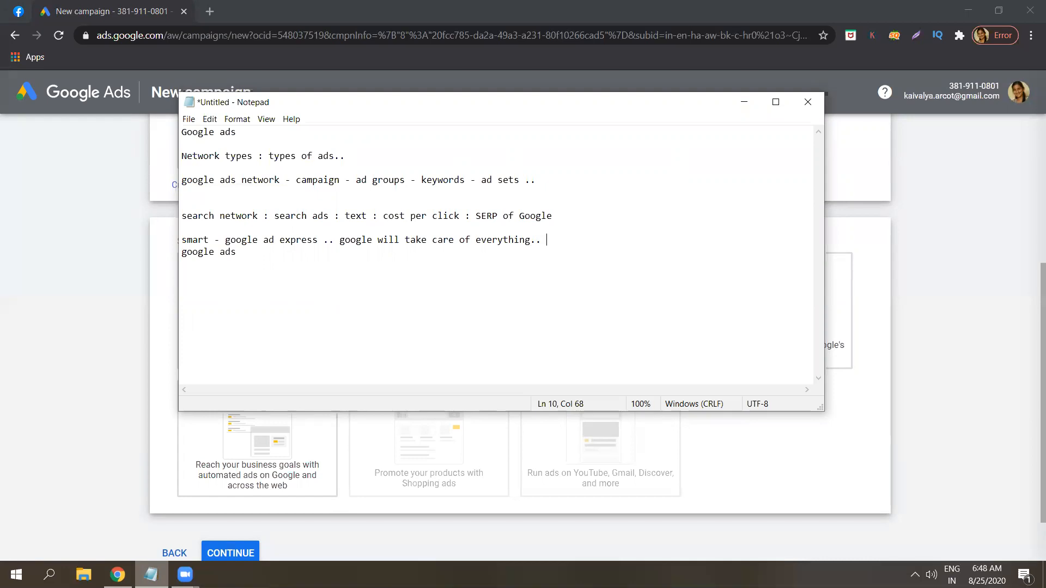
Highlight the smart line, extend the last note to "google ads..", and minimize Notepad to return to the campaign setup
drag(558, 240, 170, 237)
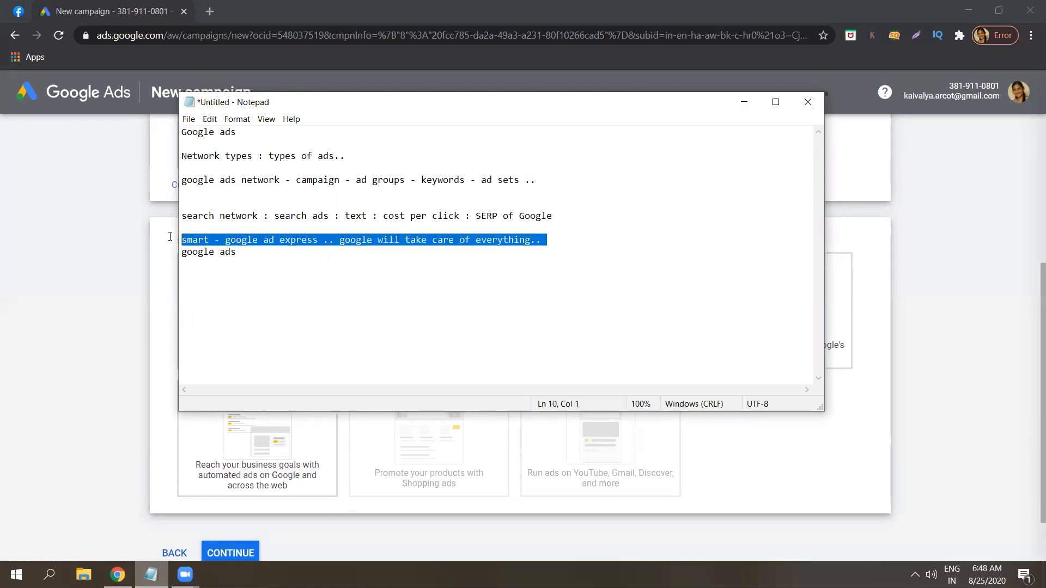
click(271, 255)
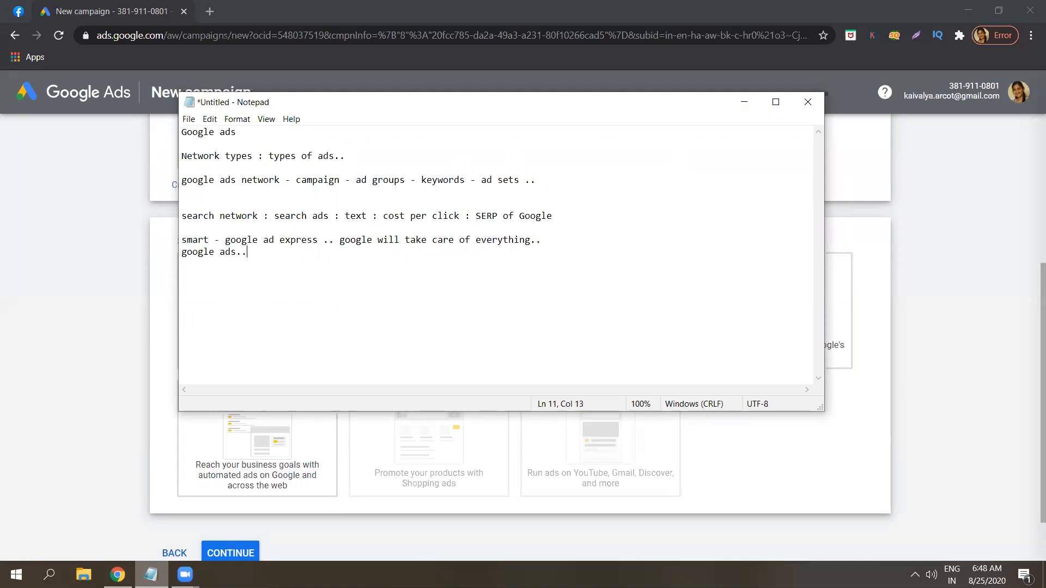
click(563, 242)
key(Down)
click(745, 101)
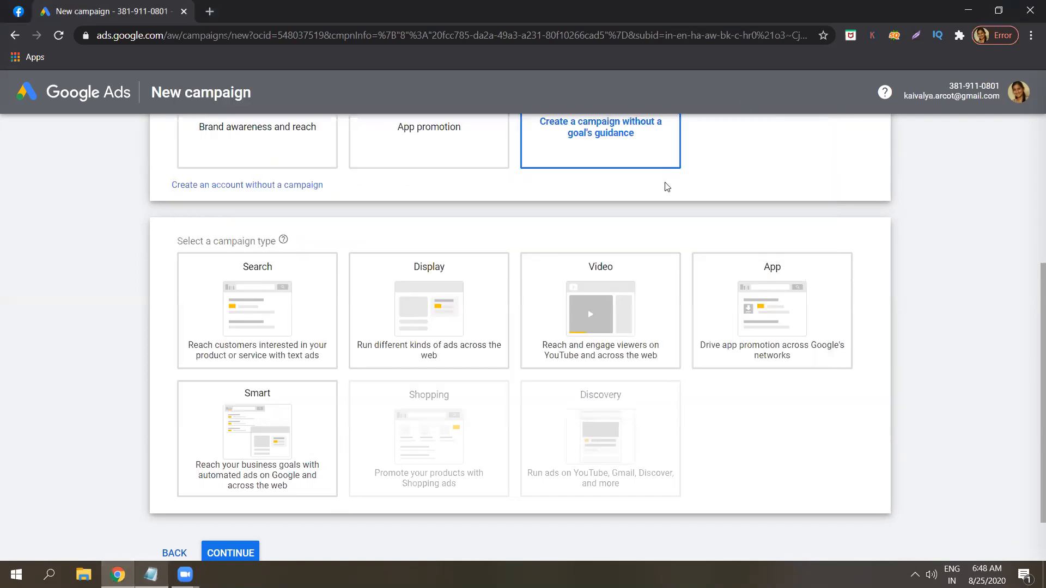
Choose Search as the campaign type and bring the campaign results options into view
click(300, 307)
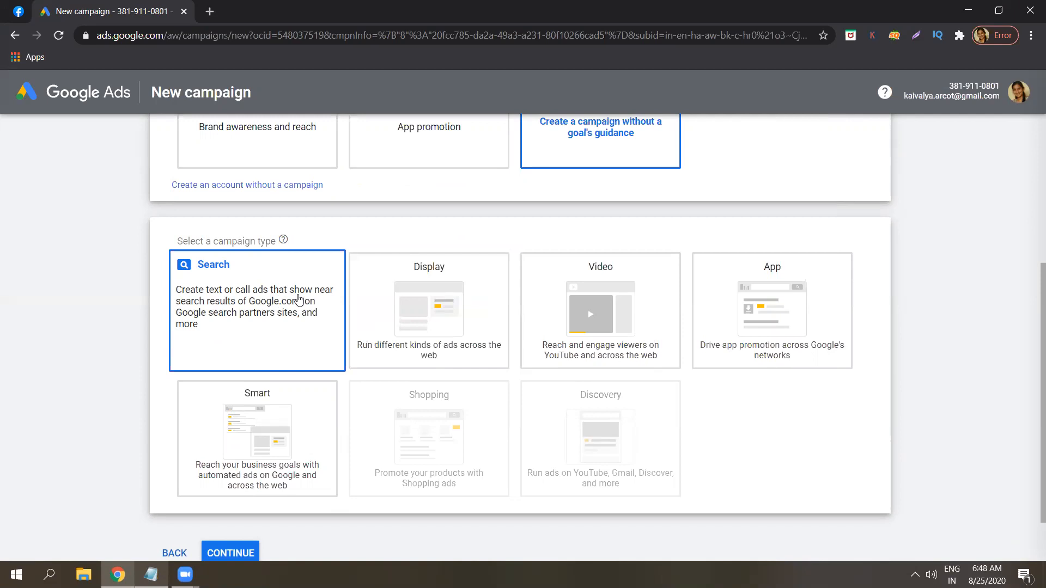
click(280, 362)
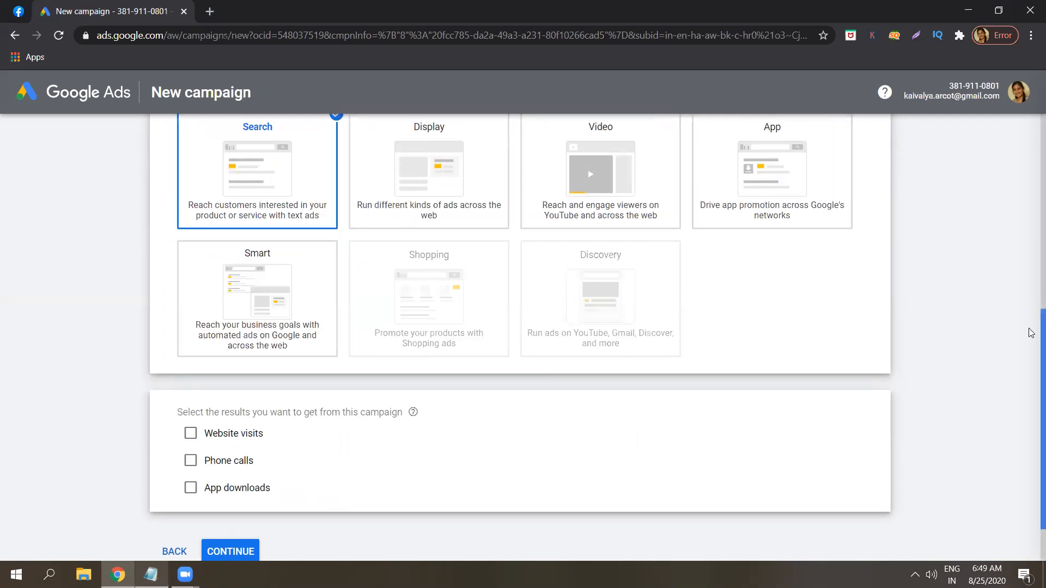
drag(1031, 333, 1032, 378)
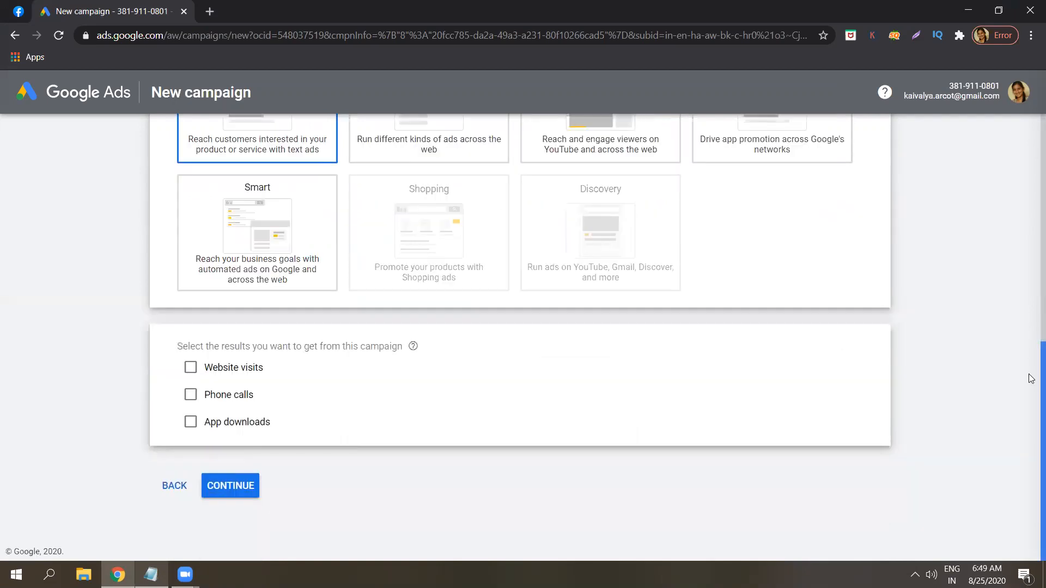
Highlight the heading "Select the results you want to get from this campaign", then clear the highlight
triple_click(327, 343)
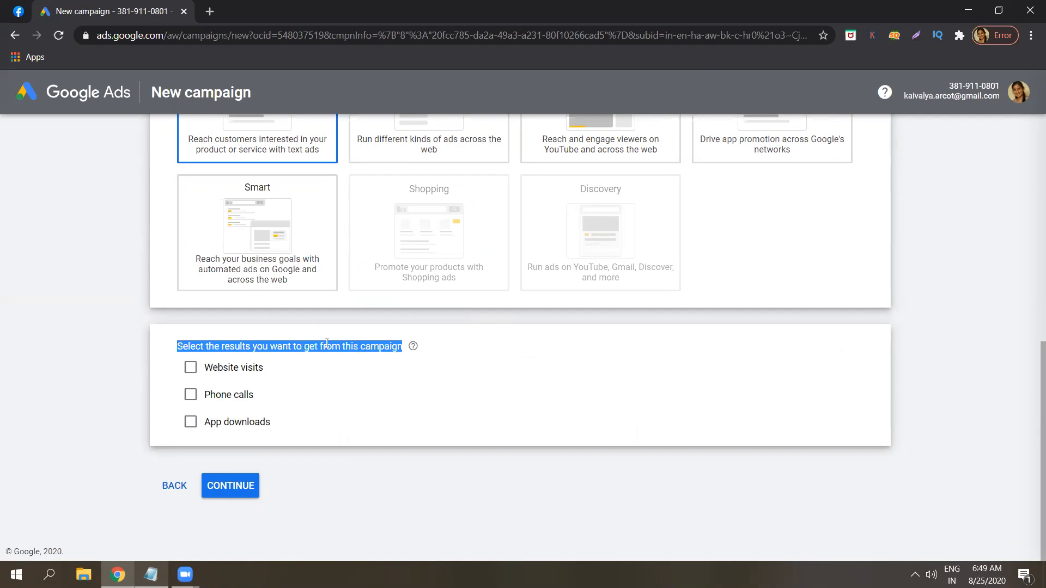
click(327, 343)
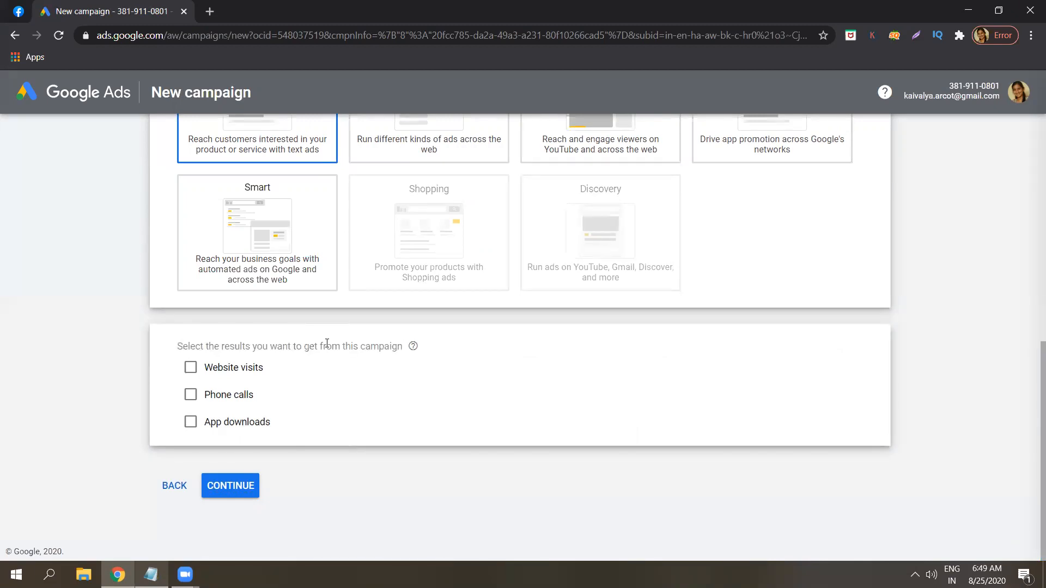
triple_click(327, 343)
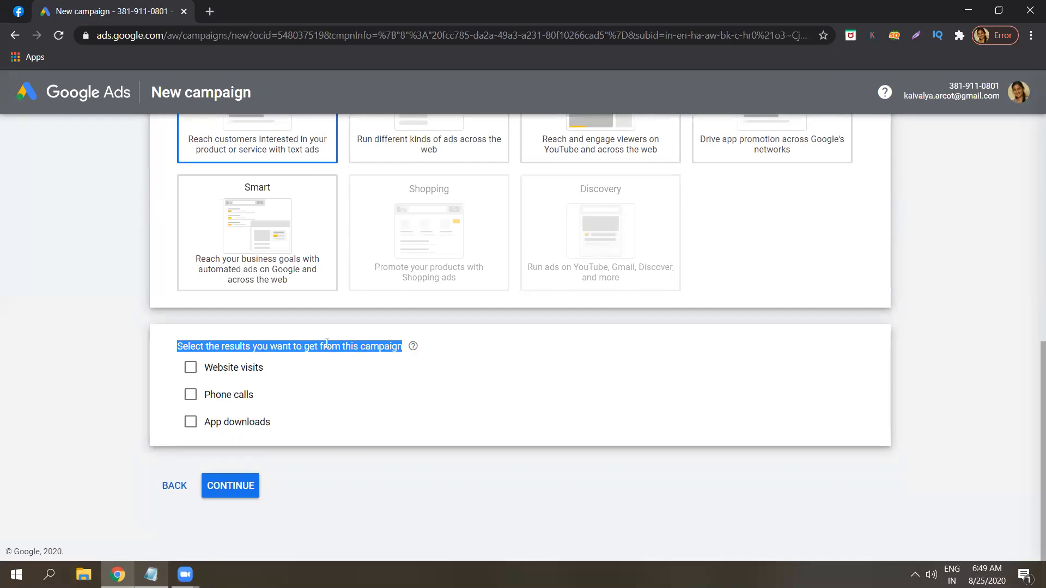
click(327, 343)
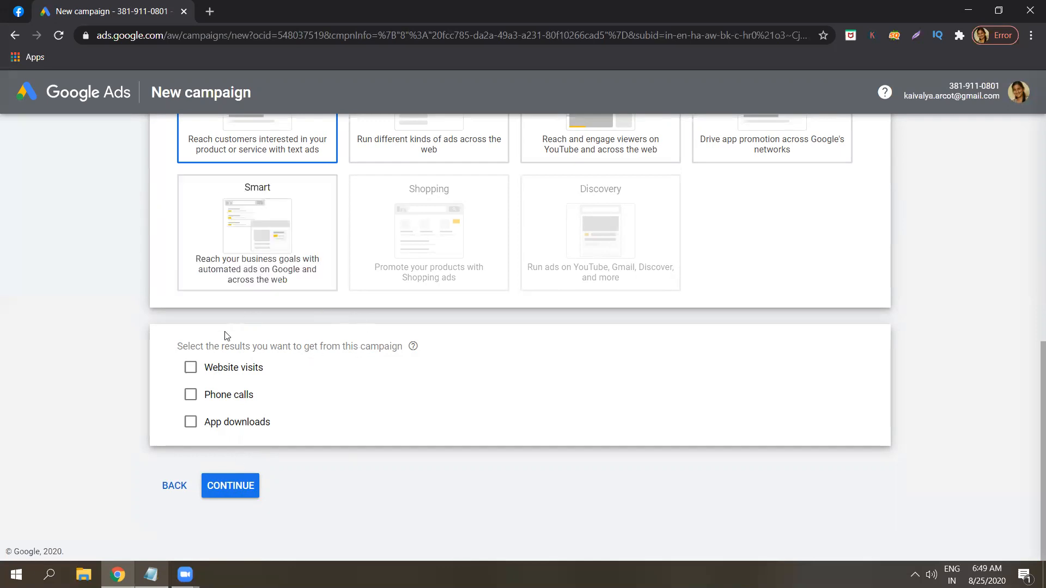
Enable Website visits as a desired campaign result and activate its business website field
click(191, 367)
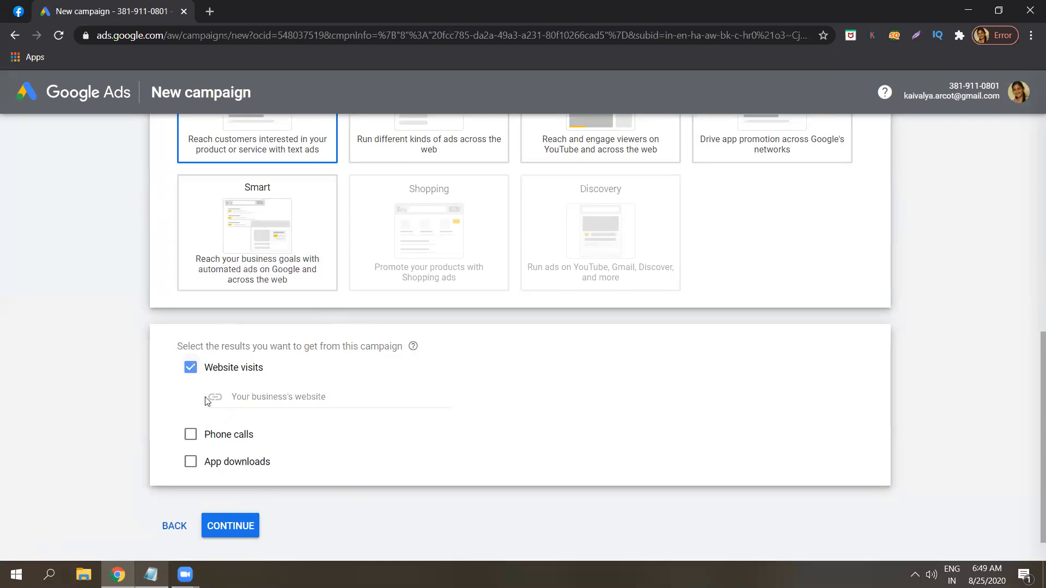
click(273, 397)
Add the example line "yashoda hospitals ( hyd, blr )" below the existing Notepad notes
click(151, 575)
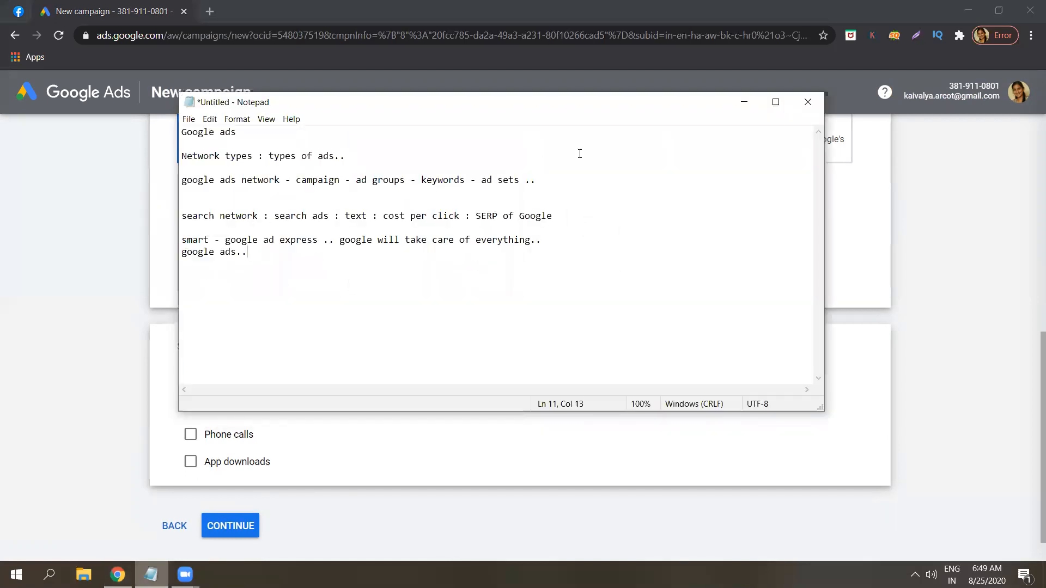
key(Return)
key(Return)
text(yashoda hospitals)
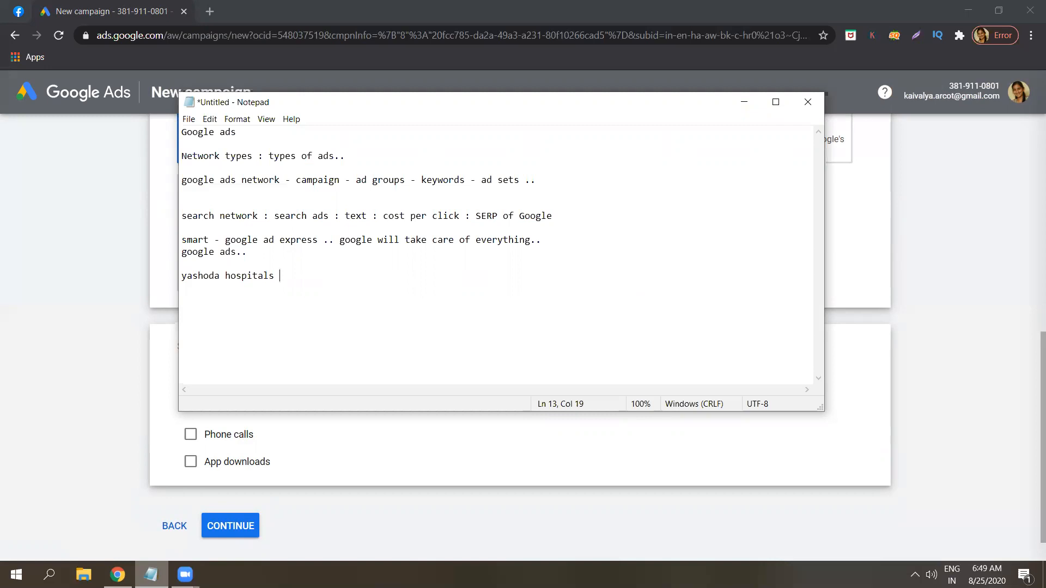
text(( hyd, blr ))
key(Return)
key(Return)
Highlight "google ads network", "campaign" and "ad groups" one after another in the Notepad structure line
drag(341, 178, 193, 183)
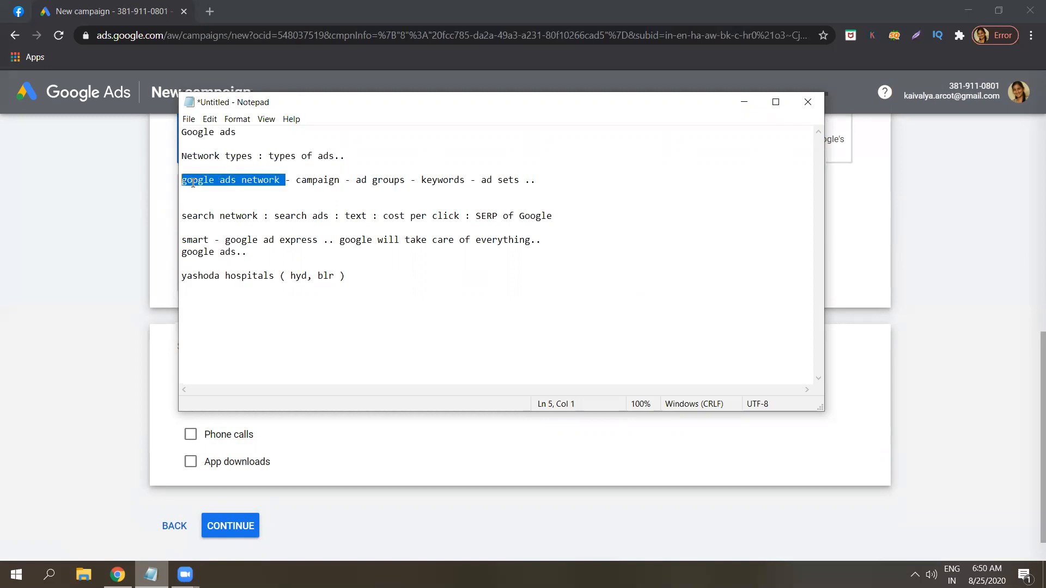
click(341, 178)
double_click(308, 180)
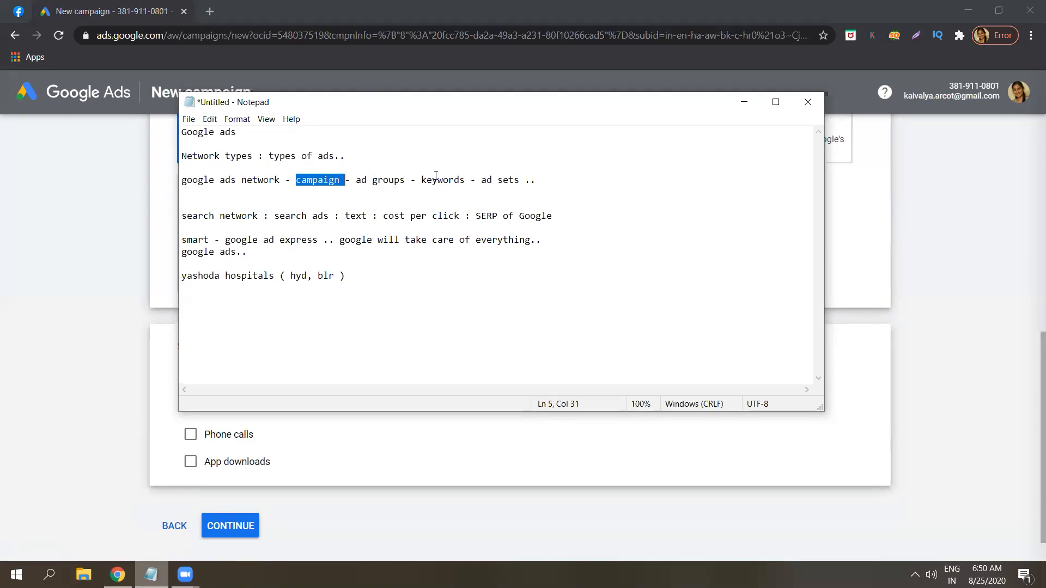
click(406, 179)
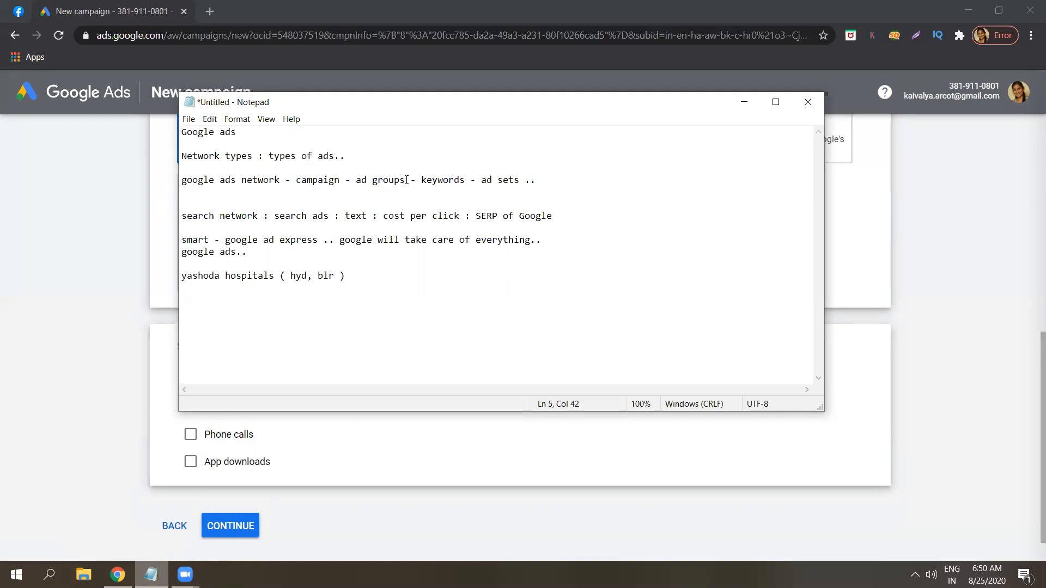
drag(406, 180, 356, 180)
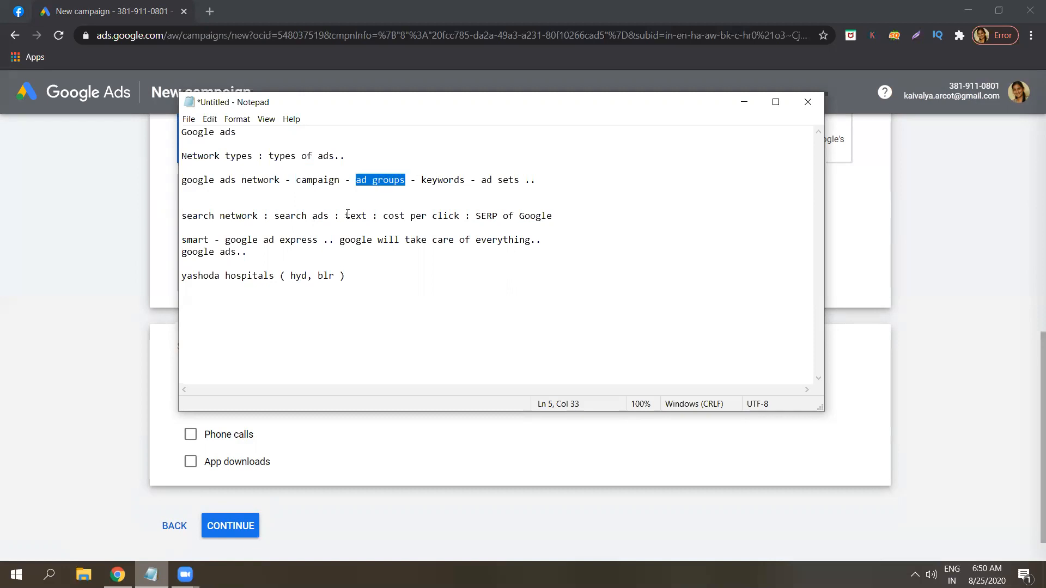
Add a "|" branch and the line "Cardiology, neurology..." beneath the "yashoda hospitals ( hyd, blr )" line in Notepad
click(352, 277)
key(Return)
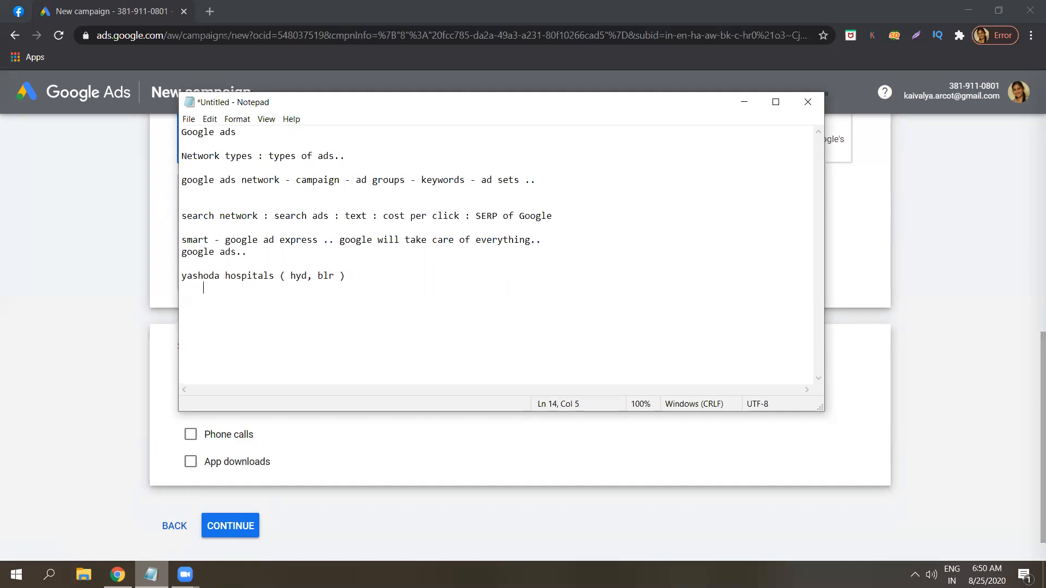
text(\)
key(BackSpace)
text(|)
key(Caps_Lock)
text(C)
key(Caps_Lock)
text(ardi)
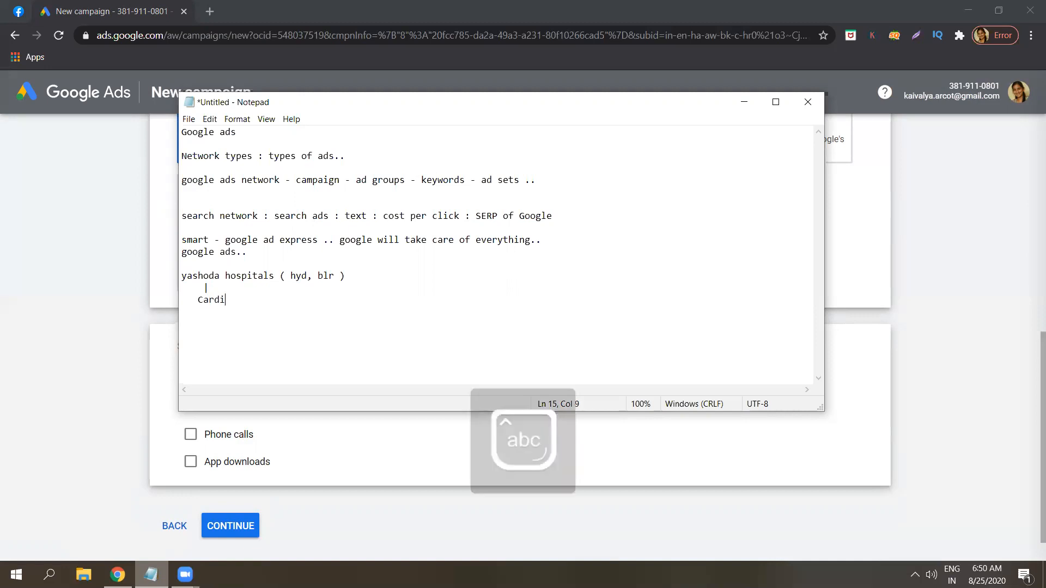
text(ology, neuro)
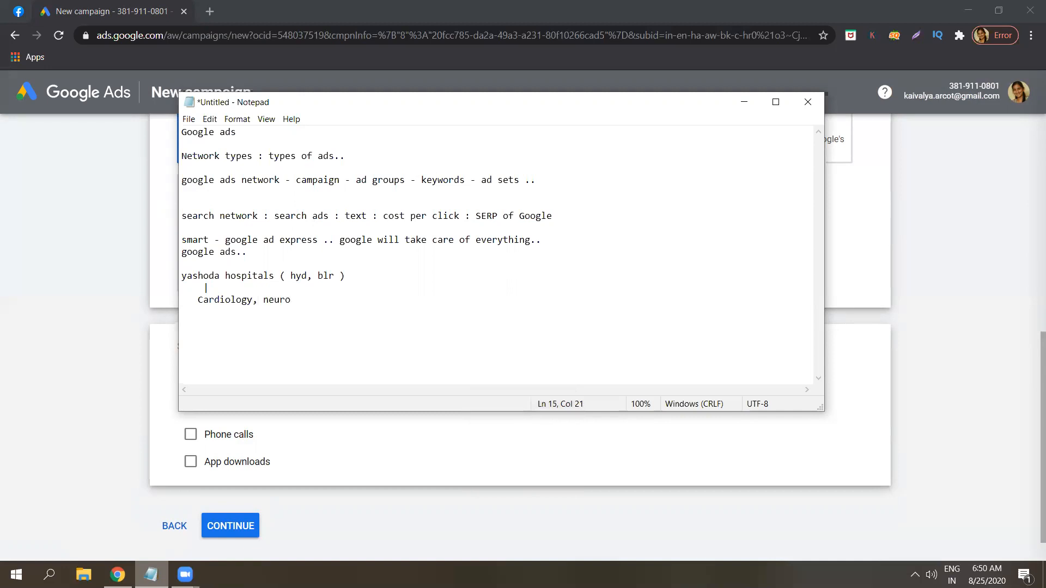
text(logy, de)
text(r)
text(matology)
key(BackSpace)
key(BackSpace)
key(BackSpace)
key(BackSpace)
key(BackSpace)
key(BackSpace)
key(BackSpace)
key(BackSpace)
key(BackSpace)
key(BackSpace)
key(BackSpace)
key(BackSpace)
key(BackSpace)
Highlight the "Cardiology, neurology..." line, then "keywords" and "ad sets" in the Notepad structure line
drag(341, 297, 197, 299)
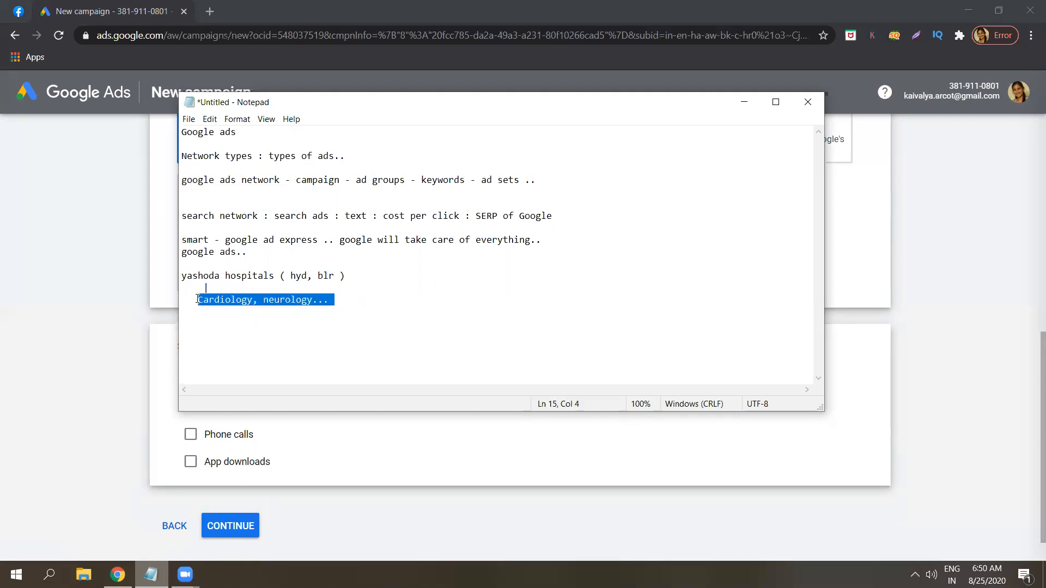
click(197, 299)
click(254, 300)
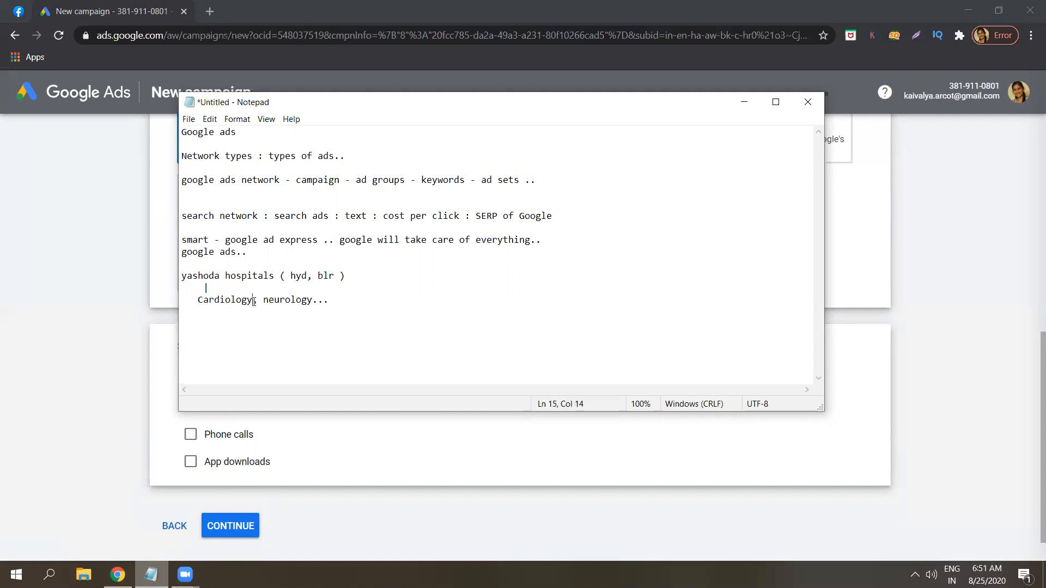
drag(422, 181, 463, 181)
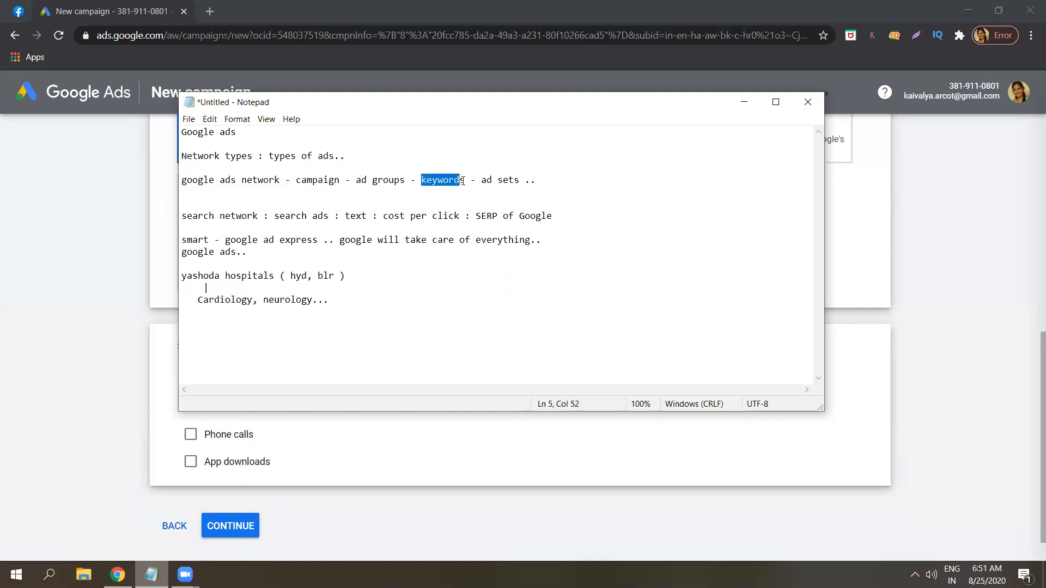
click(224, 304)
click(292, 301)
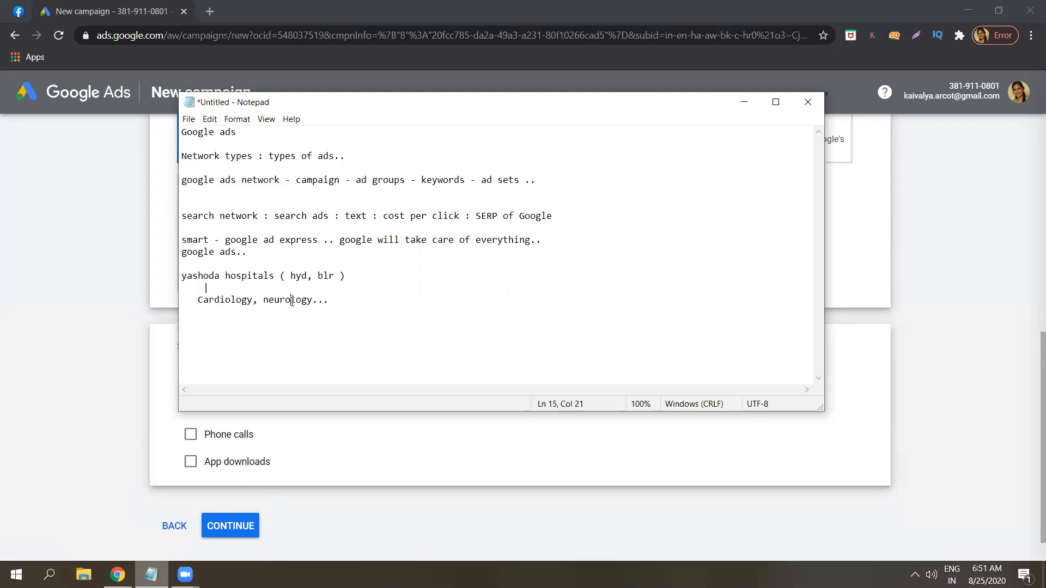
click(483, 181)
shift+click(527, 180)
click(550, 267)
click(351, 299)
Minimize Notepad and load yashodahospitals.com in a new browser tab
click(744, 102)
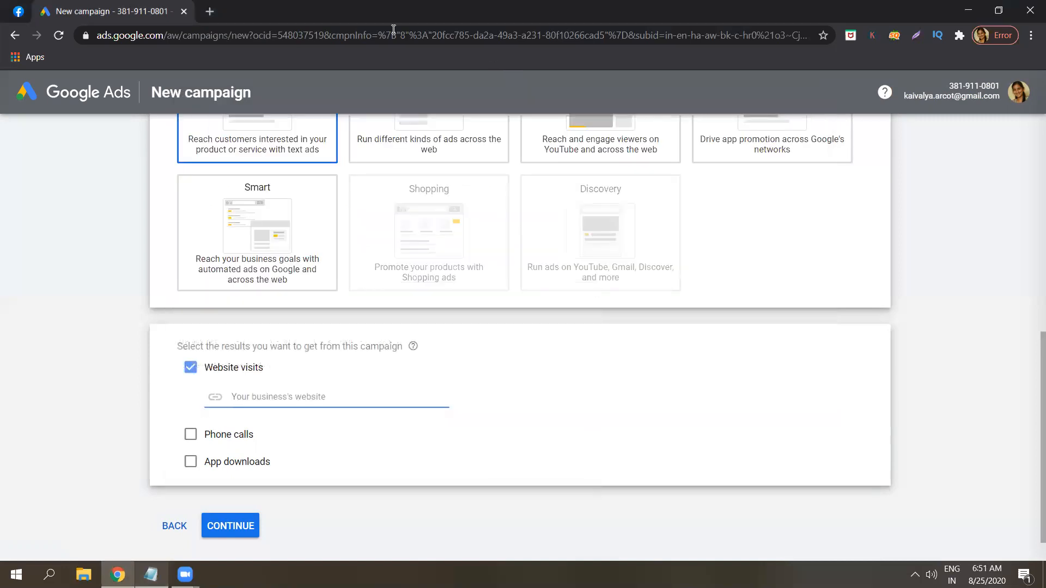
click(212, 13)
text(yashodahospitals.com)
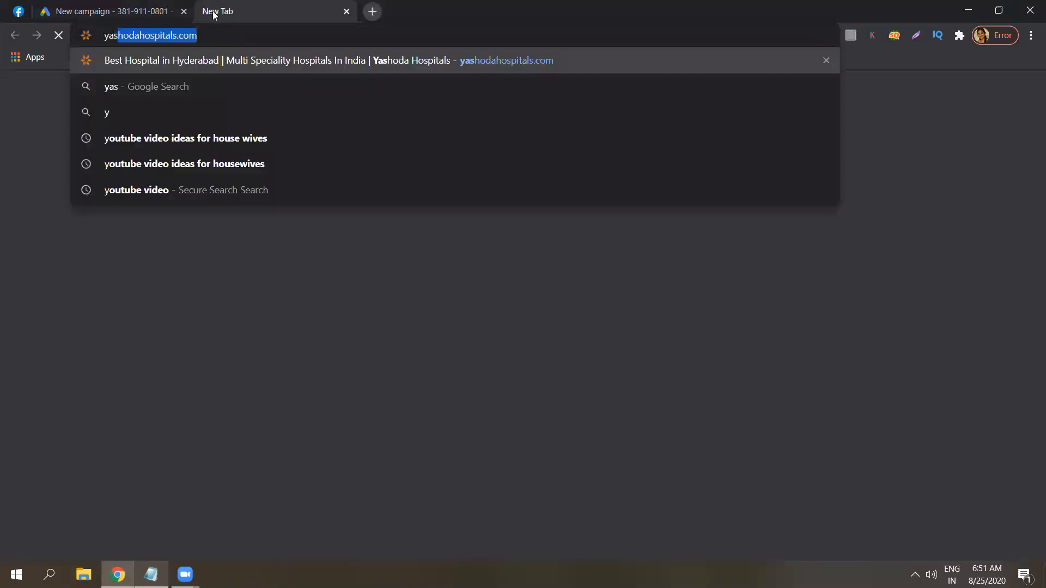
click(222, 64)
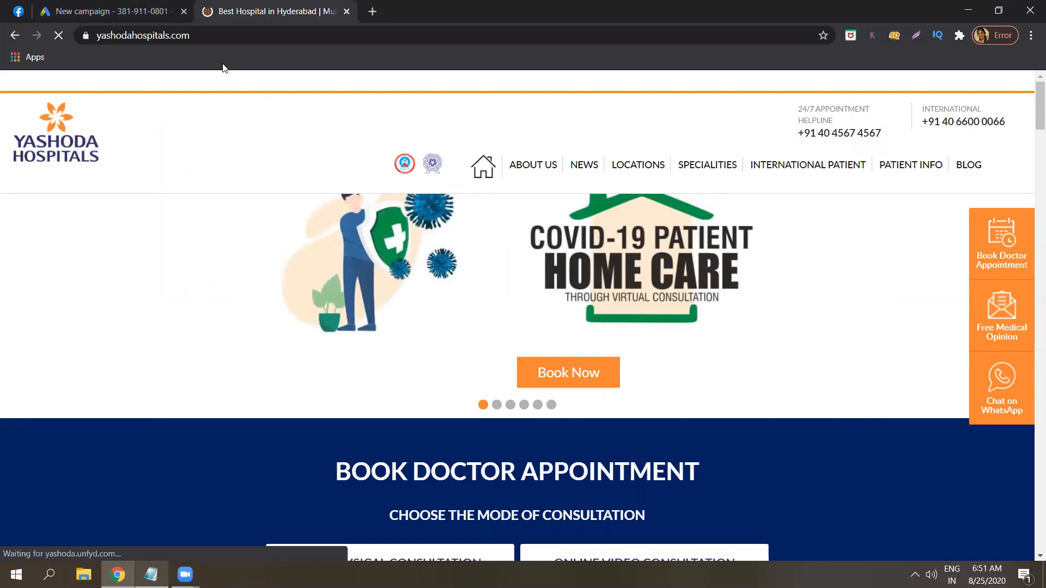
Copy the Yashoda Hospitals site address into the campaign's business website field and continue to the campaign settings
click(241, 37)
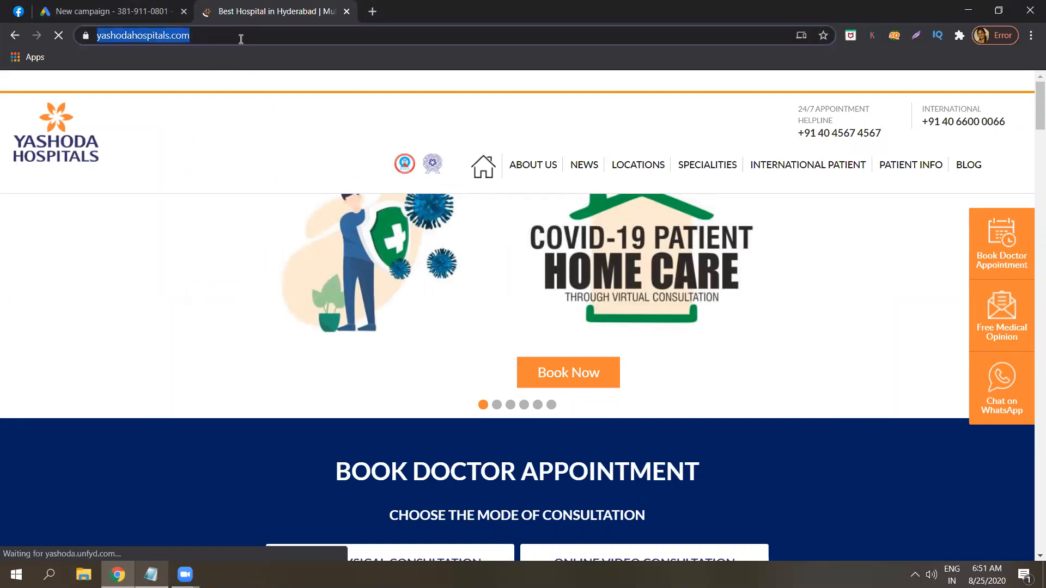
right_click(239, 38)
click(266, 135)
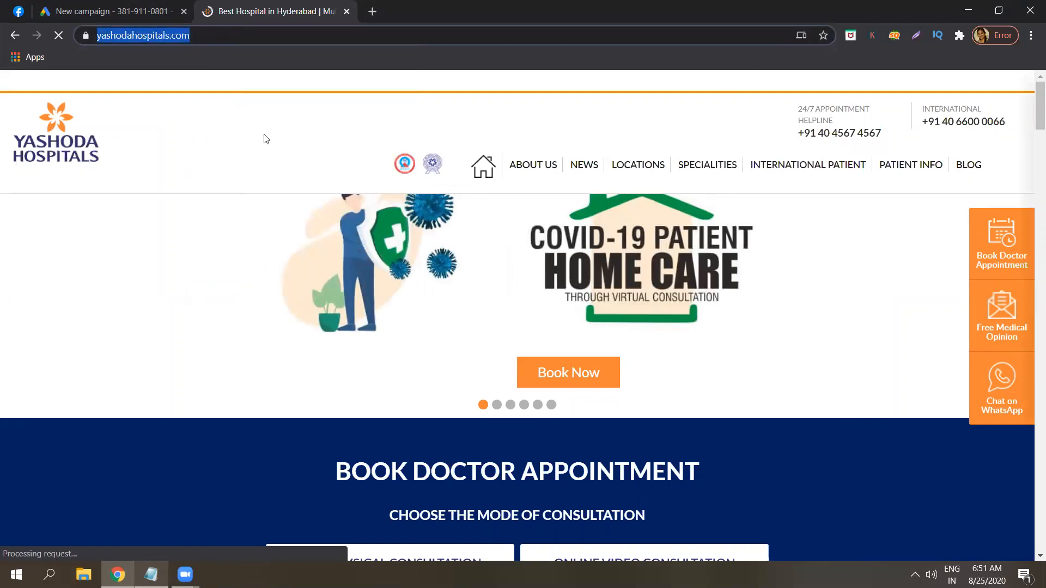
click(138, 6)
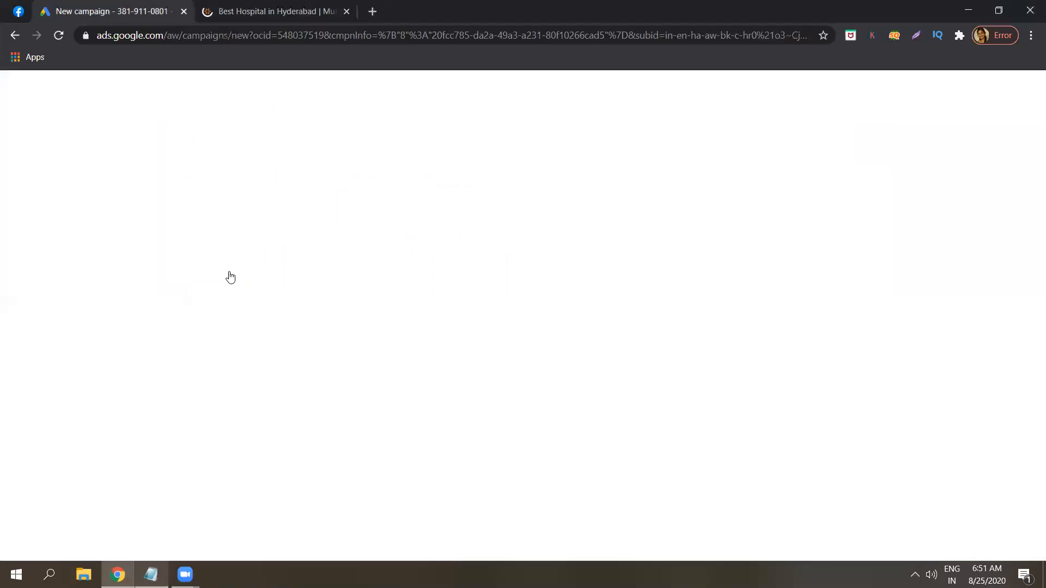
key(ctrl+v)
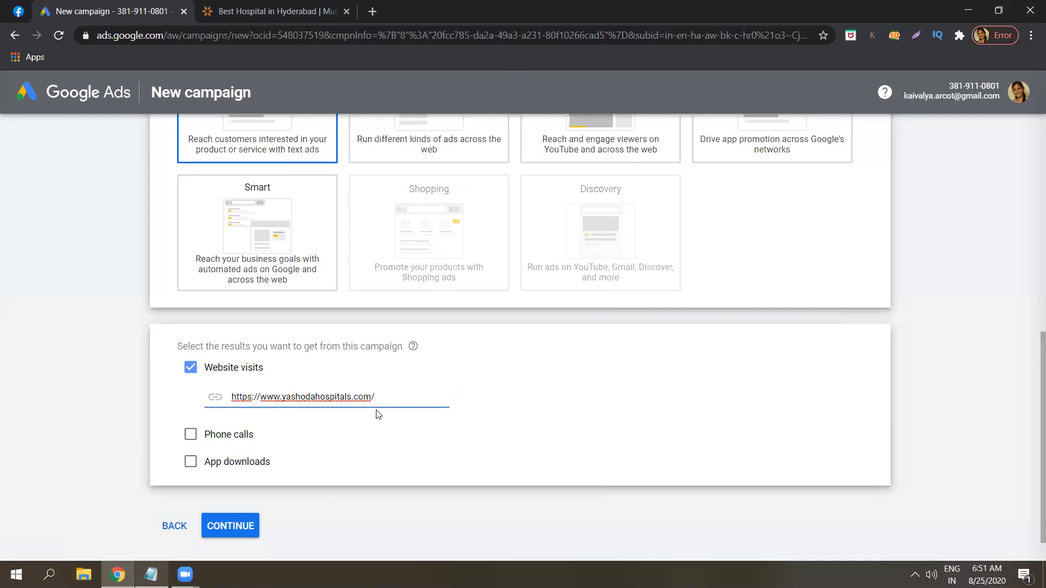
click(236, 526)
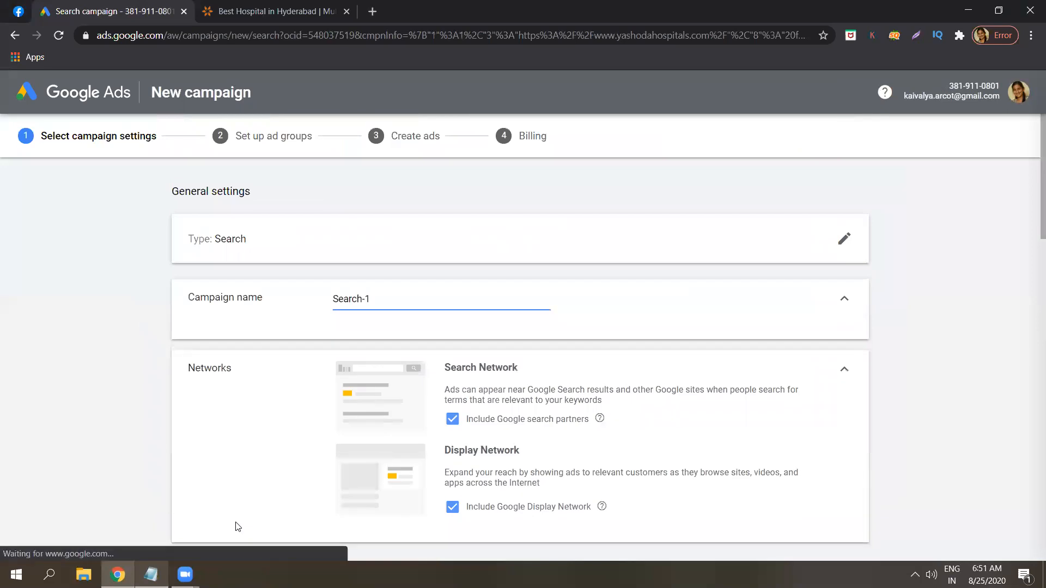
Replace the default campaign name with "Yashoda Hospitals One"
triple_click(414, 303)
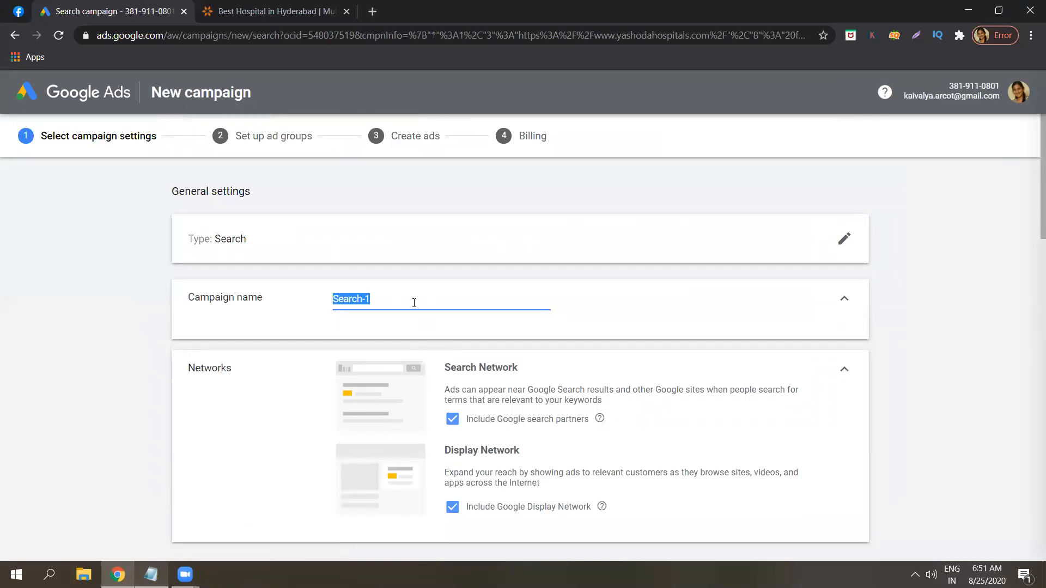
key(BackSpace)
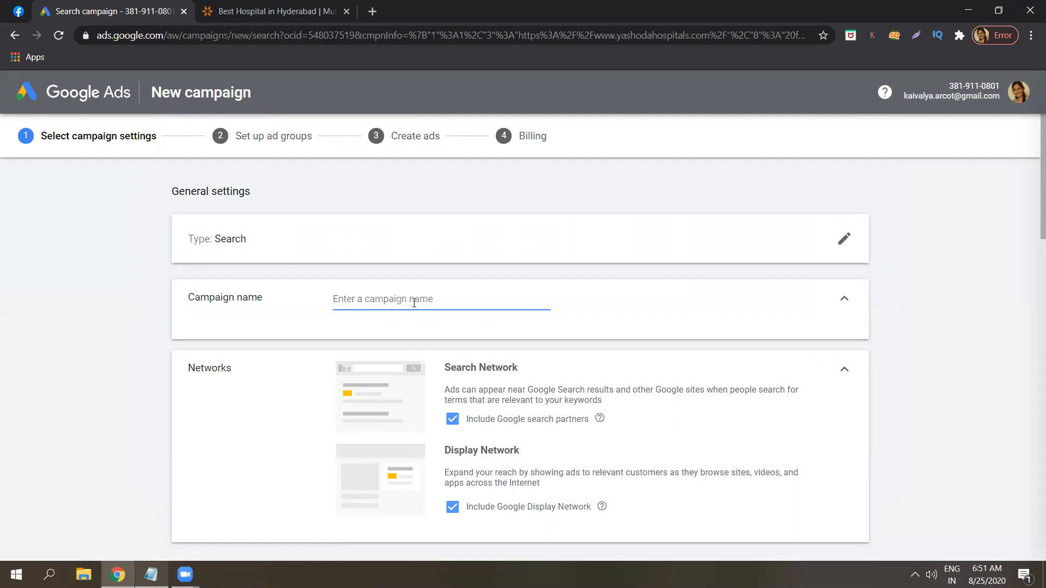
text(Yashoday)
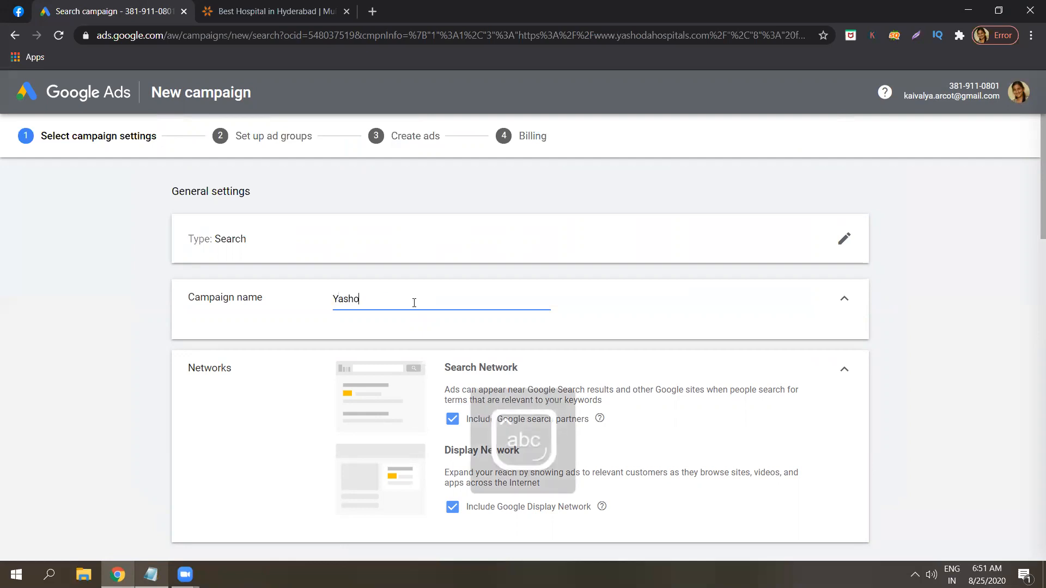
key(BackSpace)
key(BackSpace)
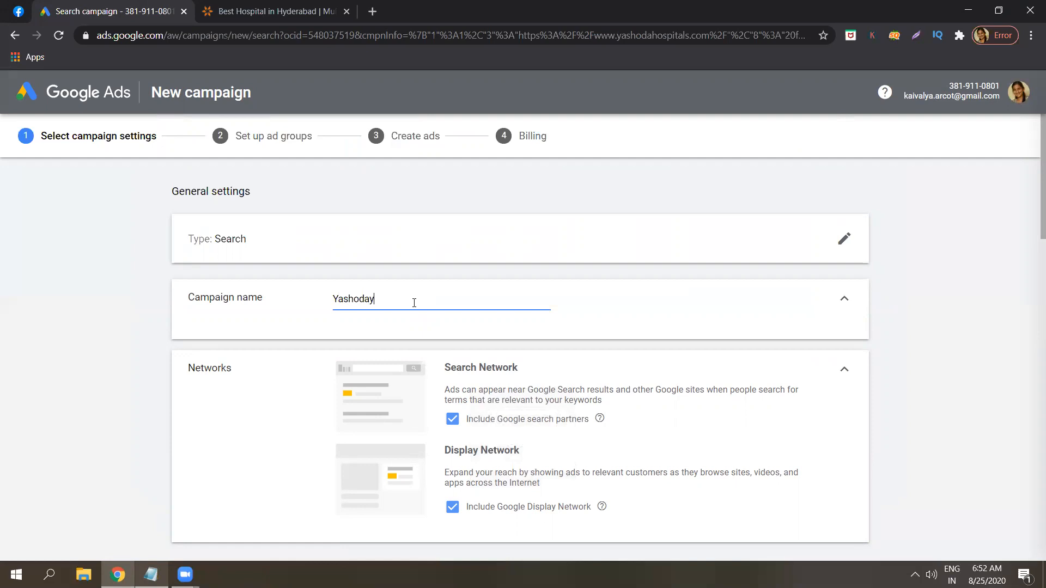
text(Hospitals One)
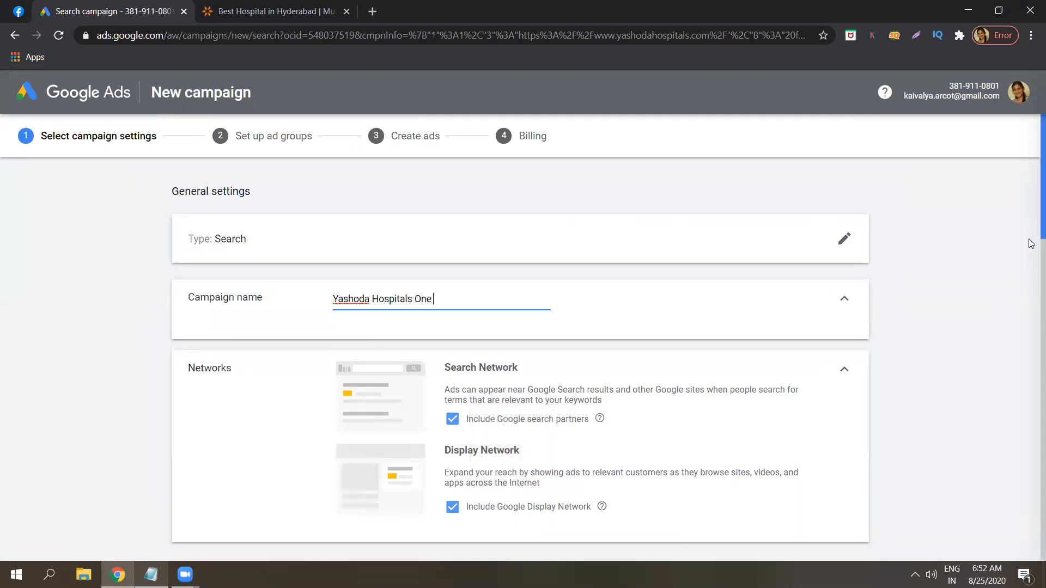
Exclude the Google Display Network from the campaign's networks
scroll(1031, 256, down, 2)
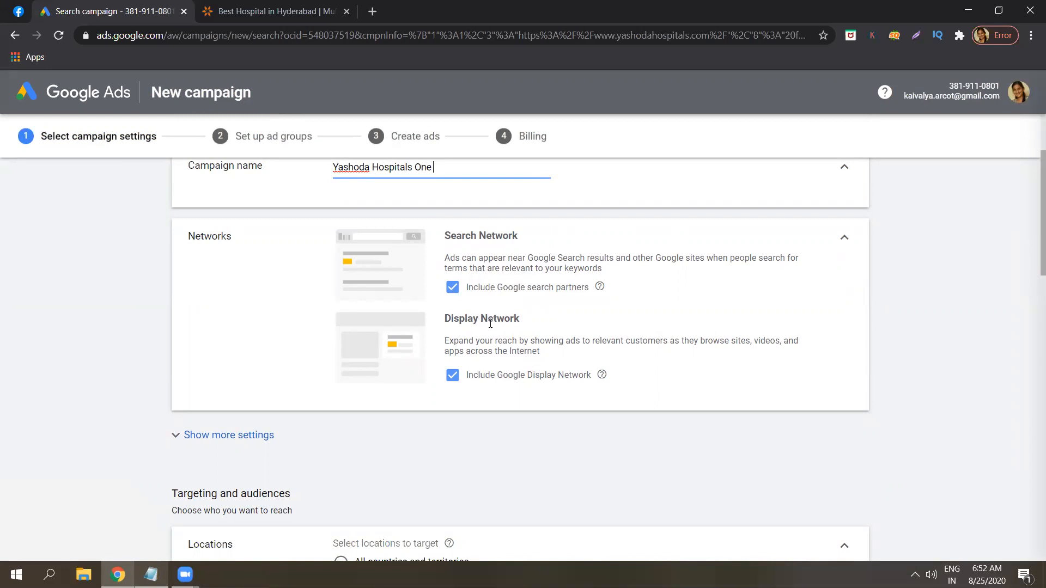
click(453, 376)
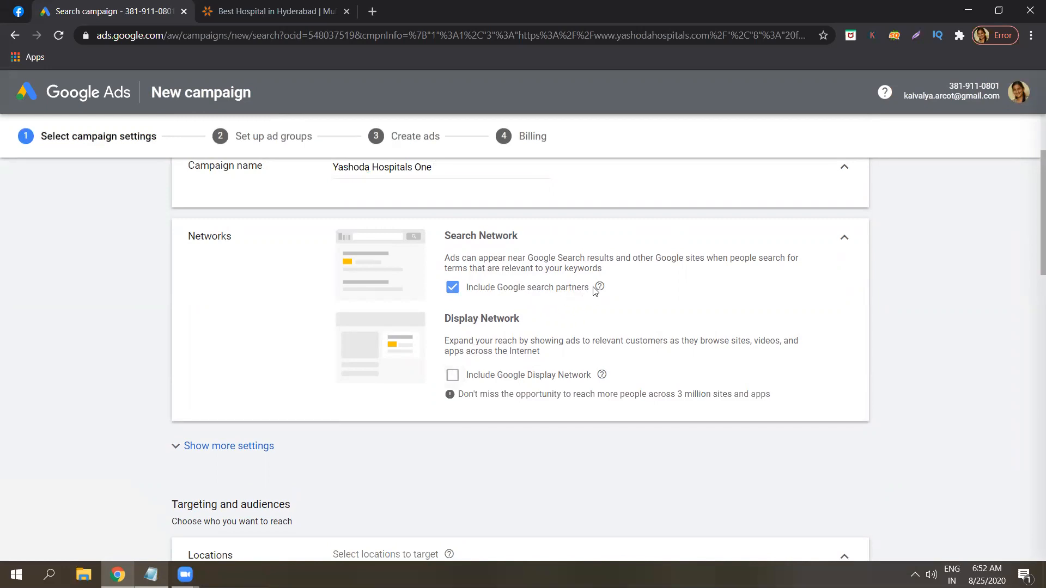
Read the explanation of Google search partners, then exclude search partners and include them again
mouse_move(601, 289)
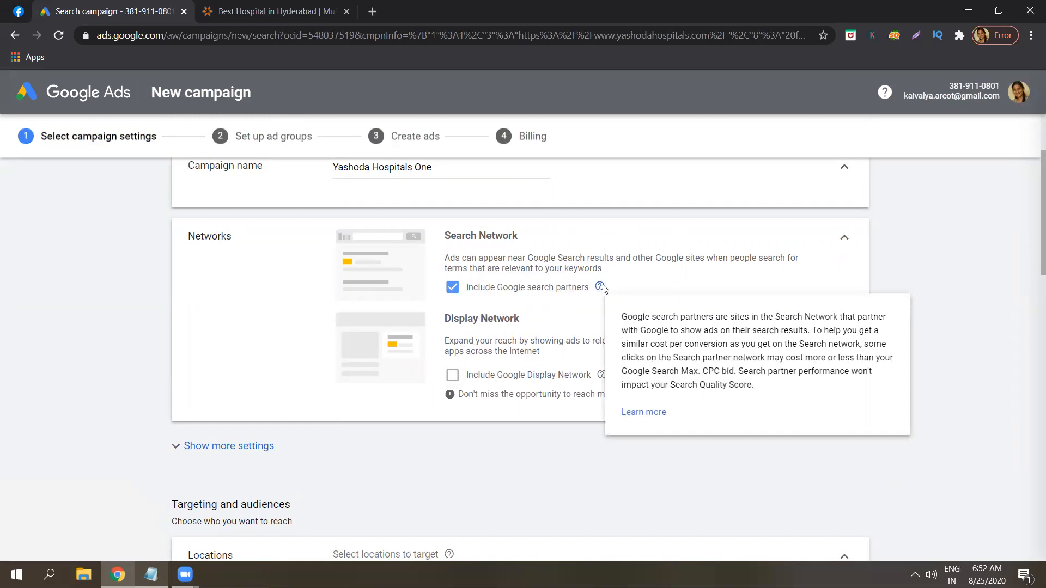
triple_click(667, 343)
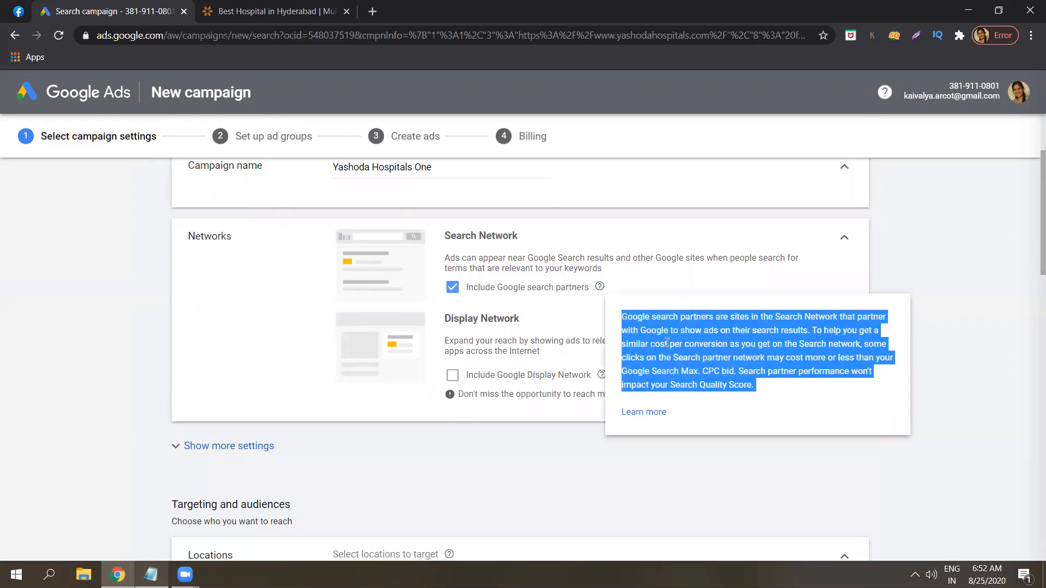
click(667, 343)
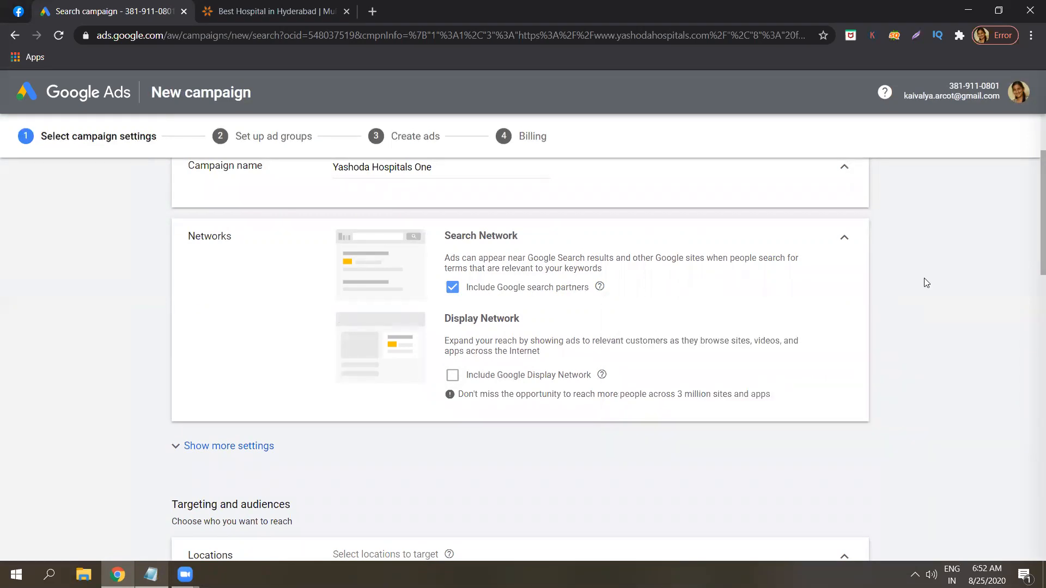
mouse_move(597, 291)
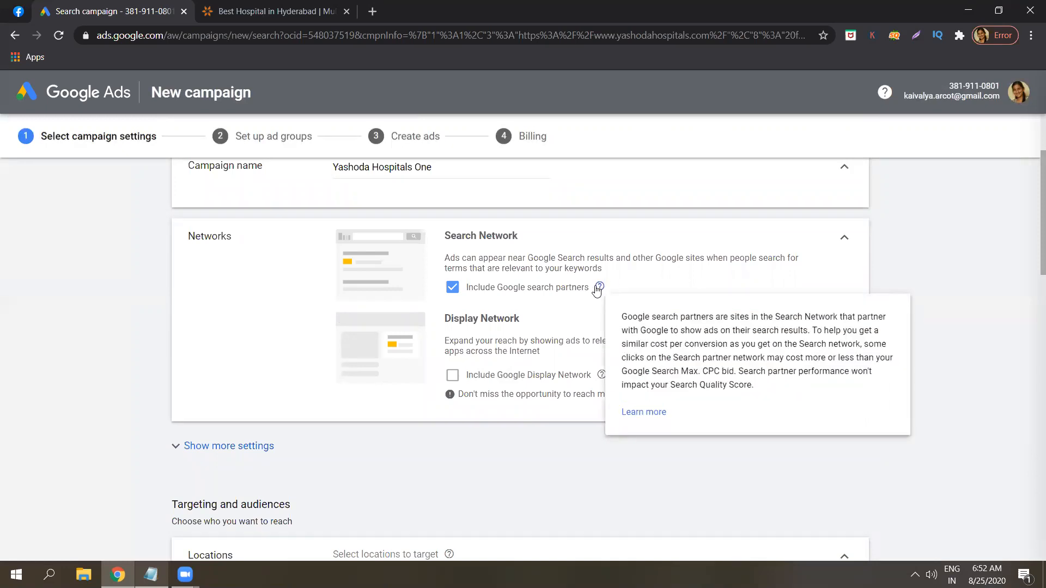
triple_click(707, 353)
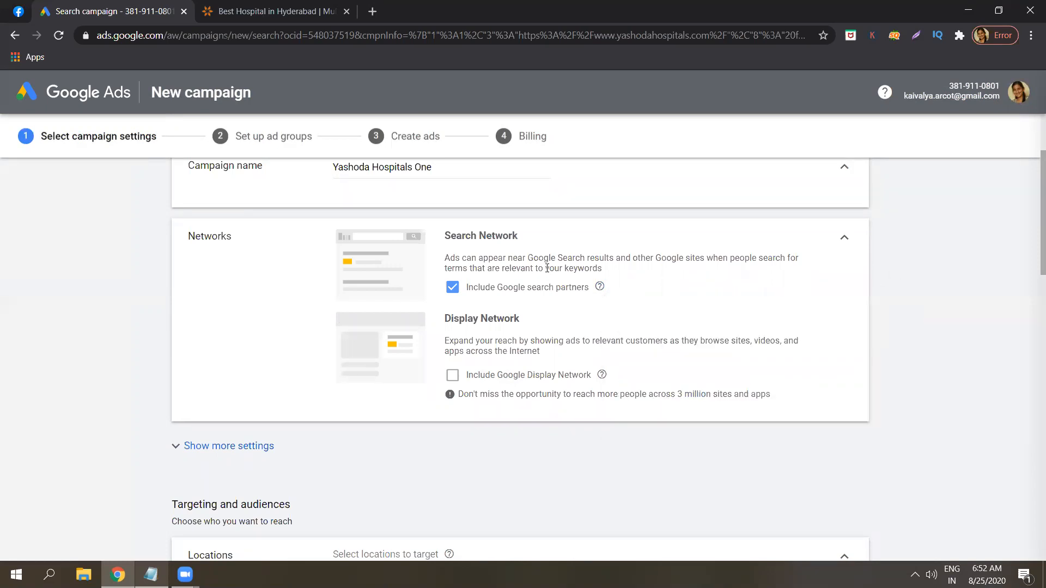
click(452, 288)
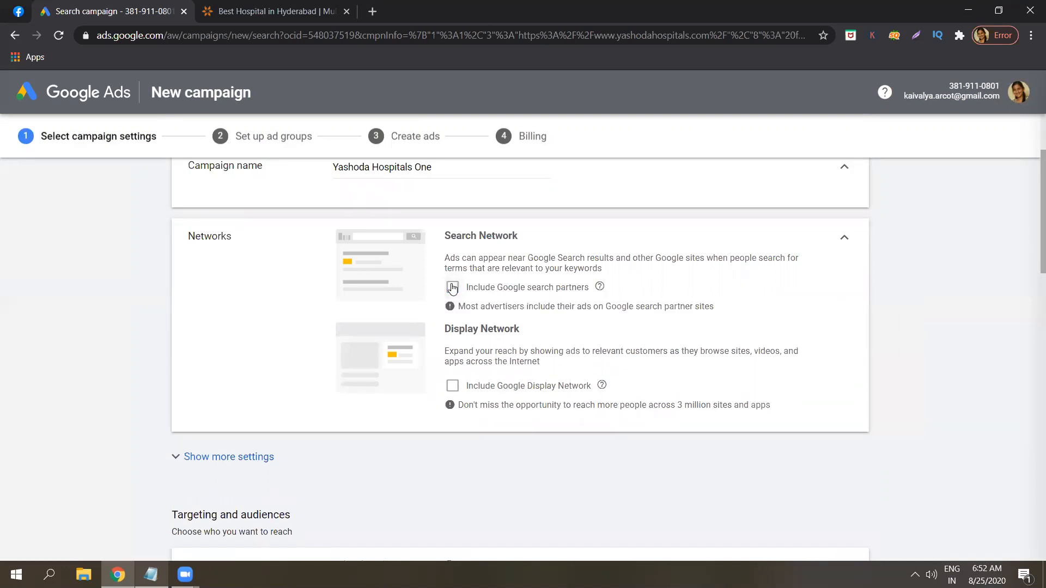
click(452, 287)
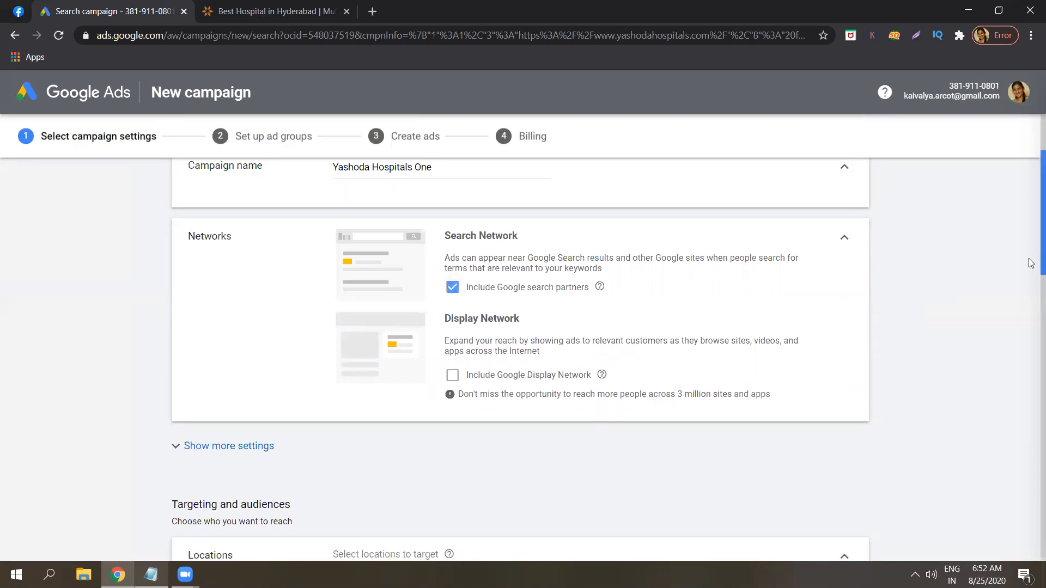
Expand the additional campaign settings and the start and end dates, then view the start date calendar and close it
scroll(1031, 281, down, 3)
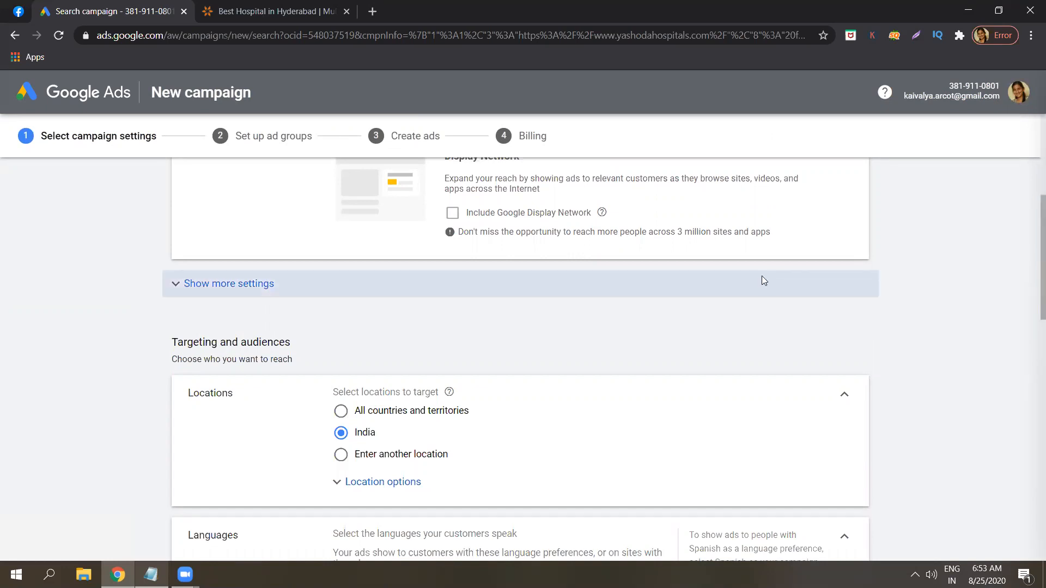
click(259, 285)
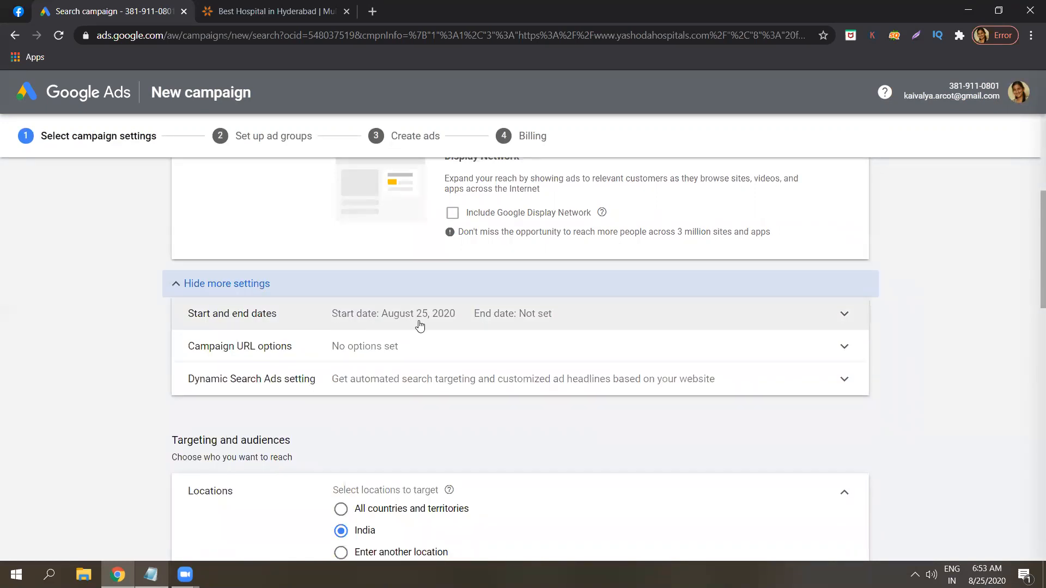
click(419, 325)
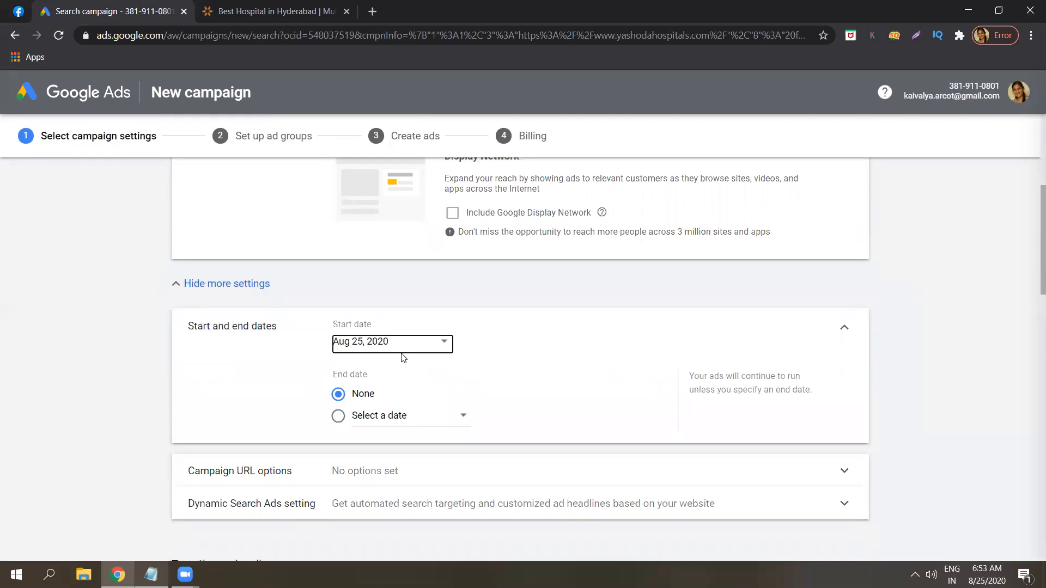
click(416, 349)
click(417, 349)
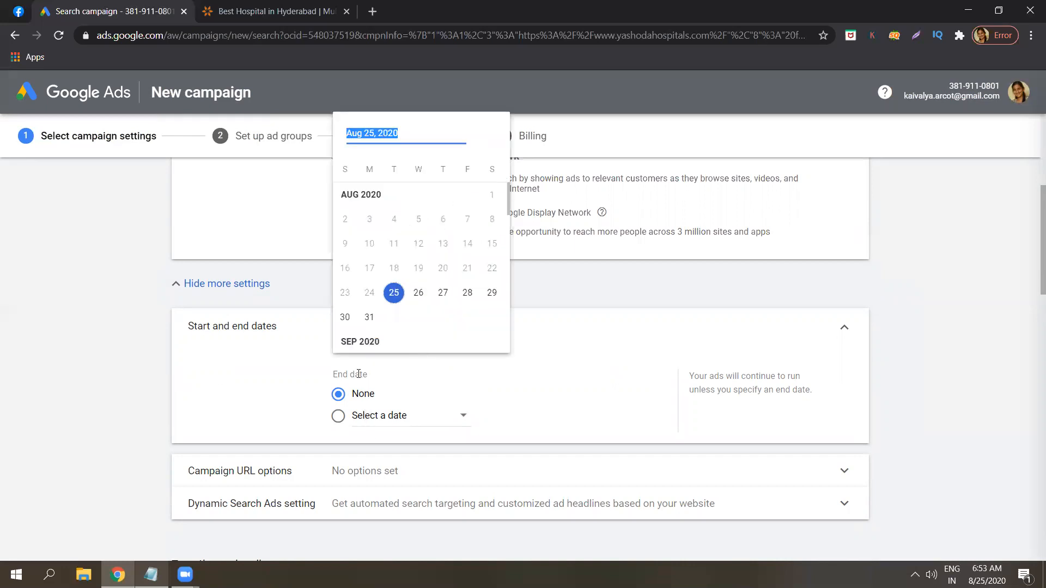
click(143, 377)
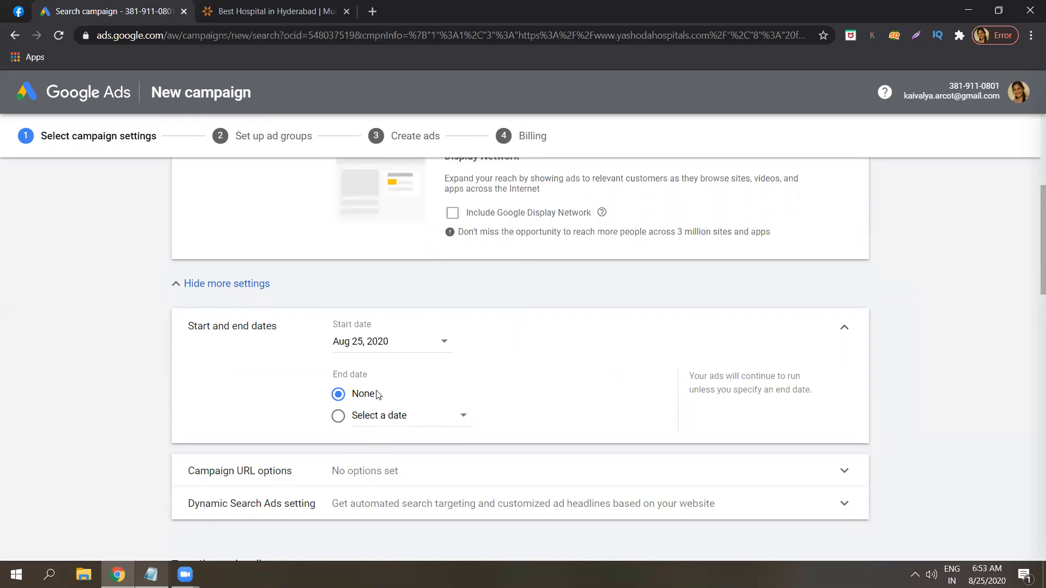
Switch the campaign's end date to a selectable date, view its calendar, and collapse the additional settings
click(405, 415)
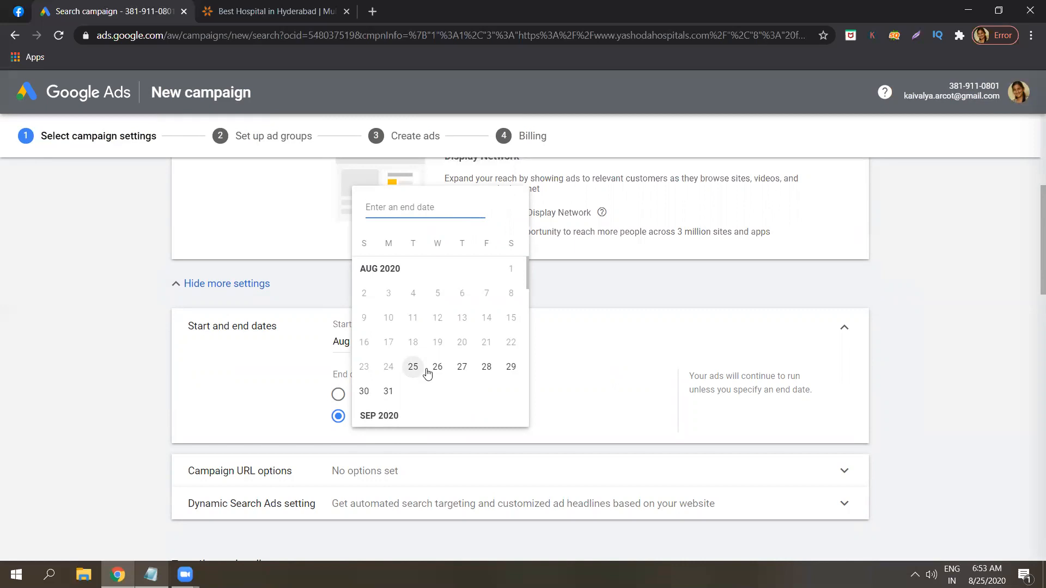
click(101, 429)
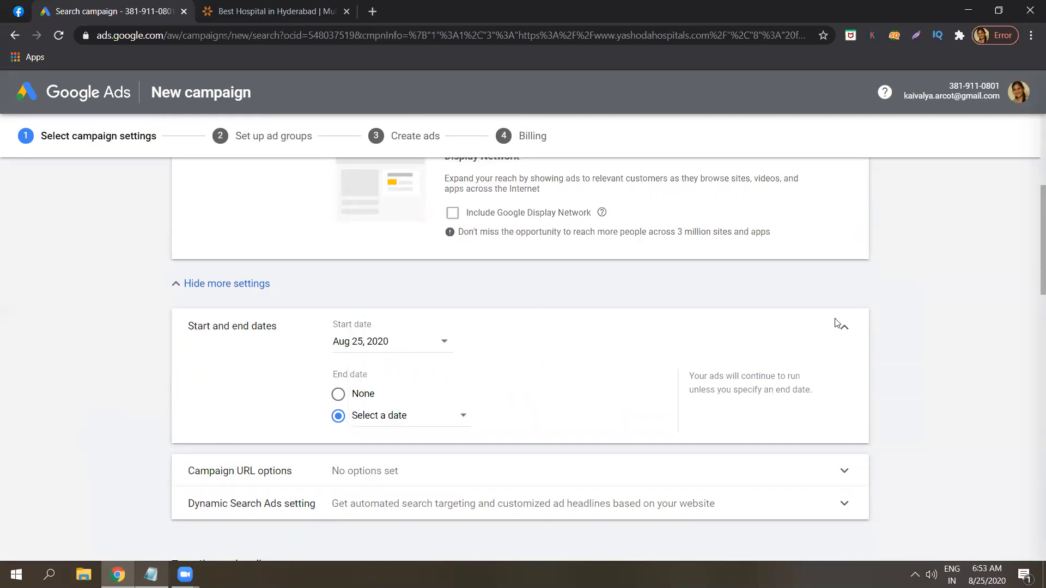
drag(1032, 289, 1031, 317)
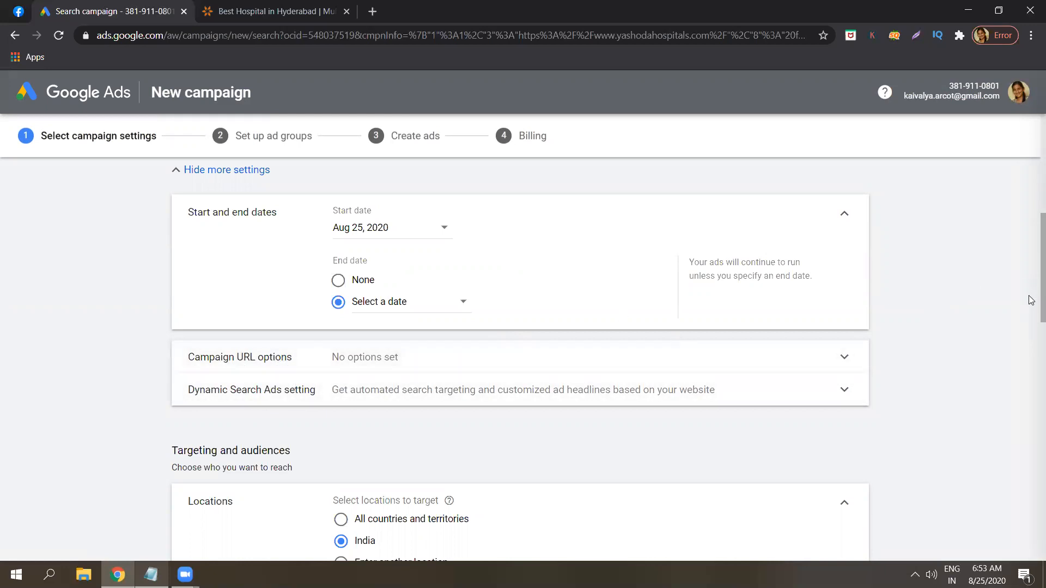
scroll(1031, 309, down, 1)
scroll(1032, 309, up, 1)
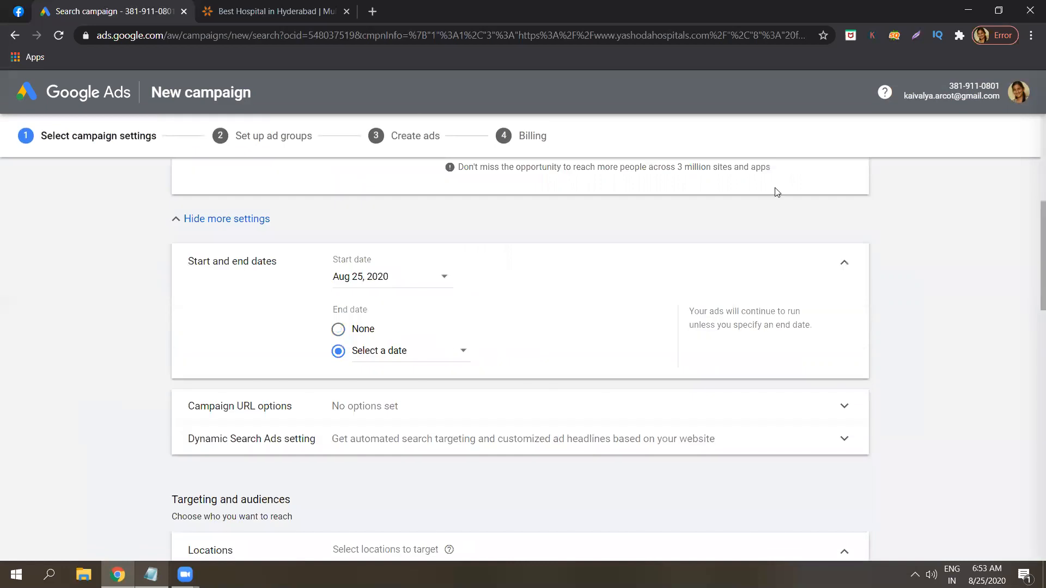
click(260, 219)
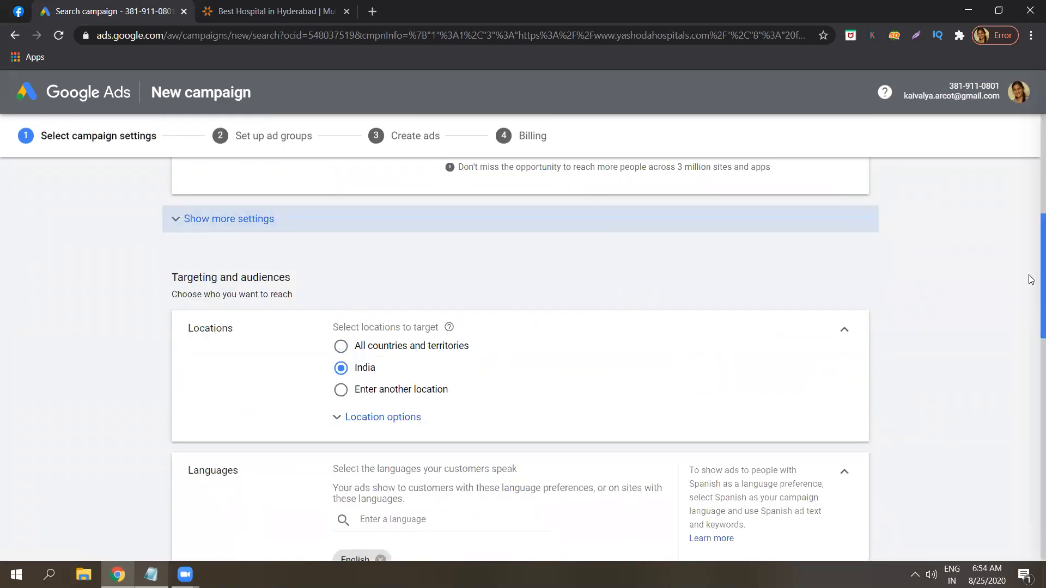
Choose to enter another location instead of India, and consult the hospital's cities in the Notepad notes
scroll(1031, 280, down, 1)
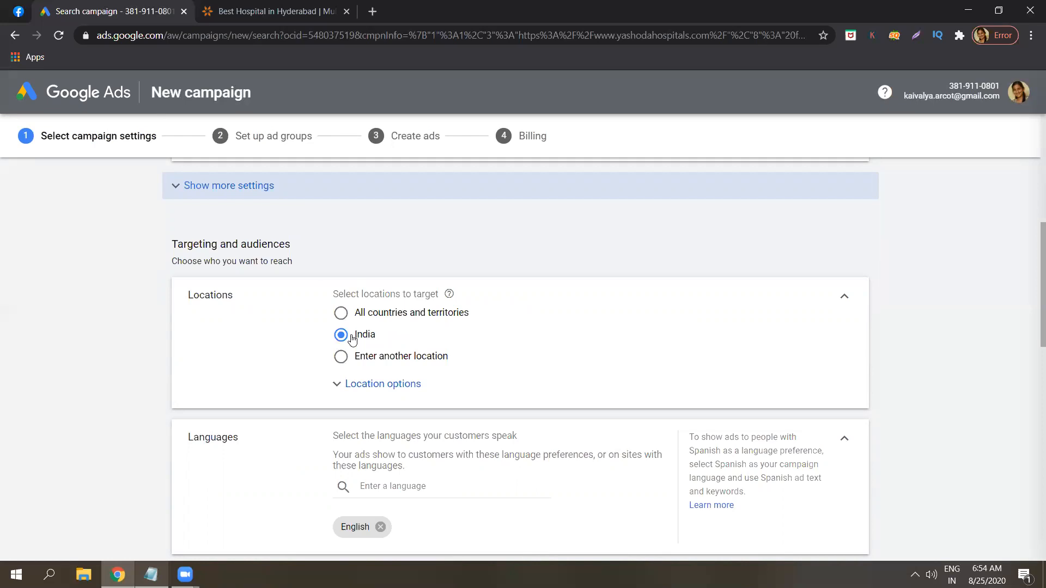
click(339, 359)
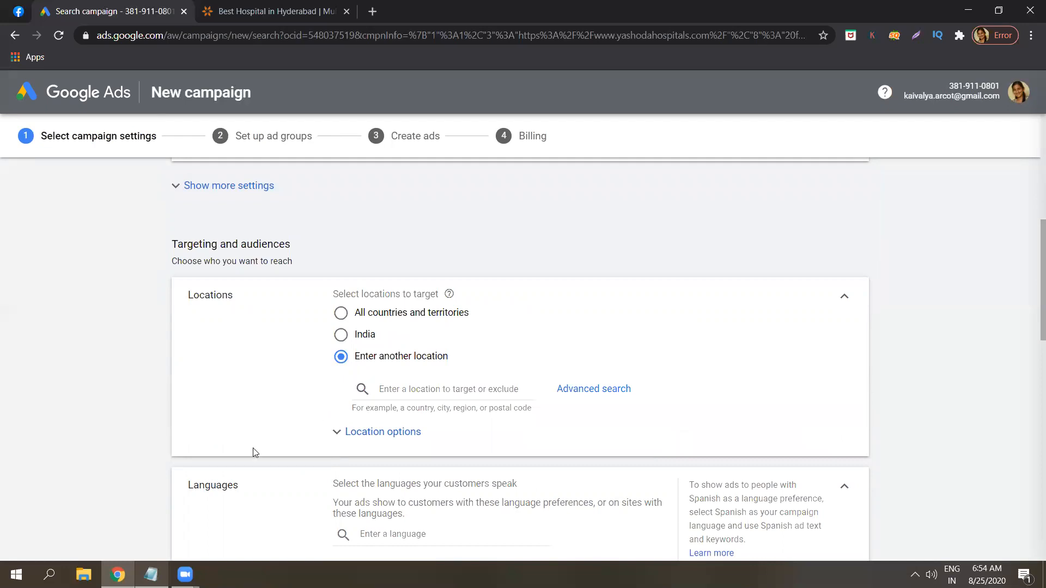
click(151, 574)
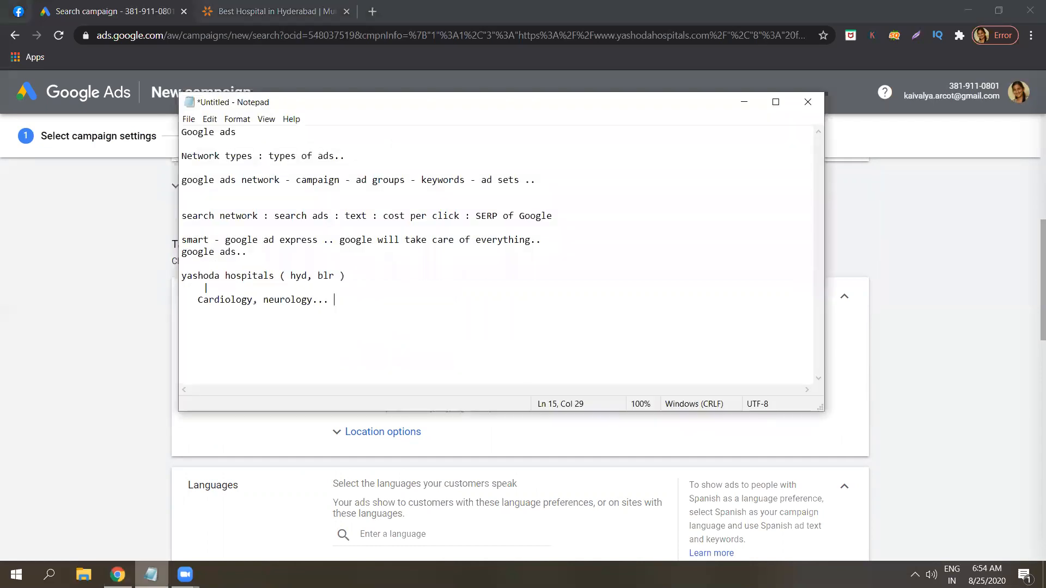
double_click(336, 286)
click(335, 285)
double_click(335, 286)
click(744, 101)
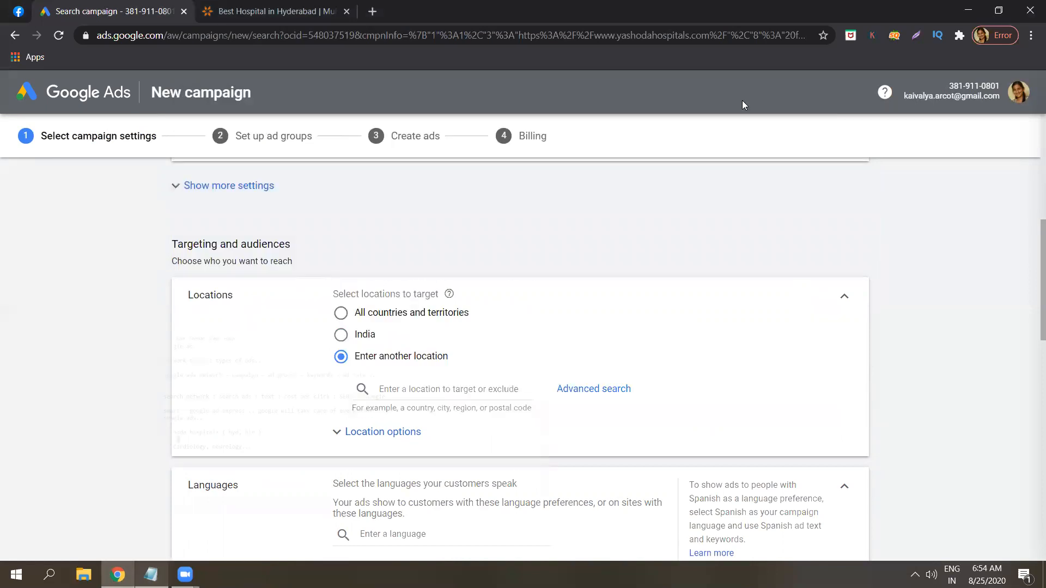
Search the locations for "bangalore", target the city Bengaluru, Karnataka, India, and highlight its reach figure
click(446, 388)
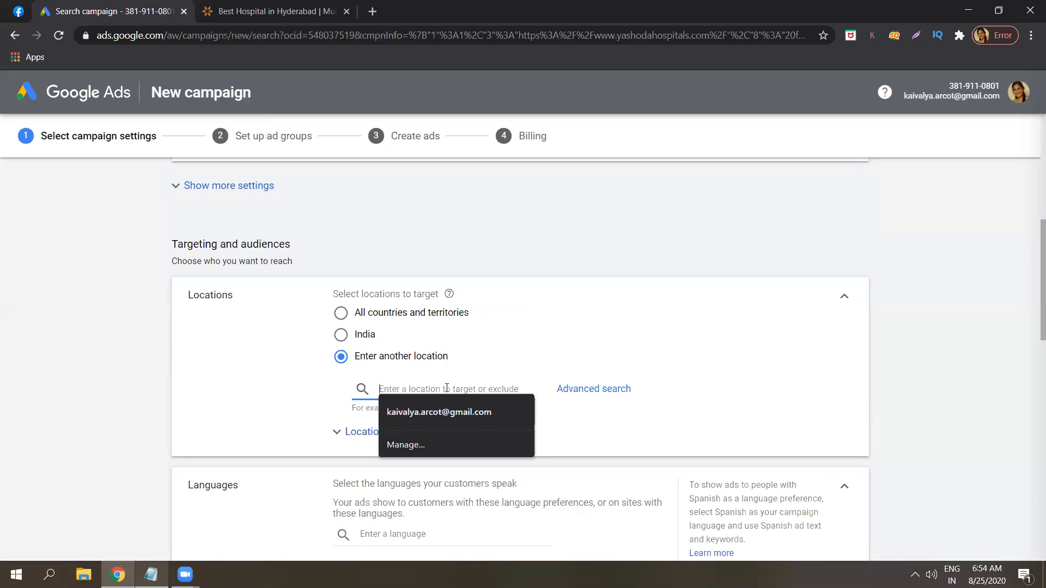
text(bangalor)
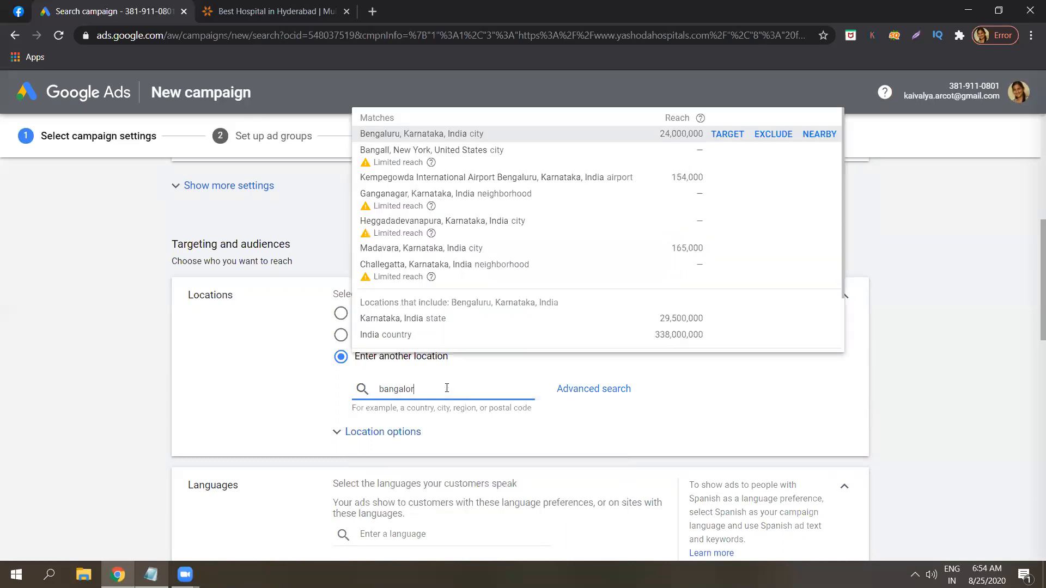
text(e)
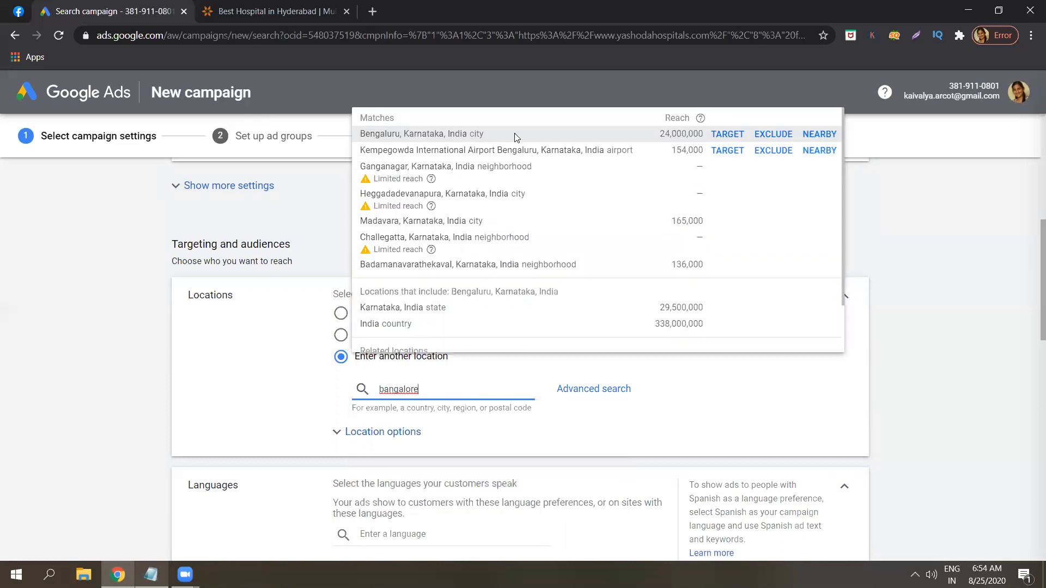
click(487, 131)
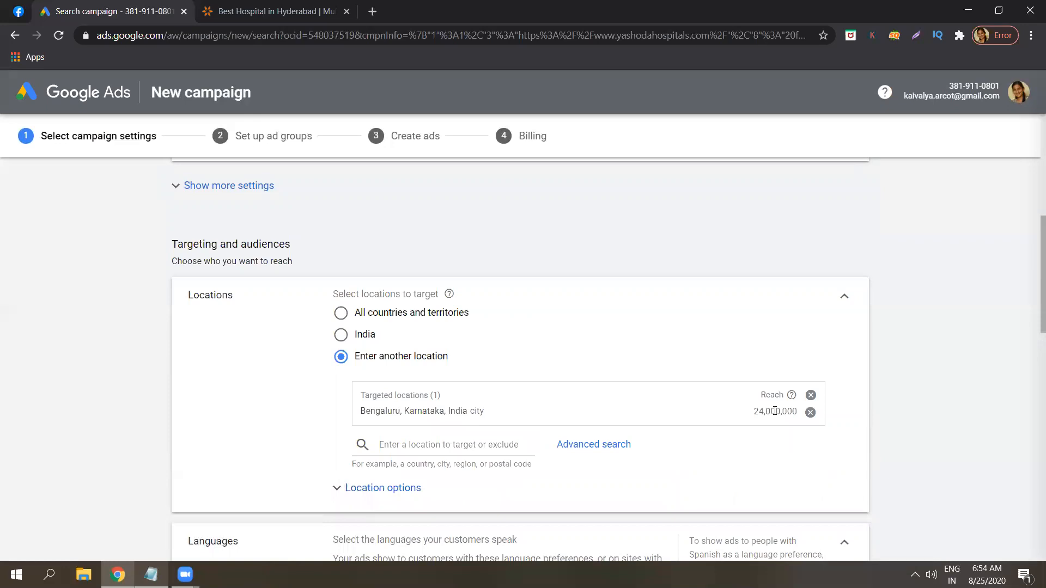
drag(756, 414, 797, 412)
click(926, 361)
Open the advanced location search, switch to radius targeting, and target 20 mi around Hosur, Karnataka
drag(1031, 311, 1031, 333)
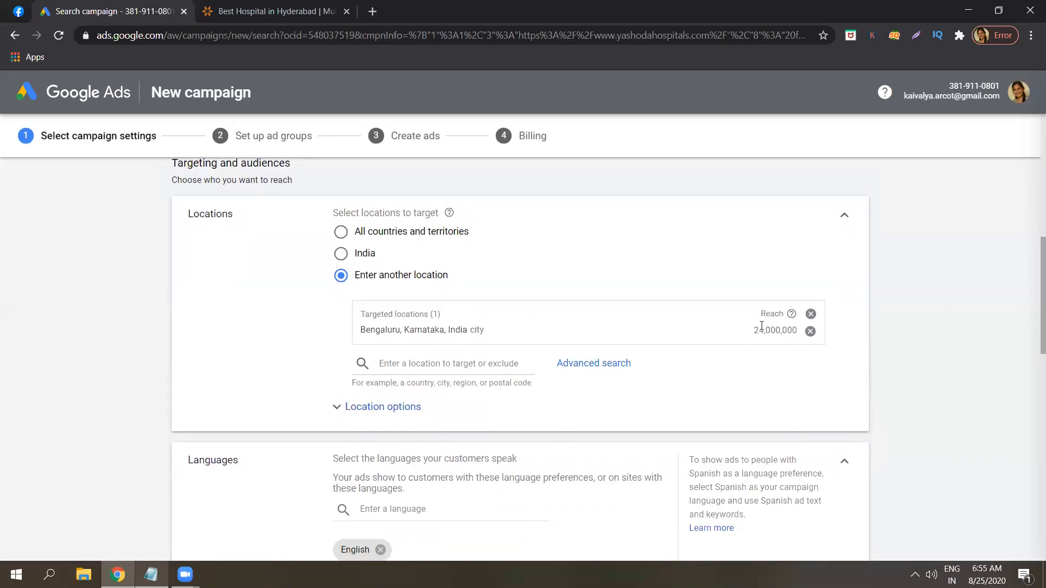
click(592, 367)
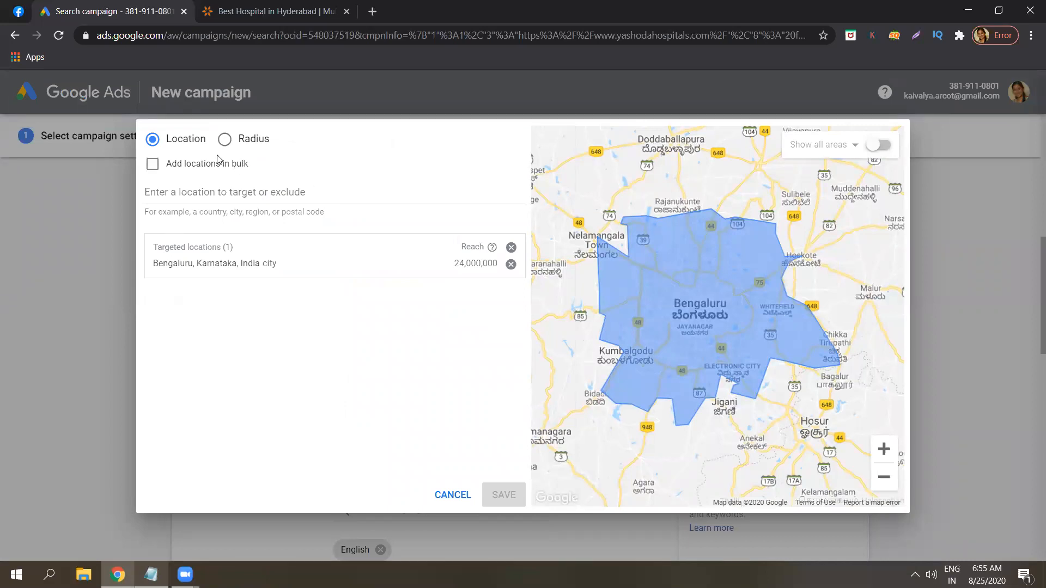
click(222, 195)
click(225, 140)
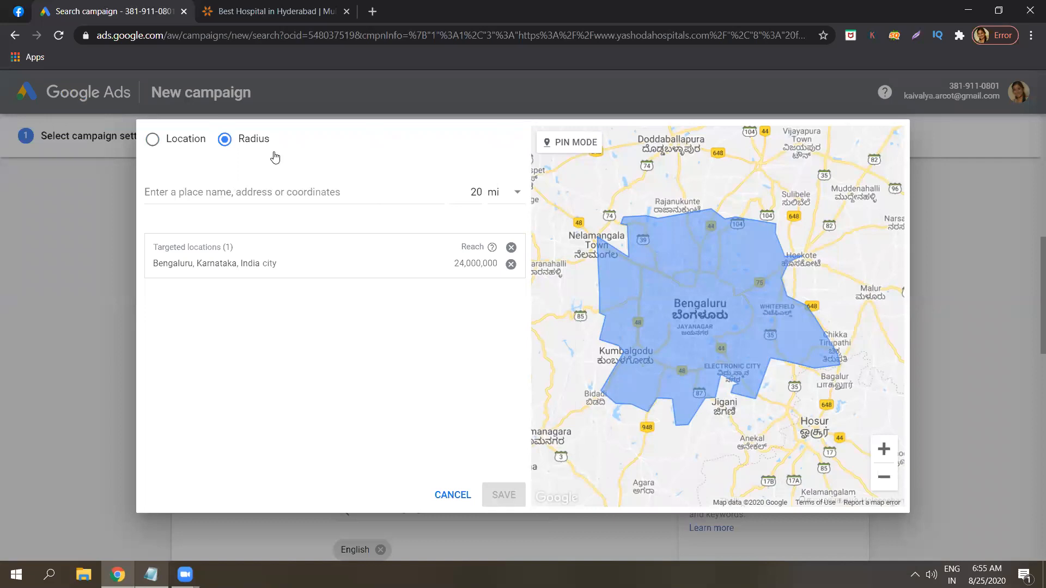
click(259, 193)
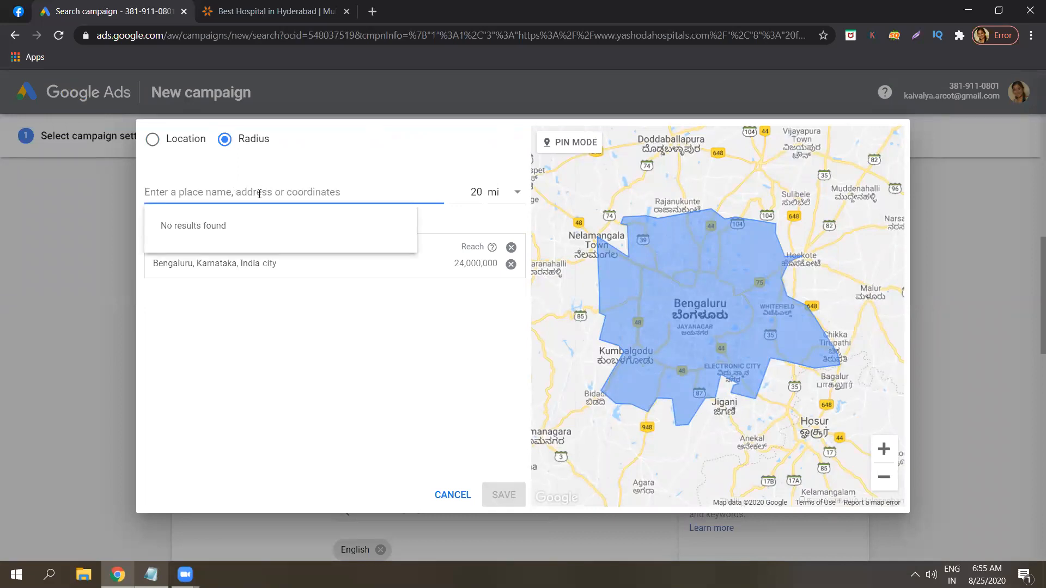
text(hosur)
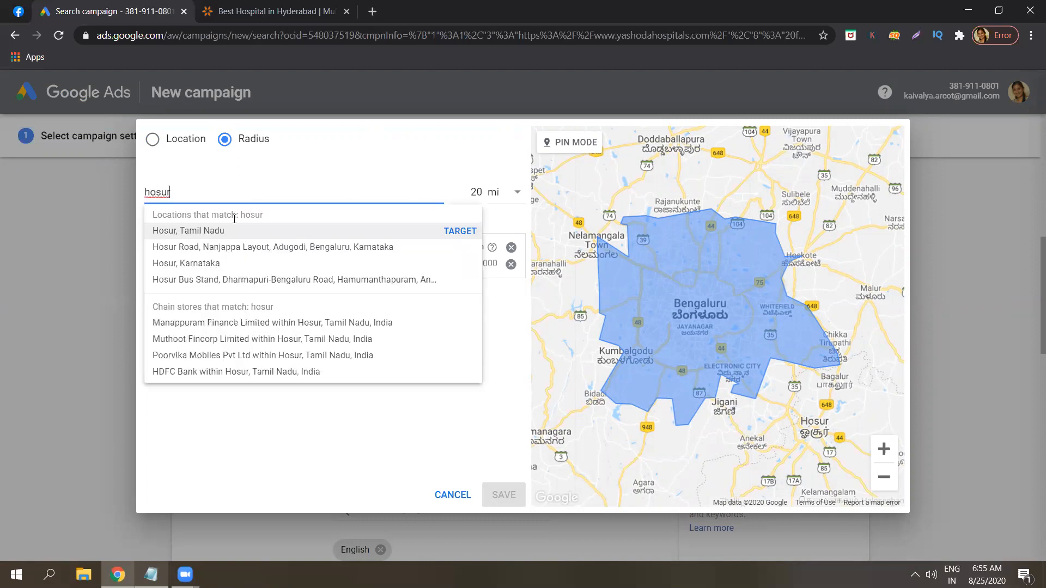
click(221, 265)
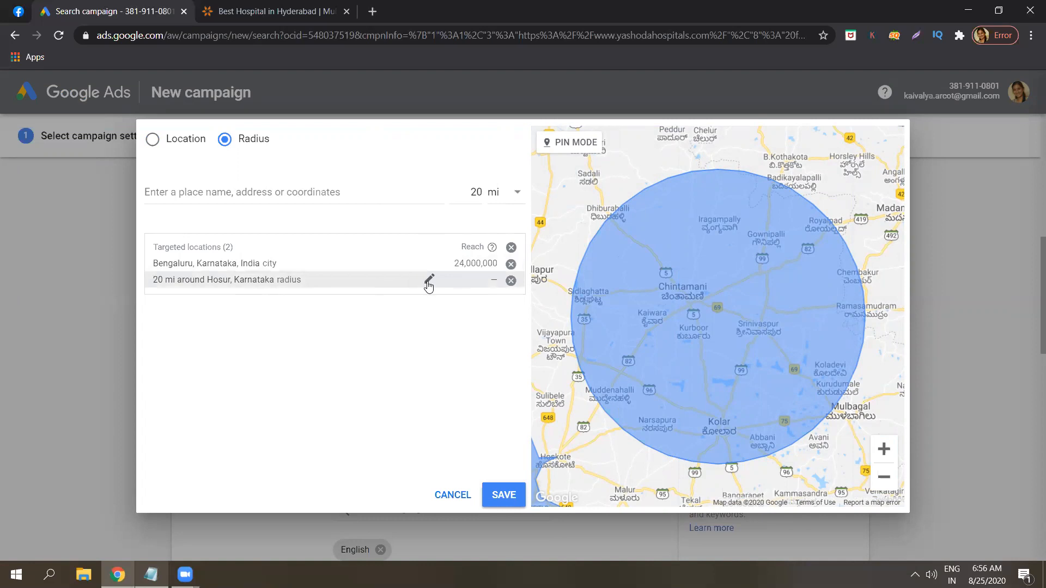
Change the unit of the Hosur target radius to kilometres, keeping the value 20, and save it
click(428, 280)
click(461, 304)
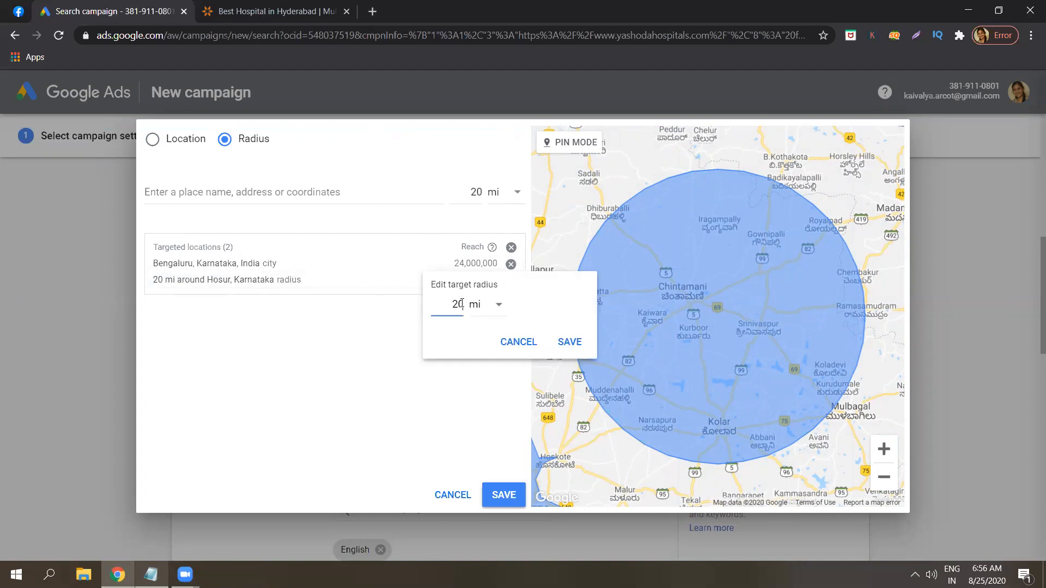
click(491, 309)
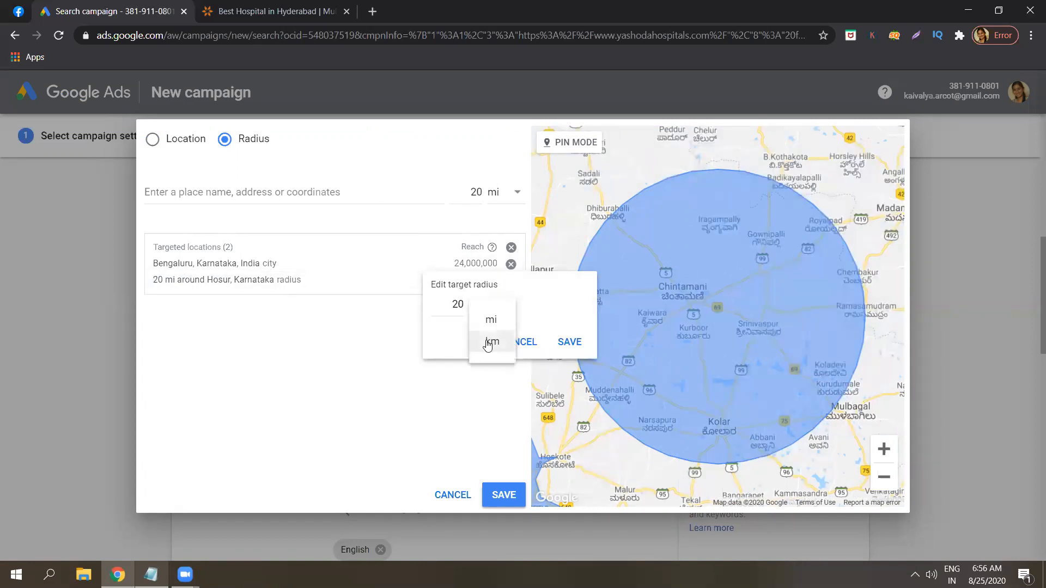
click(489, 342)
click(569, 342)
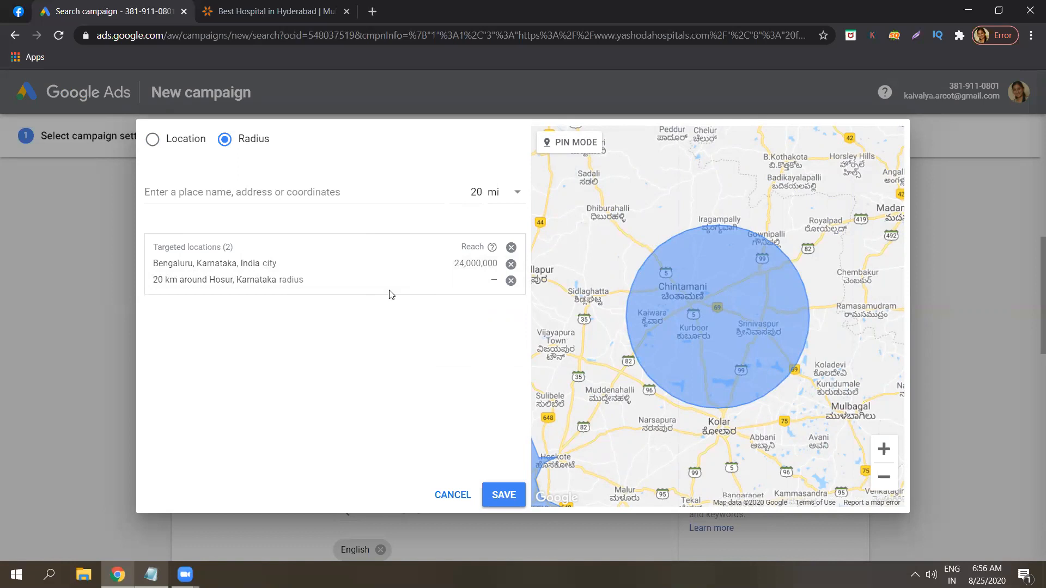
Remove the Hosur radius from the targeted locations and cancel the advanced location search
click(511, 281)
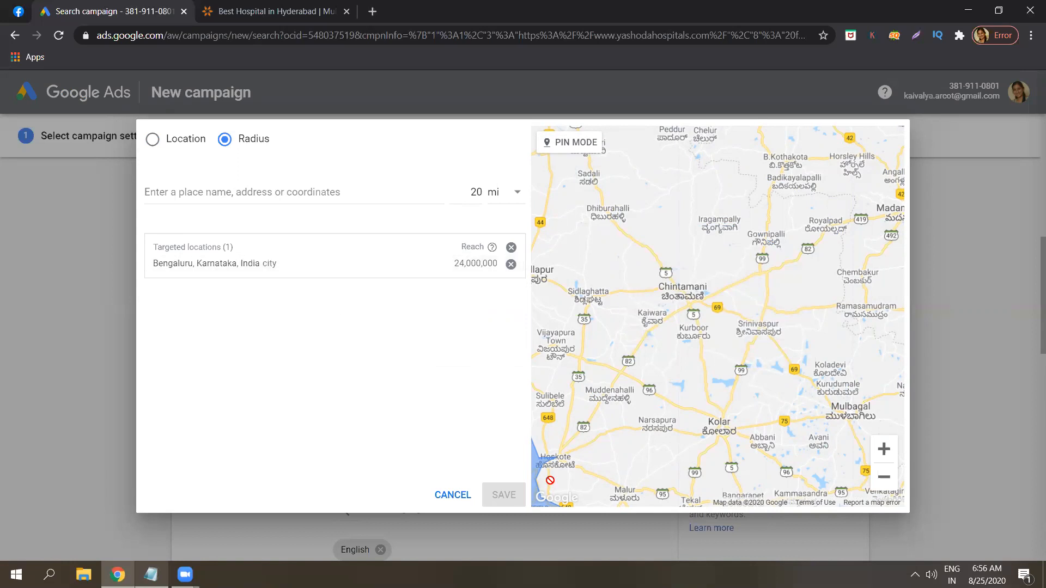
click(464, 500)
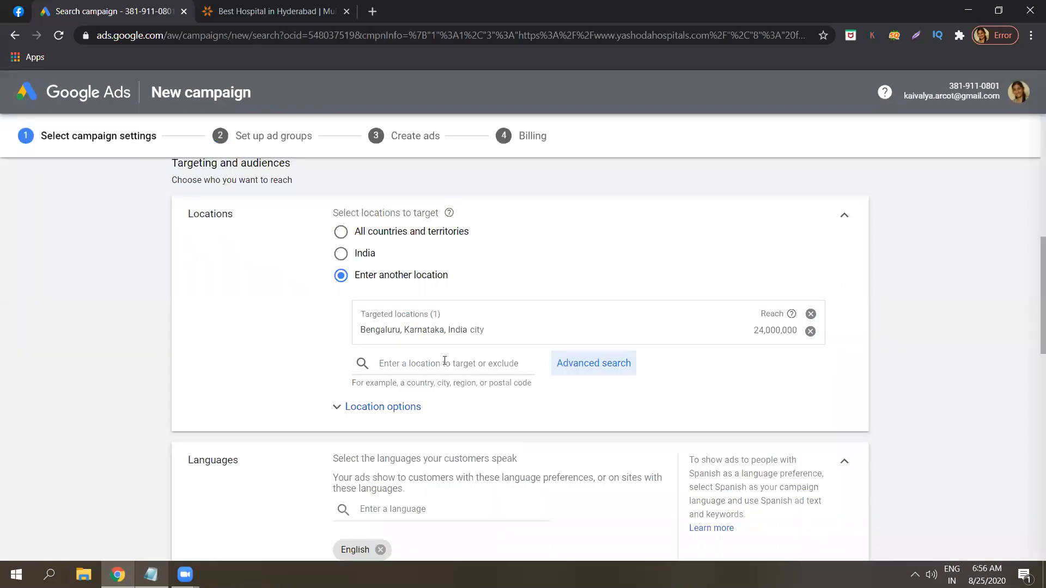
click(928, 302)
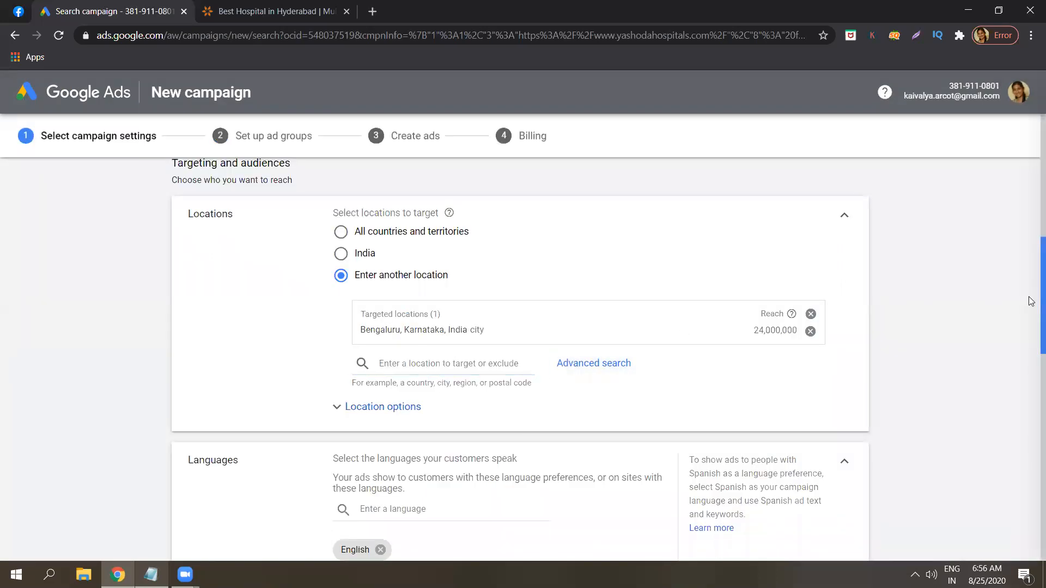
Expand the location options and read the Target and Exclude choices
scroll(1032, 309, down, 1)
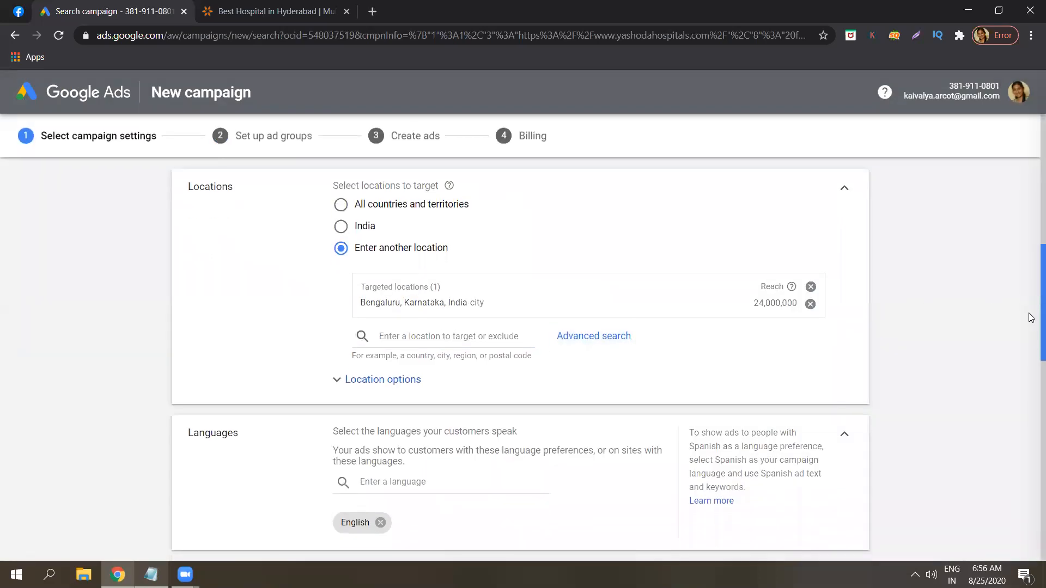
scroll(1032, 310, down, 2)
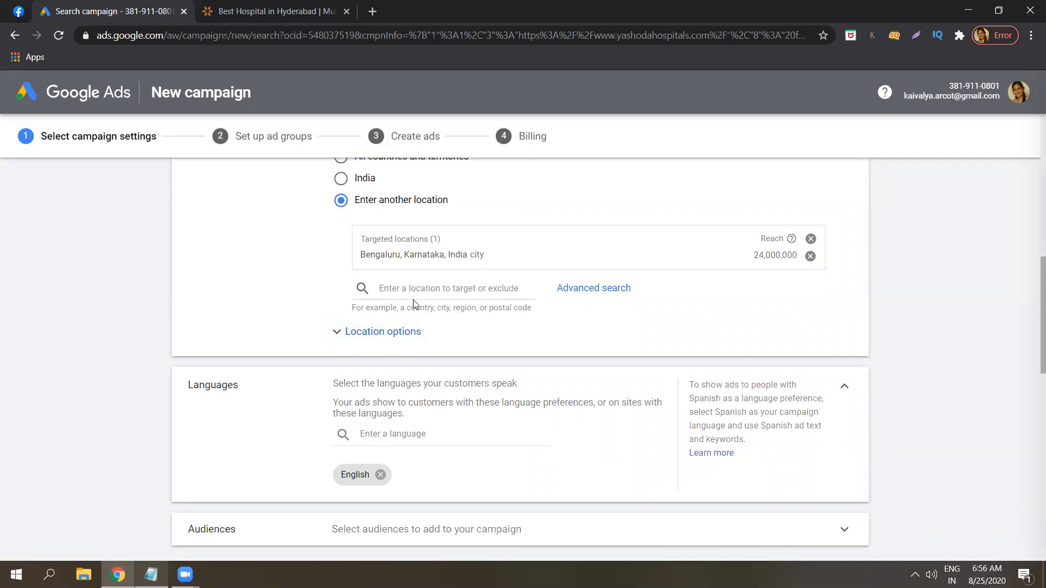
click(414, 330)
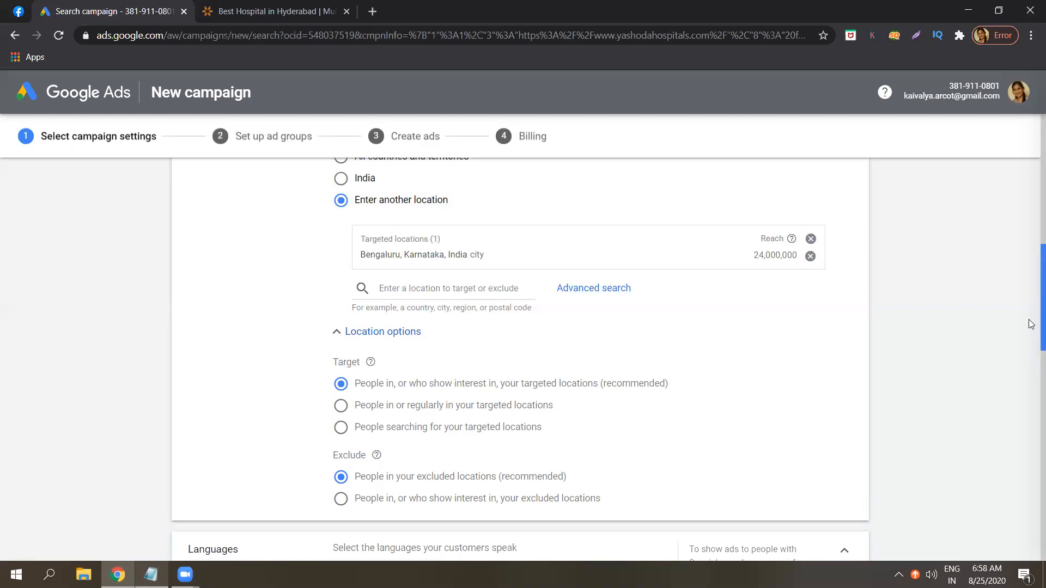
scroll(1032, 358, down, 3)
drag(1032, 358, 1032, 362)
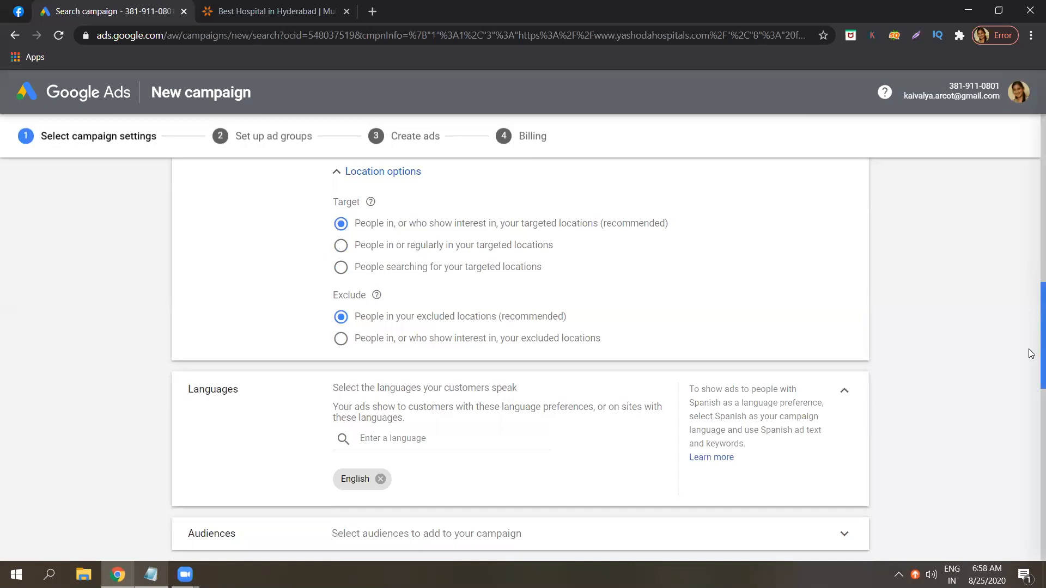
Search the campaign languages for "kann", then clear the search and close the language list
scroll(1031, 353, down, 3)
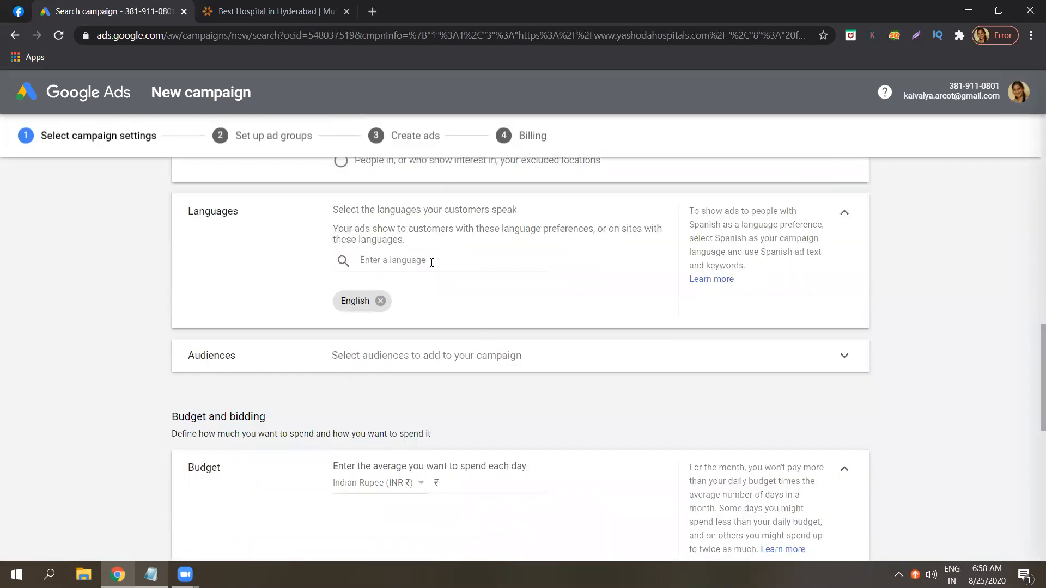
click(431, 262)
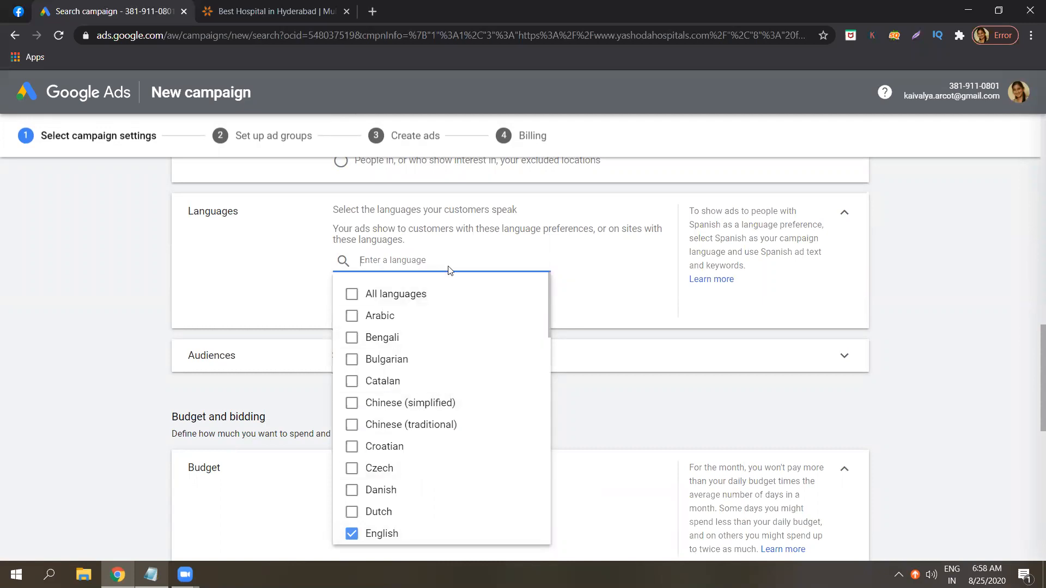
text(kann)
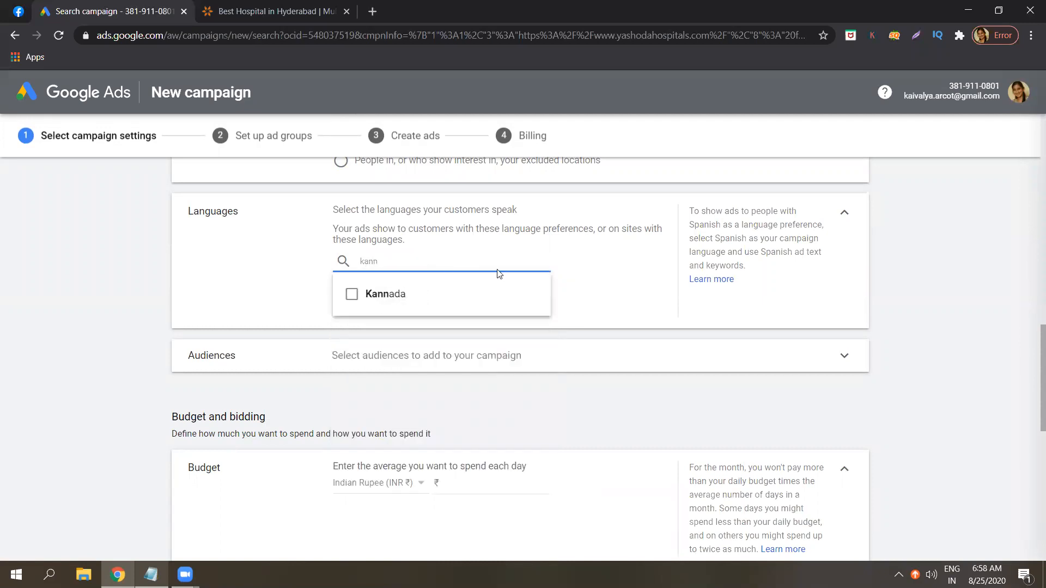
key(BackSpace)
key(BackSpace)
key(BackSpace)
key(BackSpace)
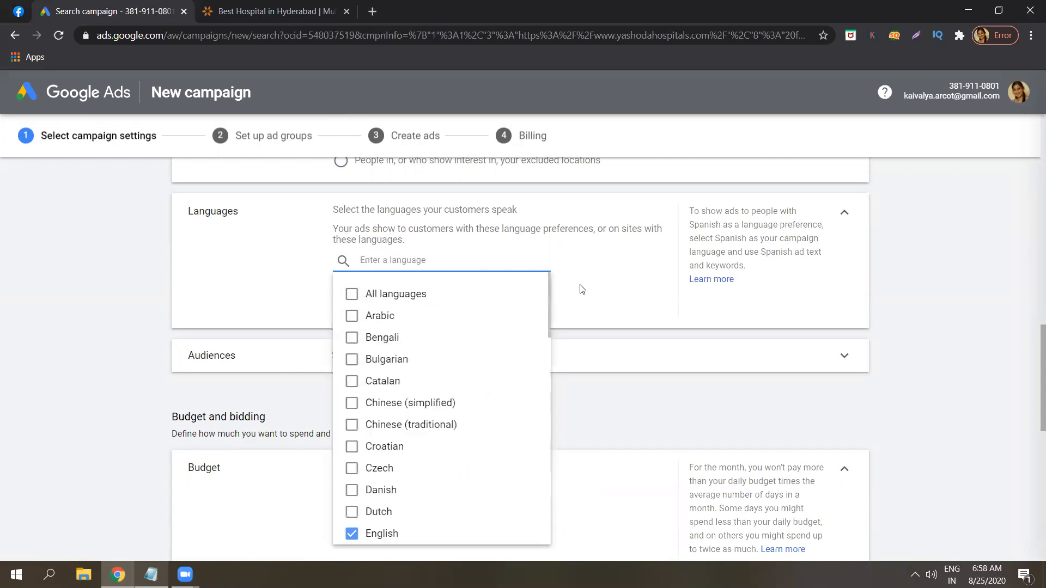
click(934, 304)
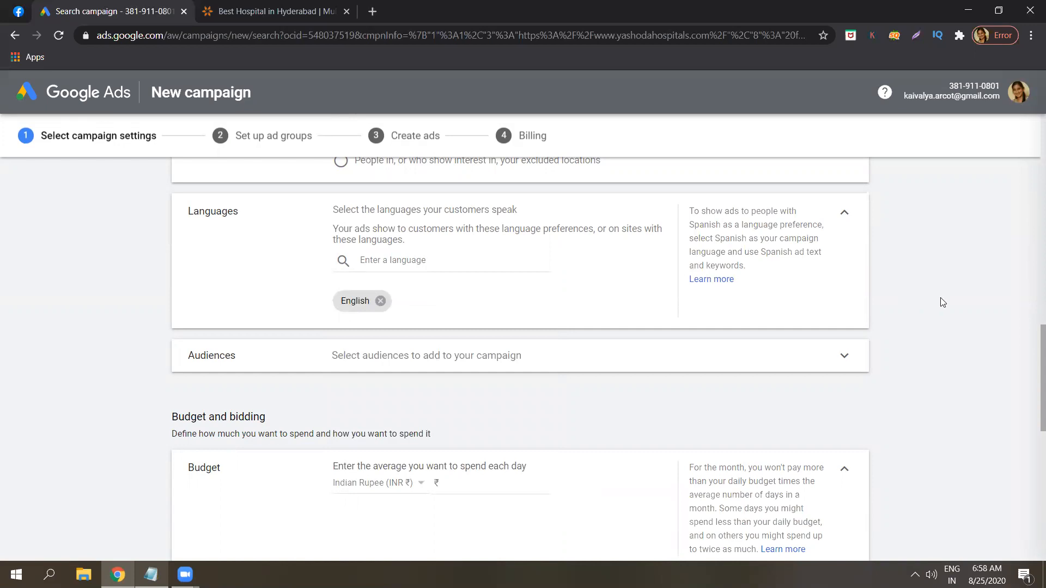
mouse_move(1031, 363)
mouse_down()
mouse_move(1031, 137)
mouse_move(1025, 381)
mouse_up()
scroll(1031, 303, down, 2)
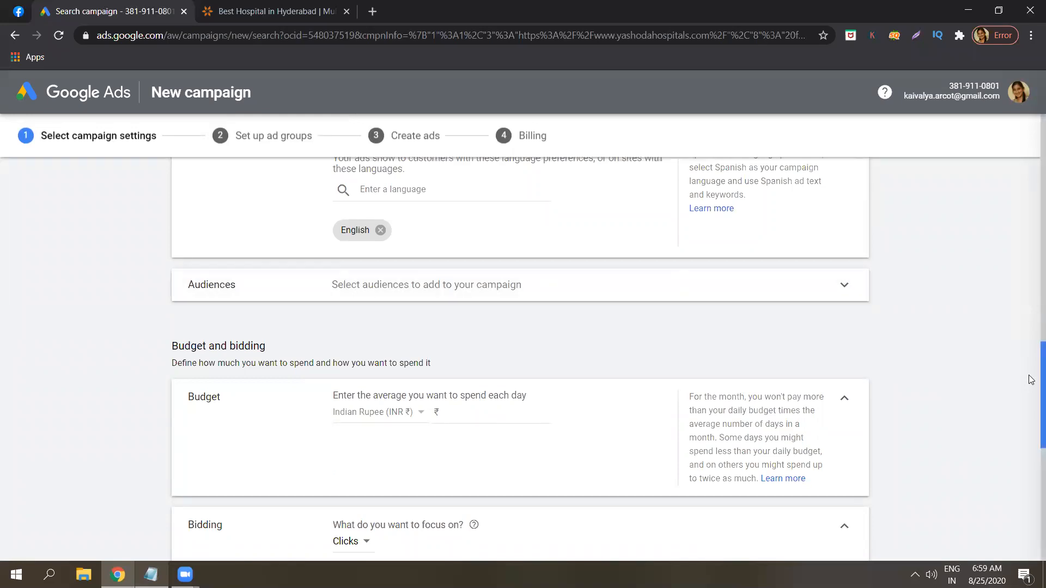
Set the campaign's average daily budget to 1000 Indian rupees
scroll(1031, 381, down, 1)
scroll(1029, 403, down, 2)
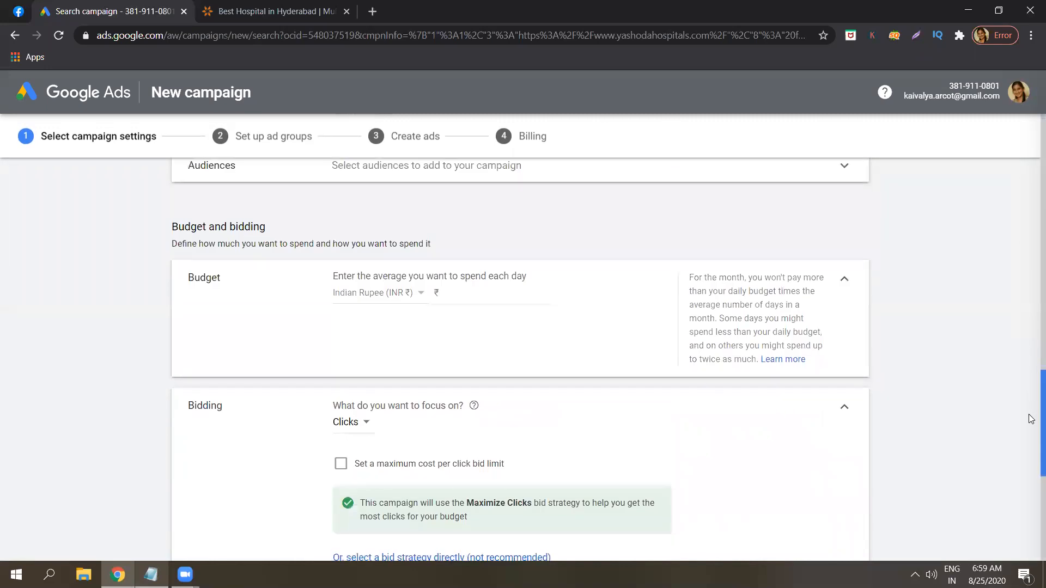
scroll(1031, 419, down, 1)
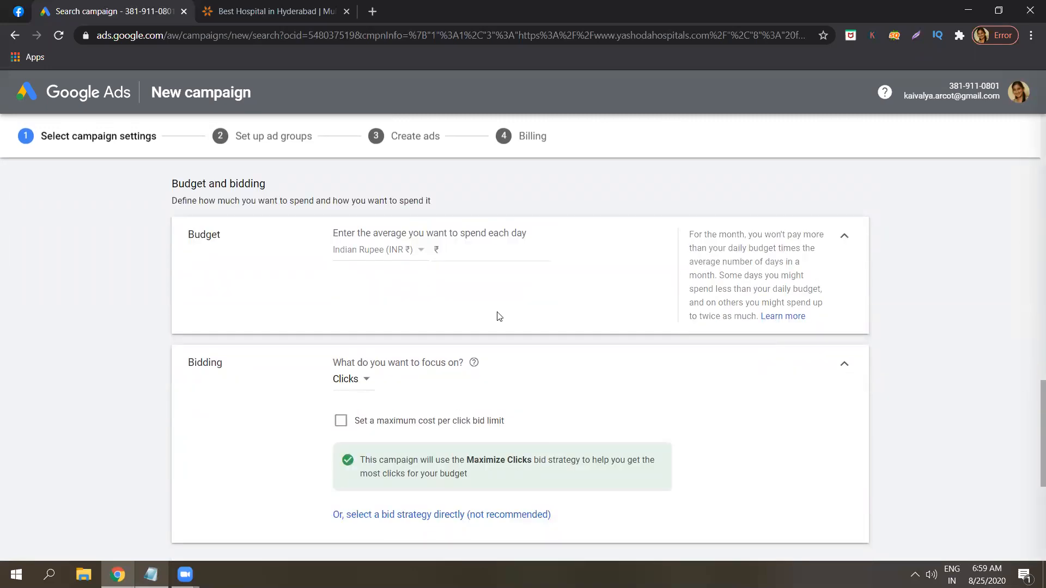
triple_click(268, 190)
click(268, 190)
click(459, 249)
triple_click(457, 246)
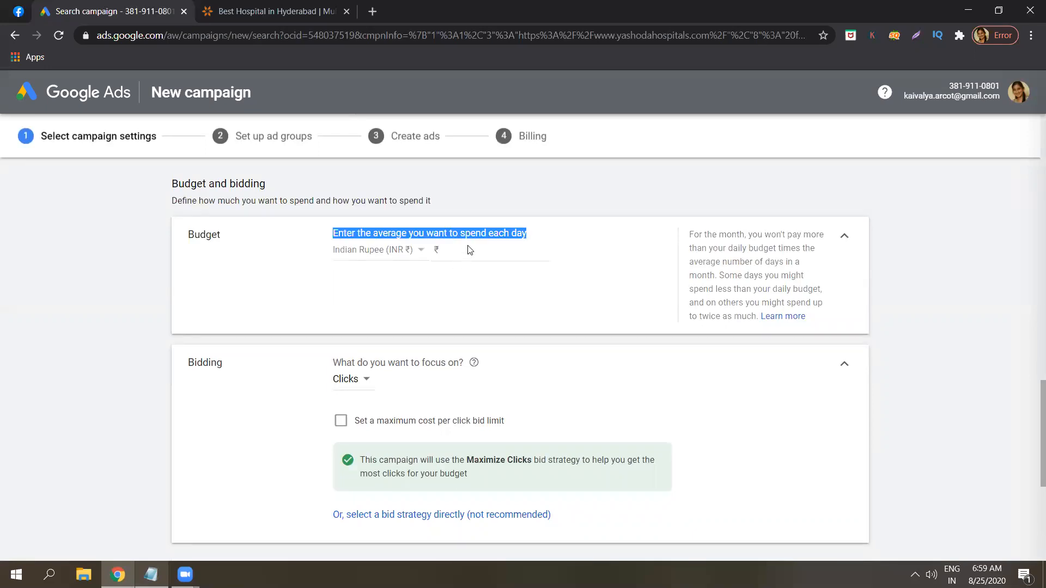
click(468, 248)
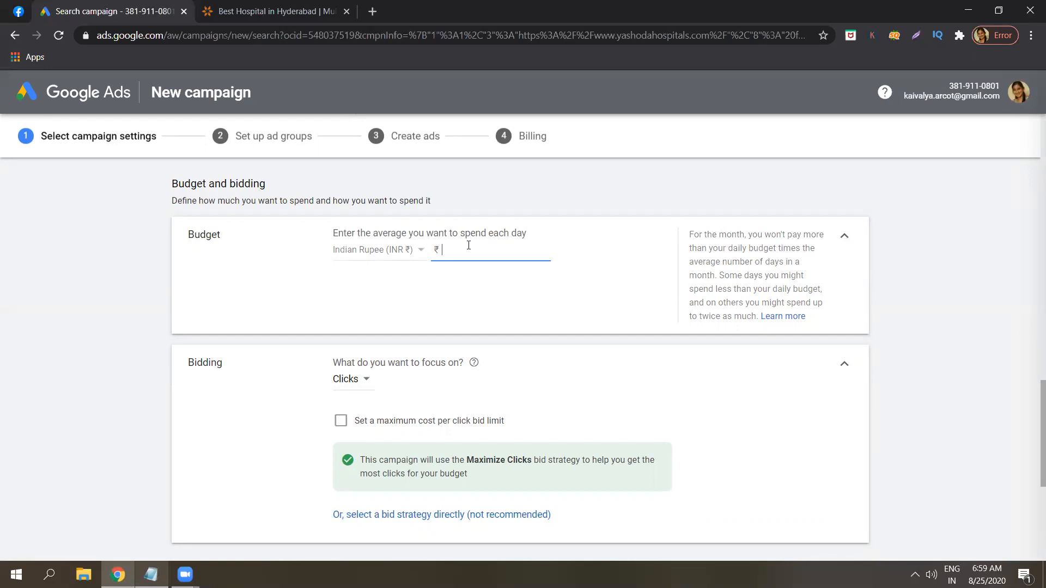
text(1000)
click(903, 290)
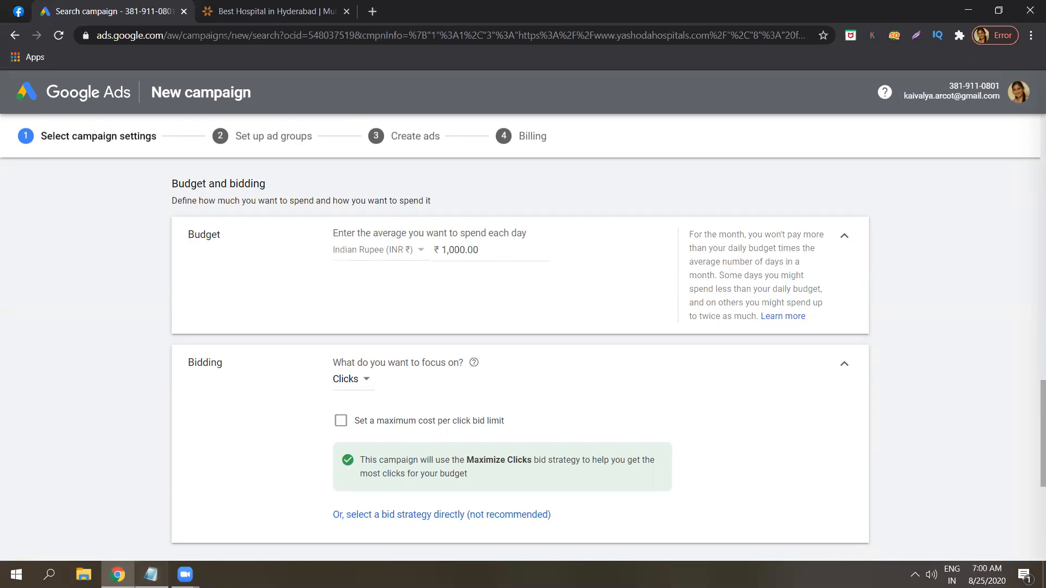
Switch to Notepad and add the note "daily budget - 1000 - 800" below the hospital departments
click(151, 573)
click(310, 346)
text(dail)
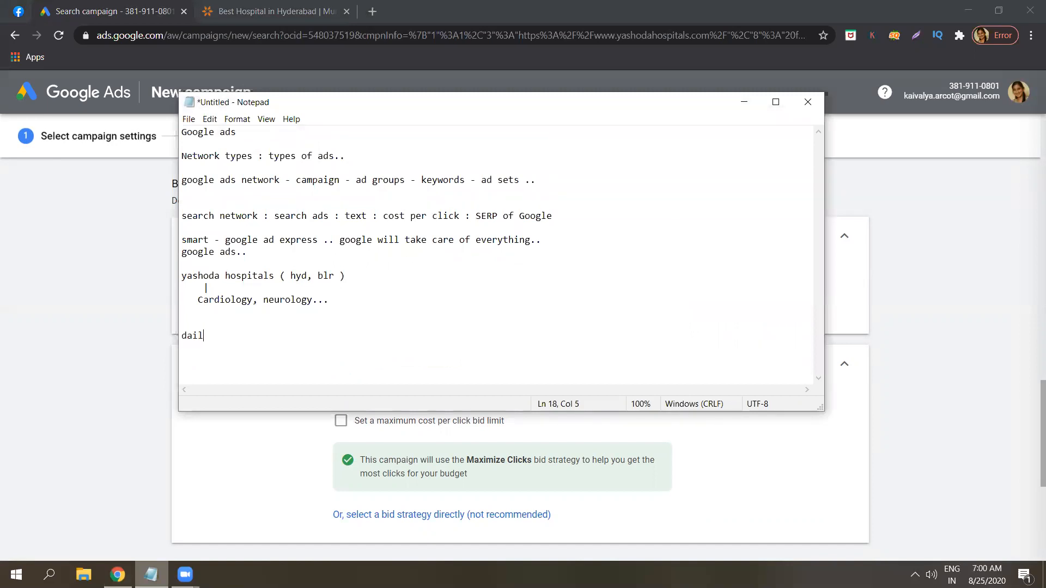
text(y busget)
key(BackSpace)
key(BackSpace)
key(BackSpace)
key(BackSpace)
text(dget - 1000 - 800)
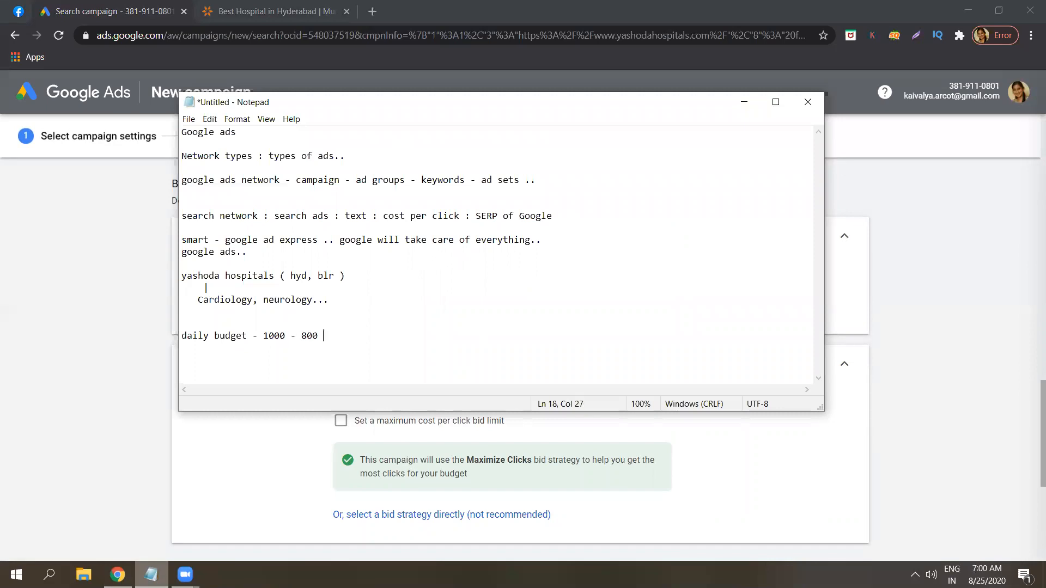
Add the lines "1000+200 = 1200" and "1300 - monthly budget ..." beneath the daily budget note
key(Return)
text(1000+200 = 1200)
key(Return)
key(Return)
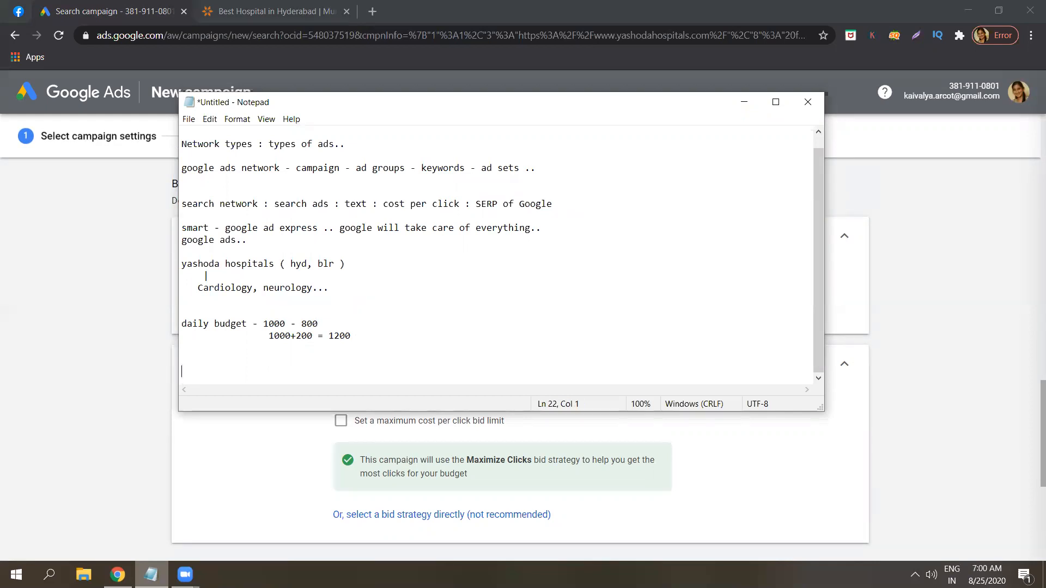
text(1300 - monthly budget ...)
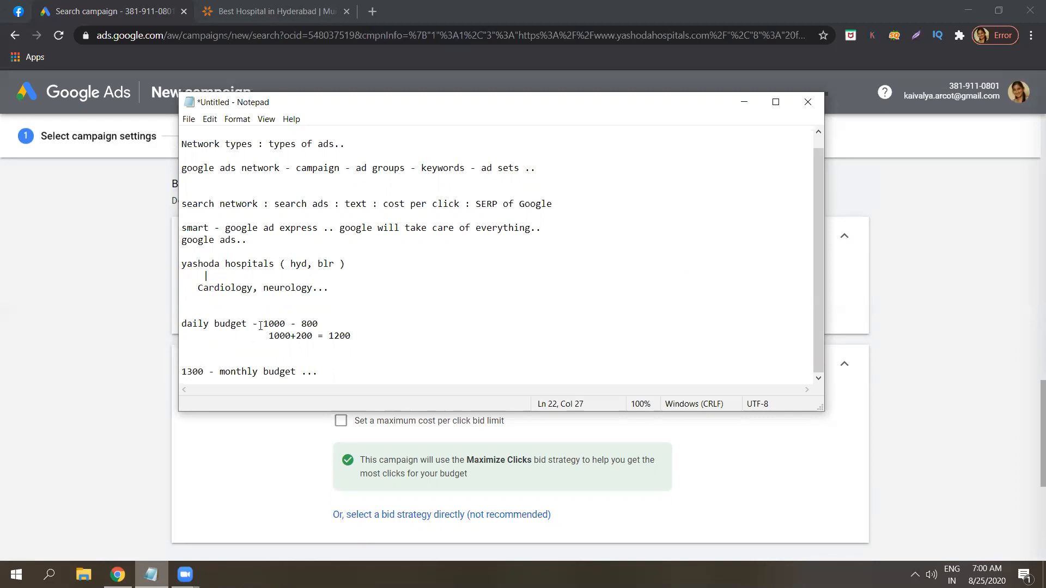
Highlight the budget figures in the notes and append 15000 to the end of the monthly budget line
drag(263, 324, 291, 325)
drag(209, 372, 182, 372)
click(199, 371)
drag(220, 370, 297, 372)
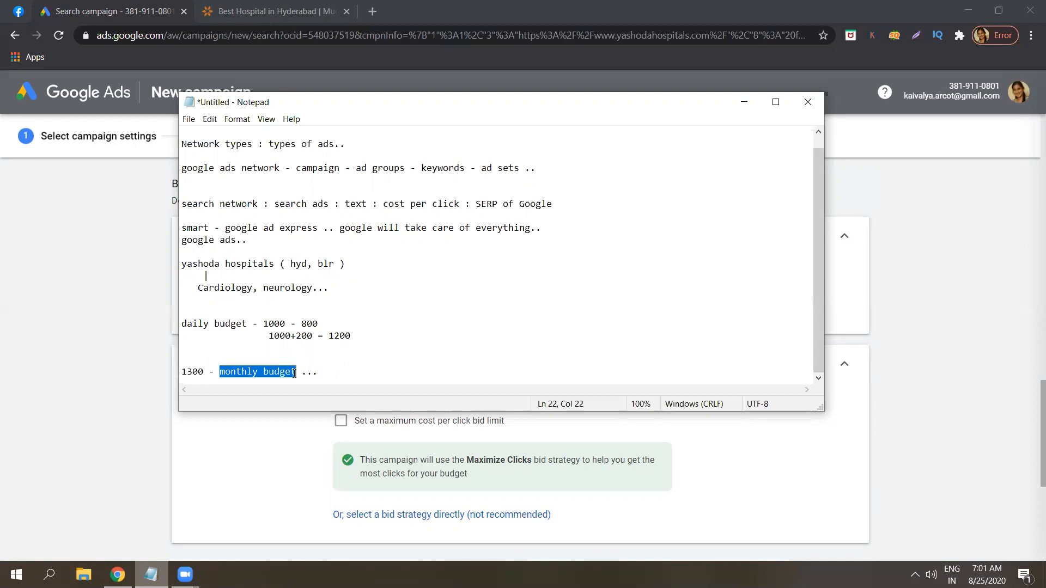
click(331, 372)
text(15000)
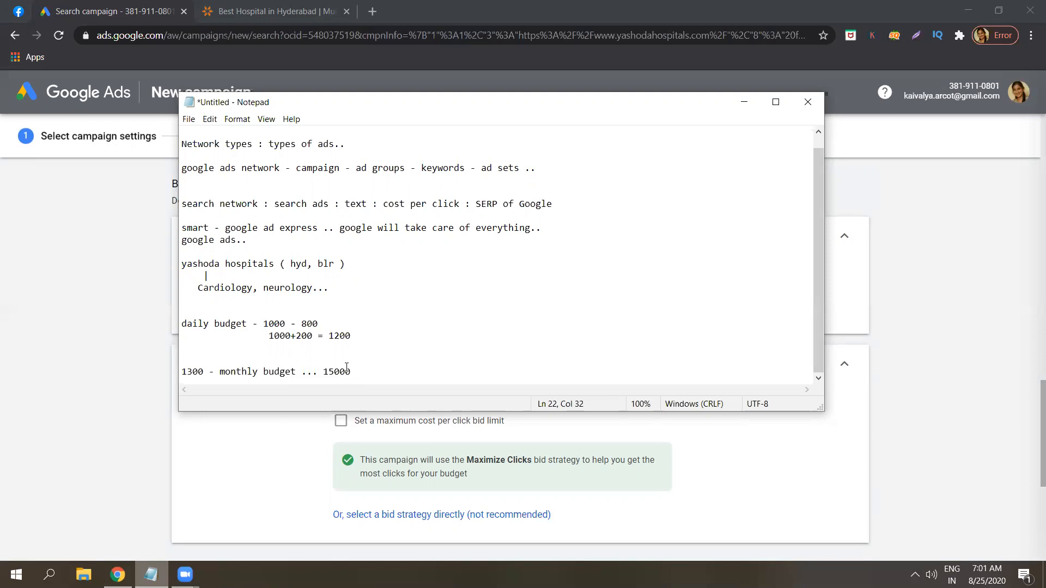
Highlight the monthly budget line and its 1300 and 15000 amounts, and minimize Notepad to return to Google Ads
drag(349, 372, 179, 372)
click(203, 370)
click(200, 370)
double_click(186, 370)
click(224, 371)
click(357, 370)
double_click(340, 371)
click(345, 370)
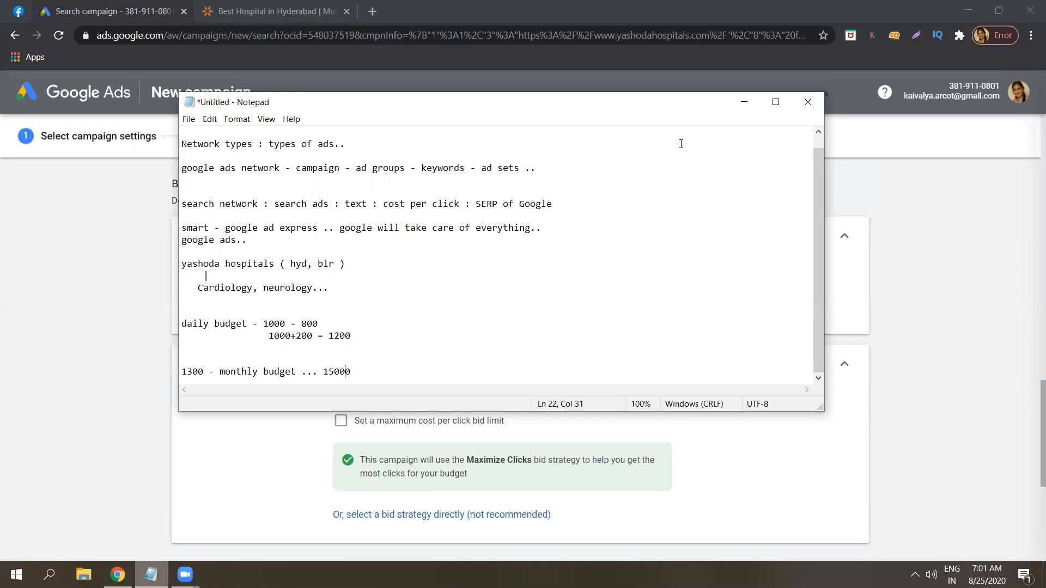
click(744, 103)
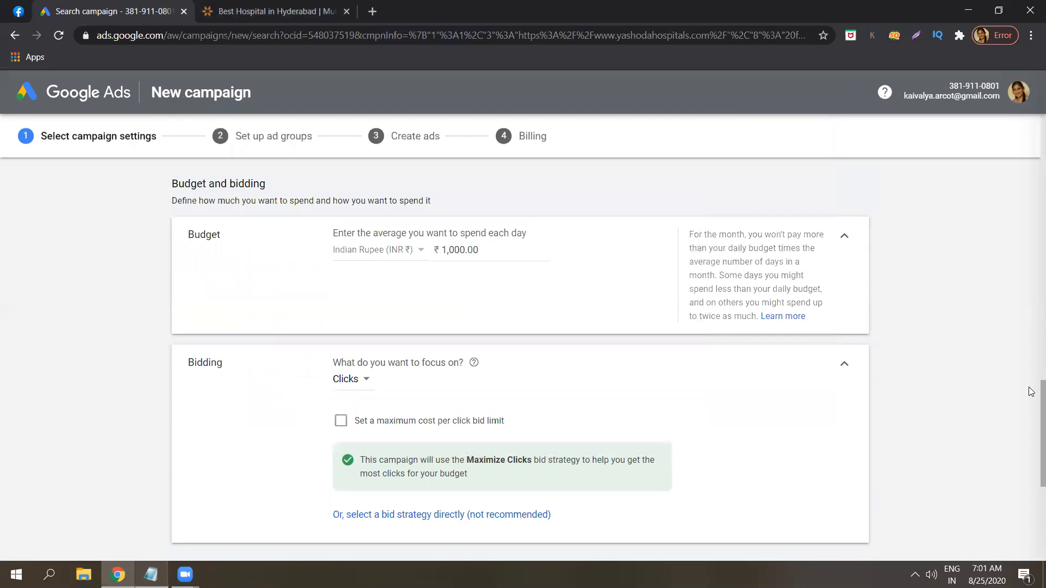
Keep Clicks as the bidding focus, choose to select a bid strategy directly, and set it to Manual CPC
scroll(1032, 398, down, 1)
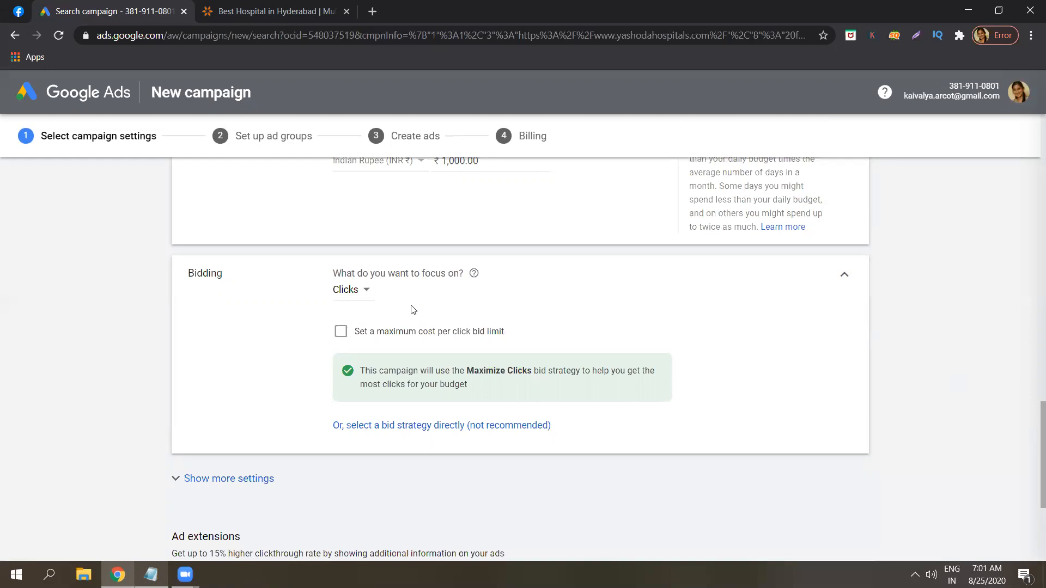
click(367, 292)
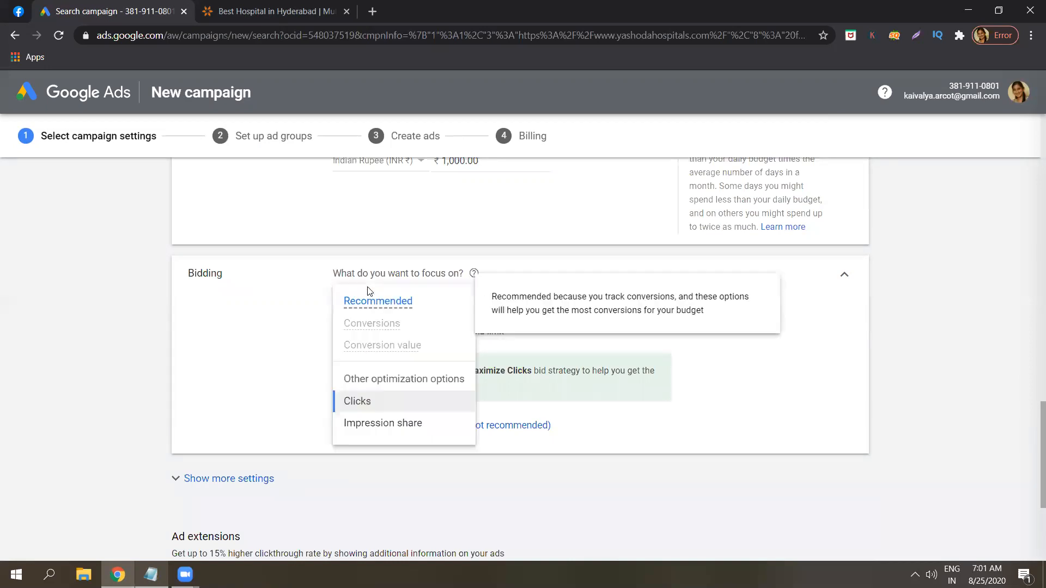
click(372, 403)
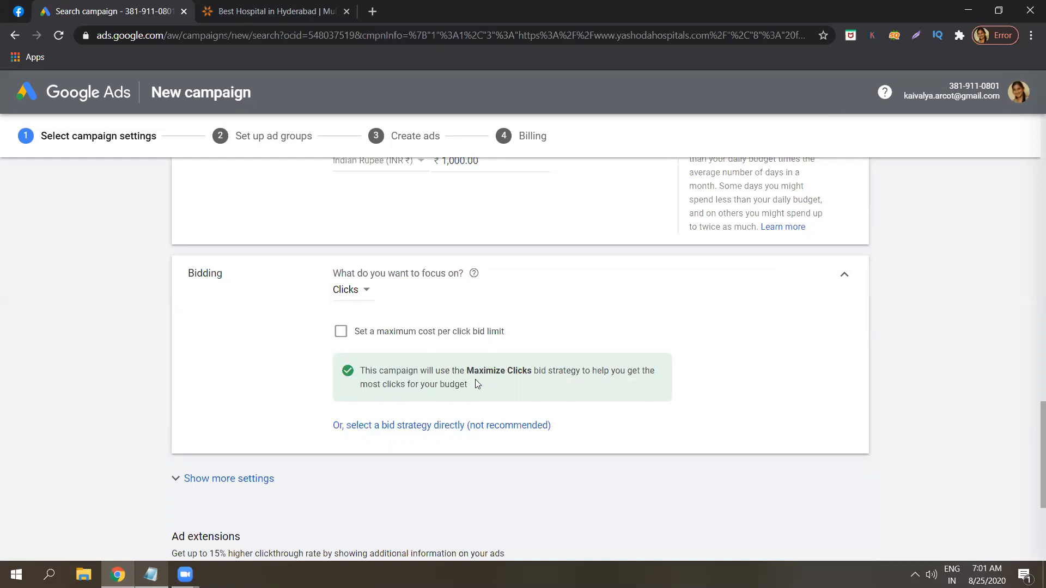
click(450, 428)
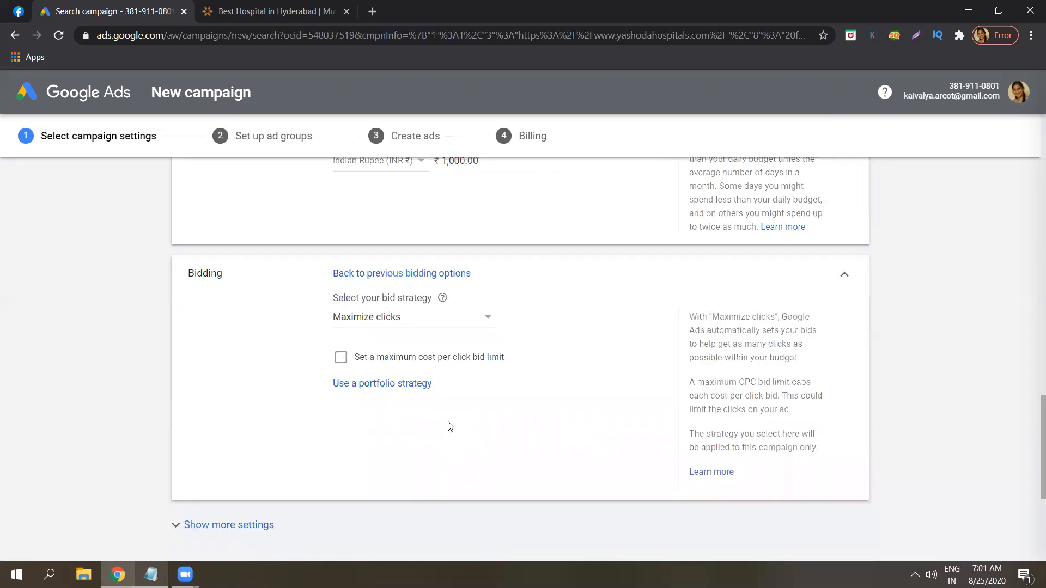
click(433, 317)
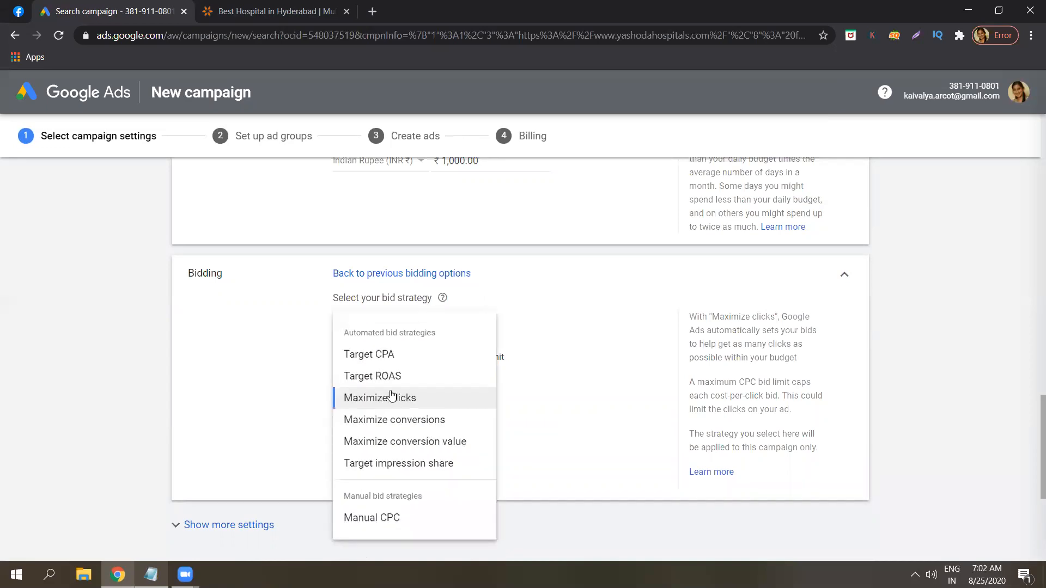
click(390, 518)
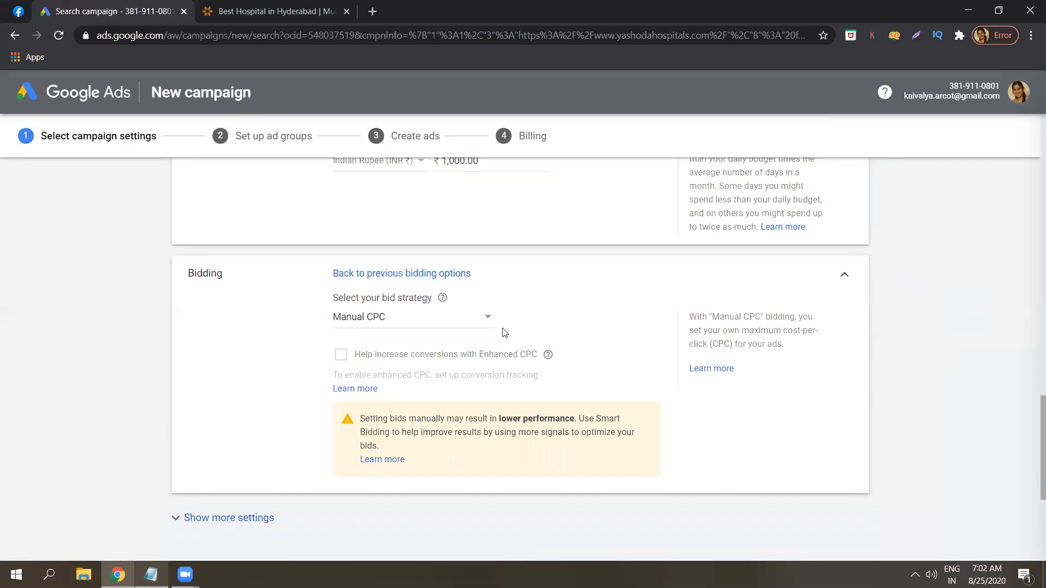
click(487, 323)
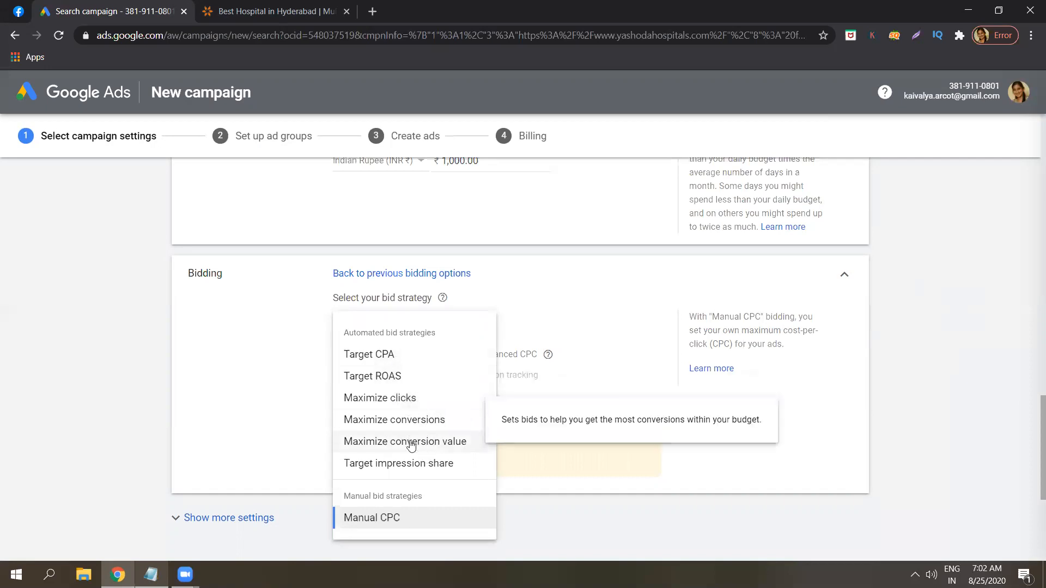
click(942, 249)
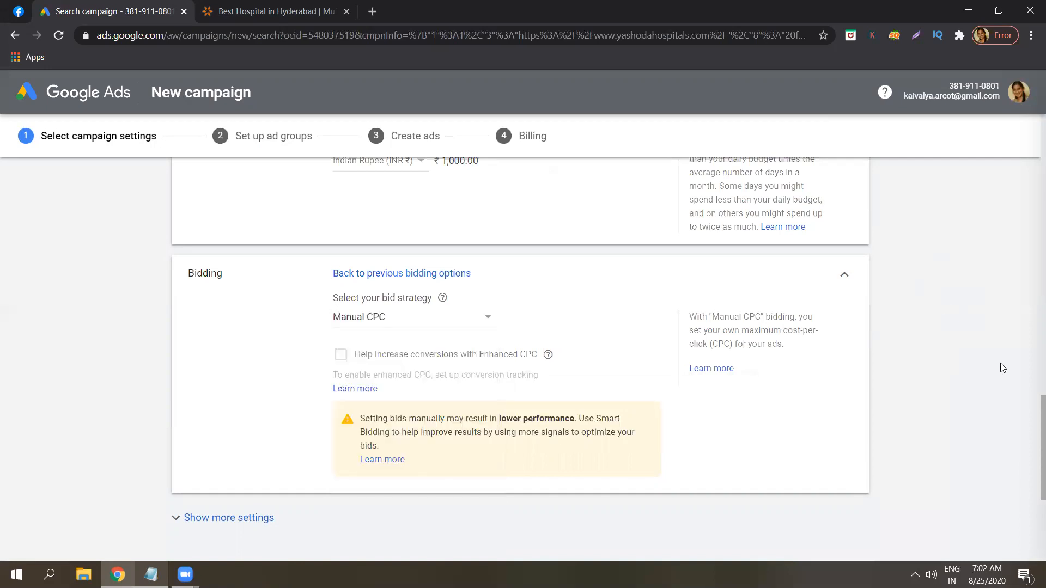
Expand the additional campaign settings and review the bidding, conversions, ad schedule, ad rotation and ad extensions sections
scroll(1029, 432, down, 2)
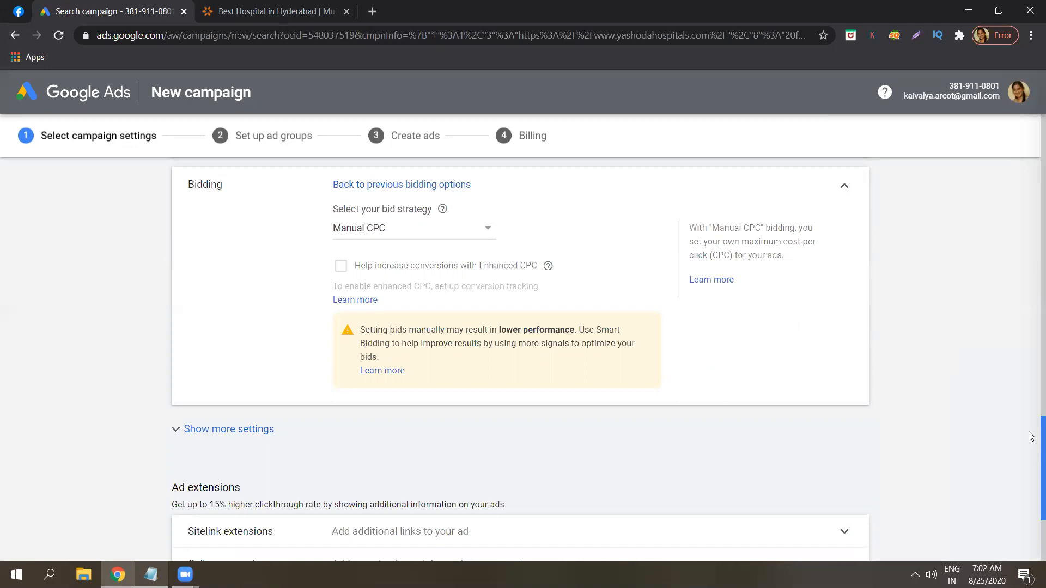
scroll(1032, 441, down, 1)
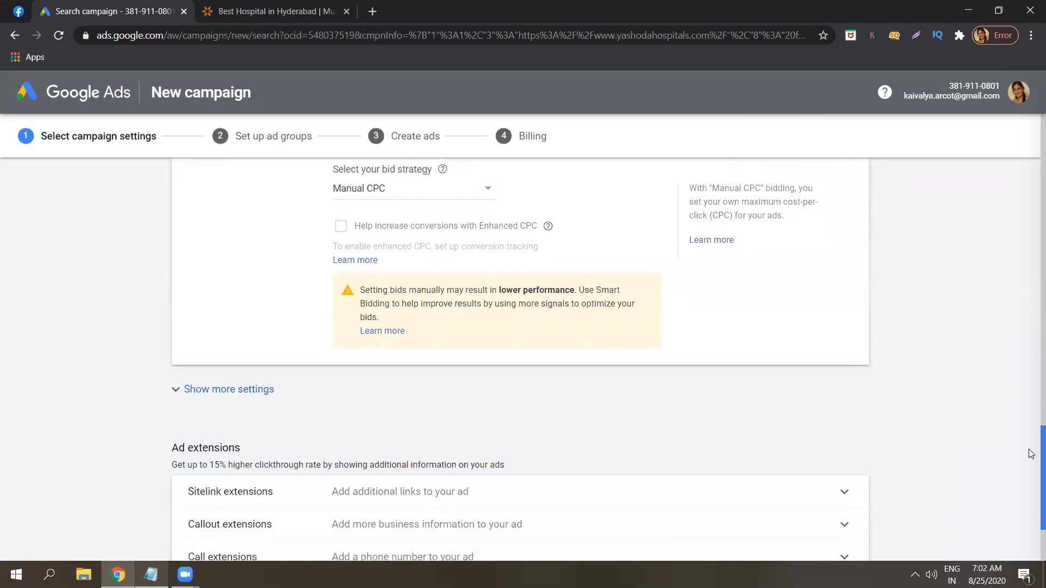
scroll(1032, 452, down, 1)
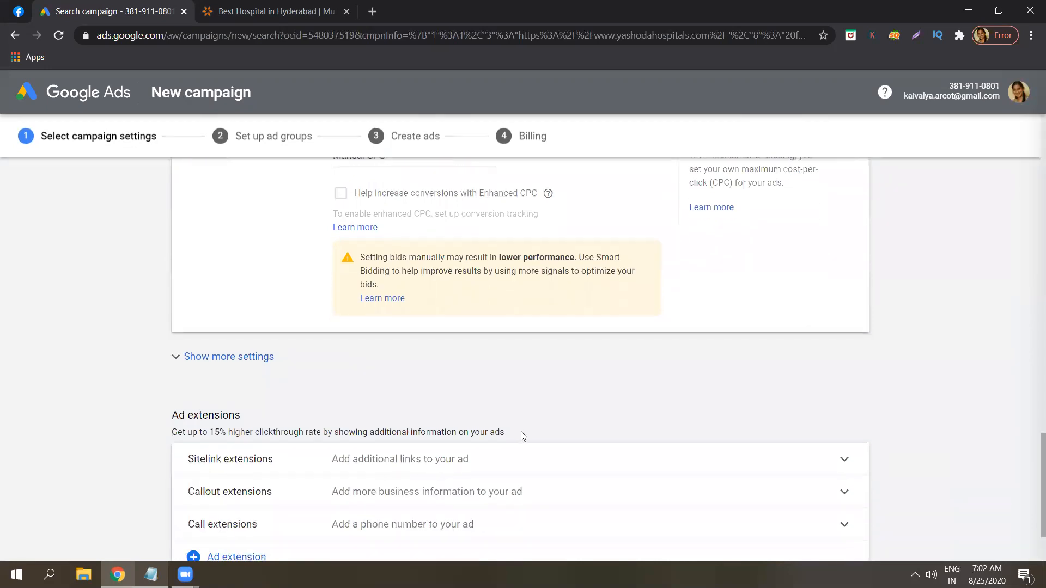
click(230, 359)
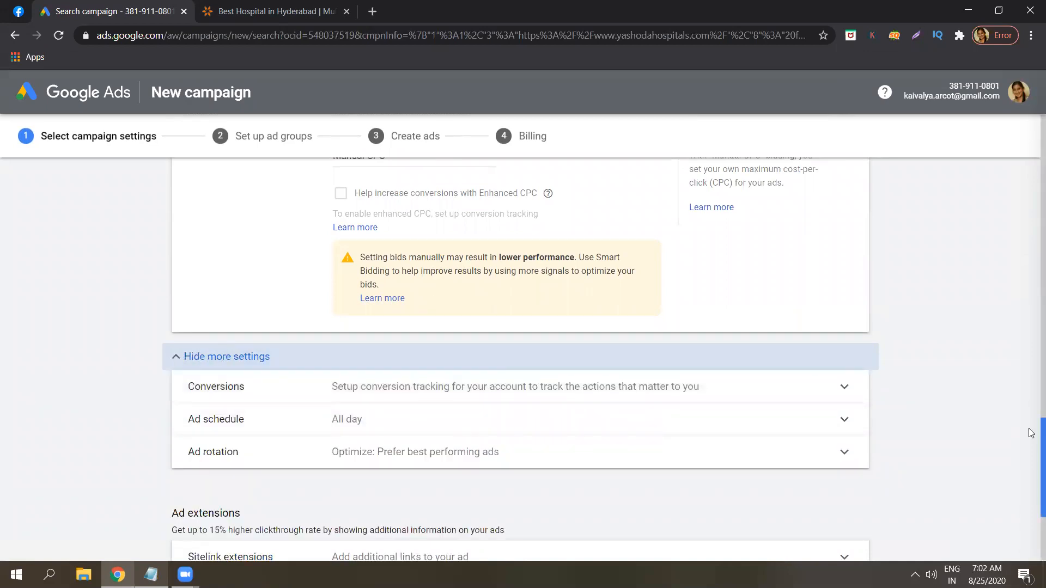
scroll(1032, 421, up, 1)
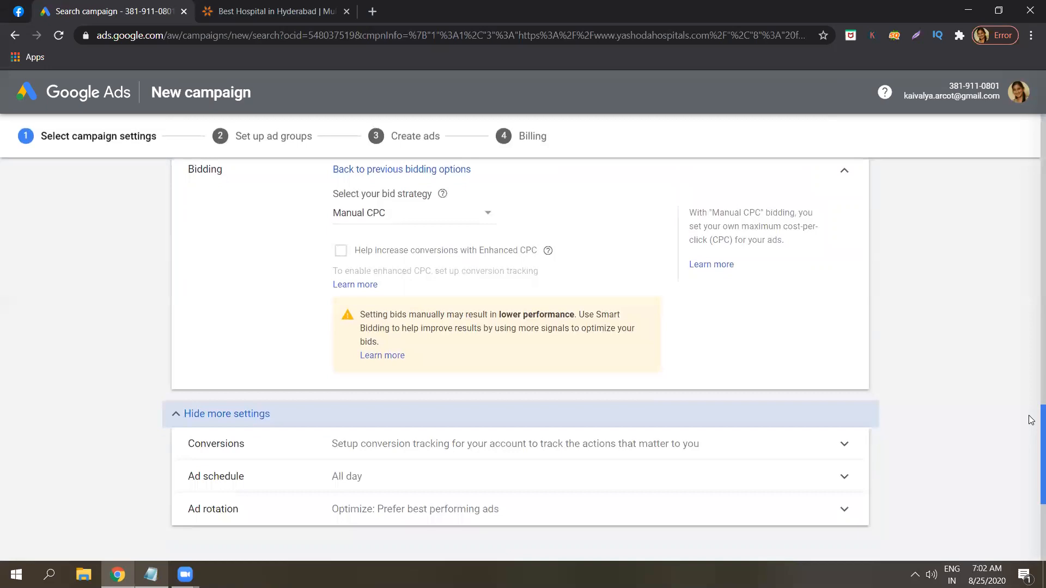
scroll(1031, 421, up, 1)
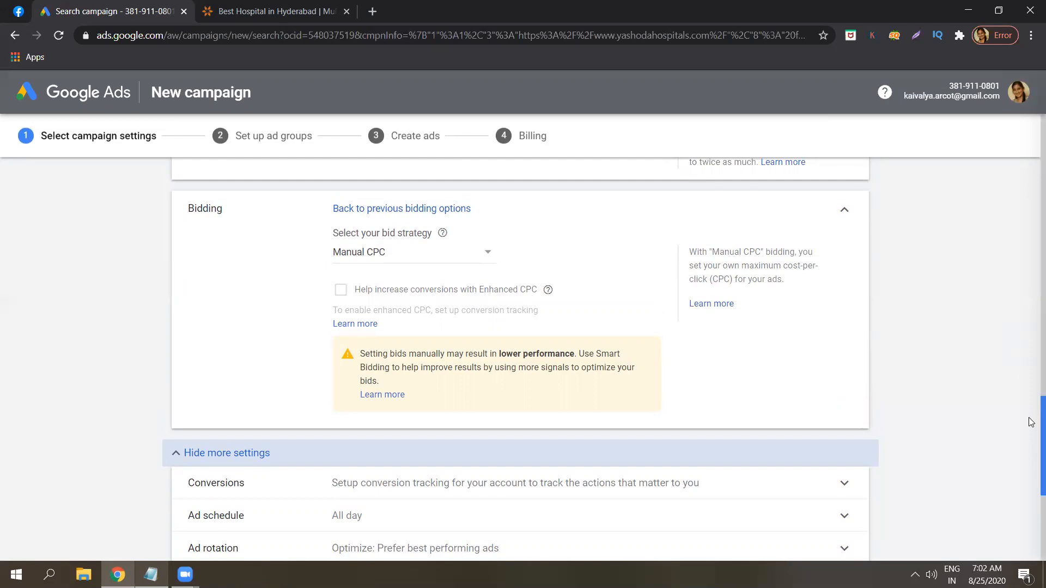
drag(1029, 407, 1029, 420)
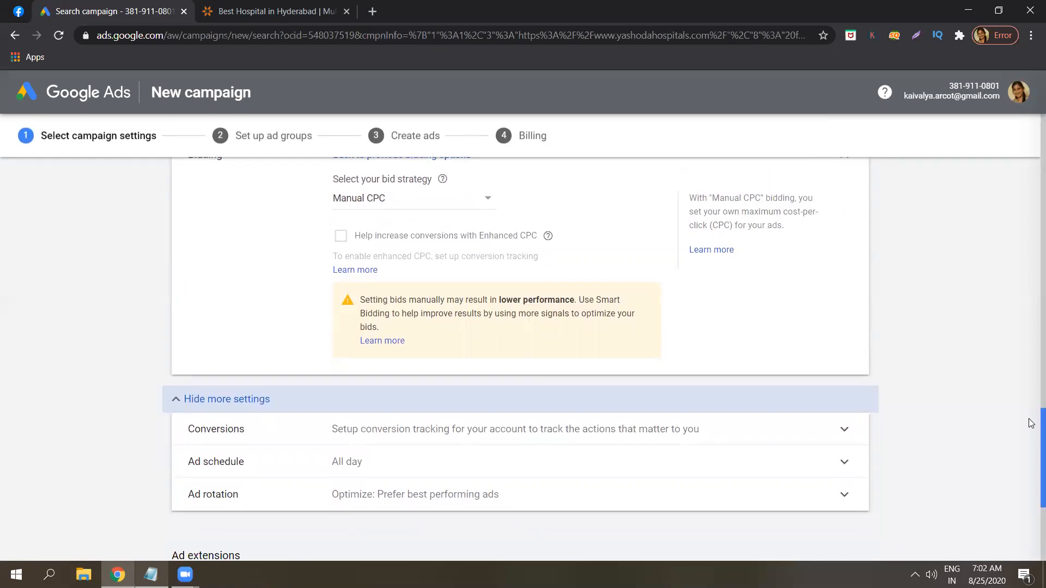
drag(1031, 424, 1030, 431)
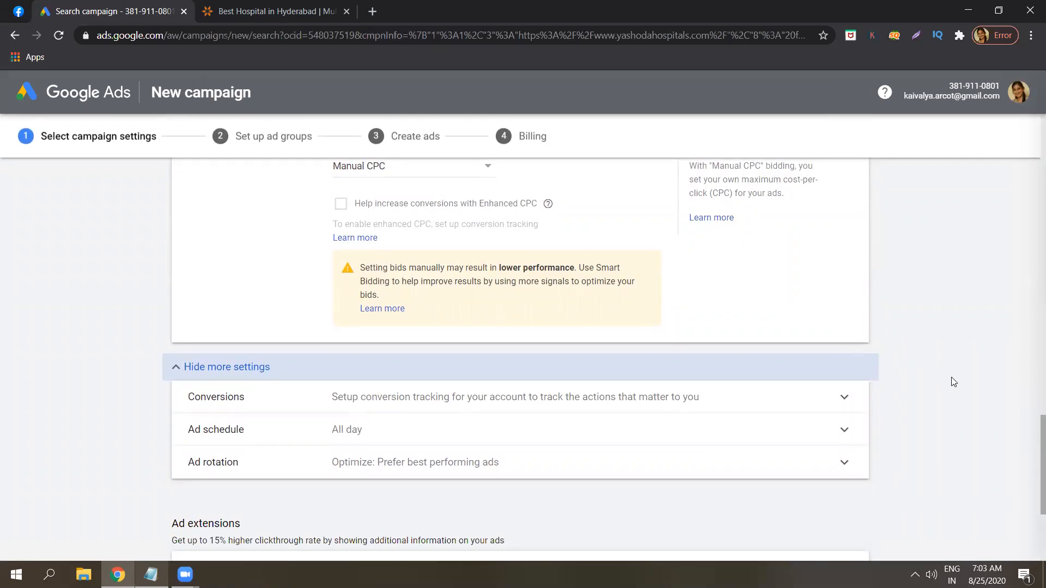
drag(1030, 434, 1033, 458)
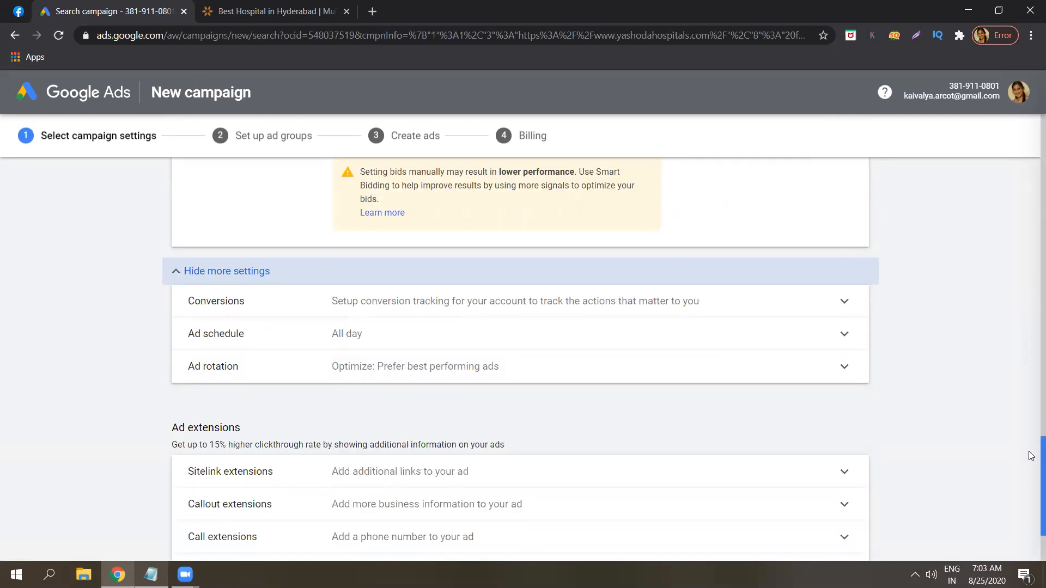
Expand the ad schedule and examine the available day and start time choices, keeping All days from 00:00 to 00:00
click(733, 339)
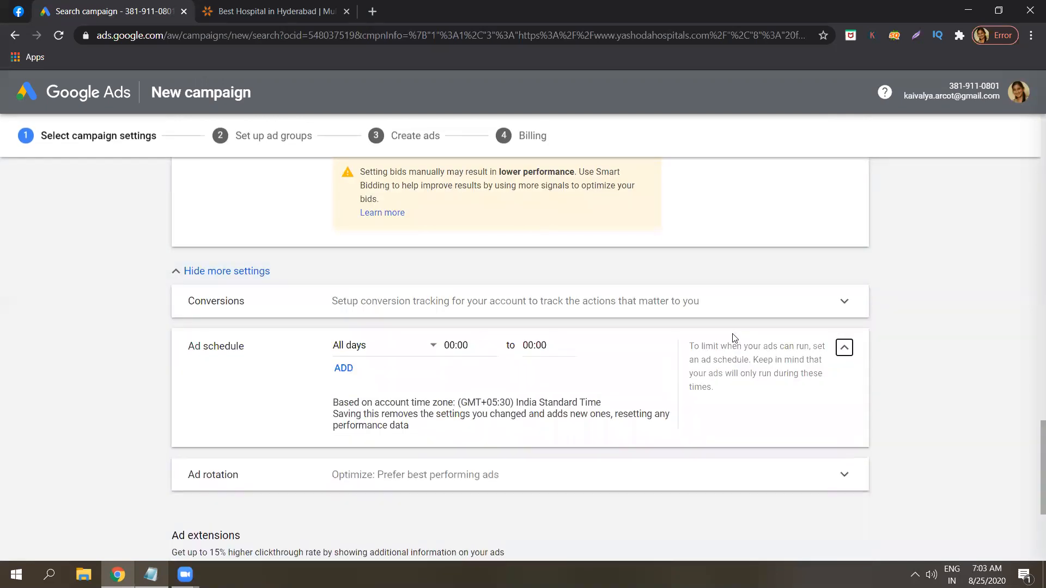
click(432, 347)
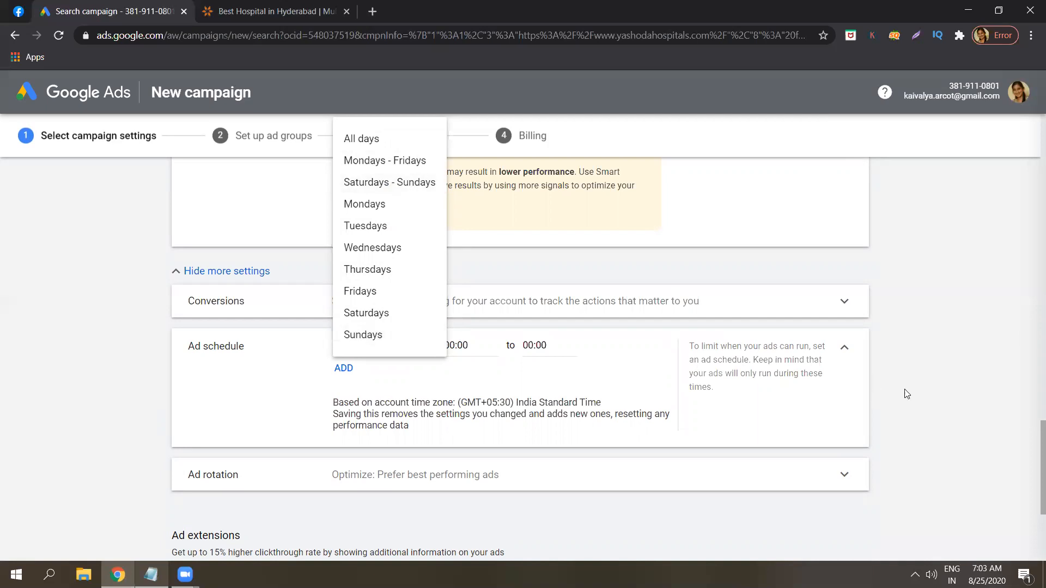
click(950, 397)
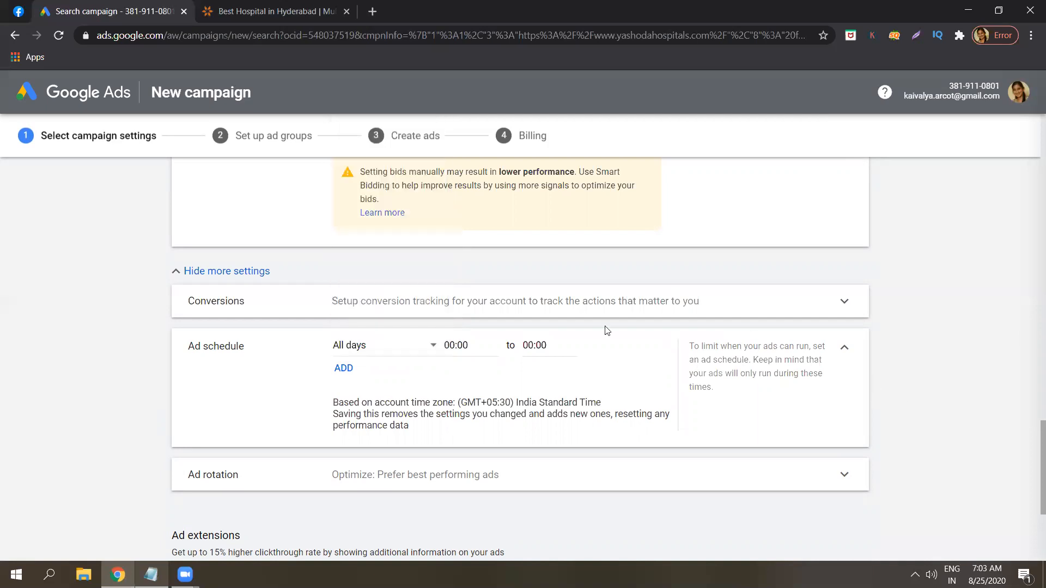
click(470, 344)
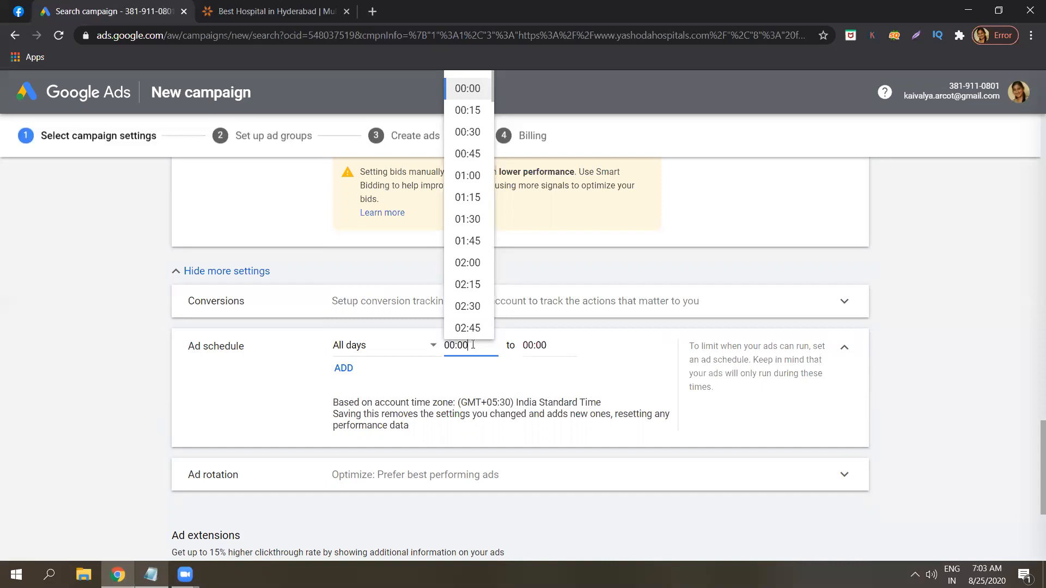
click(989, 364)
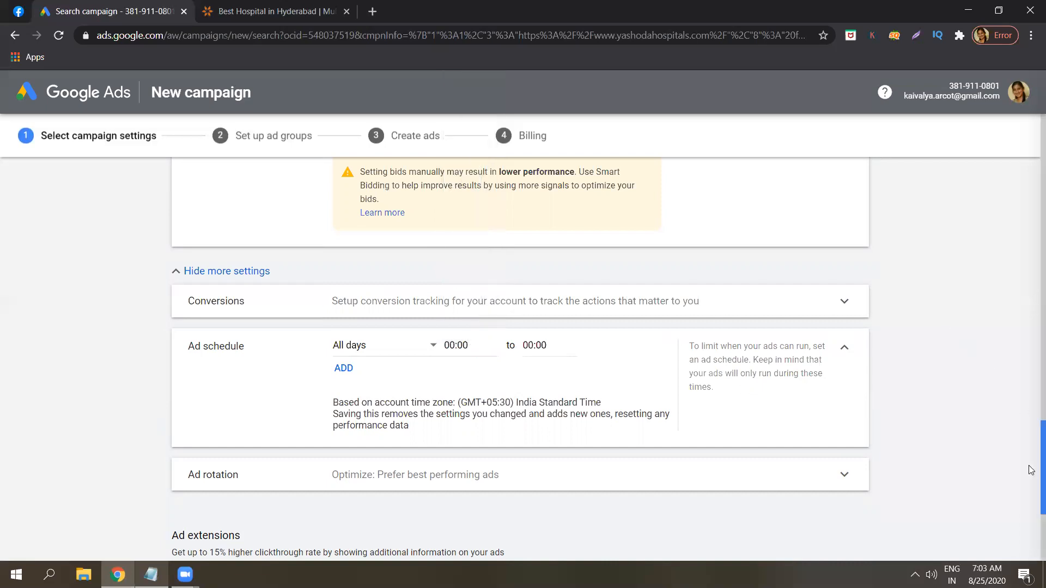
Expand the ad rotation settings and review the optimize and rotate options
scroll(1031, 455, down, 2)
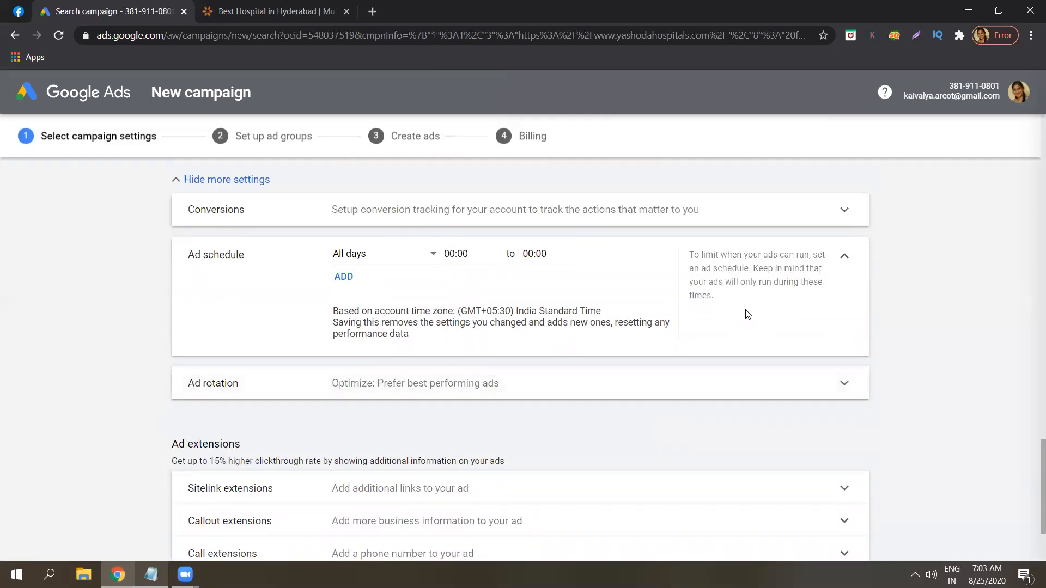
click(533, 390)
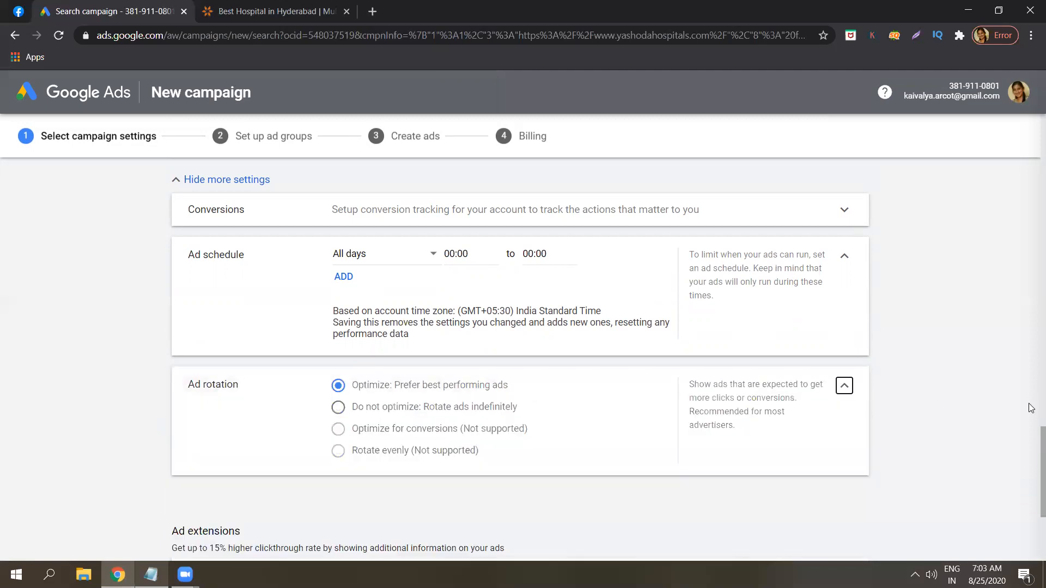
scroll(1031, 452, down, 2)
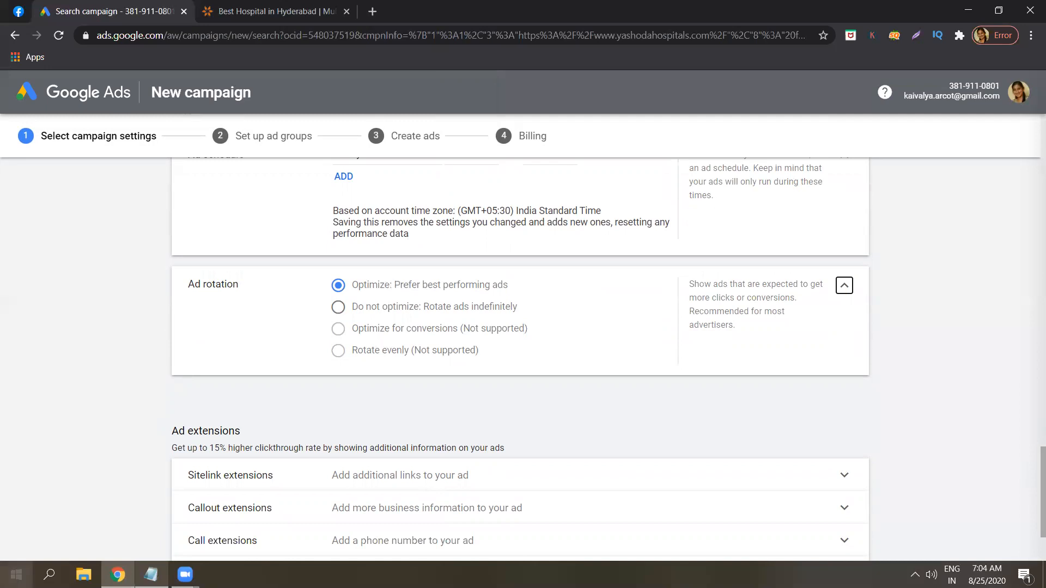
Switch to Notepad, point out ad sets and campaign in the Google Ads structure line, and minimize Notepad
click(151, 574)
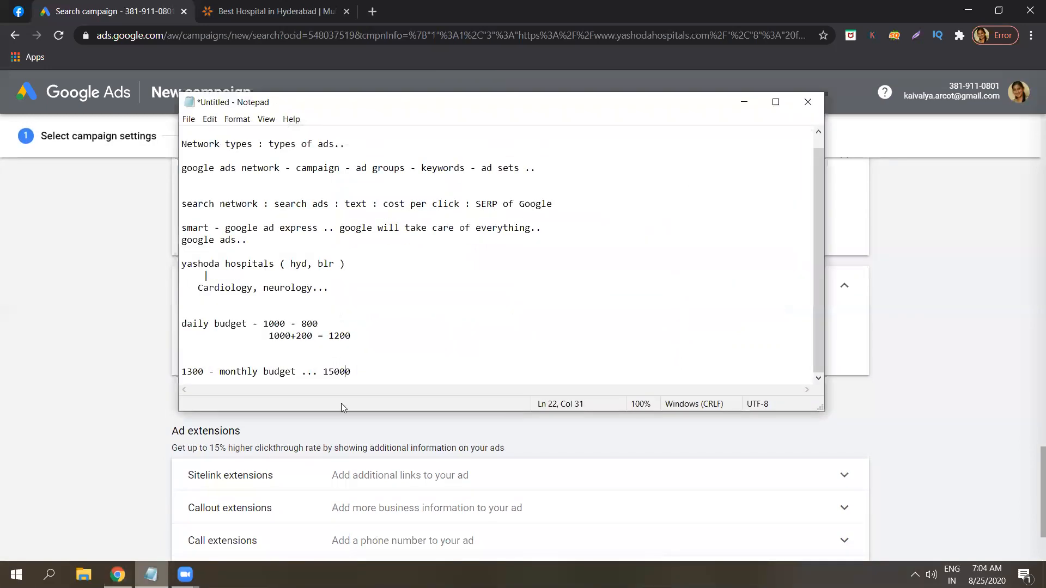
drag(481, 168, 524, 167)
click(323, 167)
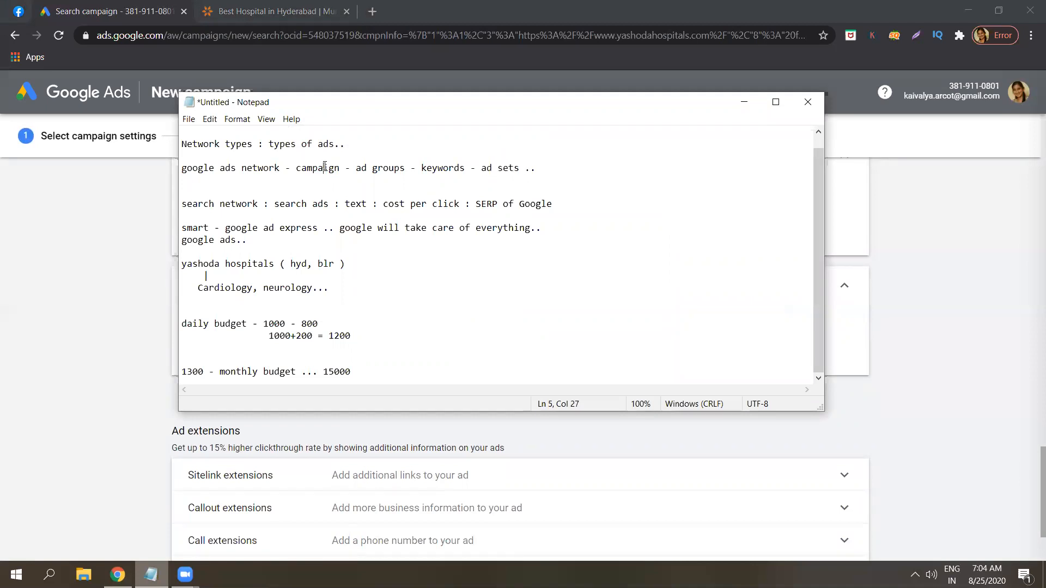
click(518, 163)
click(744, 102)
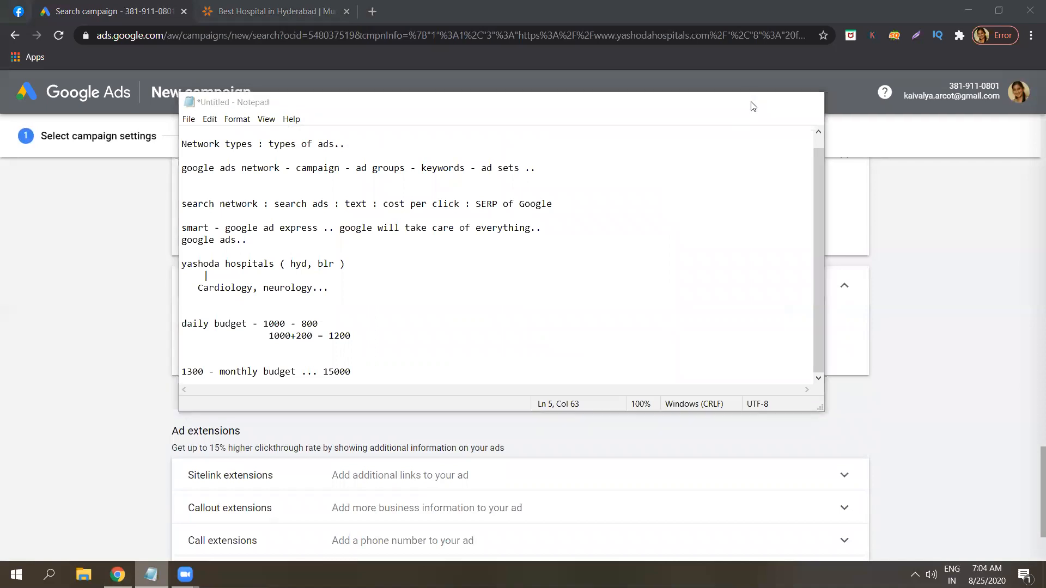
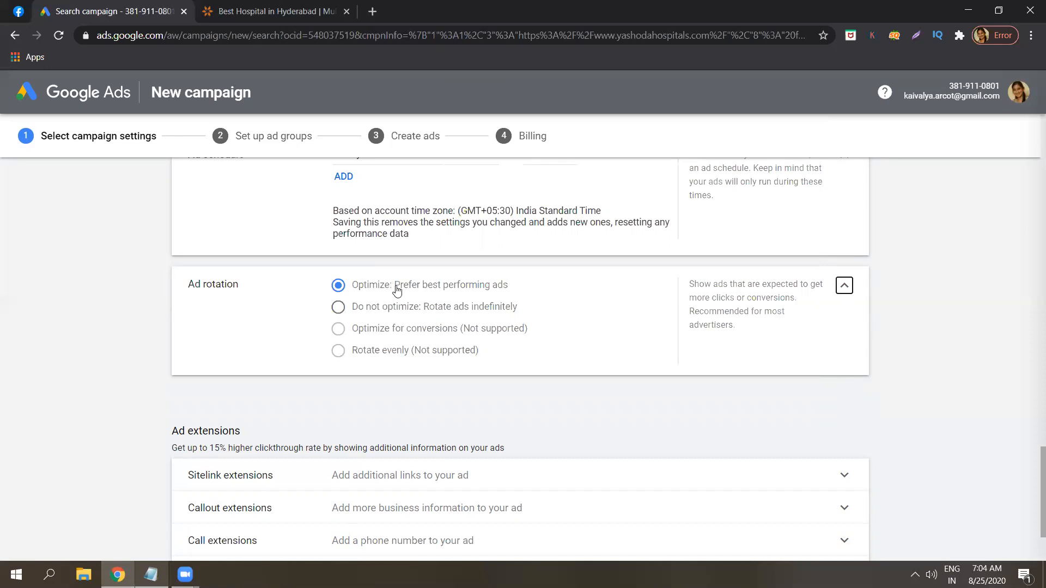
Keep ad rotation on Optimize: Prefer best performing ads, skip the ad extensions, and save the campaign settings to continue to ad groups
click(948, 378)
scroll(1031, 464, down, 2)
scroll(1032, 476, down, 1)
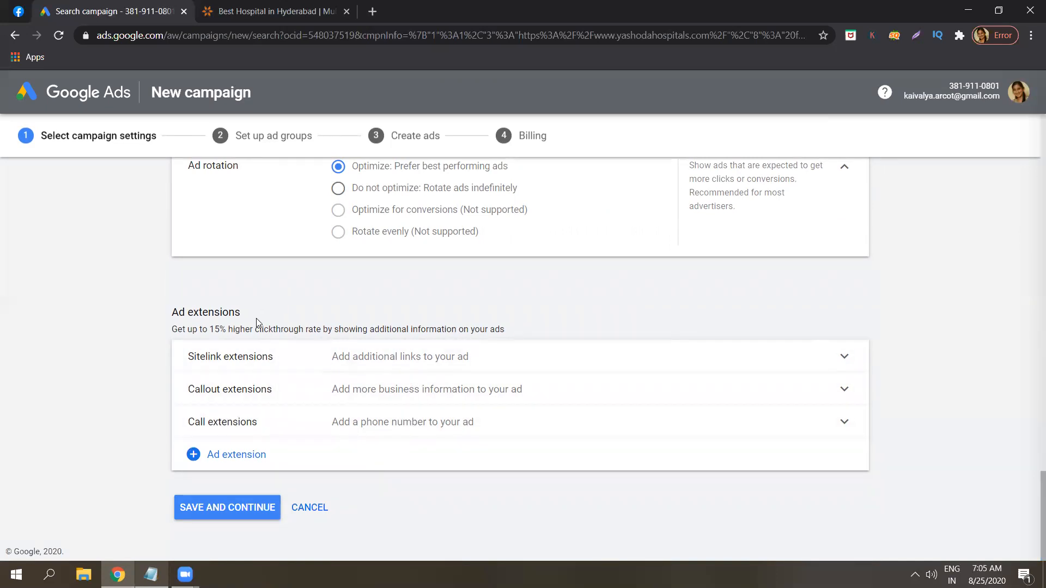
click(234, 509)
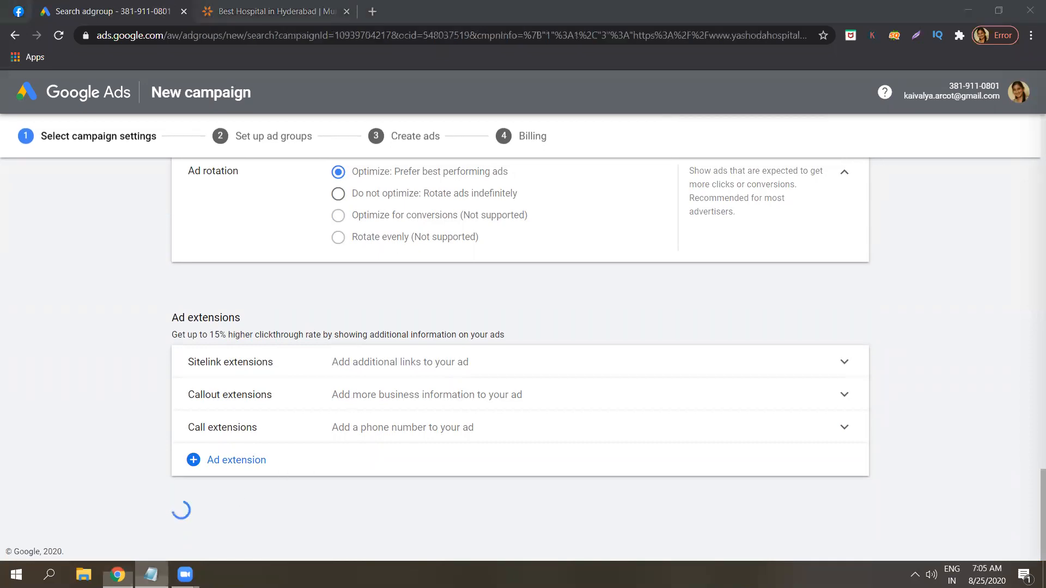
Switch to Notepad and highlight the network and campaign levels in the Google Ads structure line
key(alt+Tab)
double_click(267, 168)
click(267, 168)
double_click(267, 169)
click(267, 169)
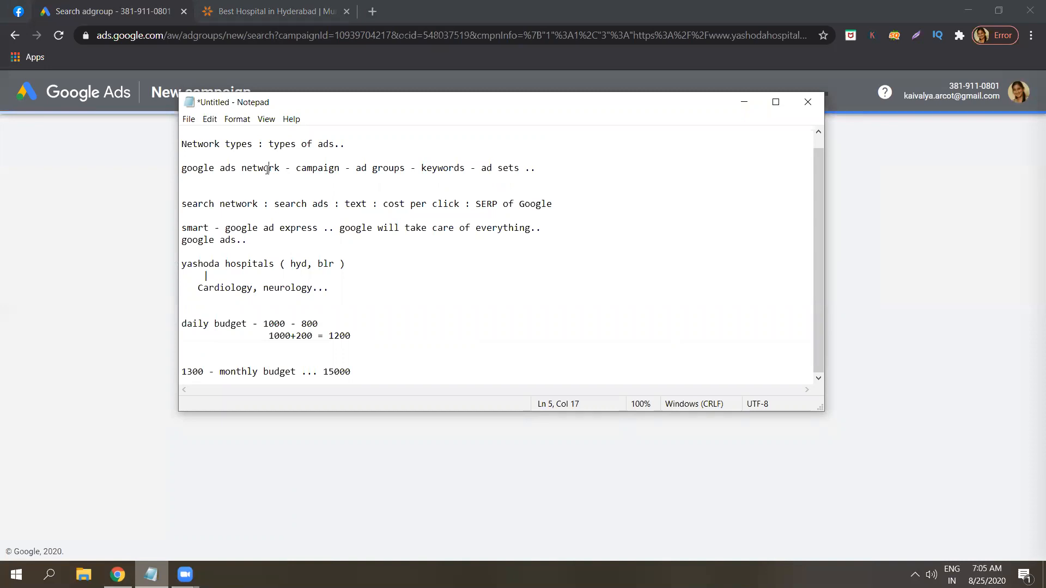
drag(297, 165, 341, 168)
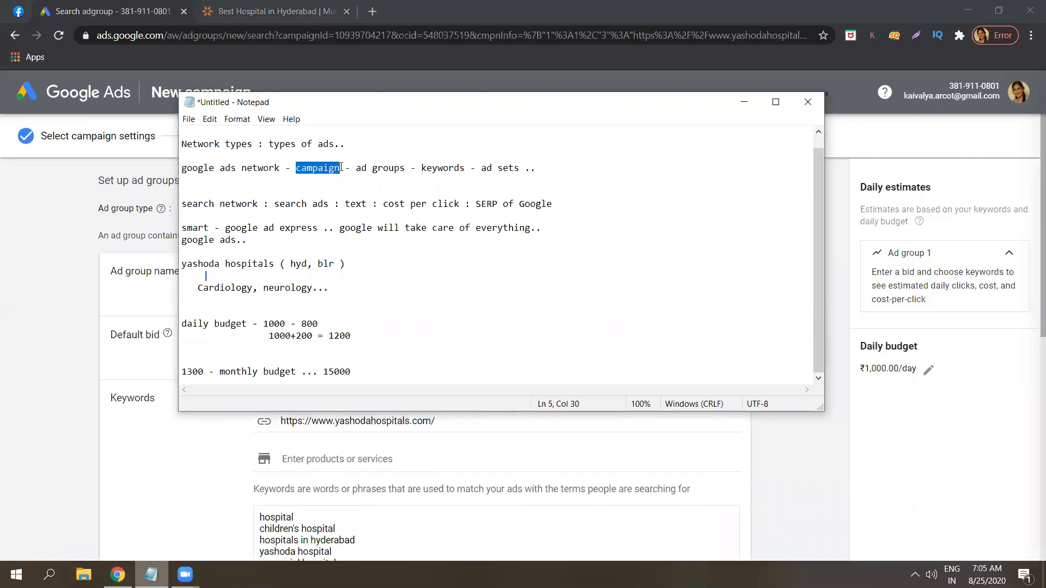
click(341, 167)
click(331, 168)
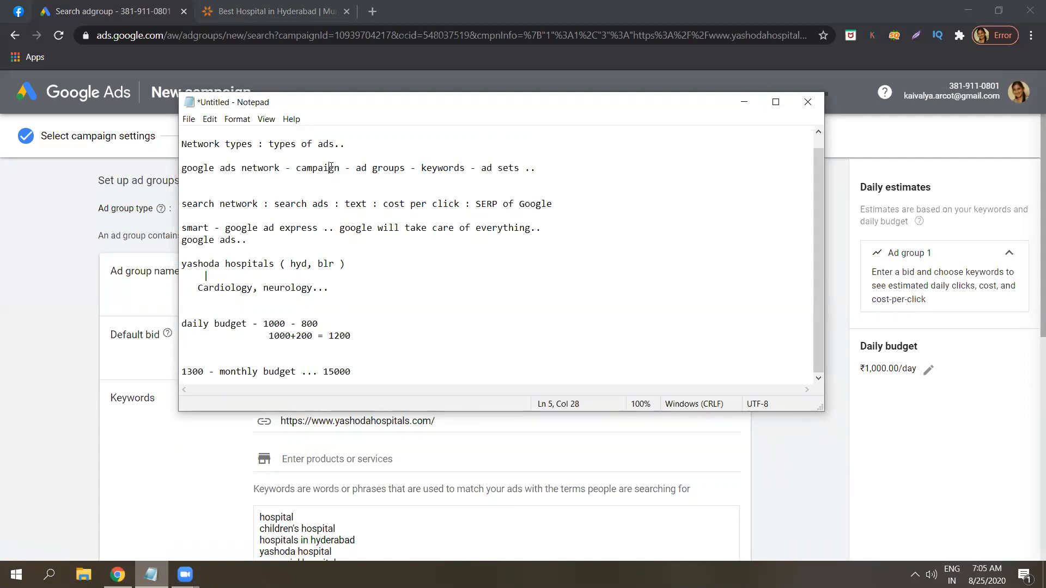
double_click(331, 167)
click(342, 168)
Point out ad groups and the Yashoda Hospitals specialities Cardiology and neurology in the notes, and minimize Notepad
double_click(369, 168)
click(372, 168)
click(409, 168)
click(285, 287)
click(406, 168)
click(318, 294)
double_click(355, 263)
click(352, 274)
click(753, 107)
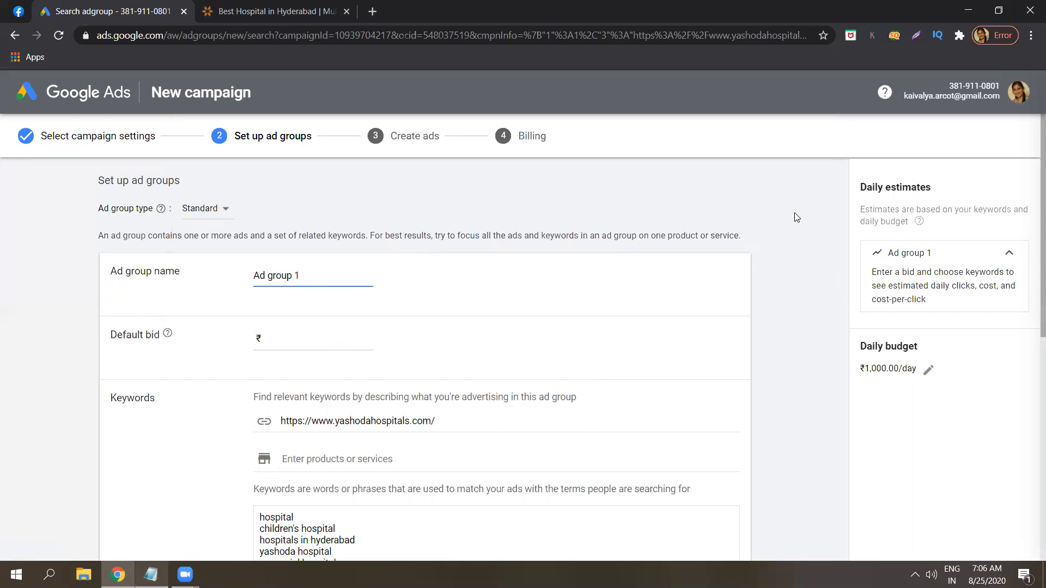
Rename the ad group as Cardiology
mouse_move(921, 224)
click(787, 259)
scroll(1031, 240, down, 1)
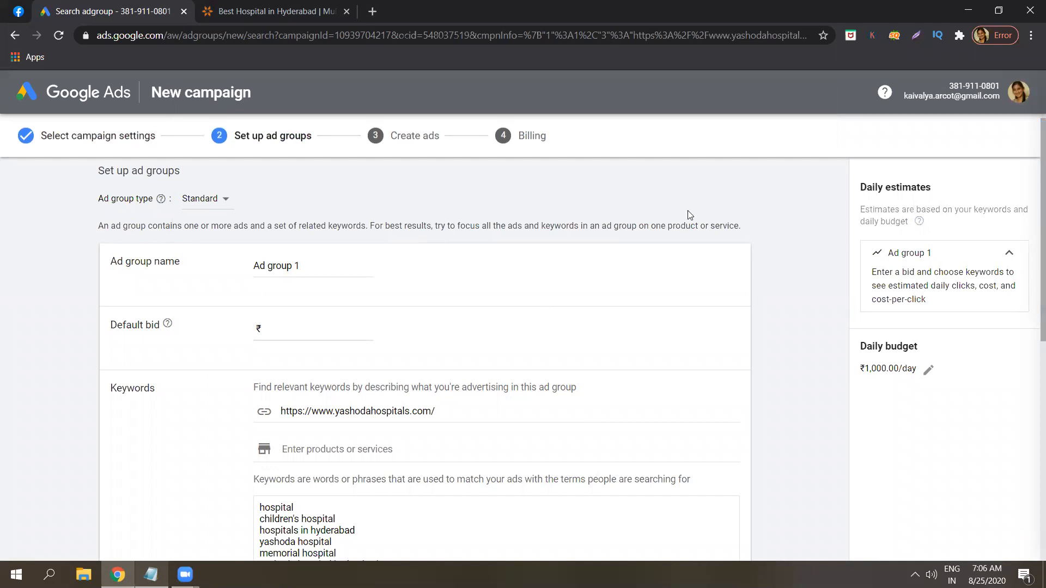
double_click(354, 261)
key(ctrl+a)
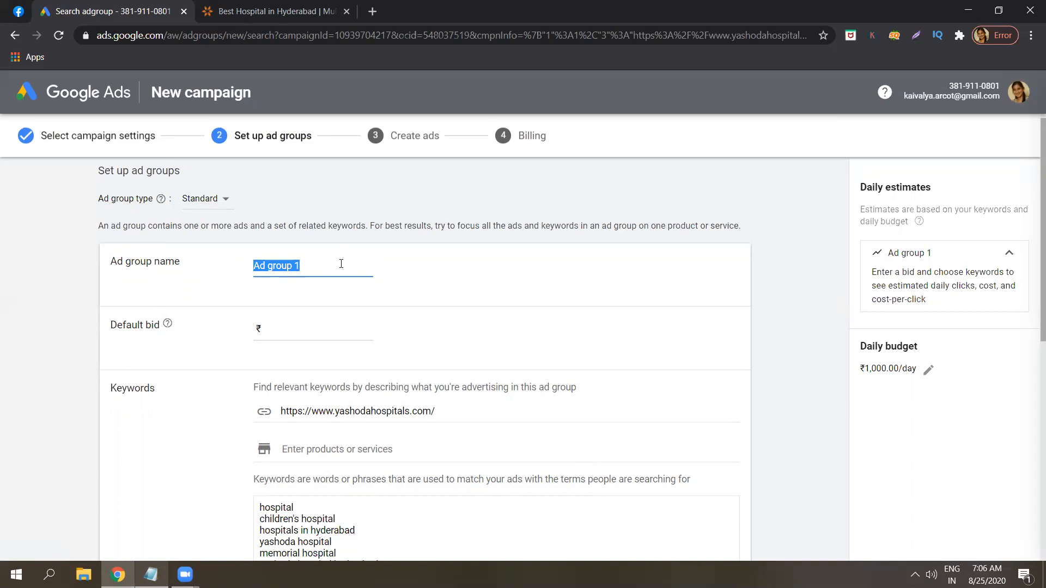
key(BackSpace)
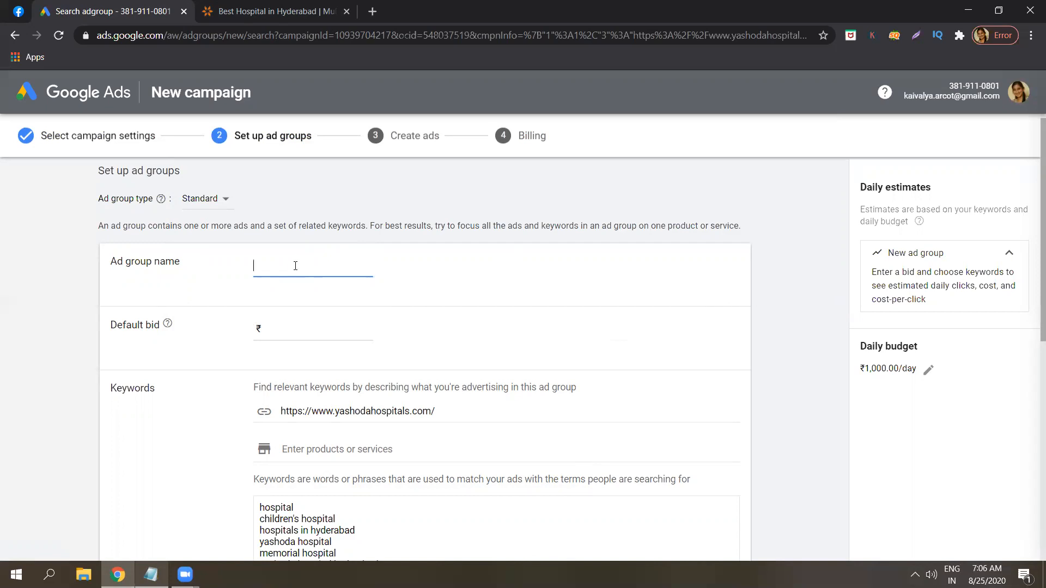
key(Caps_Lock)
text(C)
key(Caps_Lock)
text(ardiology)
Set the Cardiology ad group's default bid to ₹10
click(291, 328)
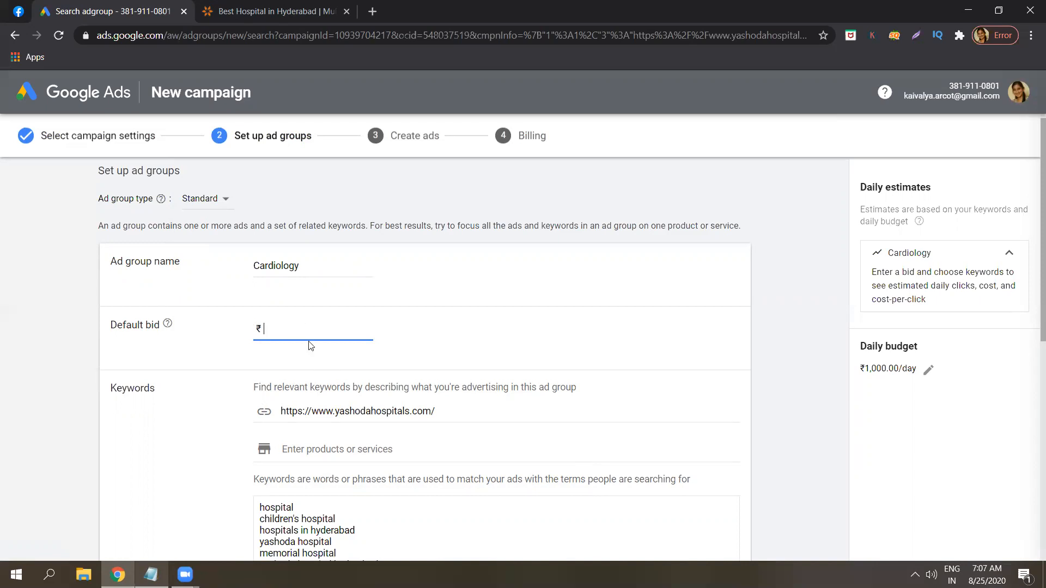
text(10)
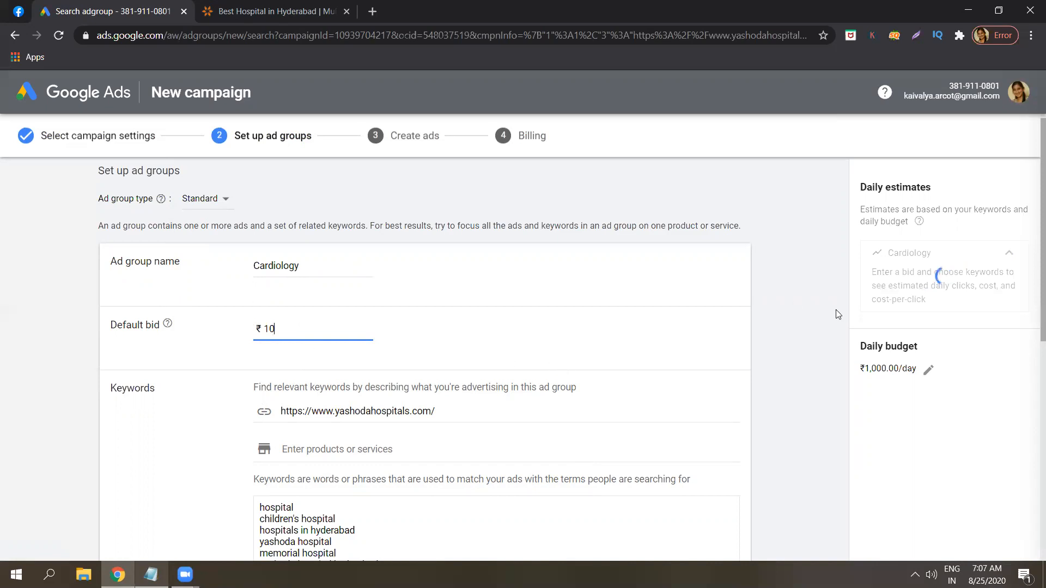
click(802, 315)
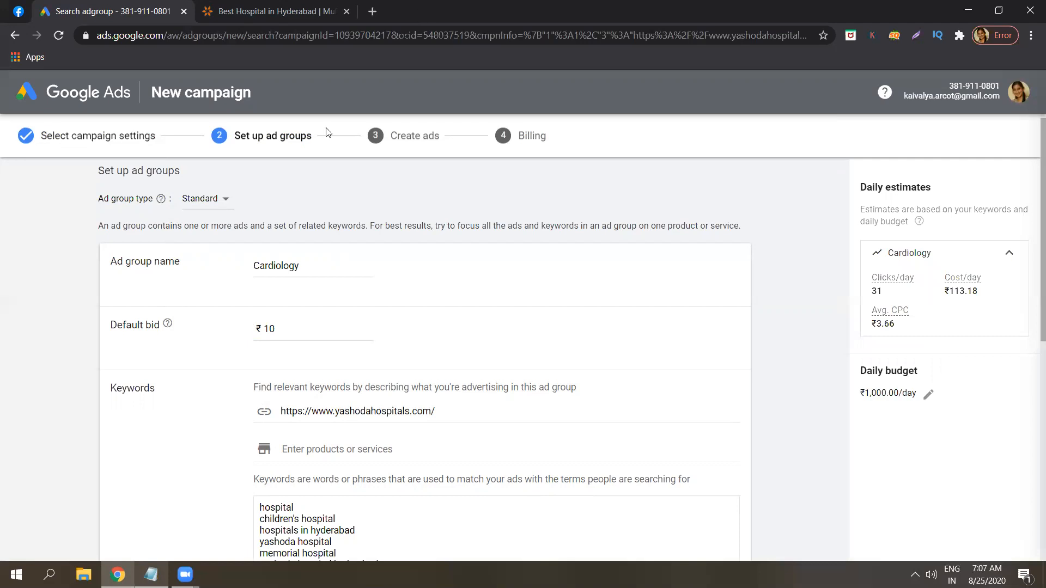
Open Google in a new tab and search for "digital marketing course in hyderabad" from the suggestions
click(373, 11)
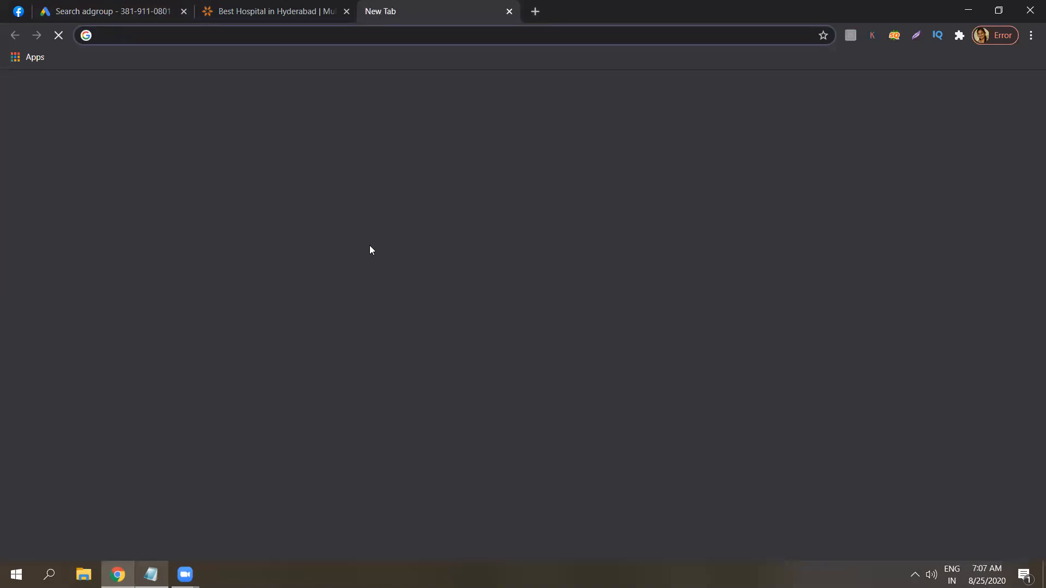
click(383, 360)
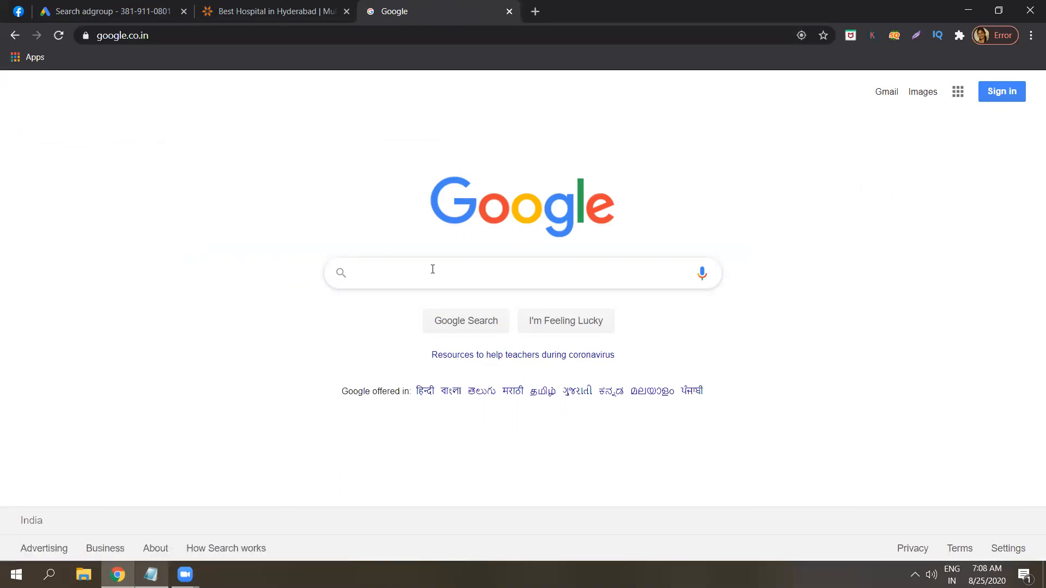
text(dig)
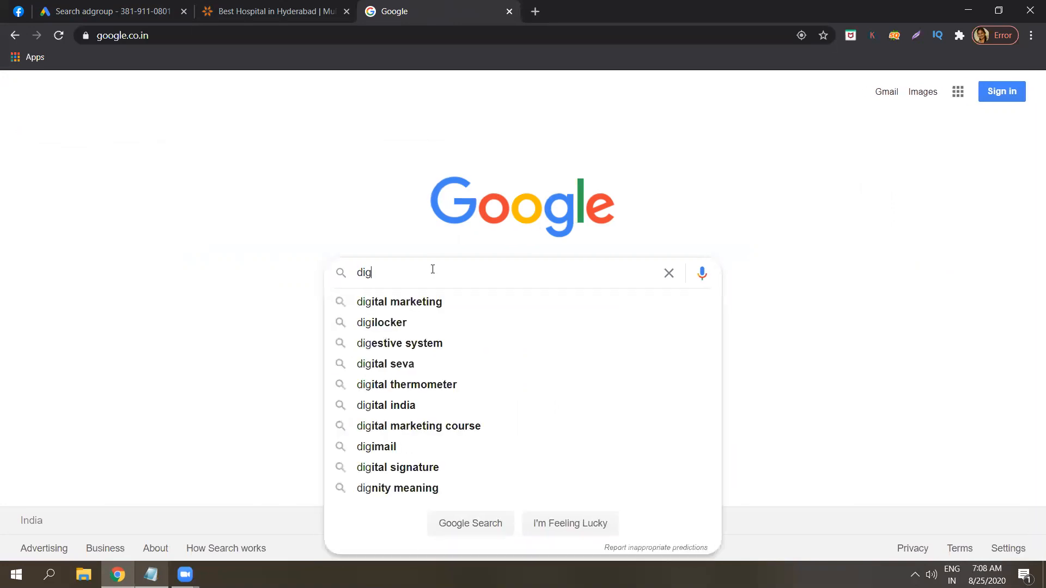
text(ital marketing)
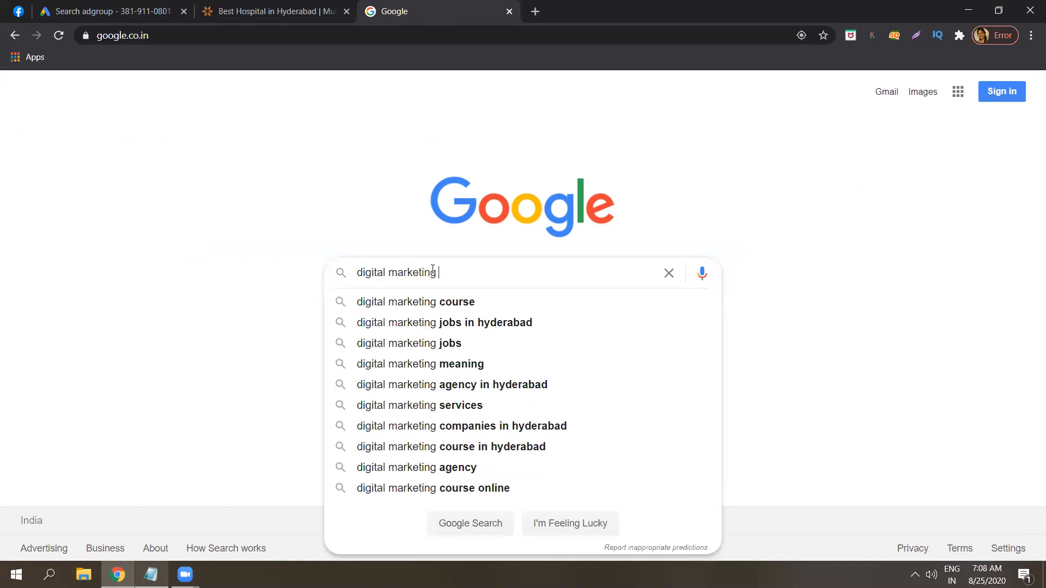
click(474, 447)
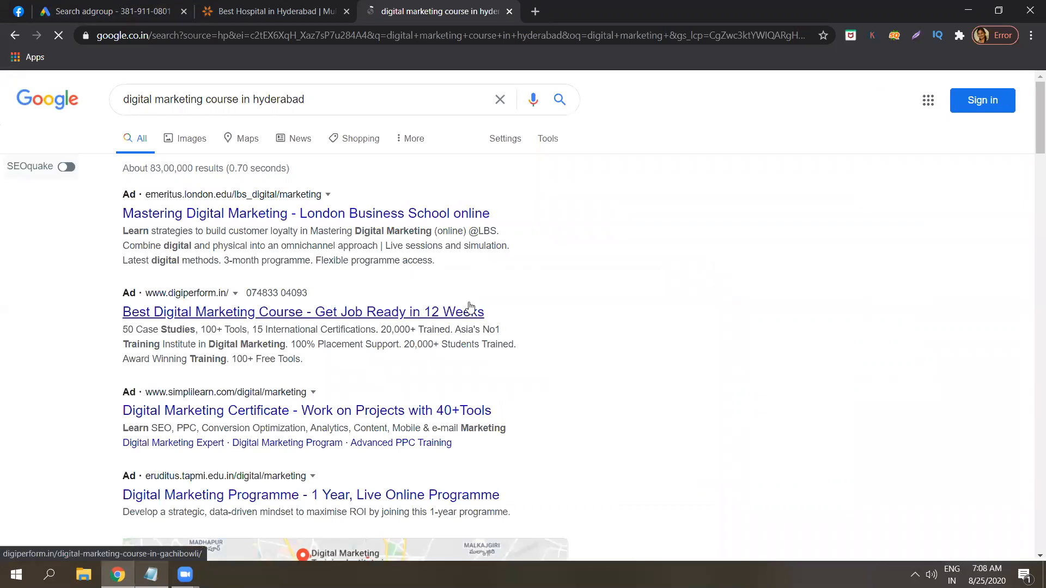
Compare the search ads after reloading the results, highlight the phone number in the digiperform.in ad, and return to the Google Ads ad group setup
click(468, 311)
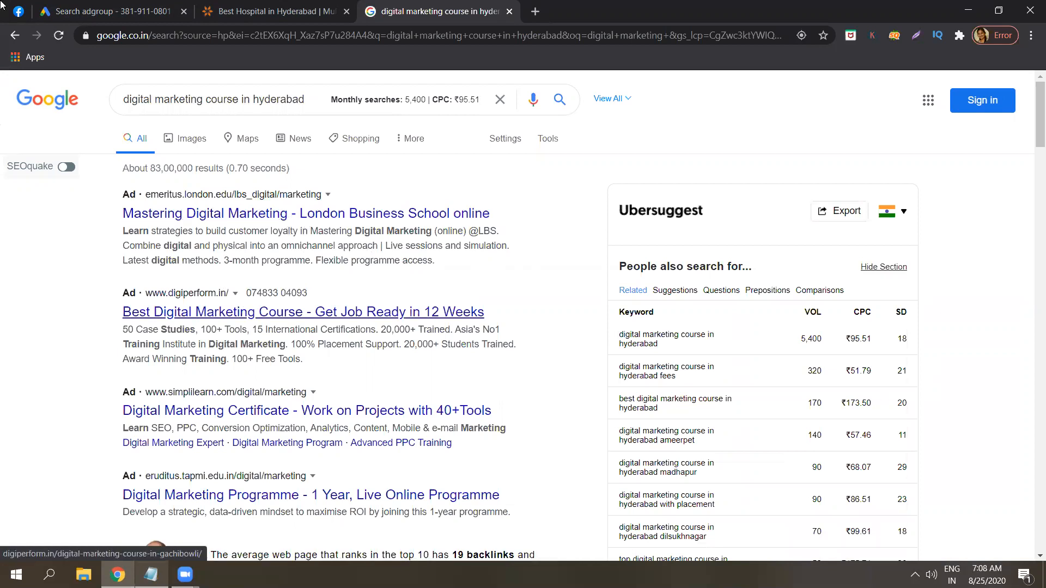
click(59, 36)
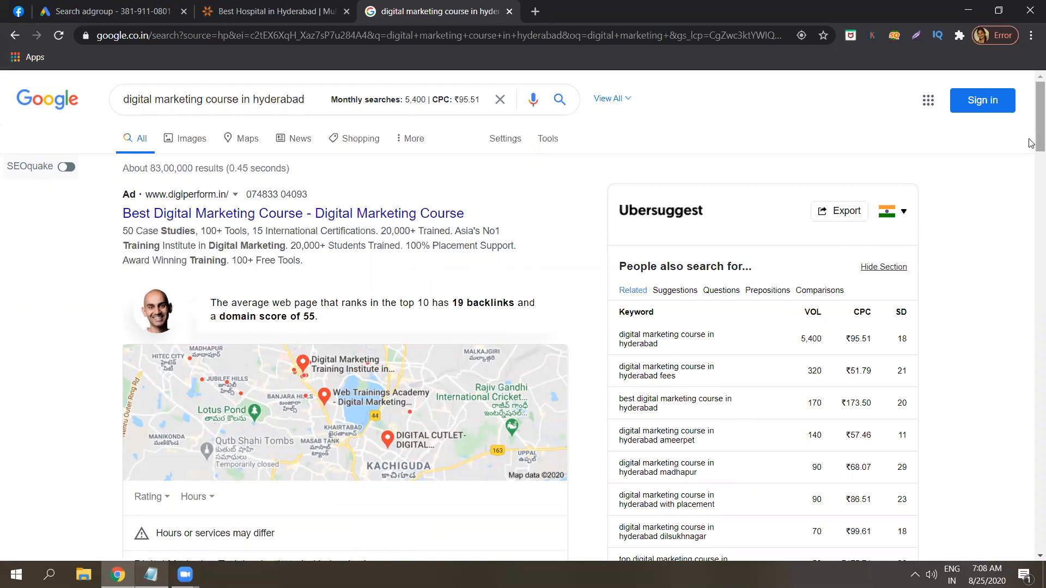
drag(1031, 143, 1031, 221)
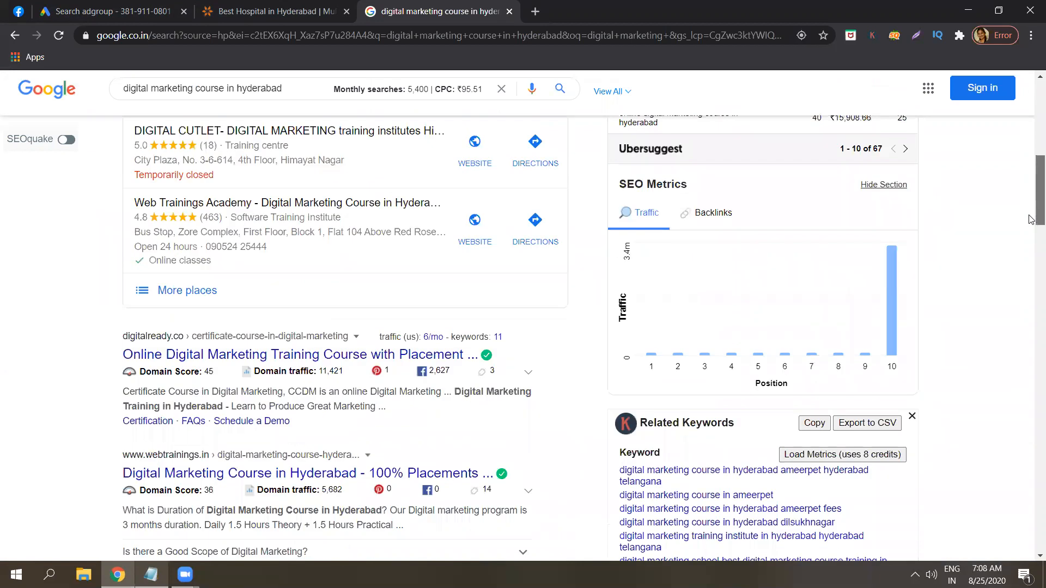
scroll(1031, 221, up, 10)
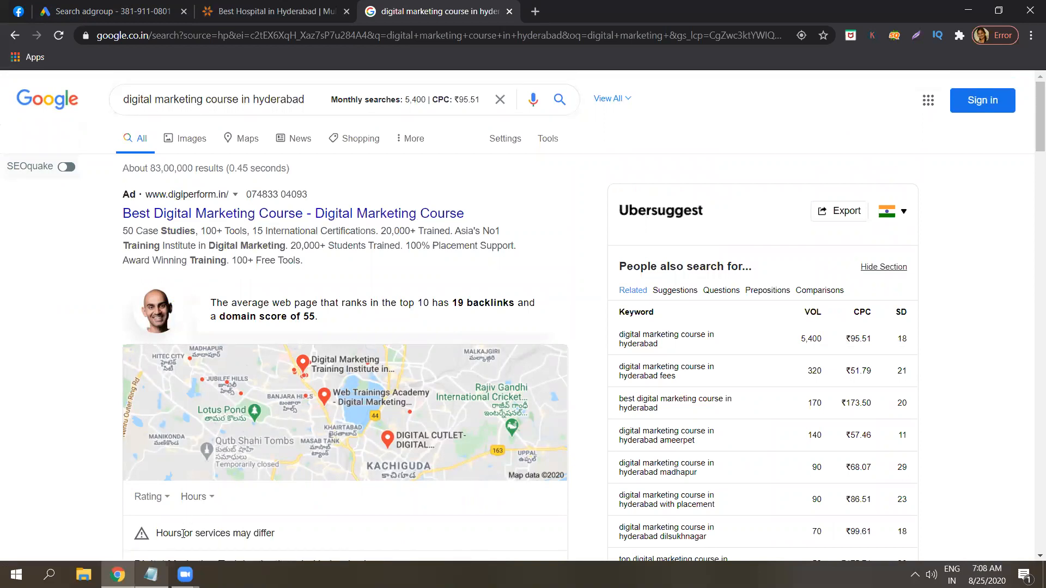
double_click(278, 193)
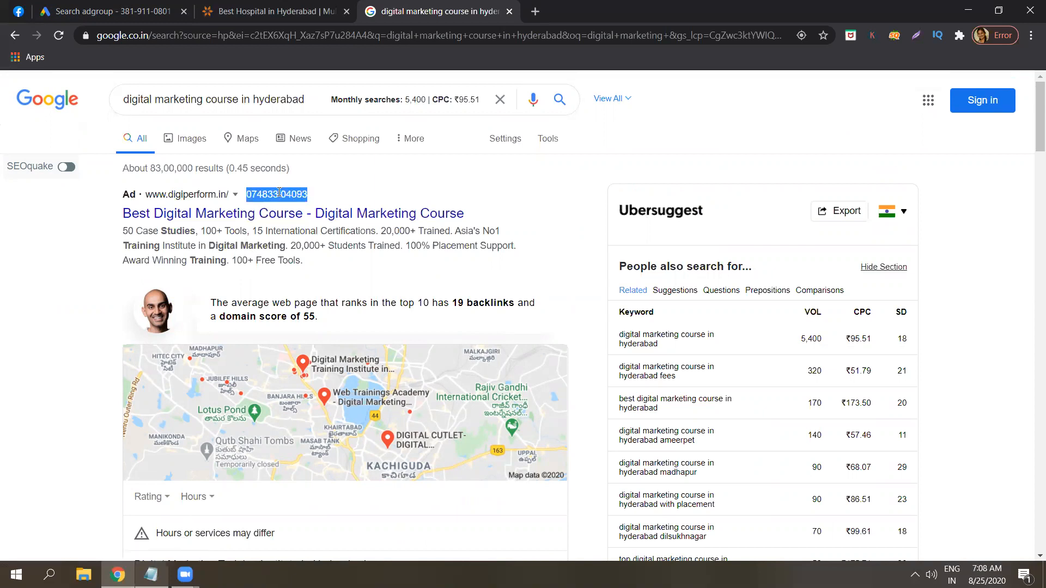
click(279, 193)
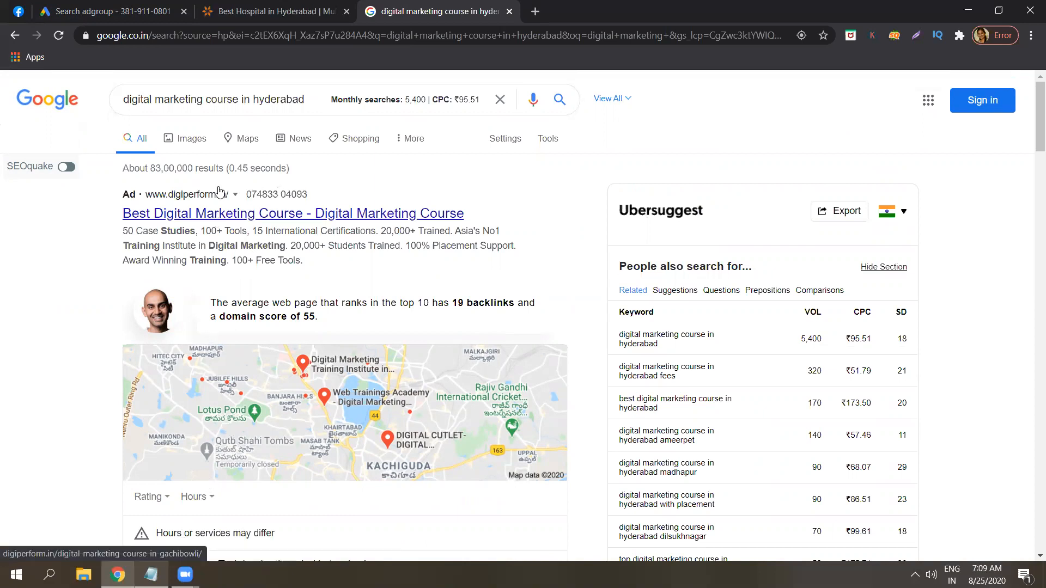
click(298, 5)
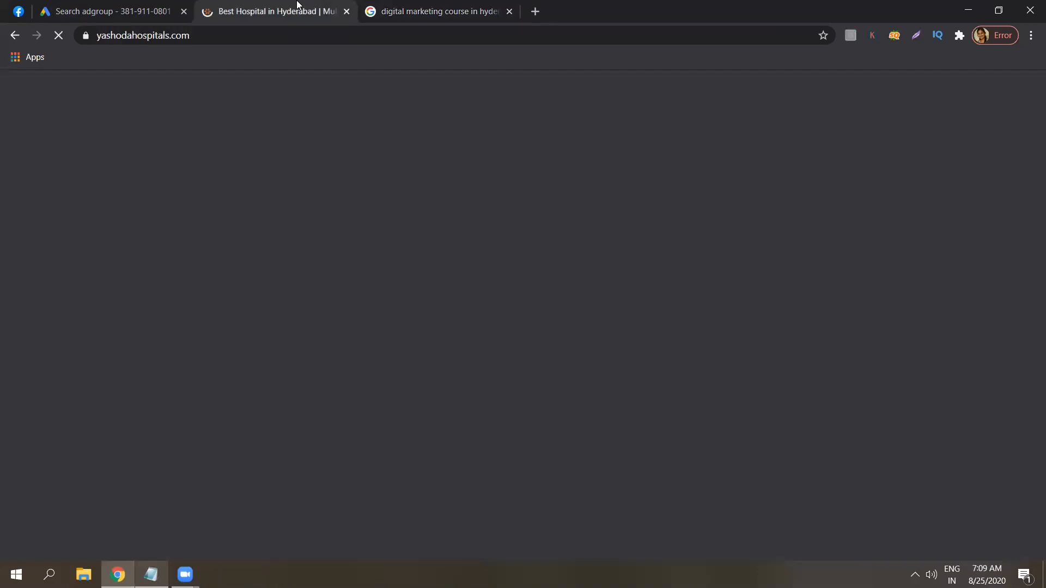
click(161, 5)
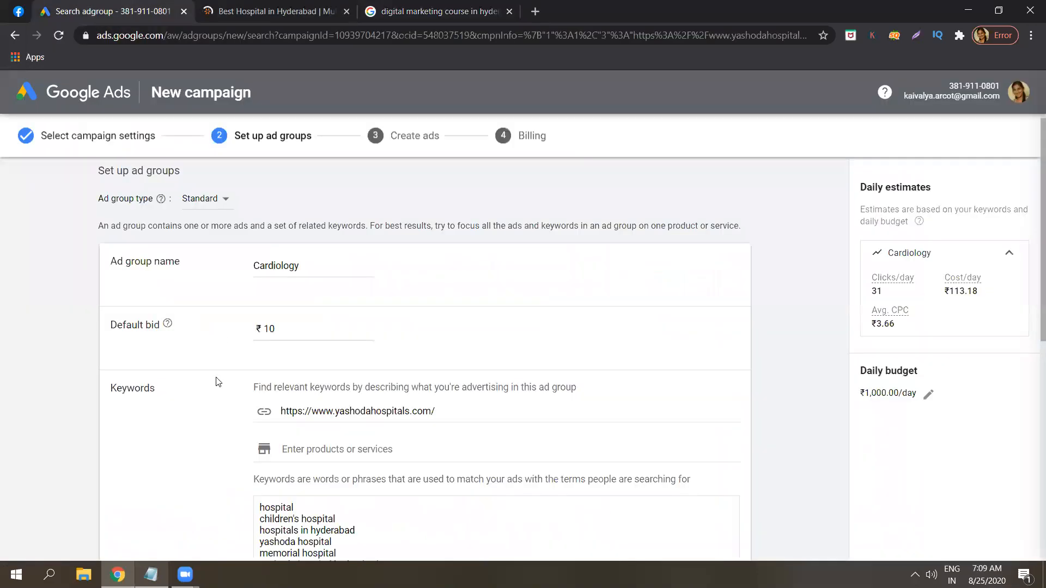
click(308, 329)
text(22)
key(BackSpace)
key(BackSpace)
text(0)
click(784, 332)
Review the suggested keyword list for the Cardiology ad group
scroll(1029, 252, down, 2)
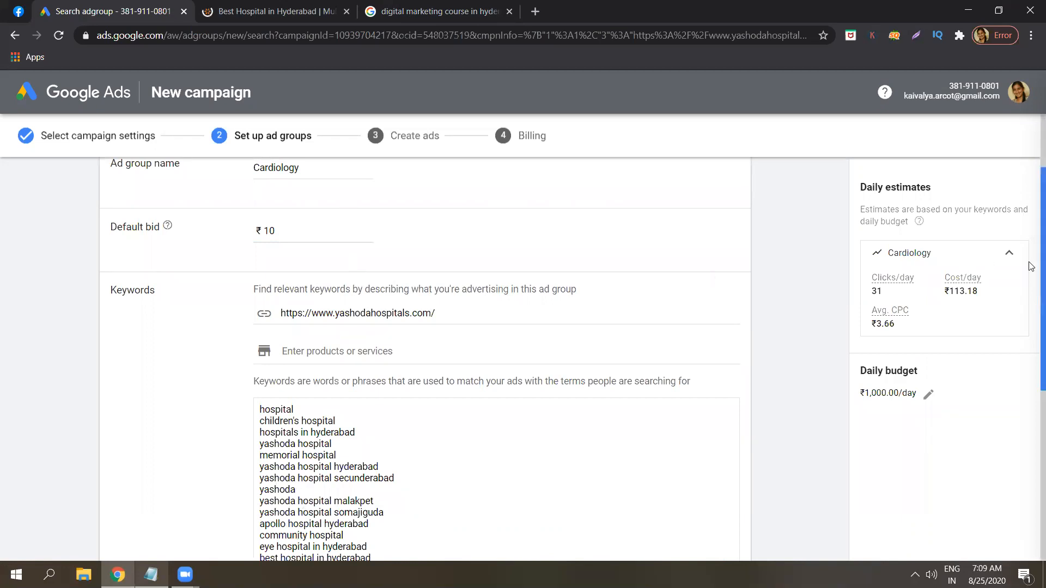
scroll(1031, 289, down, 1)
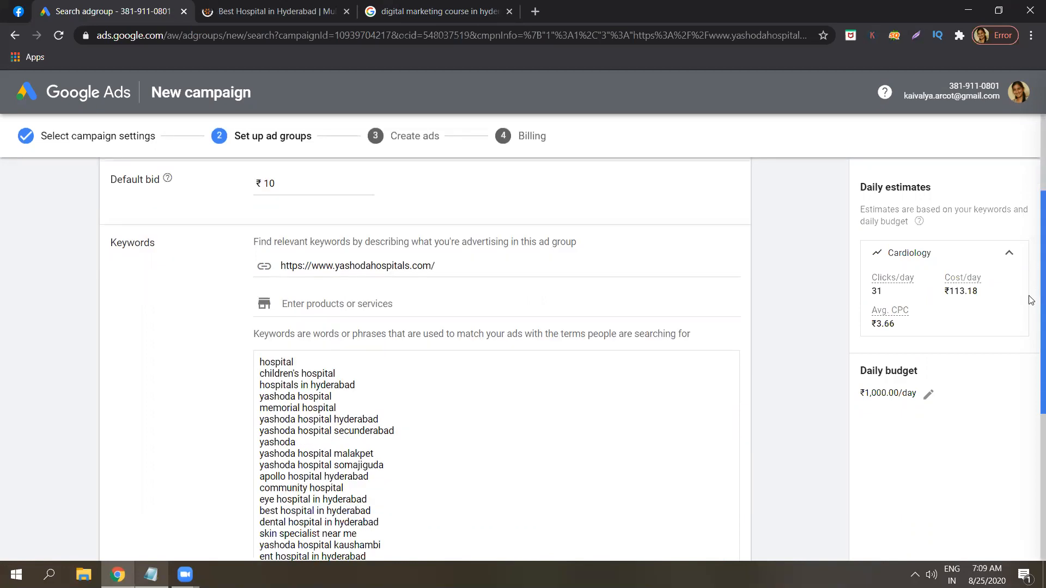
scroll(1031, 300, down, 1)
scroll(926, 262, up, 2)
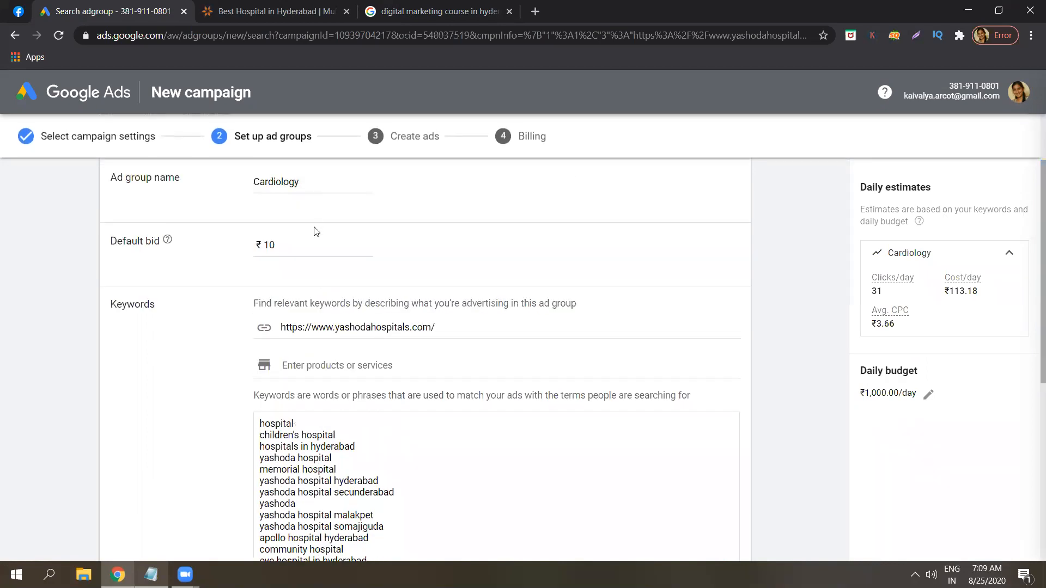
Clear all suggested keywords from the Cardiology ad group's keyword list
click(321, 244)
click(765, 279)
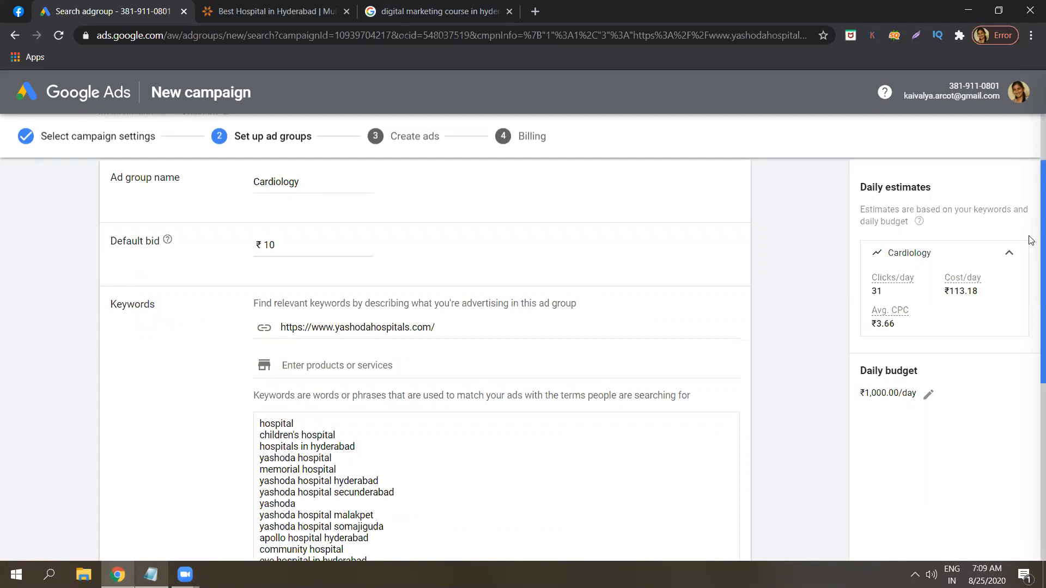
drag(1031, 241, 1032, 293)
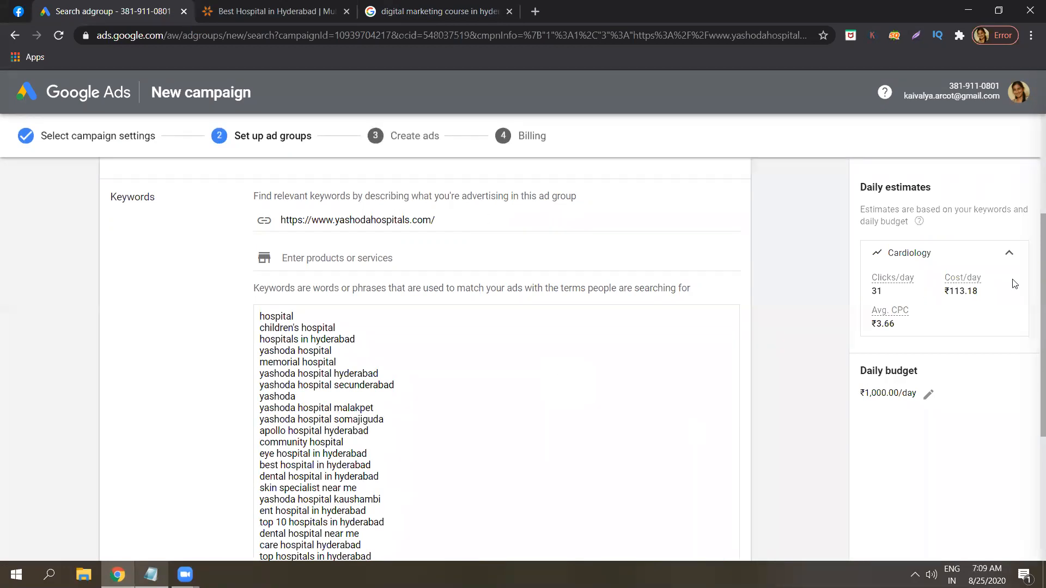
drag(1030, 280, 1030, 323)
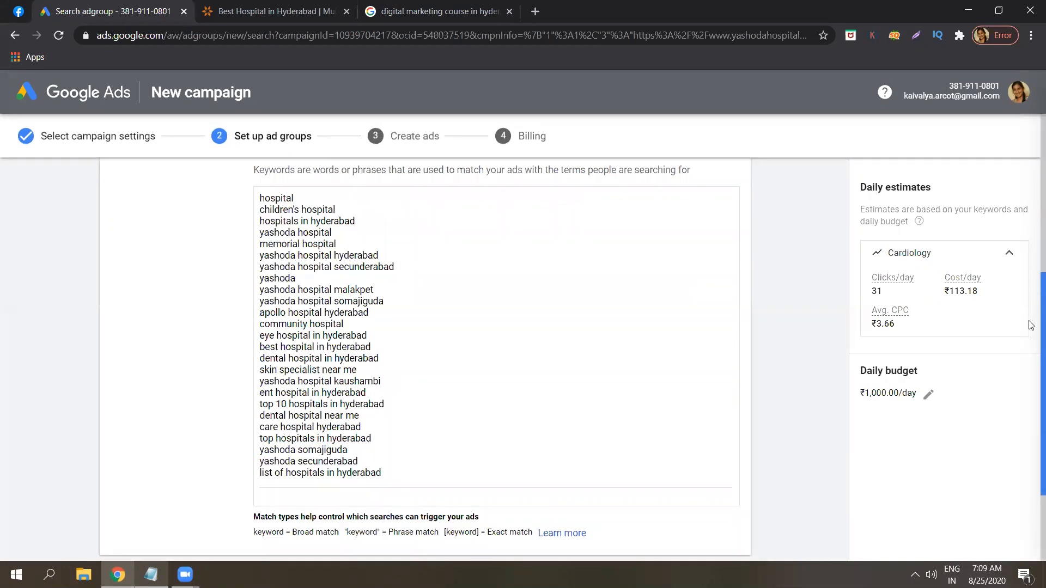
click(484, 375)
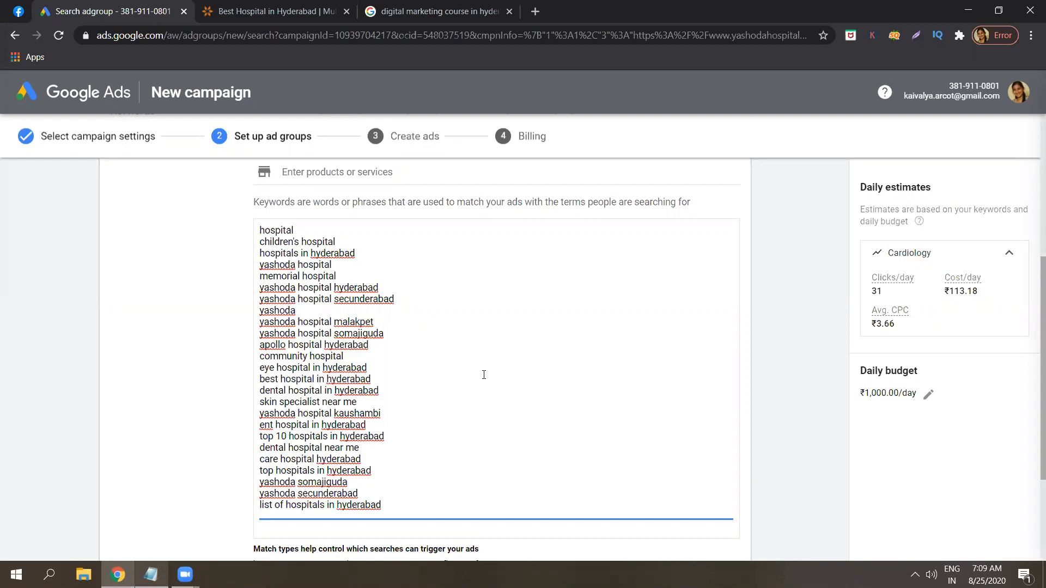
key(ctrl+a)
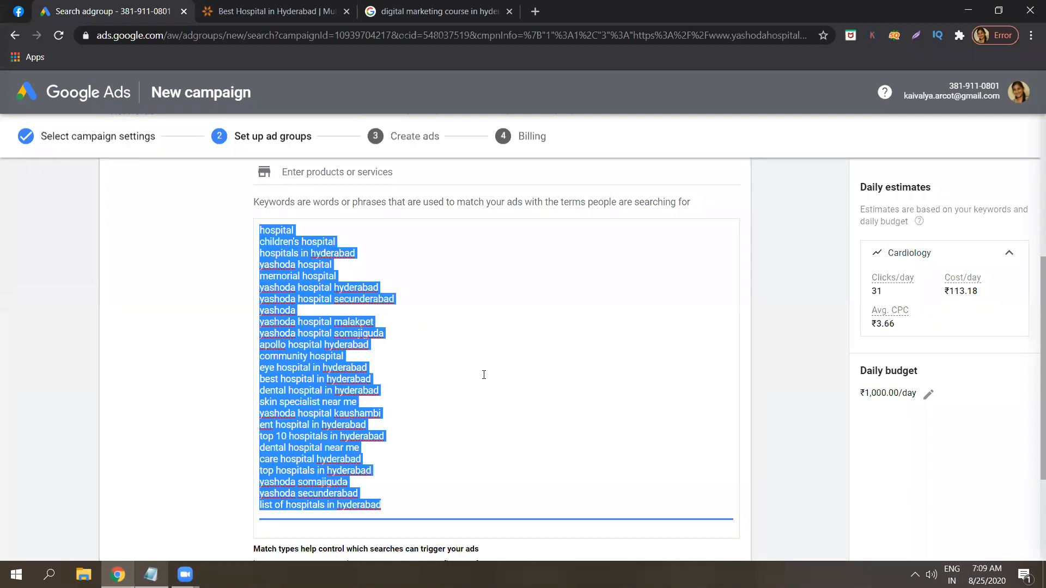
key(ctrl+x)
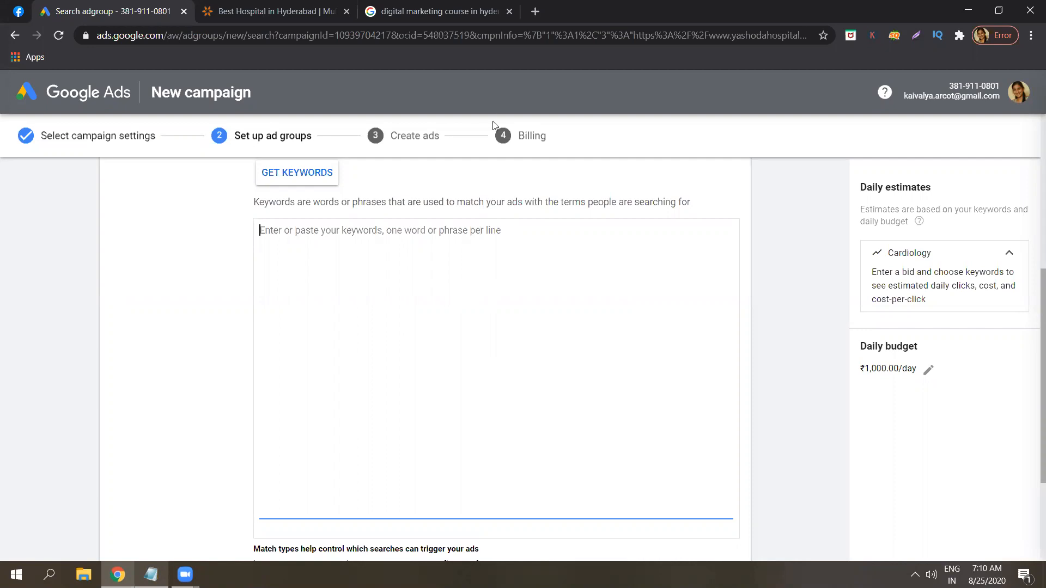
Return to the "digital marketing course in hyderabad" search results and examine the Related Keywords suggestions from Keywords Everywhere
click(460, 8)
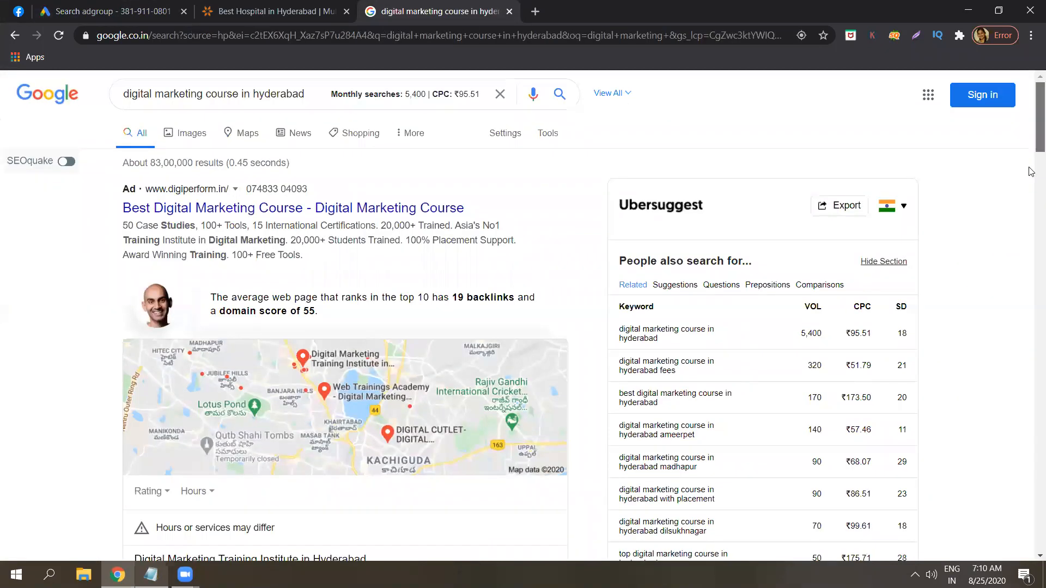
scroll(1031, 175, down, 7)
scroll(1031, 228, down, 6)
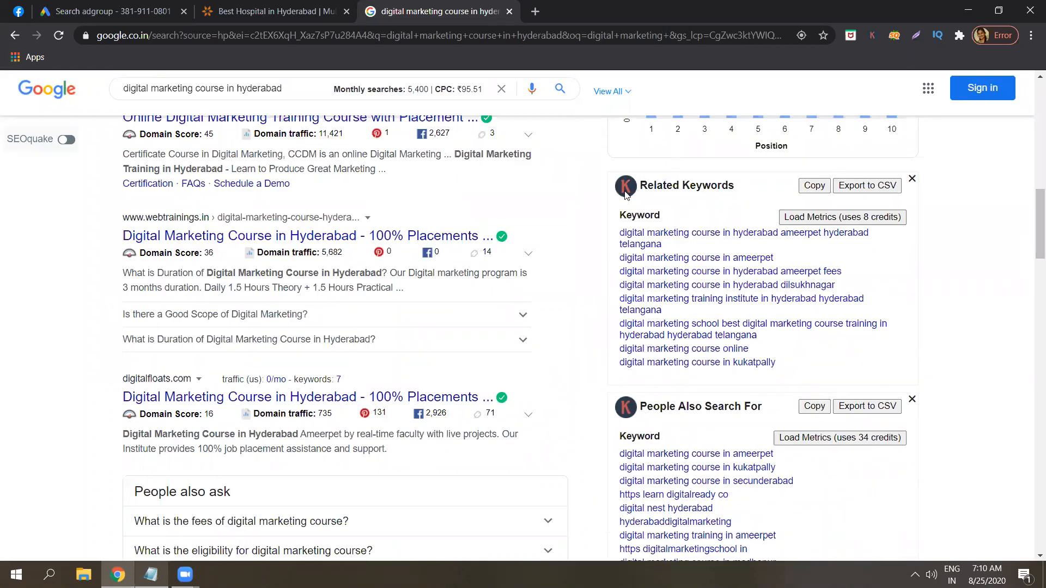
Search for "keyword everywhere" in a new tab, view the Keywords Everywhere website, and close that tab
click(534, 11)
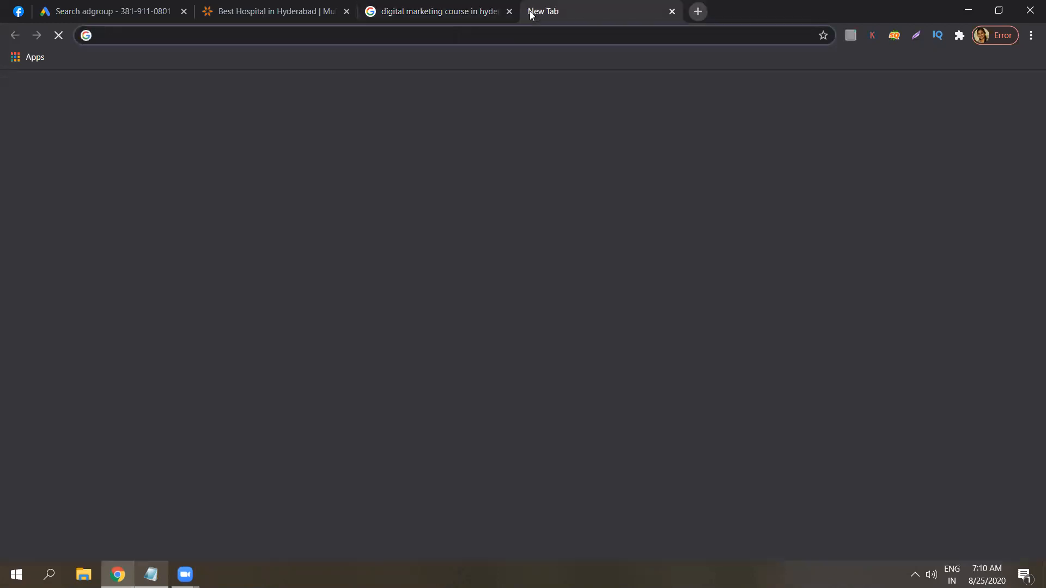
text(keyword ever)
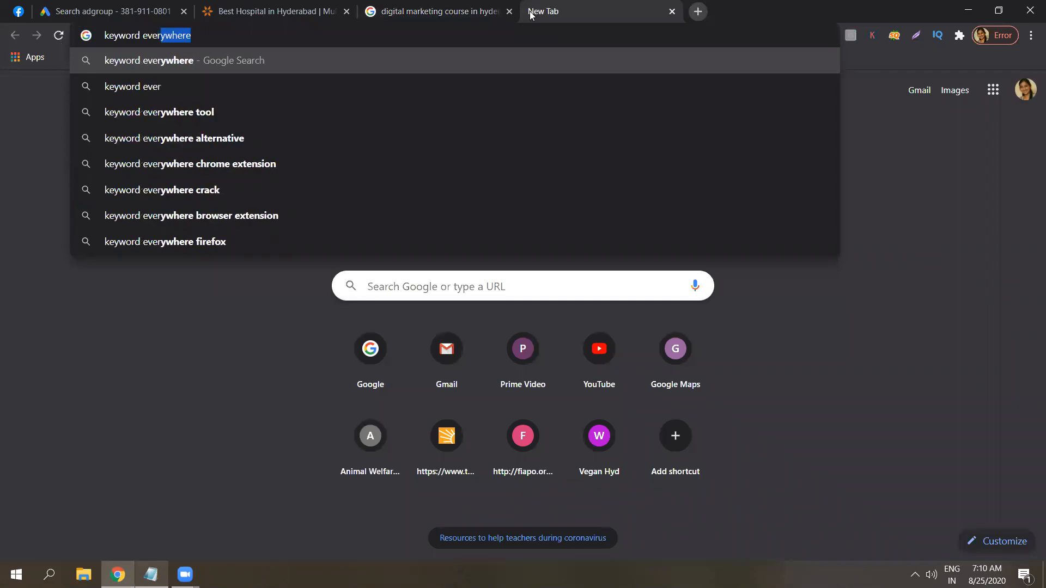
key(Return)
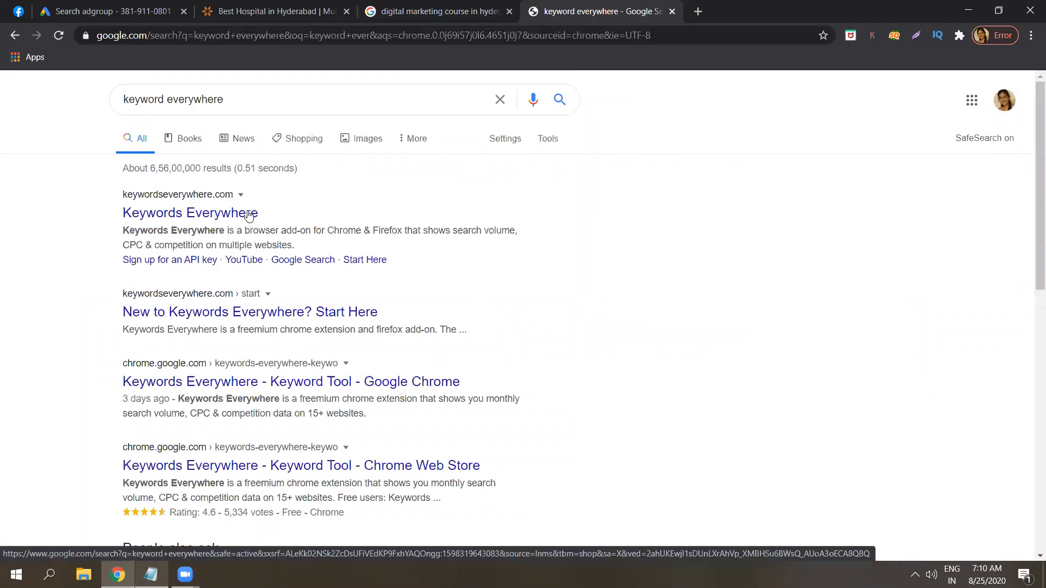
click(249, 214)
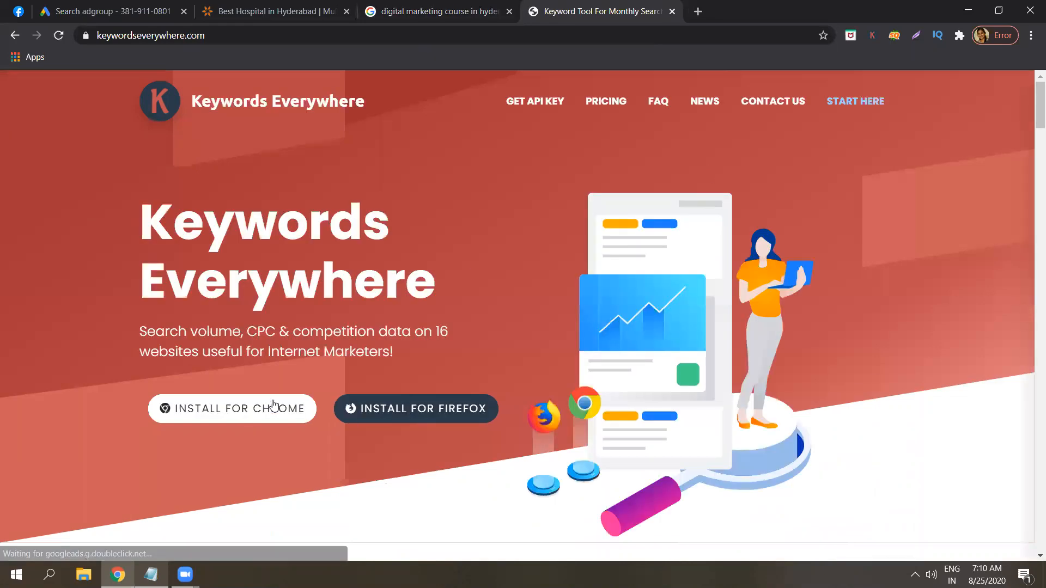
click(672, 12)
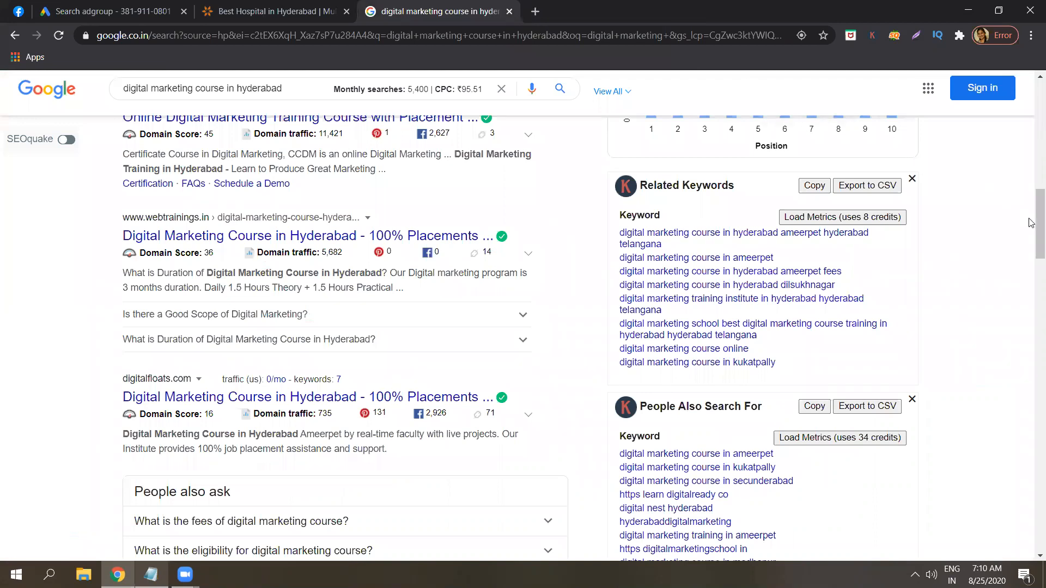
Examine the related searches with their search volume and CPC data throughout the "digital marketing course in hyderabad" results page
drag(1031, 226, 1004, 238)
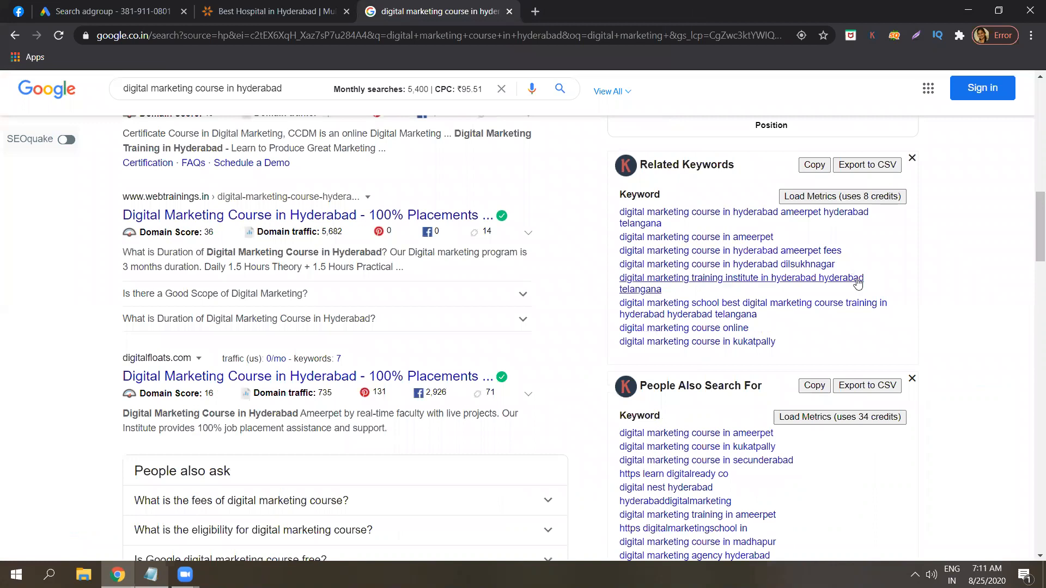
drag(1032, 218, 1032, 539)
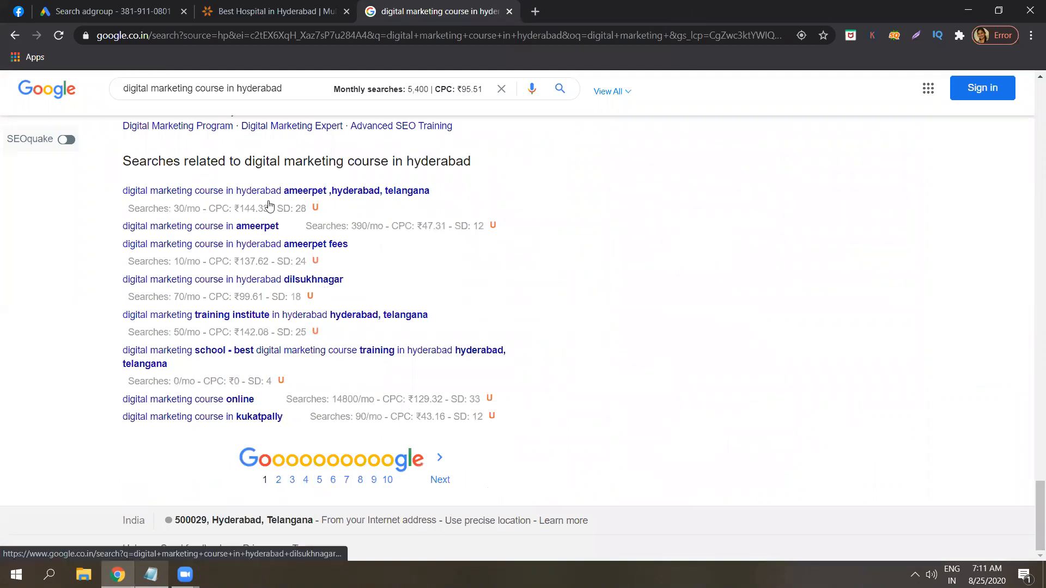
click(243, 303)
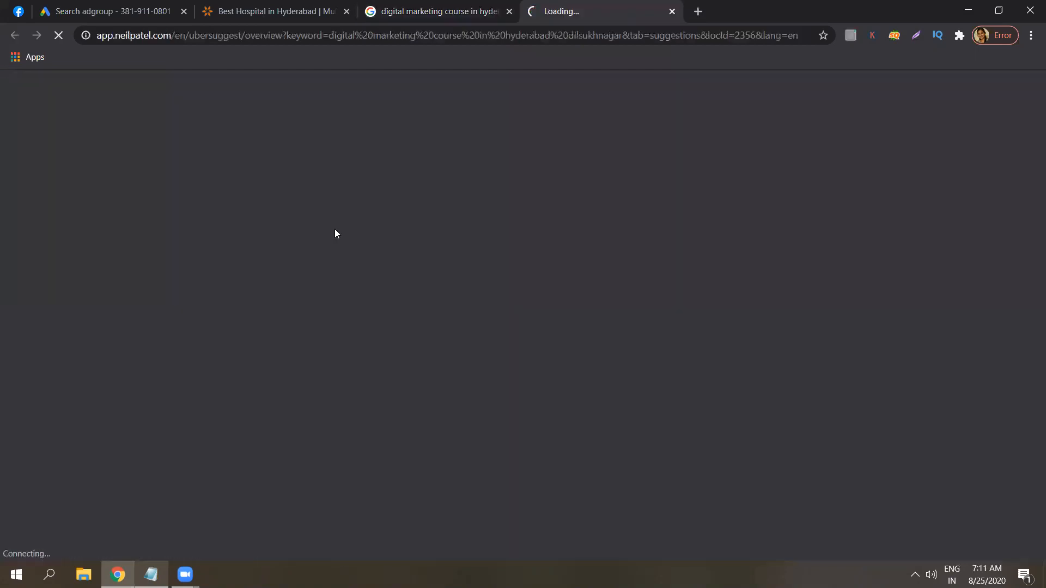
click(673, 12)
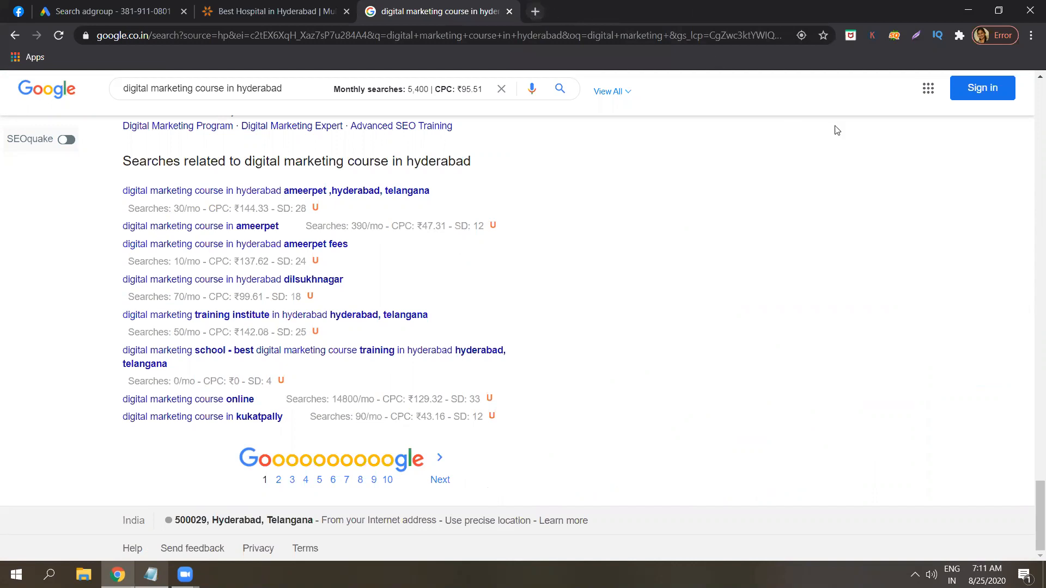
right_click(1032, 462)
click(1029, 483)
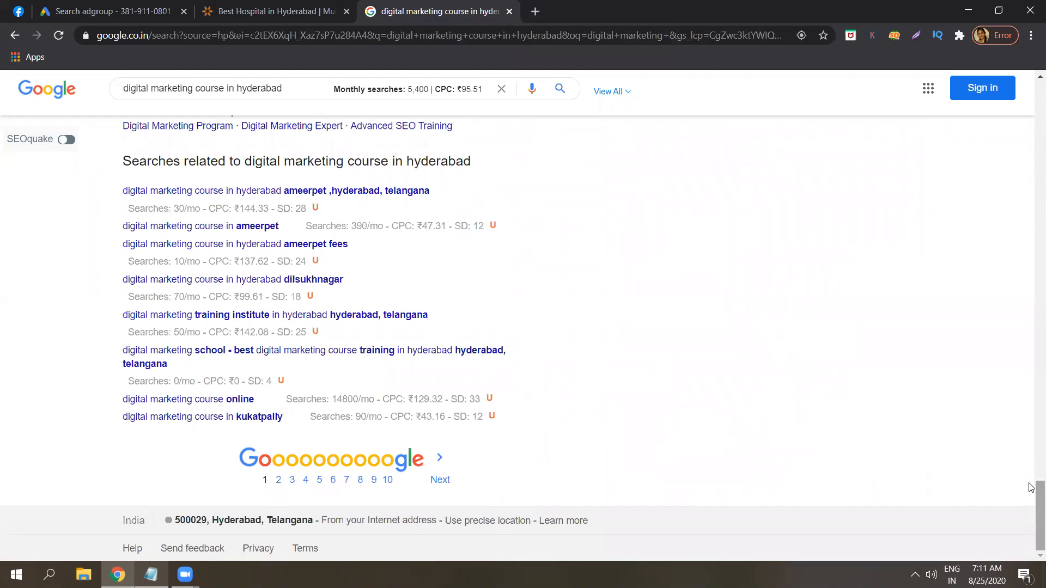
scroll(1029, 468, up, 8)
scroll(1032, 418, up, 14)
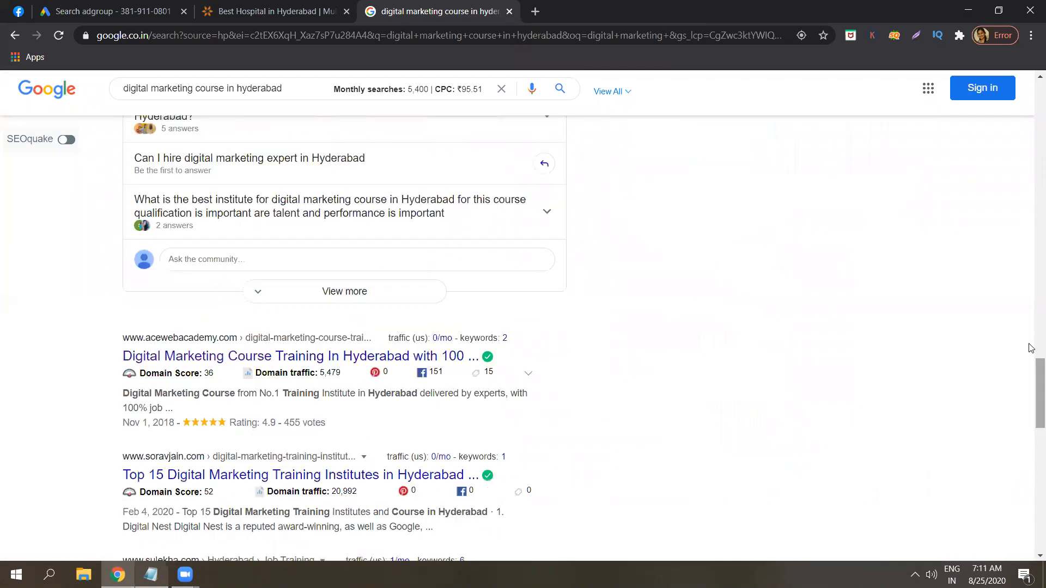
scroll(1031, 275, up, 15)
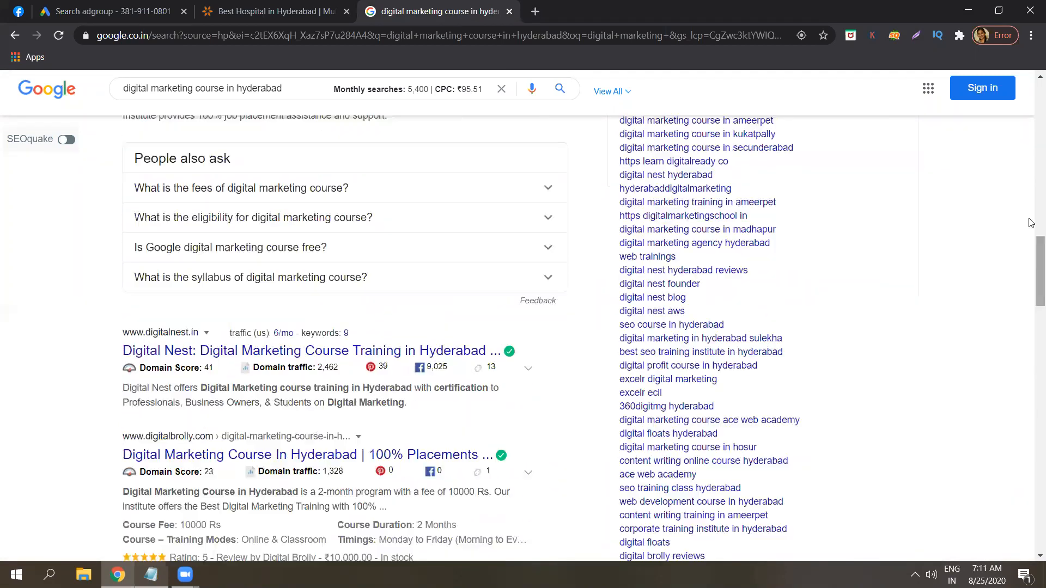
scroll(1031, 167, up, 10)
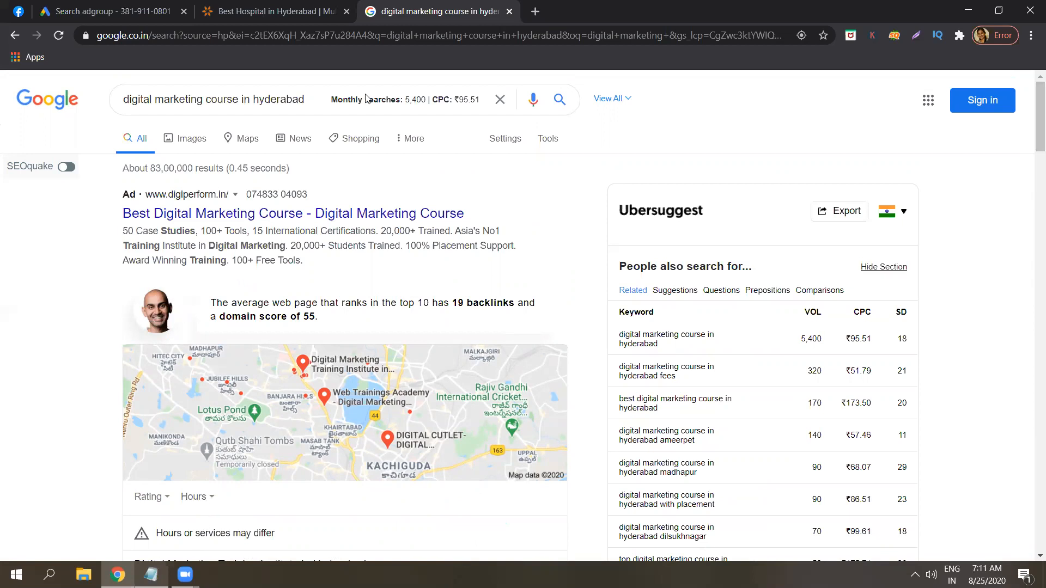
Back in the Google Ads ad group setup, enter the keywords "cardiology hospitals in bengaluru" and "cardiology specialists in bengaluru" on separate lines
click(109, 11)
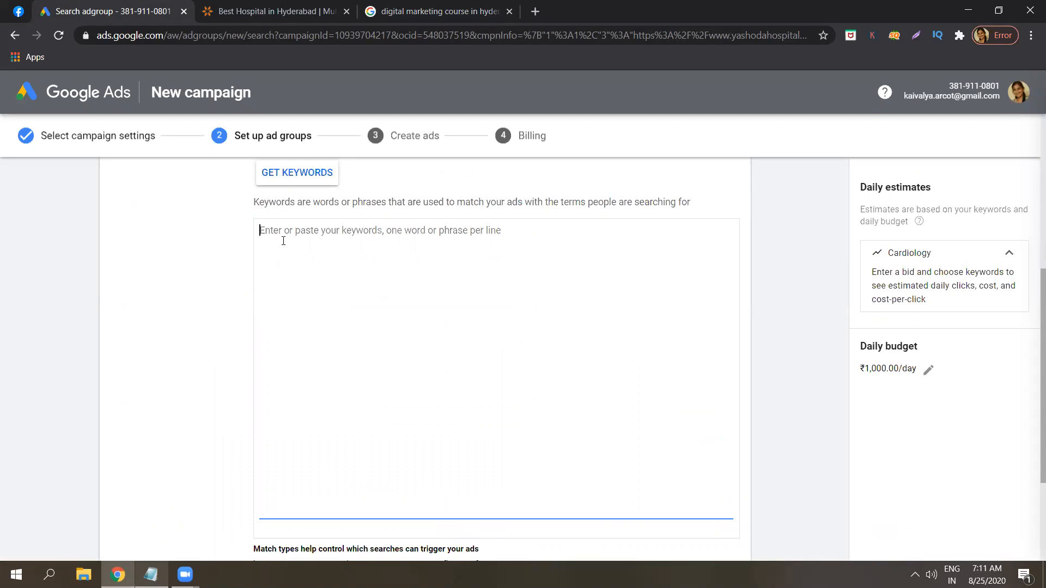
text(cardiology)
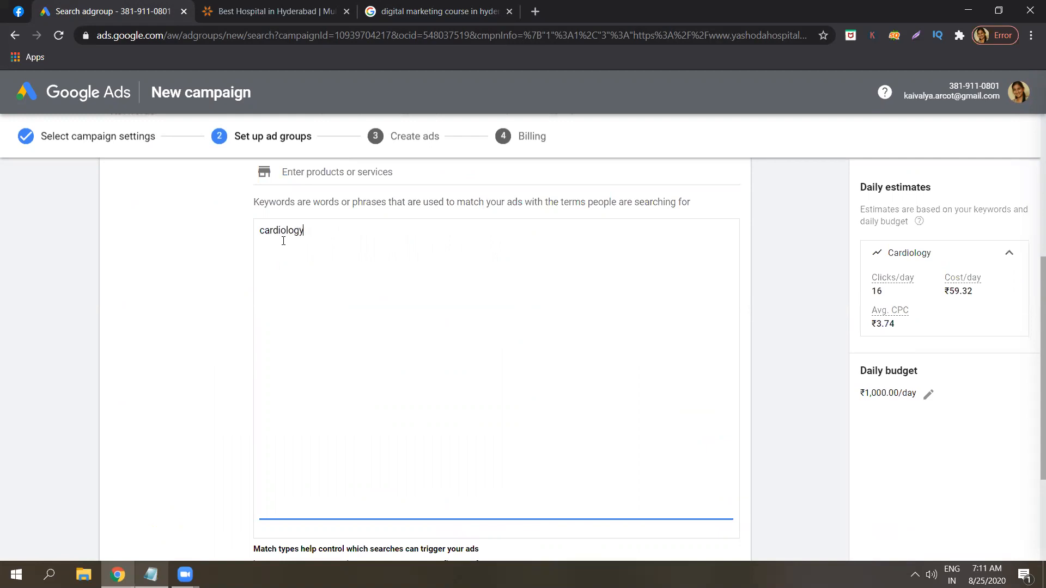
text( hospitals in bengaluru)
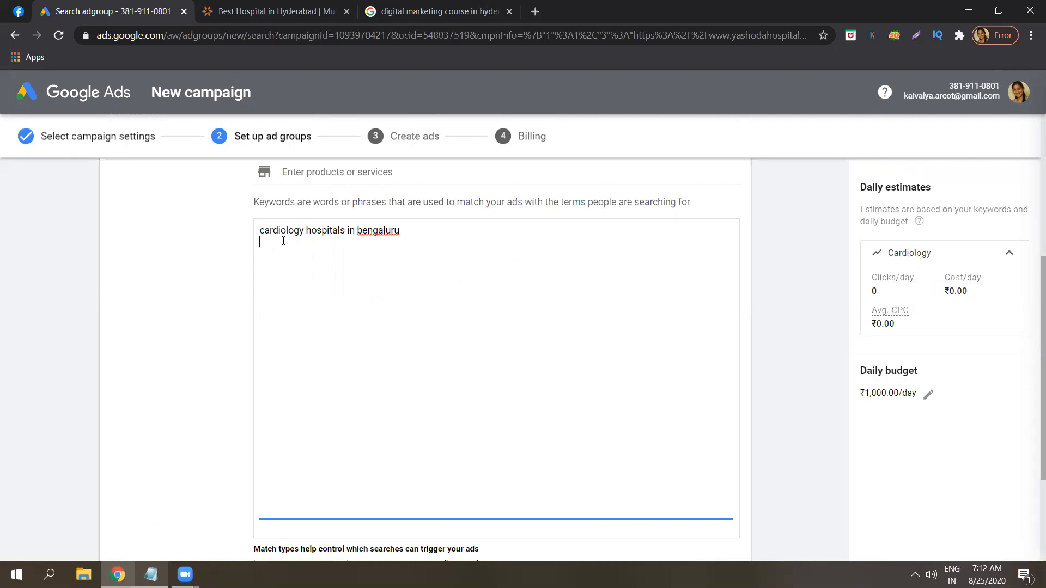
text(cardiolog)
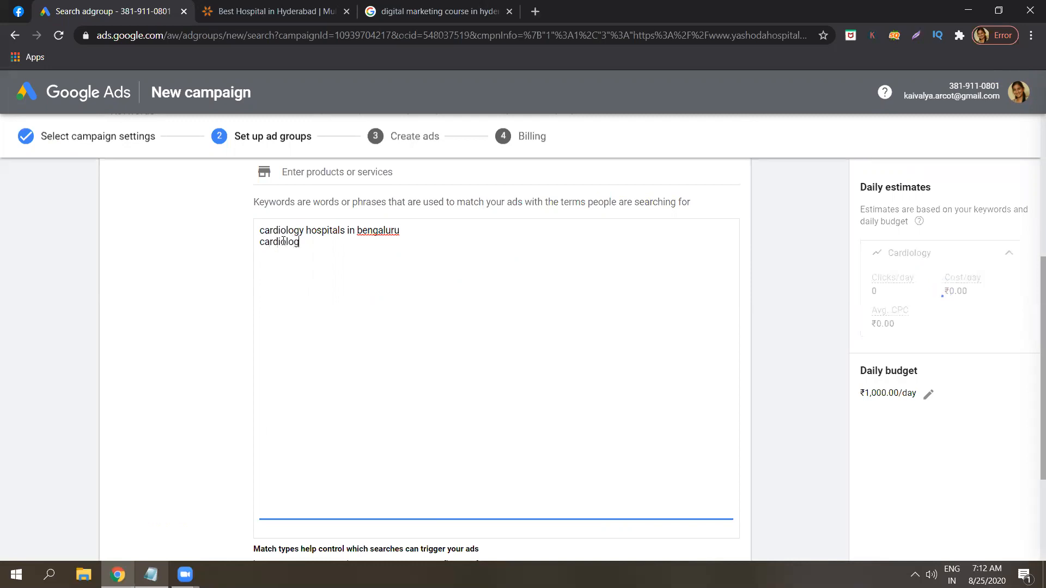
text(y specialist)
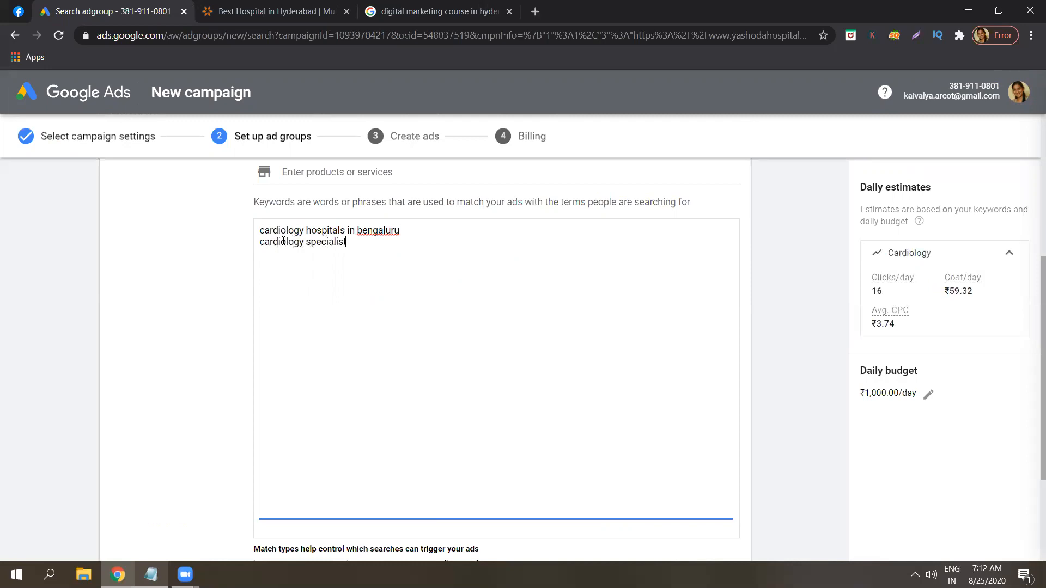
text(s in bengaluru)
key(Return)
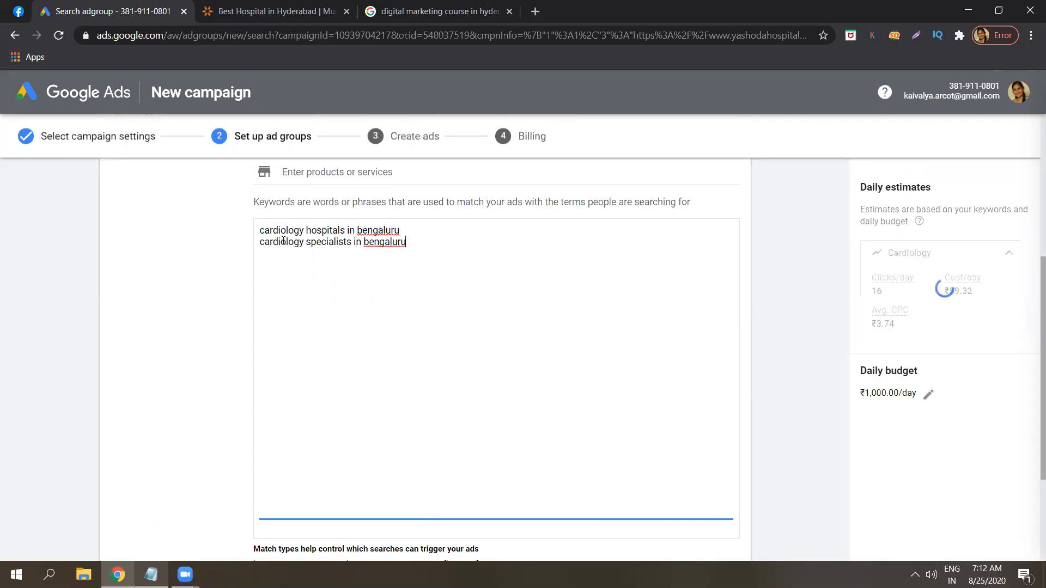
Add the keyword "heart specialists in bengaluru" to the Cardiology ad group on a new line
text(heart)
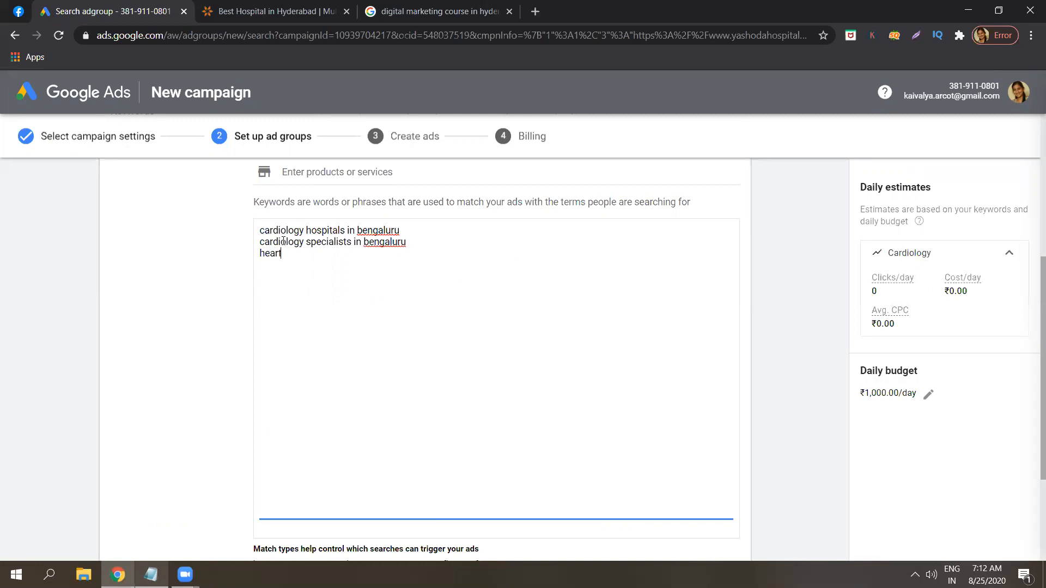
text( specialists in bengalo)
key(BackSpace)
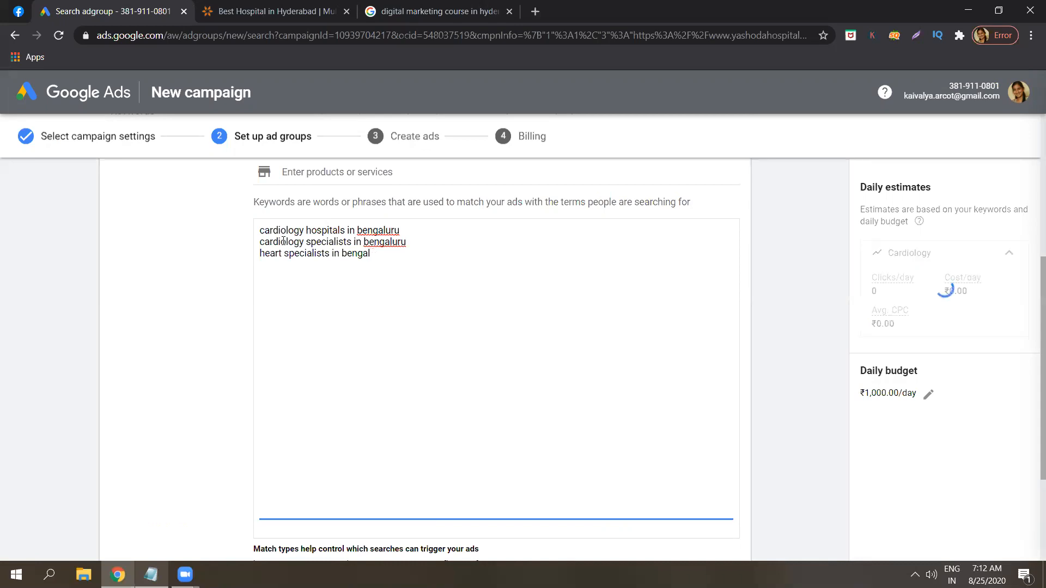
text(uru)
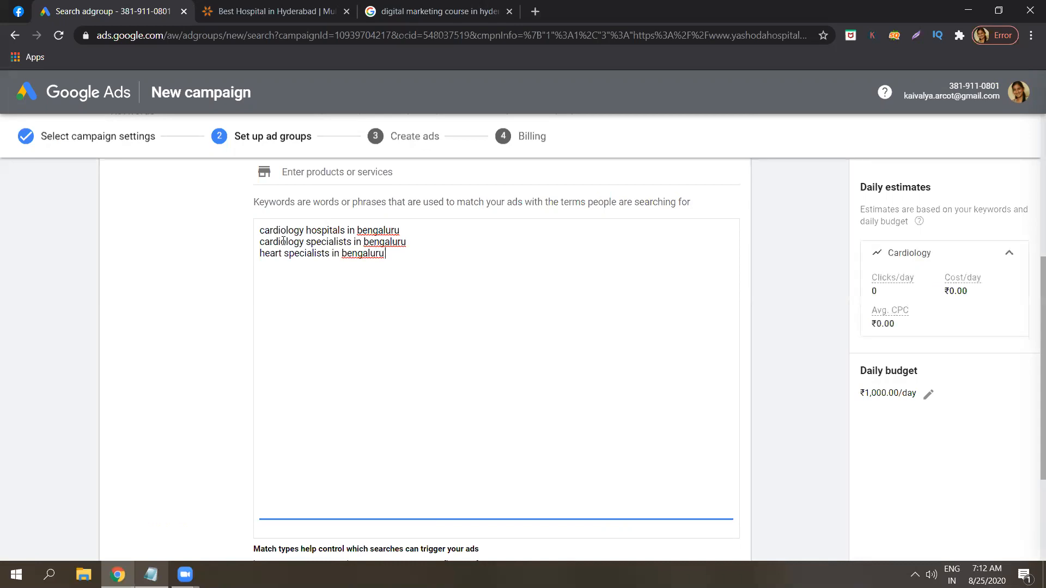
key(Return)
Add the keyword "heart surgeons in bengaluru" as the last entry in the Cardiology keyword list
text(heart su)
text(egron)
key(BackSpace)
key(BackSpace)
key(BackSpace)
key(BackSpace)
text(rgeons in bengalor)
key(BackSpace)
key(BackSpace)
text(uru)
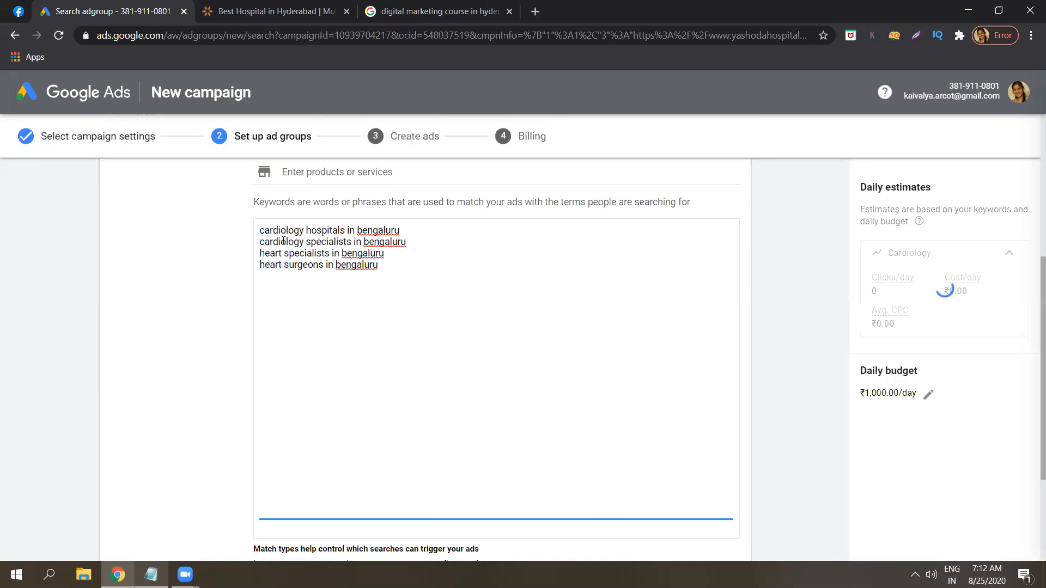
click(767, 263)
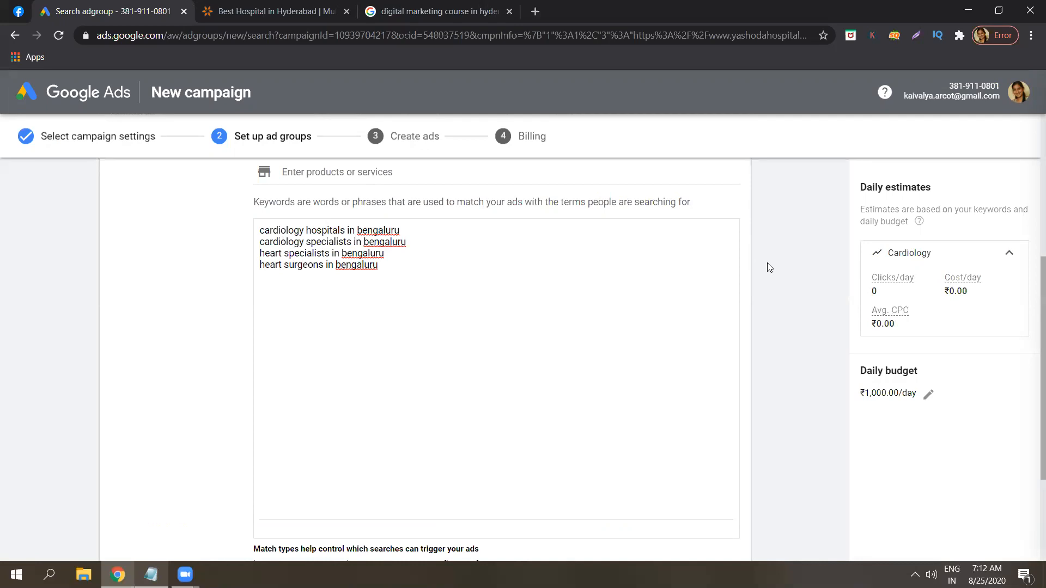
click(549, 284)
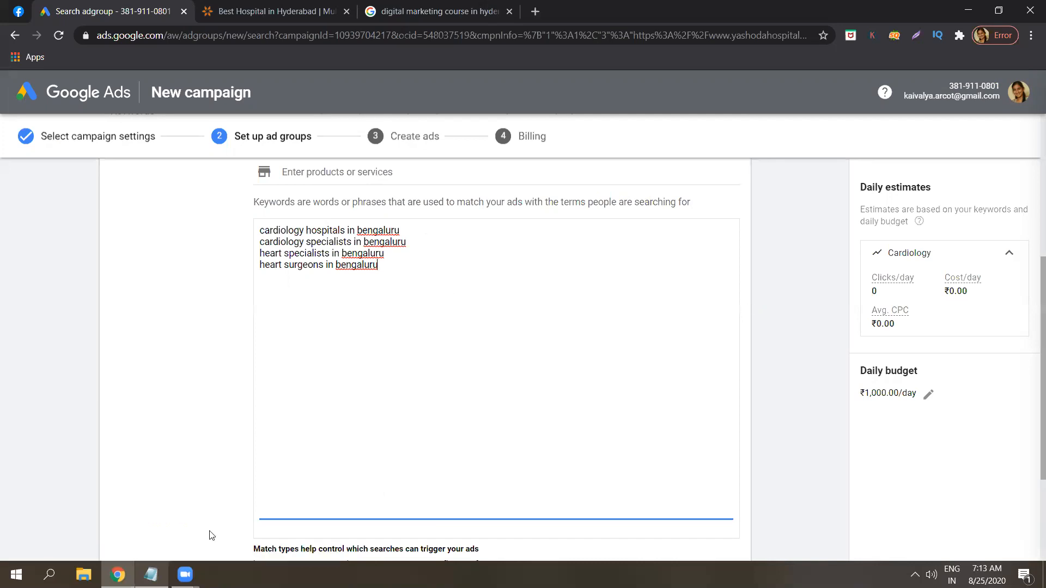
Review the Notepad outline of the Google Ads hierarchy, from campaign through ad groups and keywords to ad sets
click(152, 573)
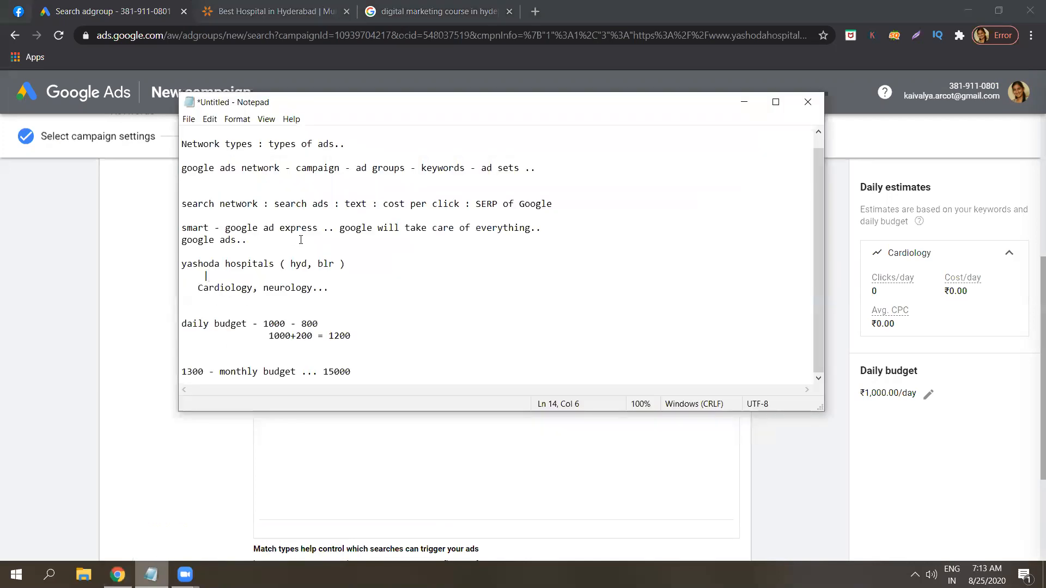
click(343, 164)
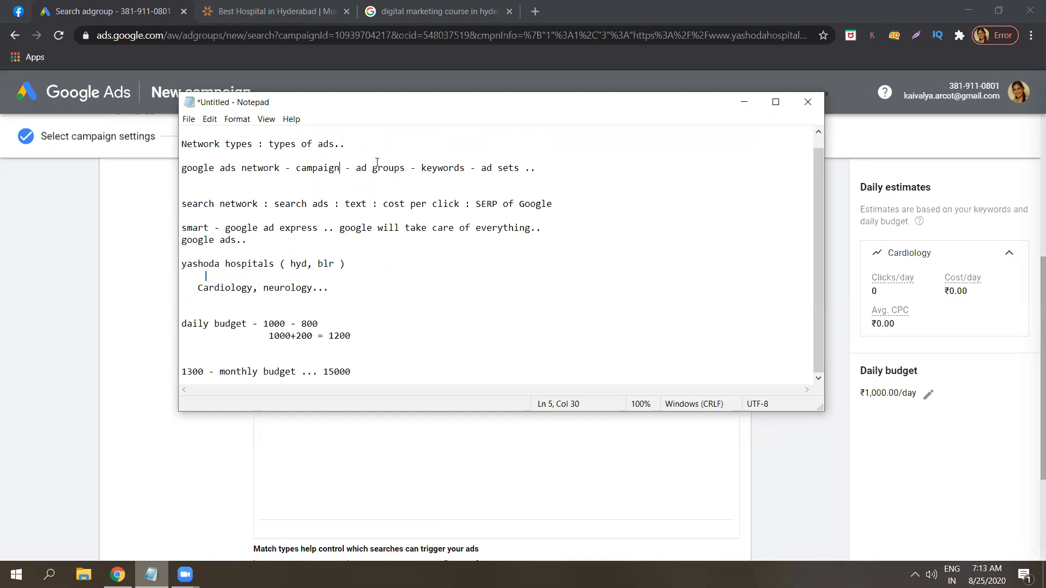
click(404, 168)
drag(409, 174, 362, 178)
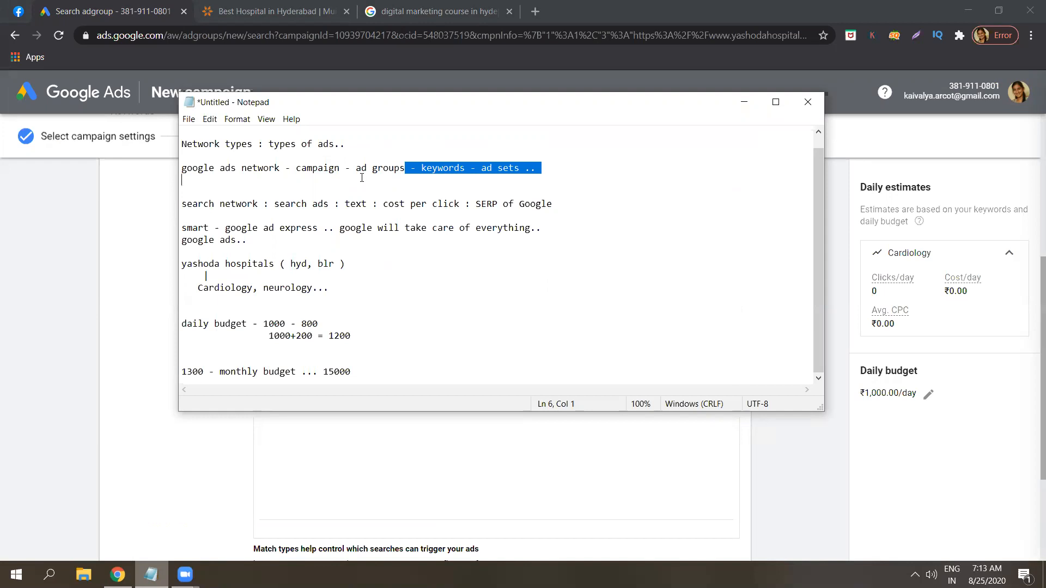
click(432, 168)
click(469, 167)
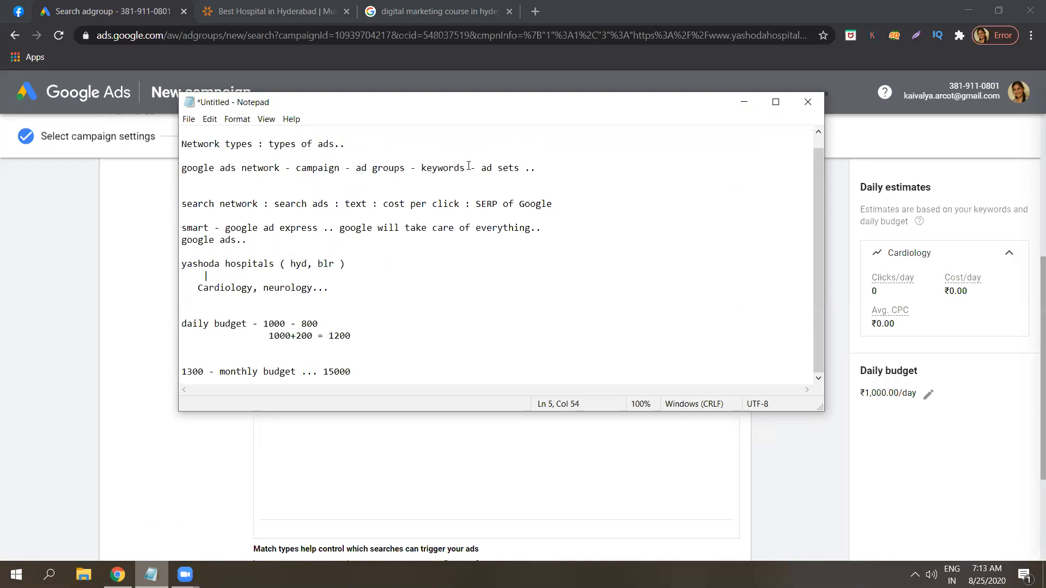
click(744, 103)
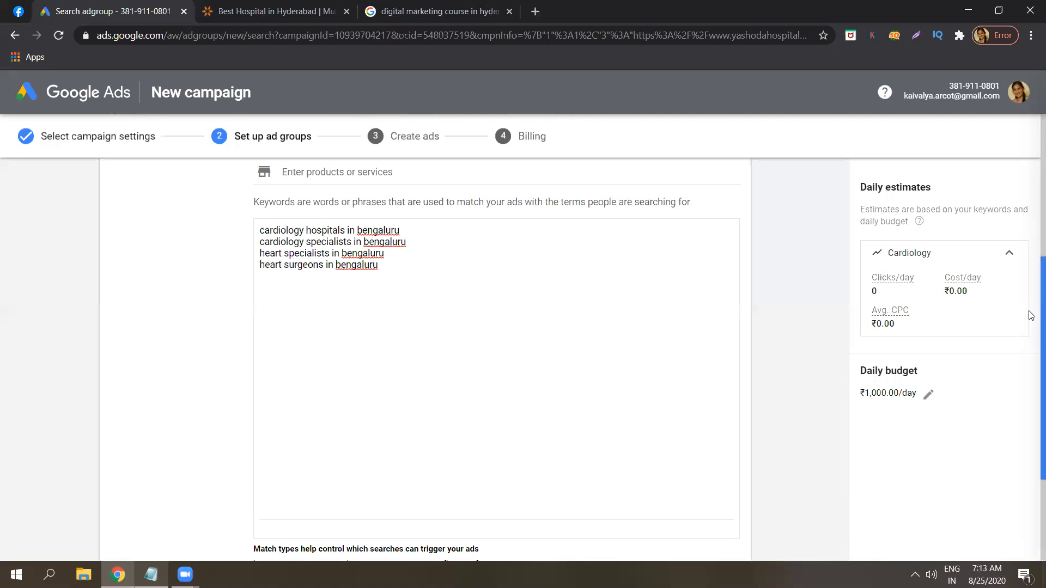
Examine the Cardiology ad group's name, default bid, web page, keywords and match type notes
scroll(1032, 316, down, 2)
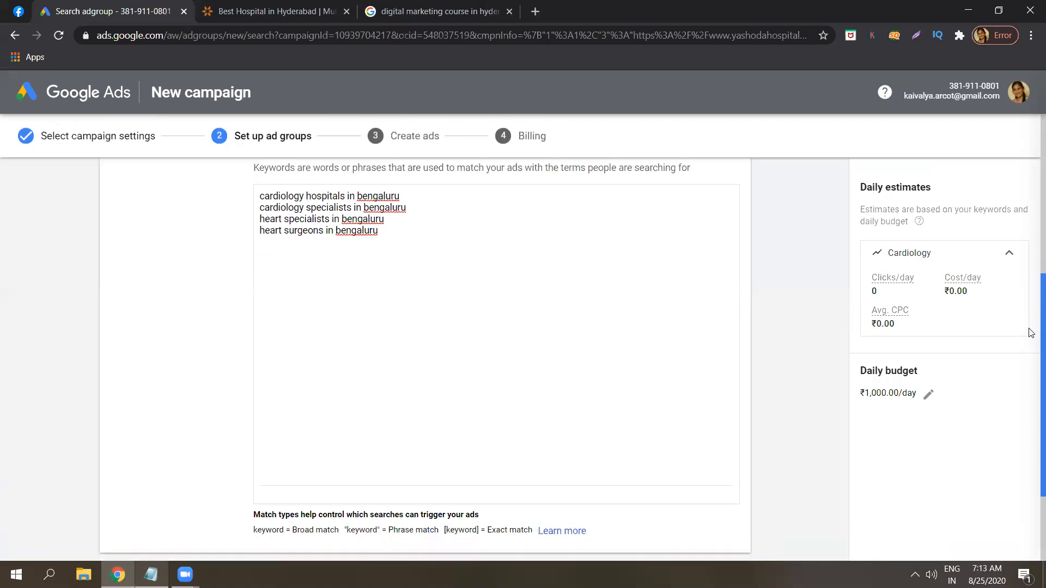
scroll(1029, 392, down, 2)
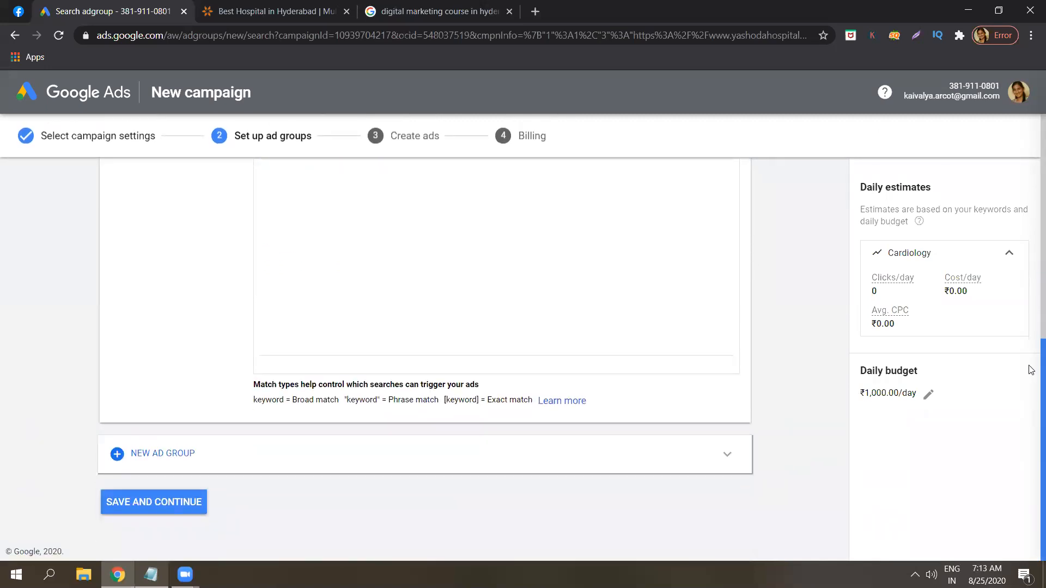
scroll(1030, 365, up, 1)
scroll(1032, 308, up, 7)
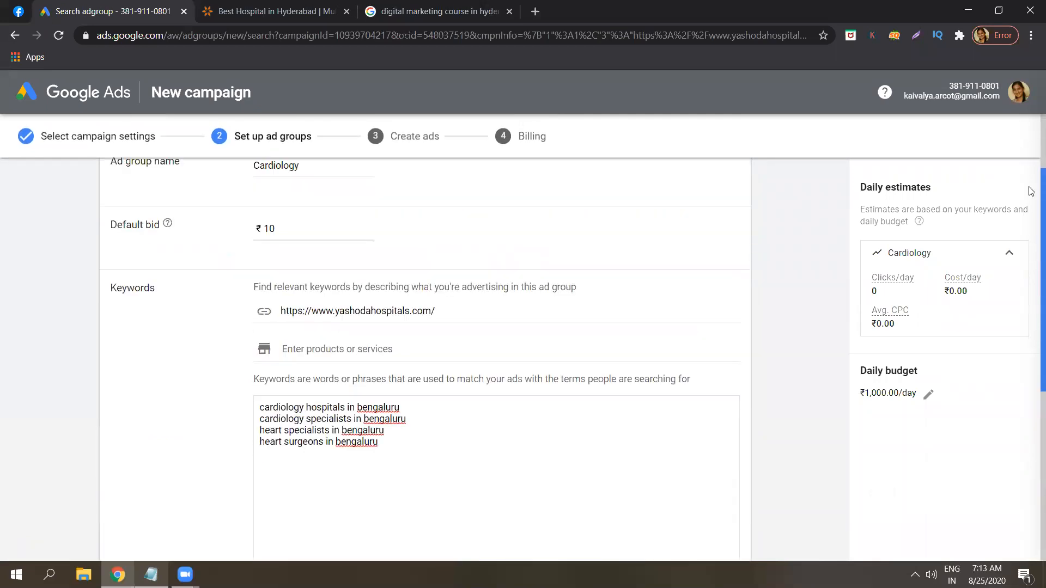
scroll(1031, 207, down, 2)
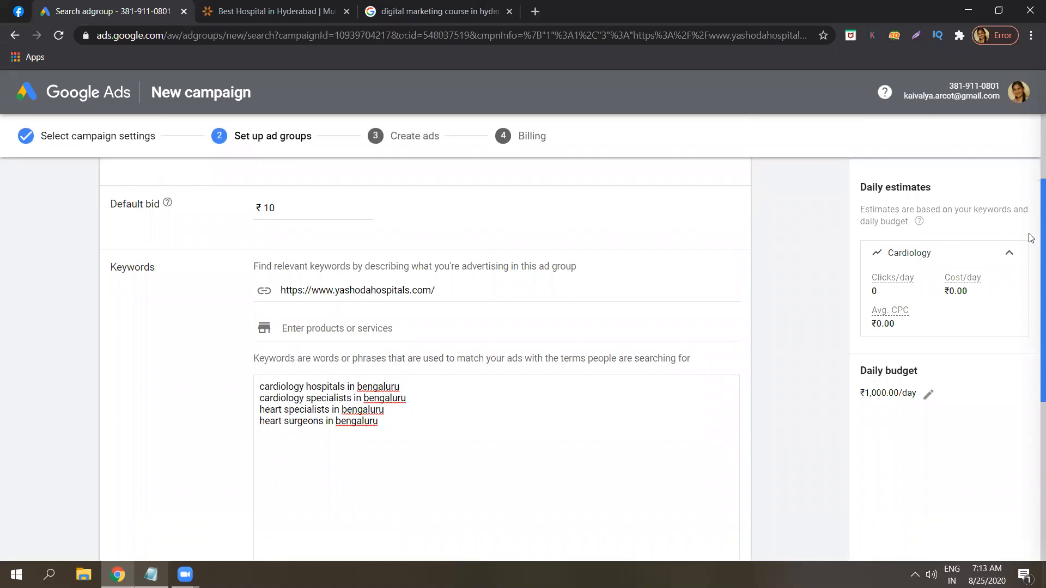
scroll(1031, 261, down, 2)
scroll(493, 330, down, 1)
click(492, 329)
scroll(1031, 370, down, 1)
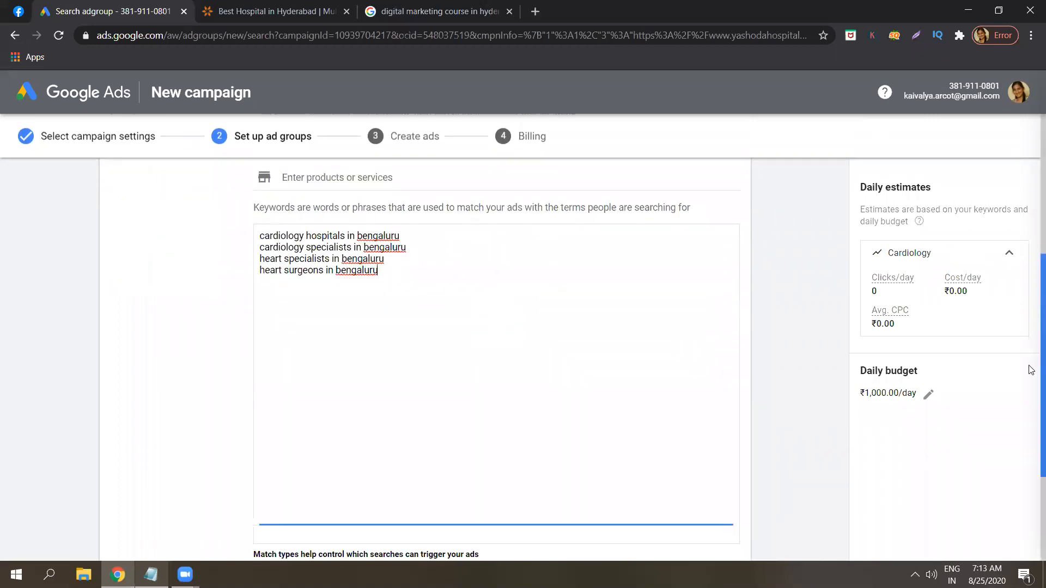
scroll(1031, 370, down, 3)
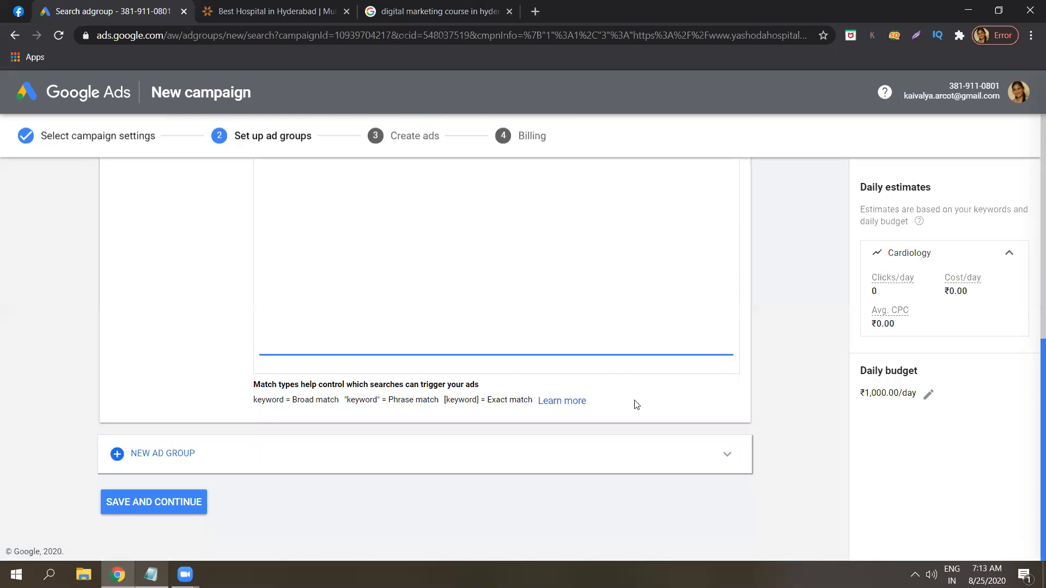
Add a second ad group named Neurology with a default bid of ₹10
click(135, 455)
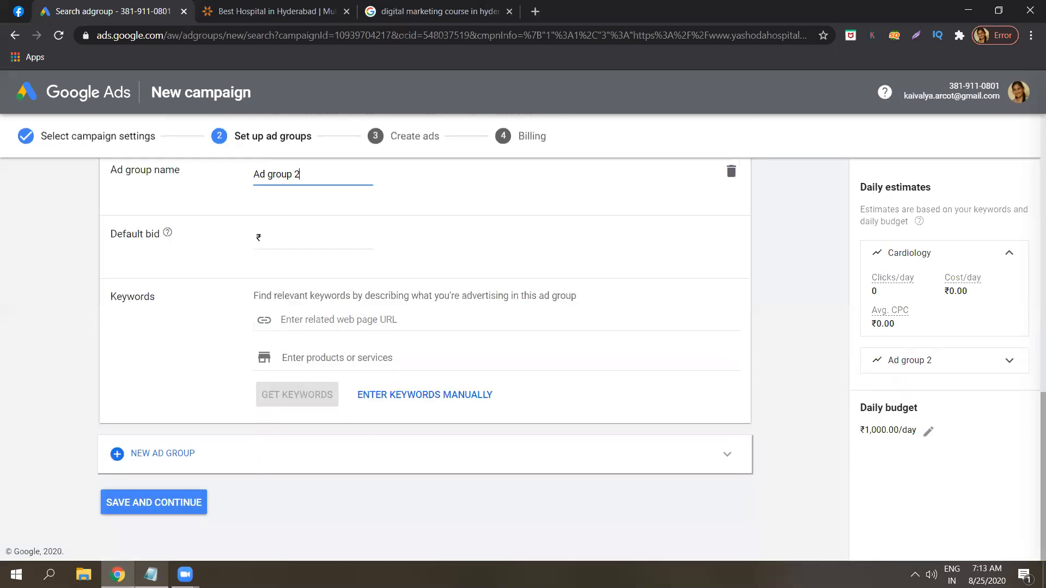
click(153, 569)
double_click(316, 278)
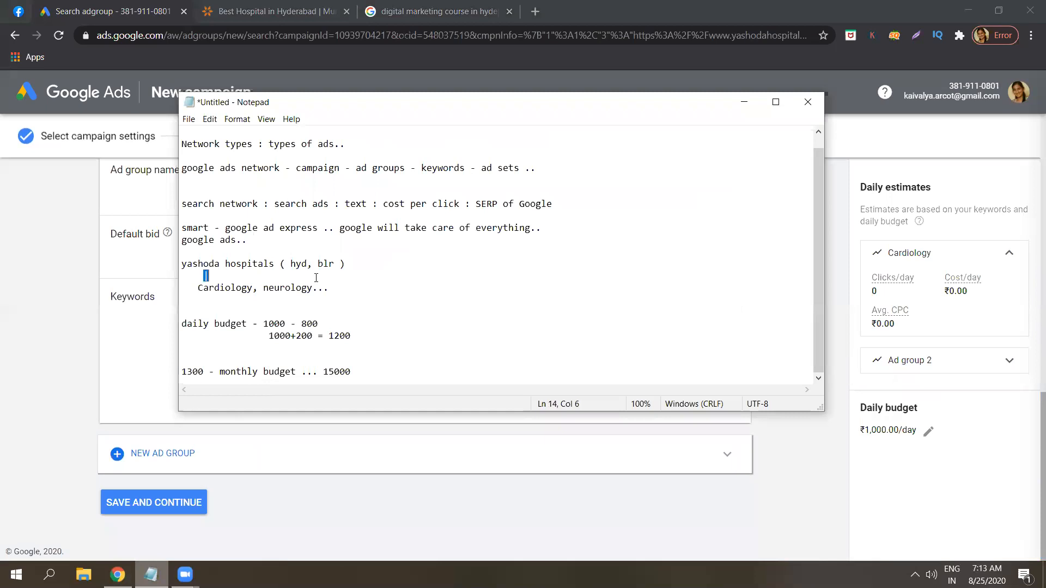
click(312, 288)
click(744, 102)
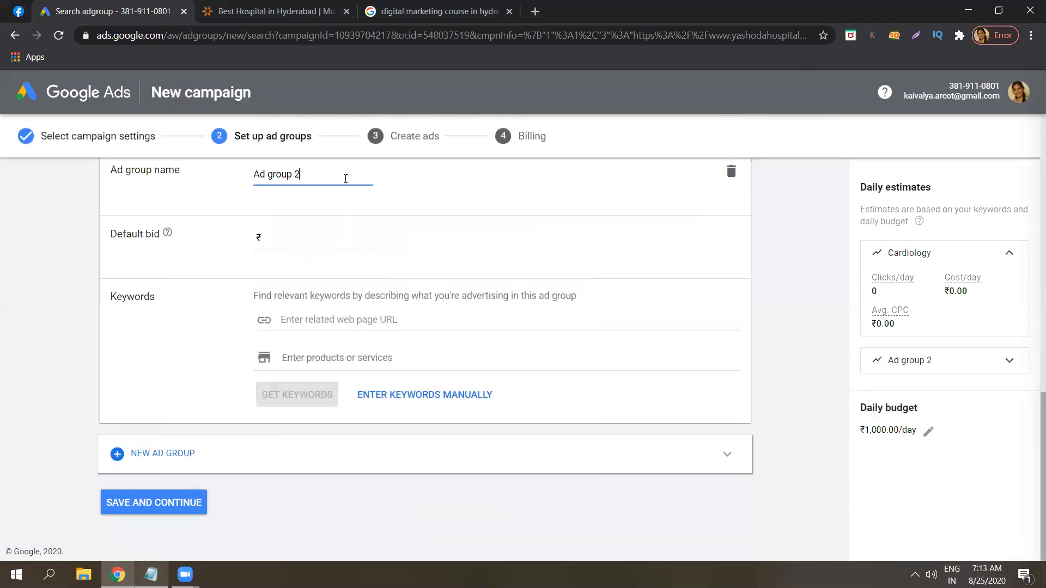
key(ctrl+a)
text(Neurology)
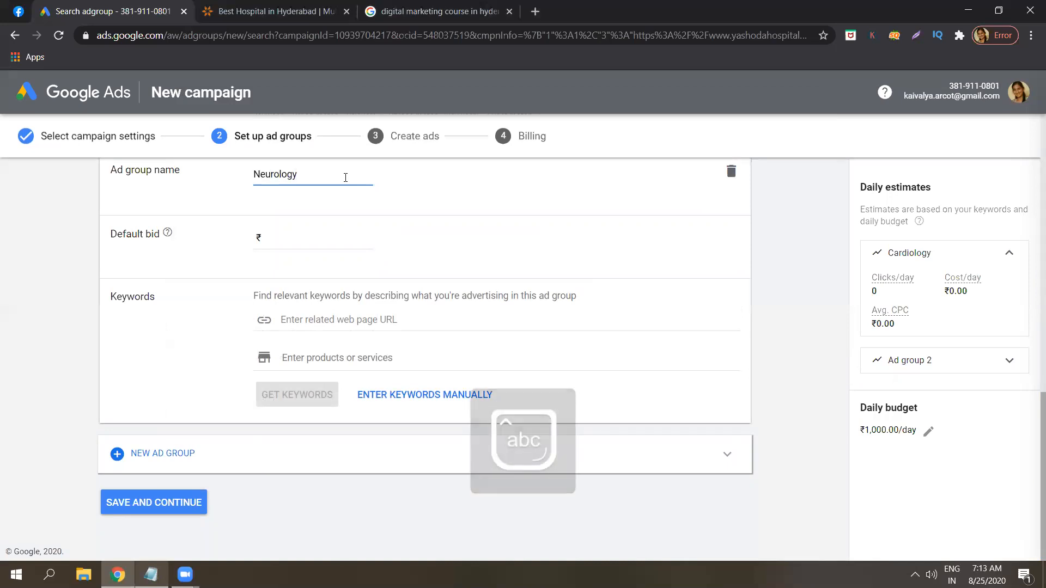
click(299, 237)
text(10)
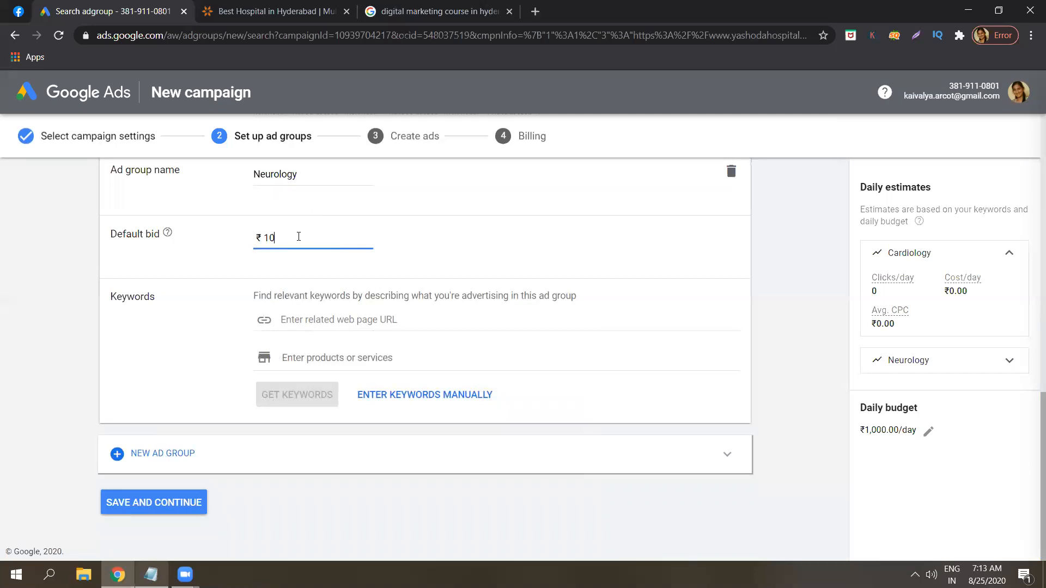
Copy the address of the open Yashoda Hospitals site into the Neurology ad group as its related web page URL
click(320, 316)
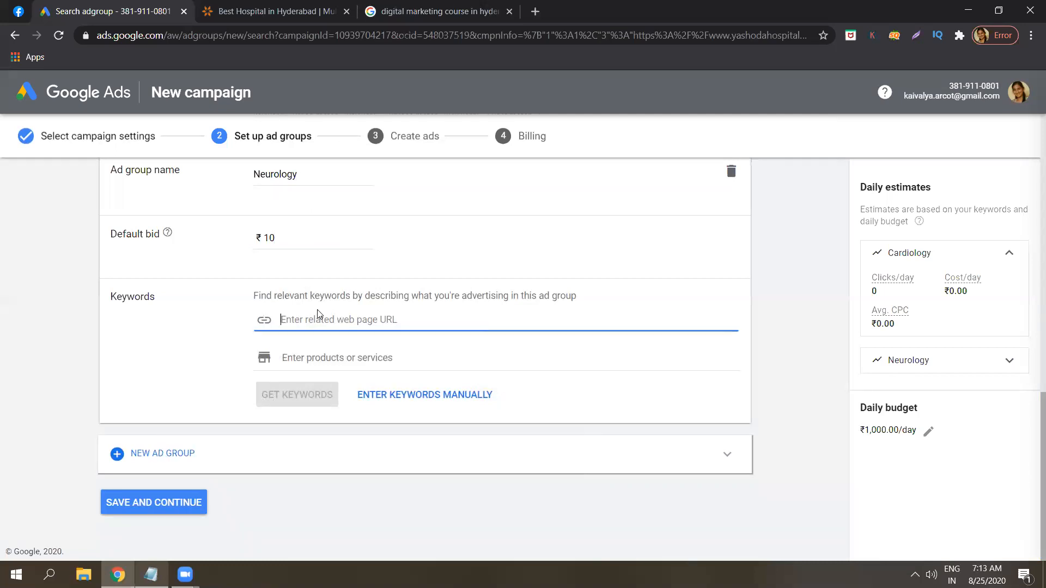
click(286, 6)
click(260, 37)
right_click(260, 36)
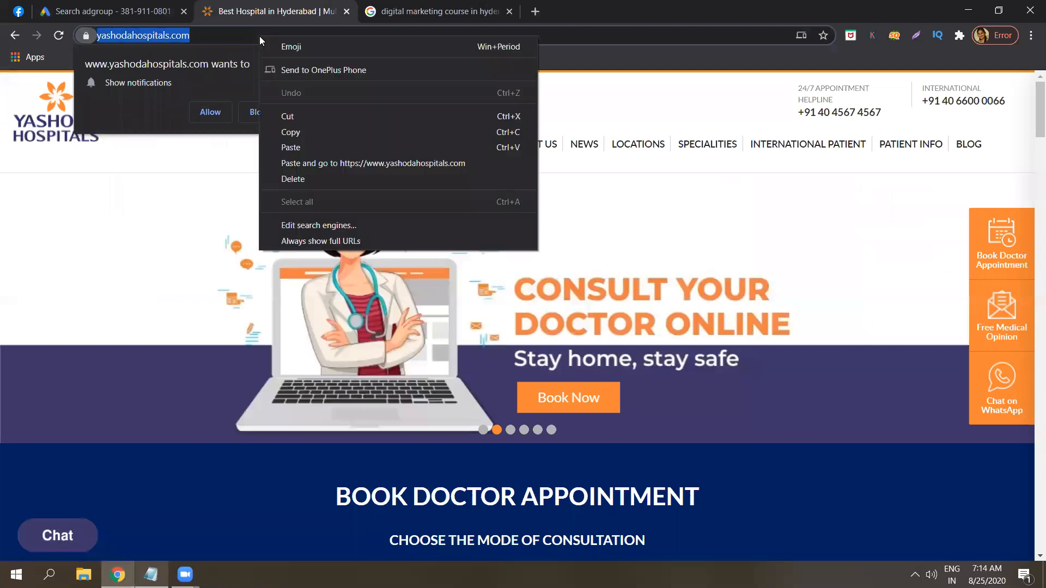
click(293, 133)
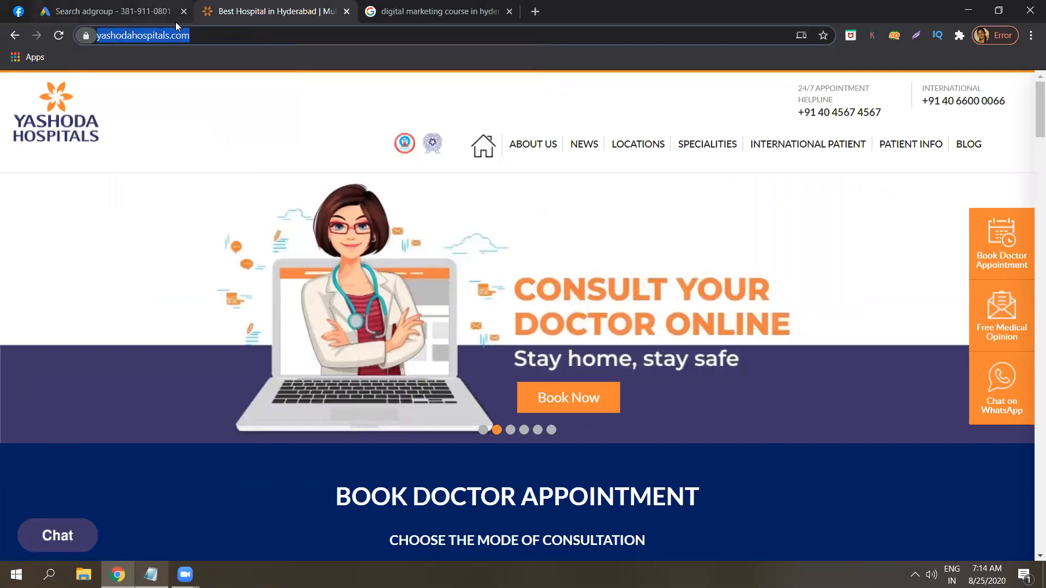
click(125, 11)
key(ctrl+v)
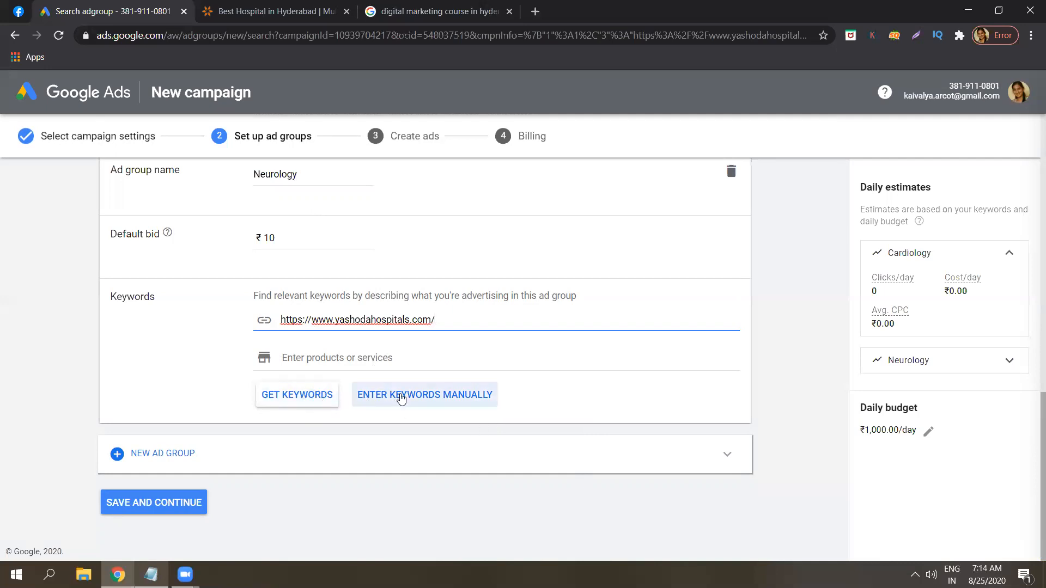
Enter the Neurology keywords manually, one per line: neurology hospitals in bengaluru, neuro surgeons in bengaluru, neurologists in bengaluru
click(401, 399)
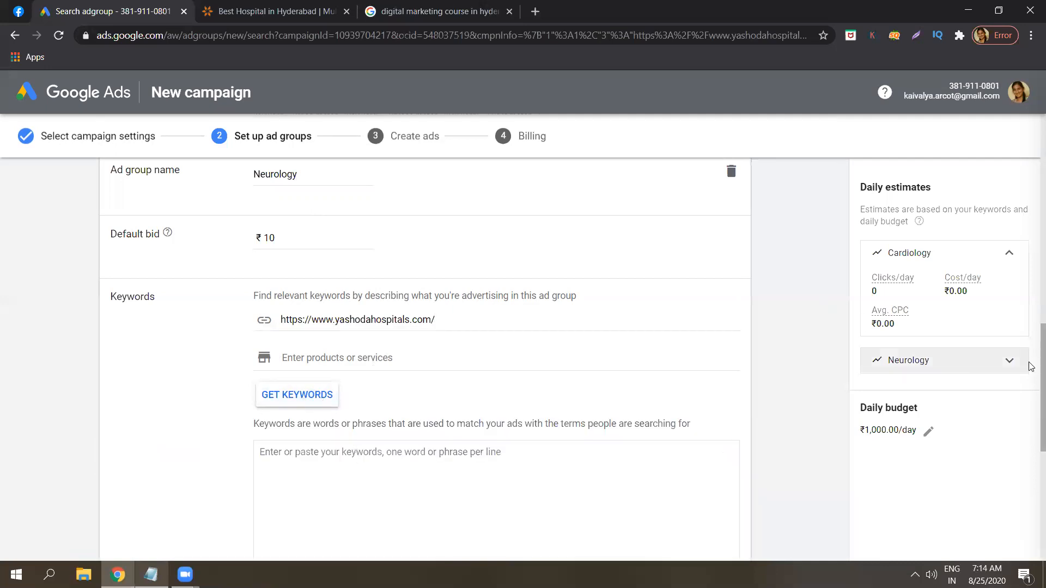
scroll(1030, 404, down, 2)
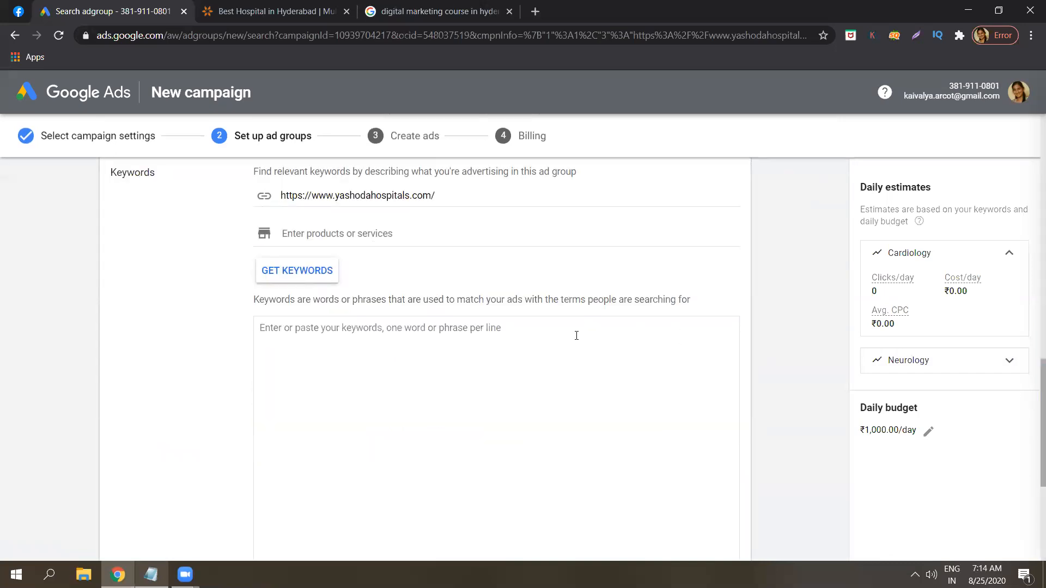
text(neurology hospitals in bengaluru)
key(Return)
text(ngaluru neu)
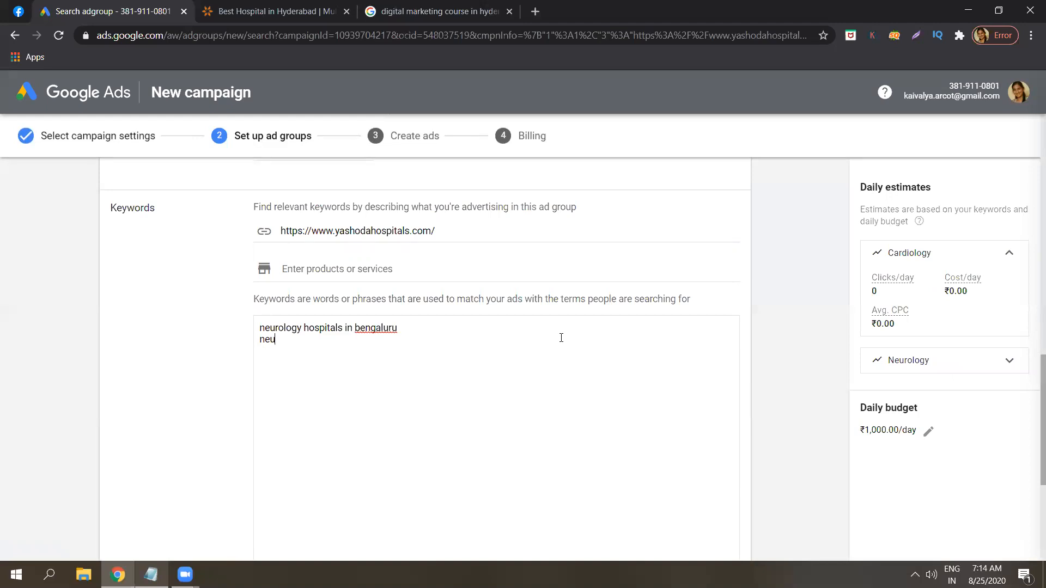
text(ro surgeons in)
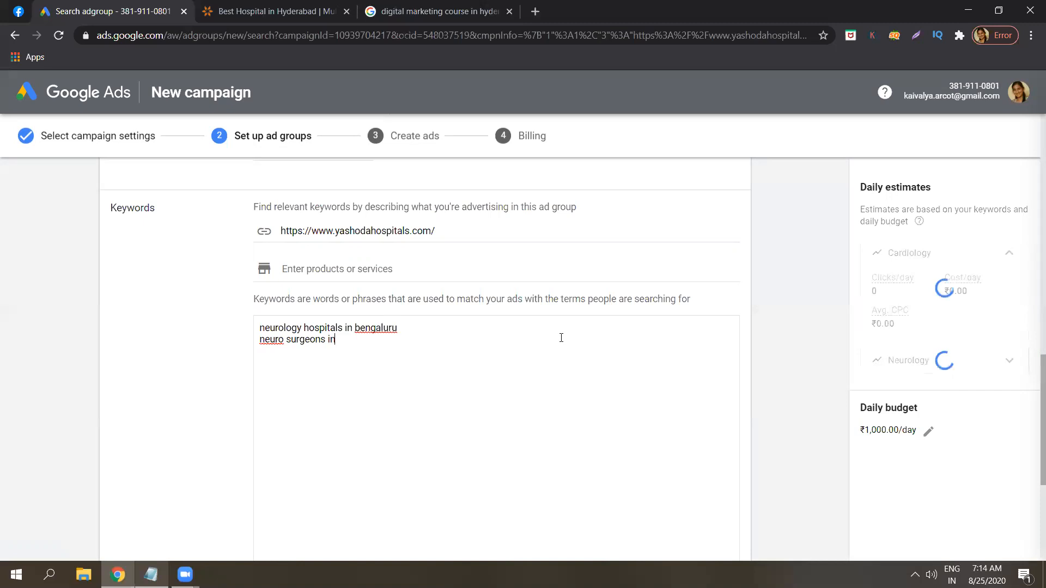
text( bengaloru)
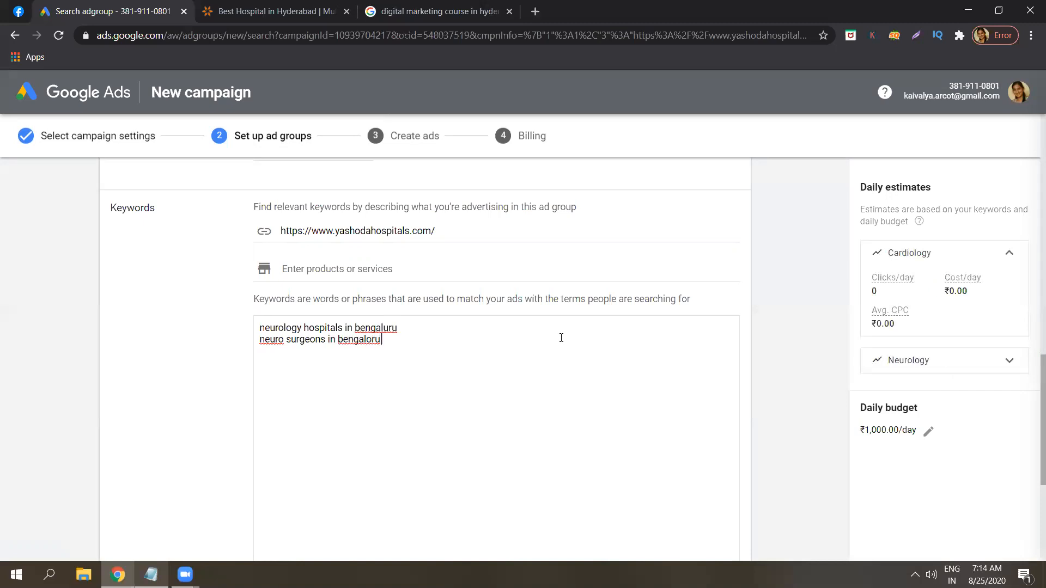
key(BackSpace)
key(BackSpace)
key(BackSpace)
text(uru)
key(Return)
text(neurologists in bengalu)
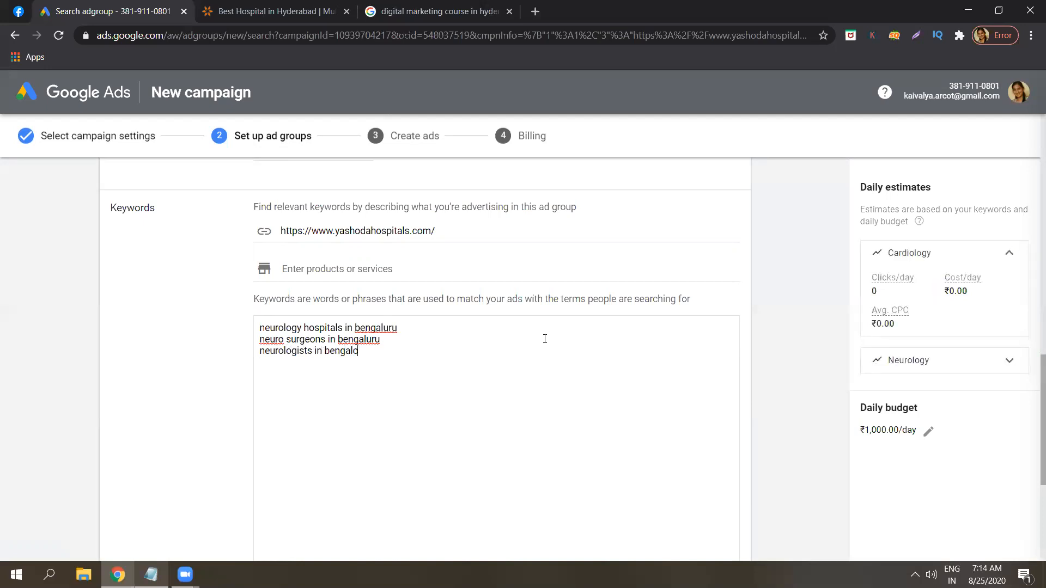
text(uru)
key(Return)
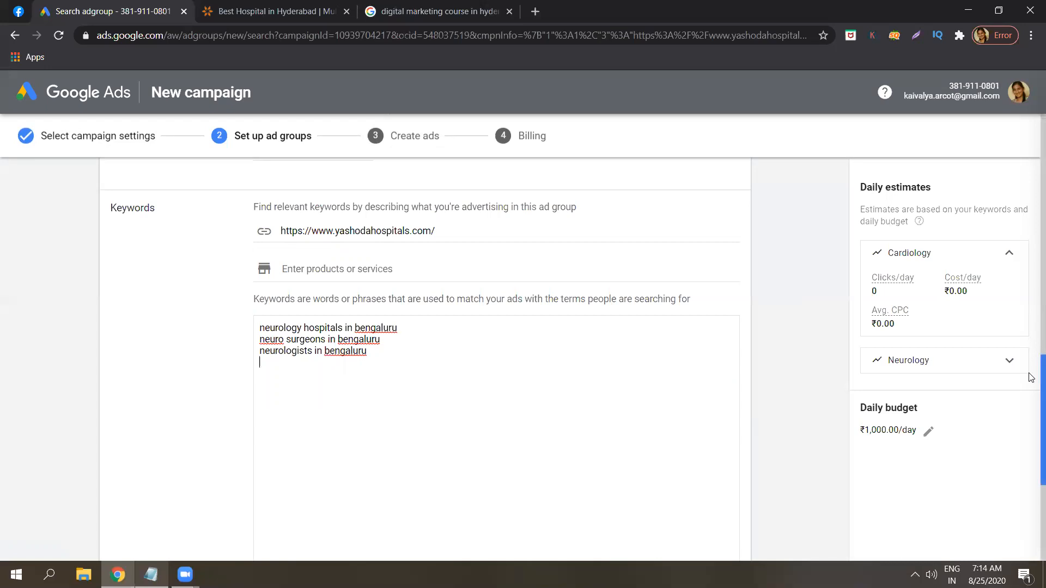
Check both ad groups against the campaign outline in Notepad, and save them to continue to ad creation
scroll(1031, 396, down, 1)
drag(1030, 409, 1031, 212)
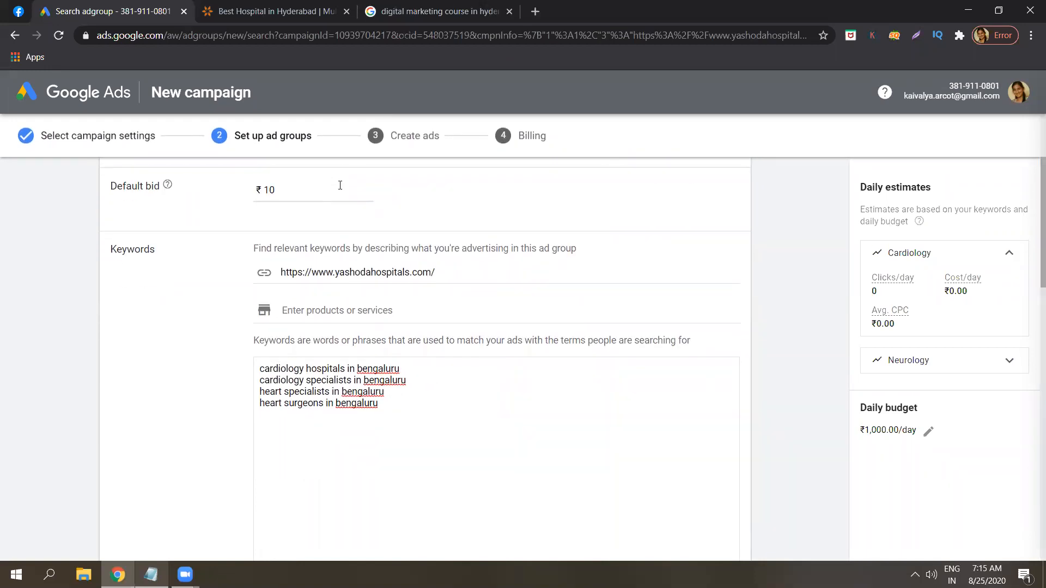
drag(1031, 238, 1031, 499)
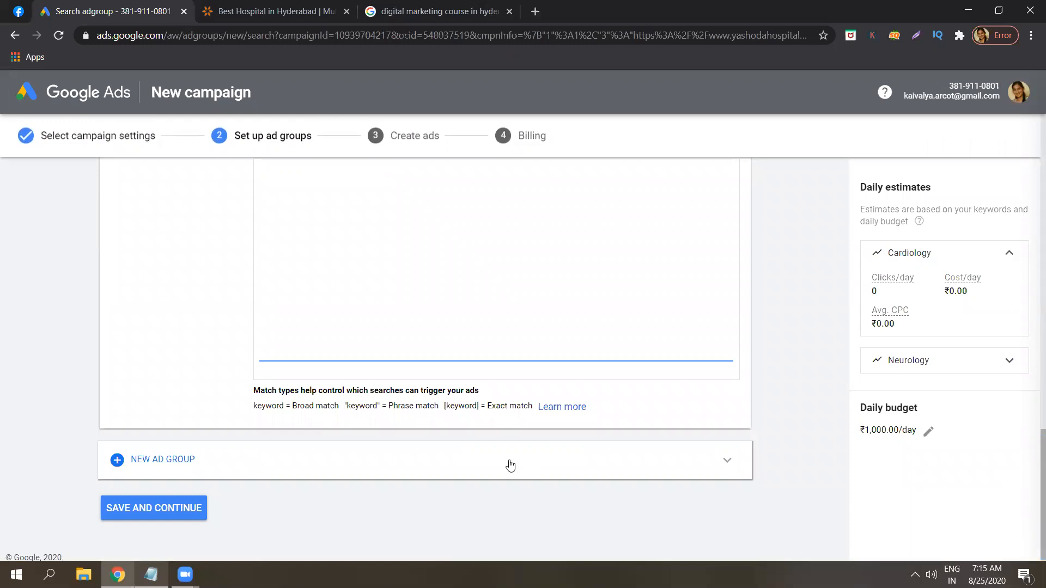
click(151, 575)
click(474, 173)
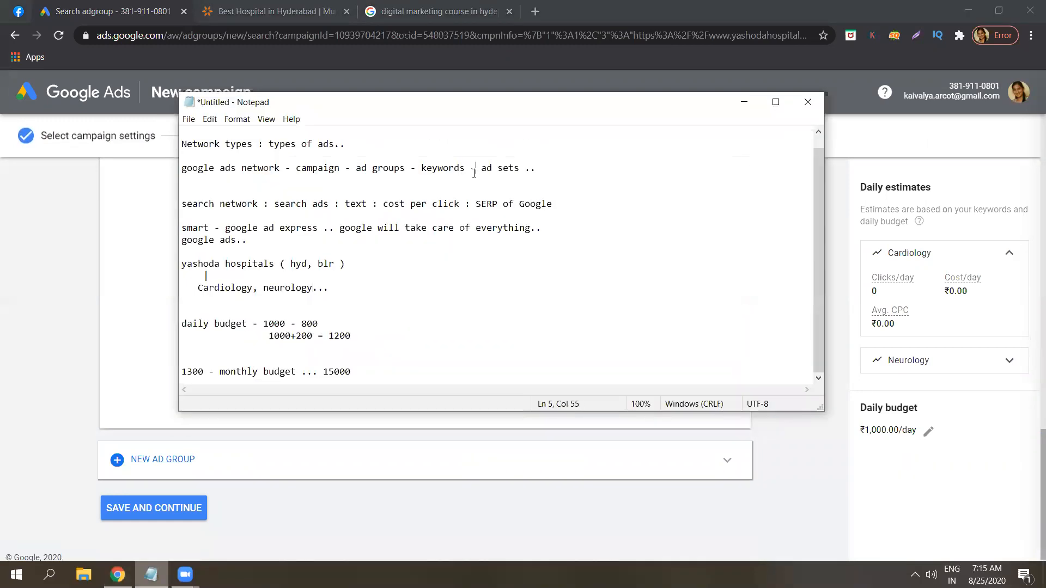
click(751, 104)
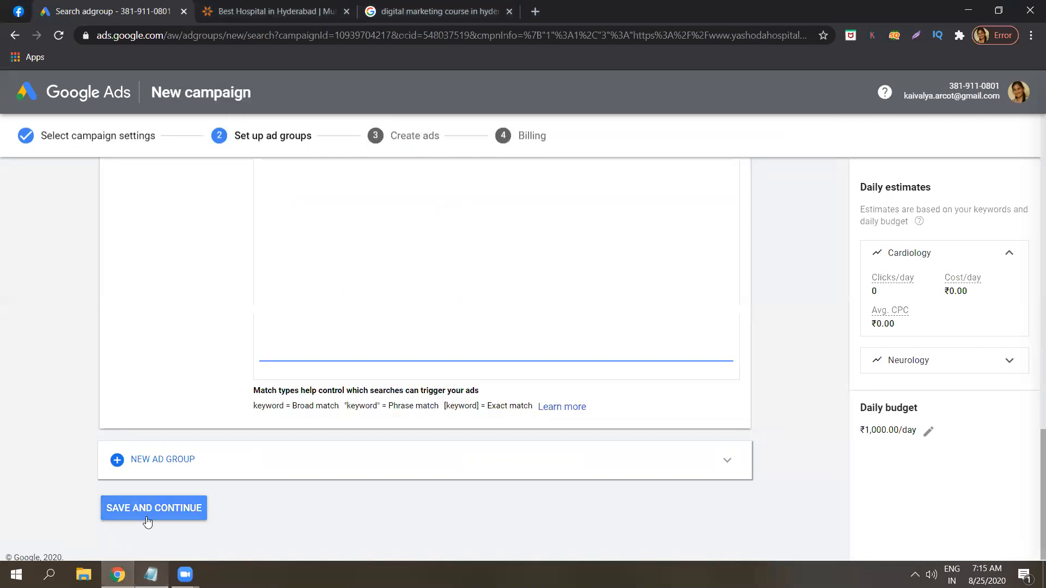
click(154, 507)
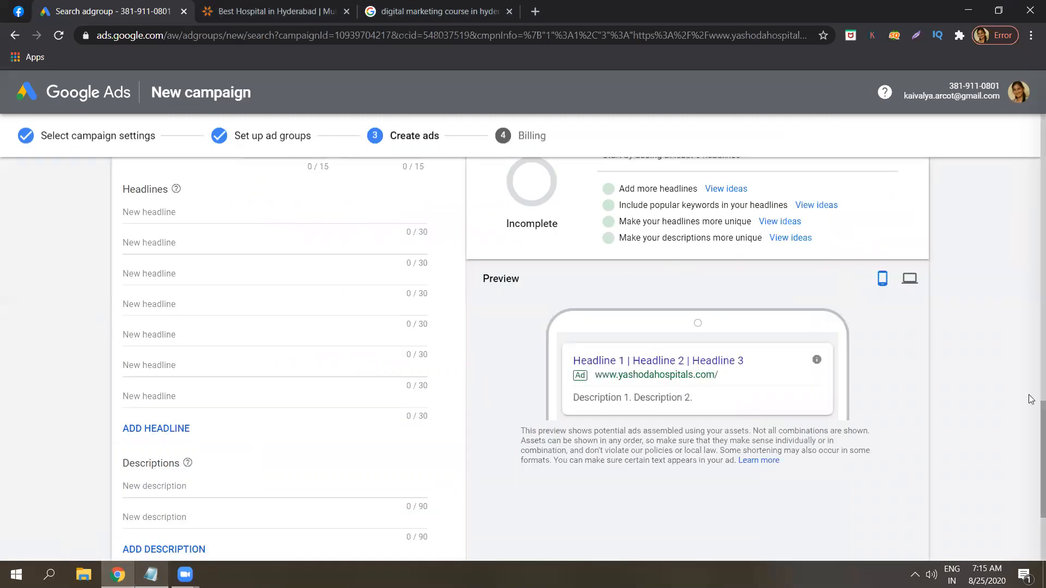
Examine the prefilled final URL, headlines, descriptions, ad strength and preview of the search ad
drag(1032, 422, 1031, 204)
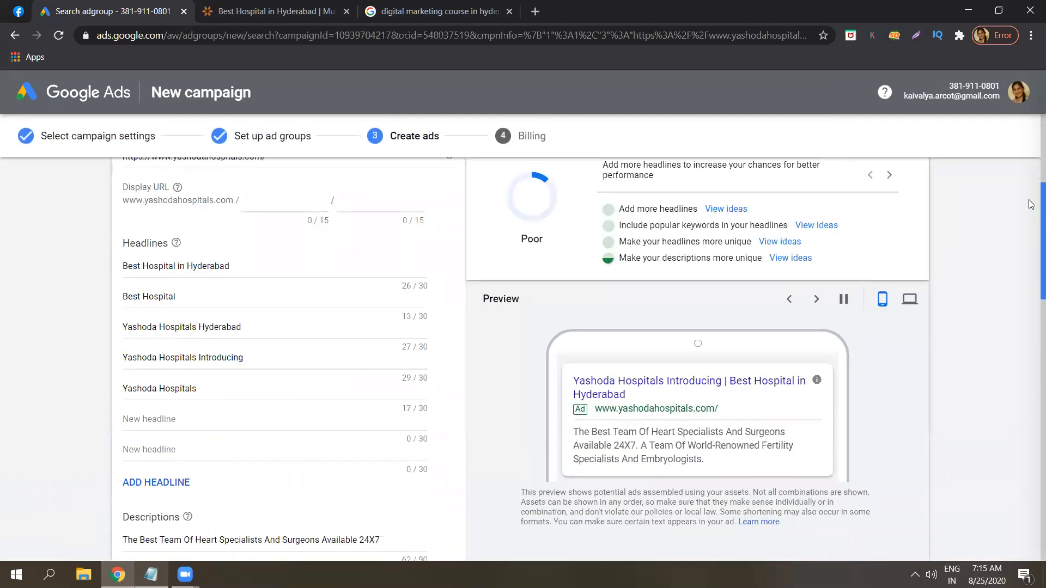
scroll(1031, 204, up, 1)
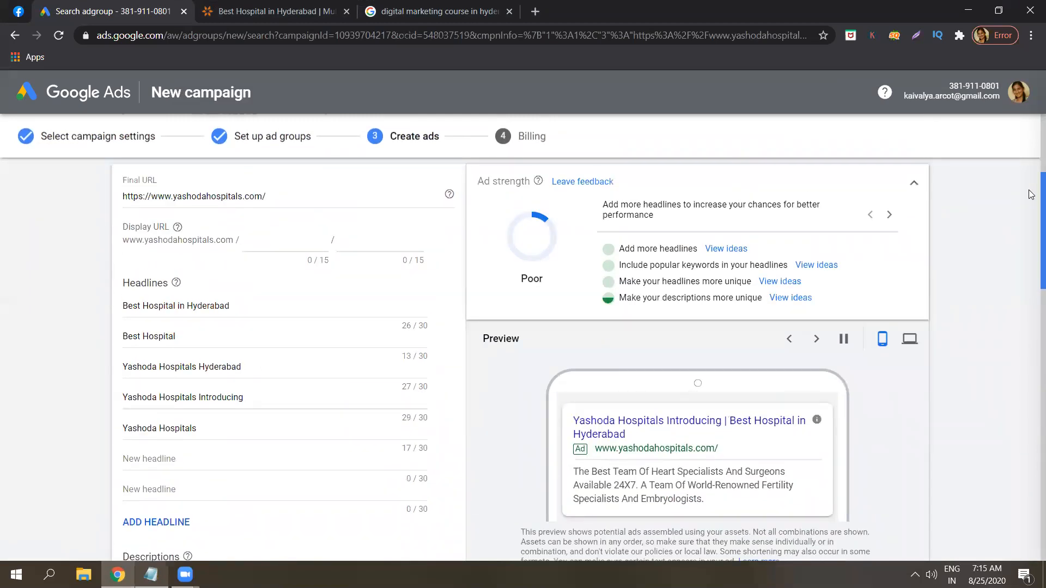
mouse_move(1032, 205)
mouse_down()
mouse_move(1031, 228)
mouse_move(1031, 213)
mouse_up()
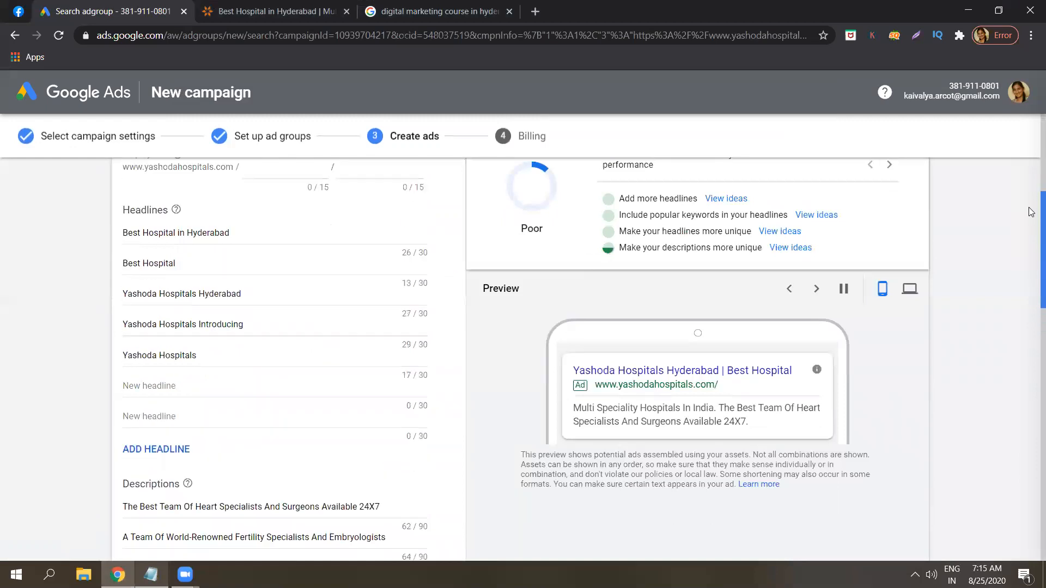
Review the prefilled headlines and browse the ad preview's asset combinations in both mobile and desktop views
scroll(1032, 193, up, 3)
scroll(1031, 173, up, 1)
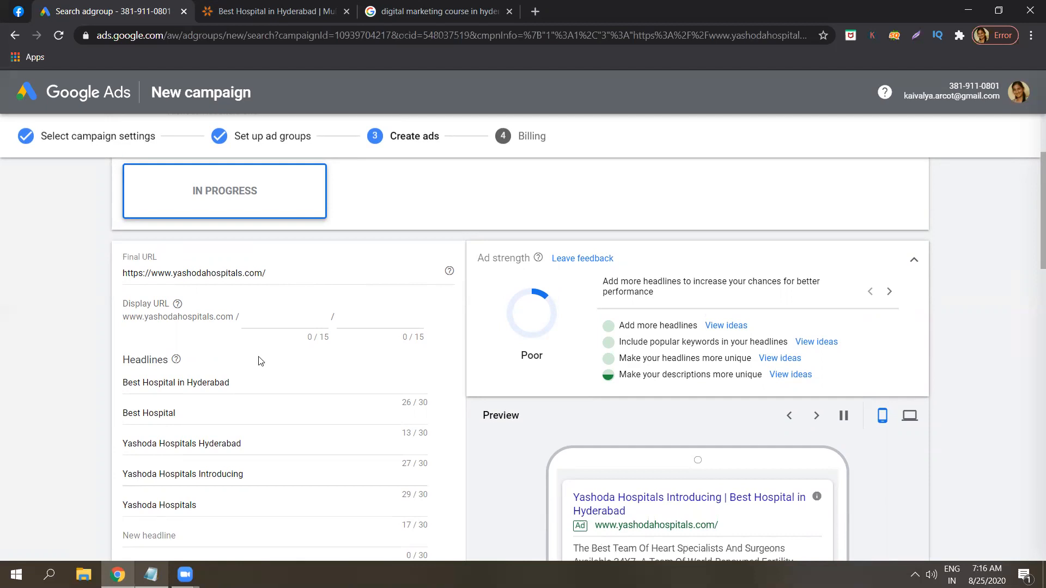
click(244, 382)
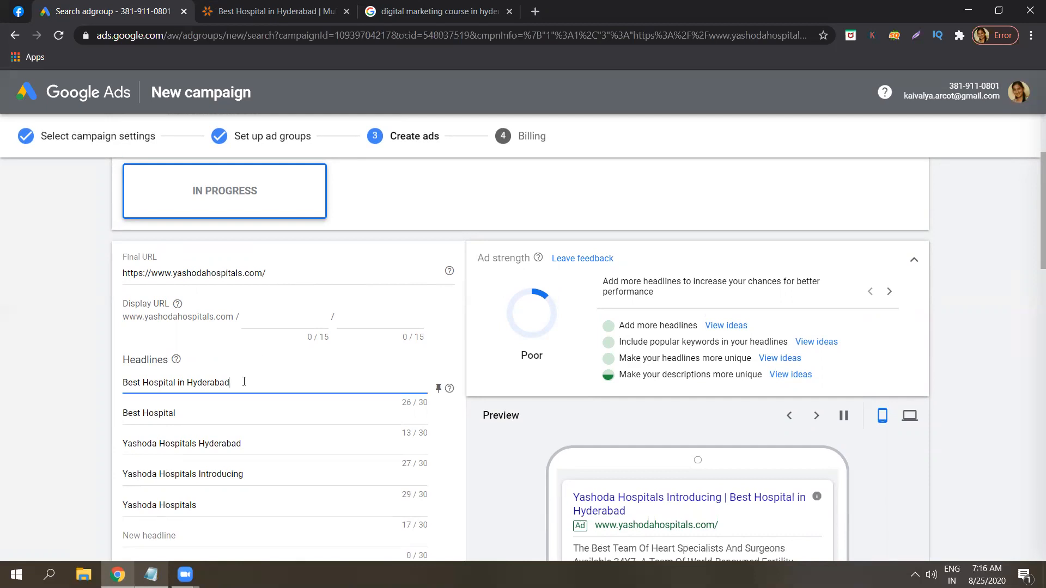
click(234, 411)
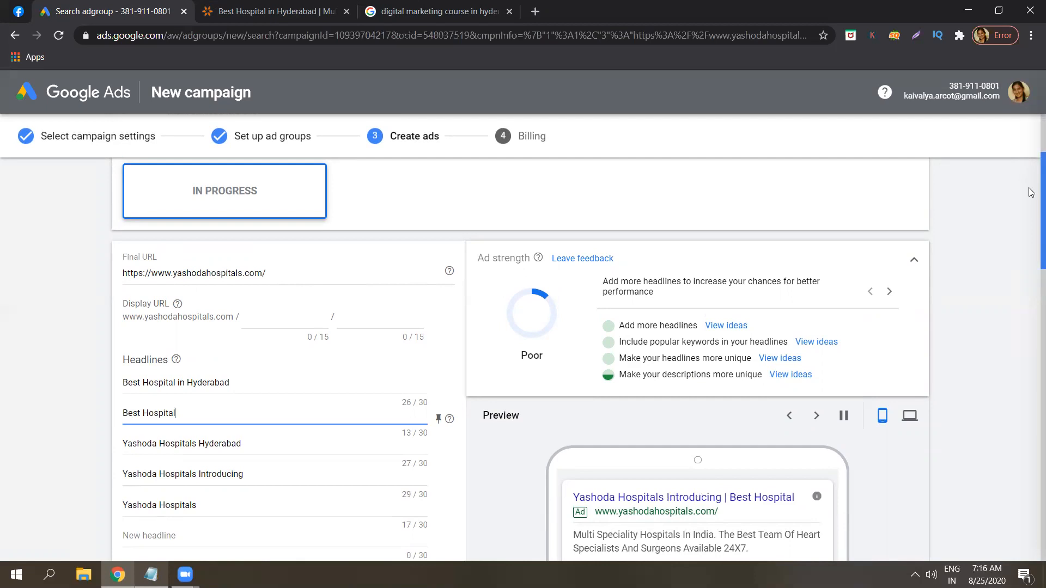
scroll(1031, 188, down, 2)
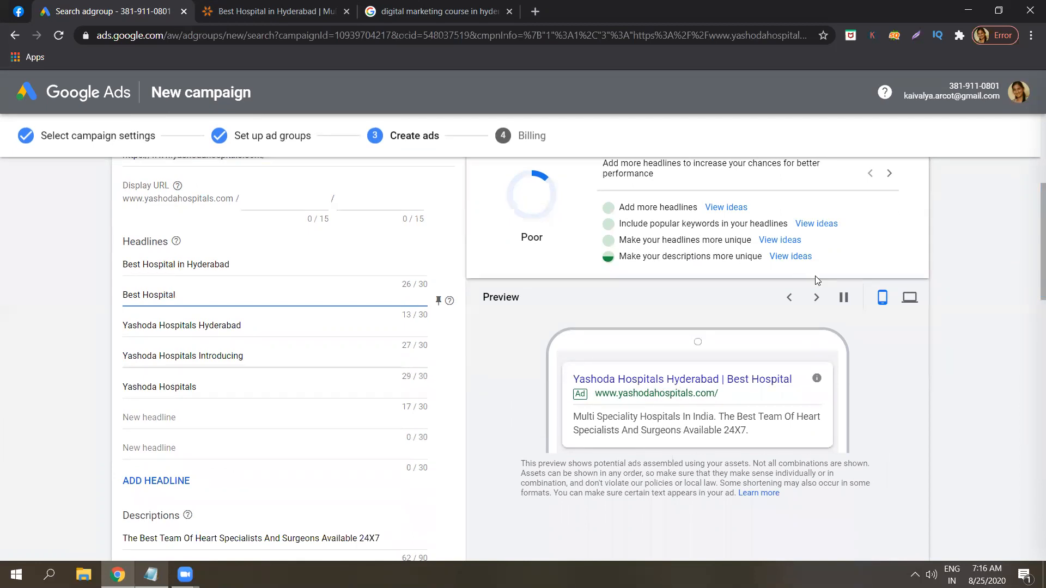
click(817, 300)
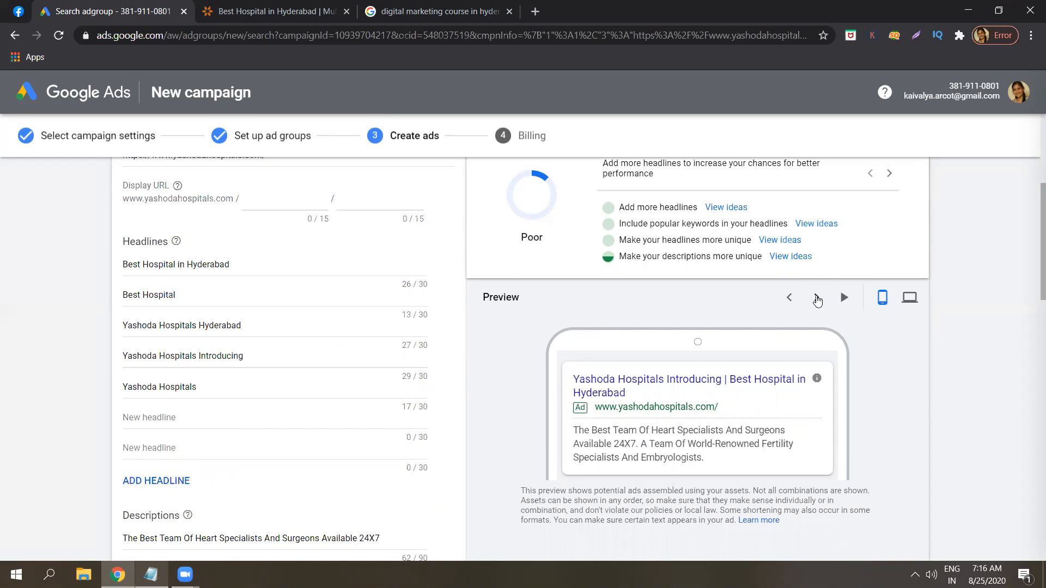
click(817, 300)
click(818, 301)
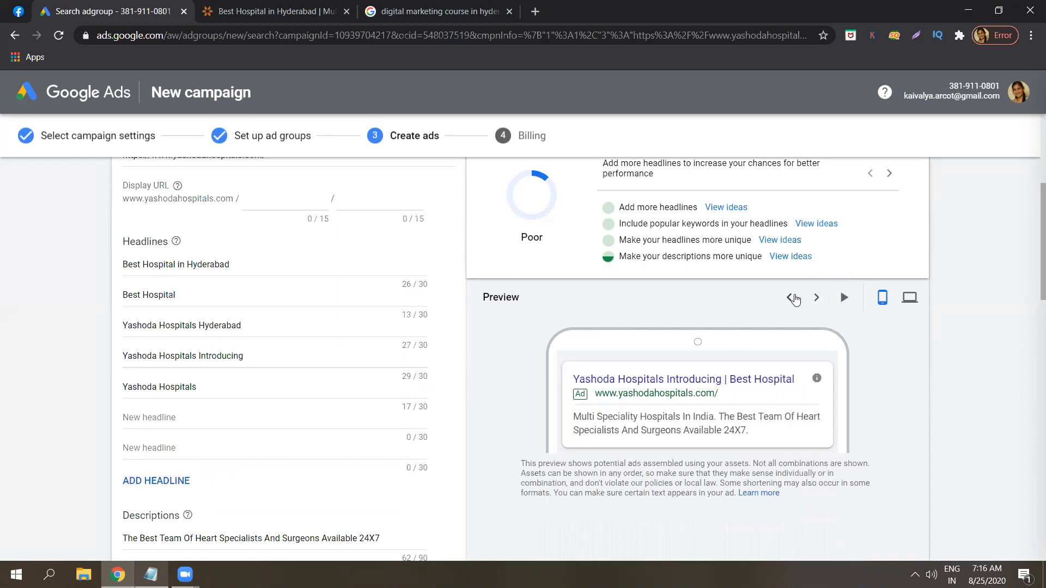
click(785, 299)
click(785, 299)
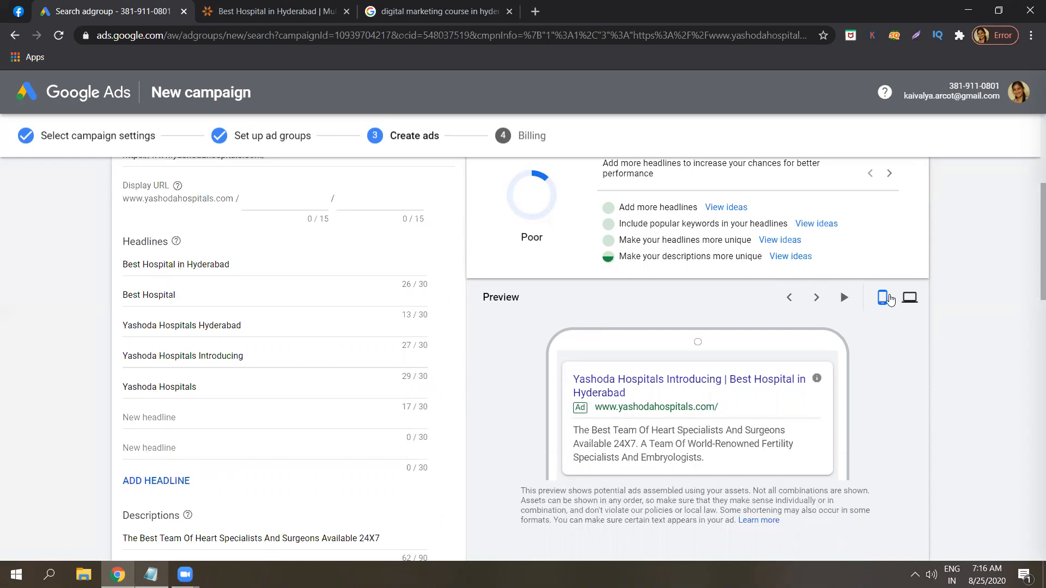
click(908, 298)
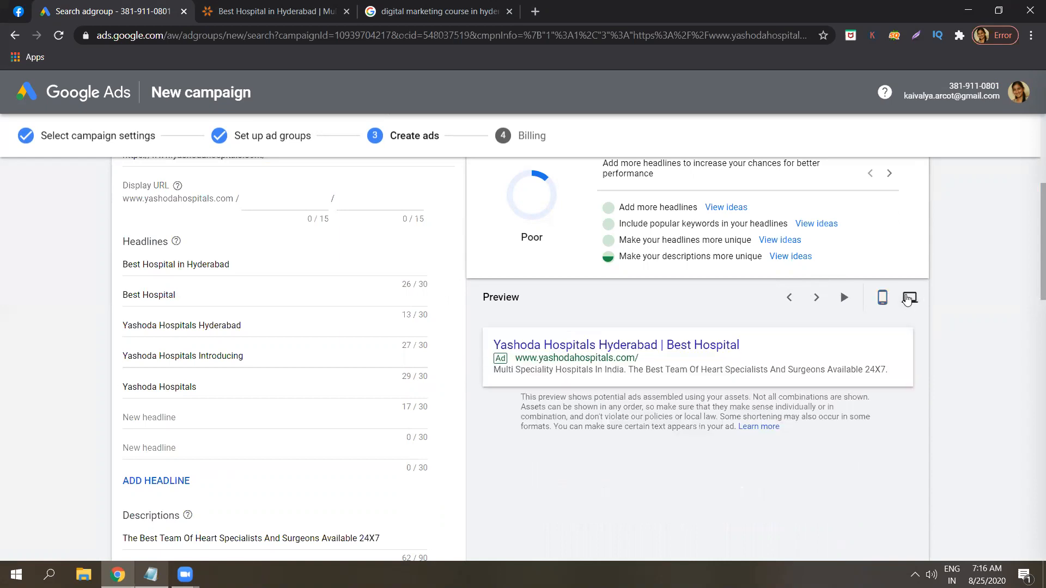
click(882, 297)
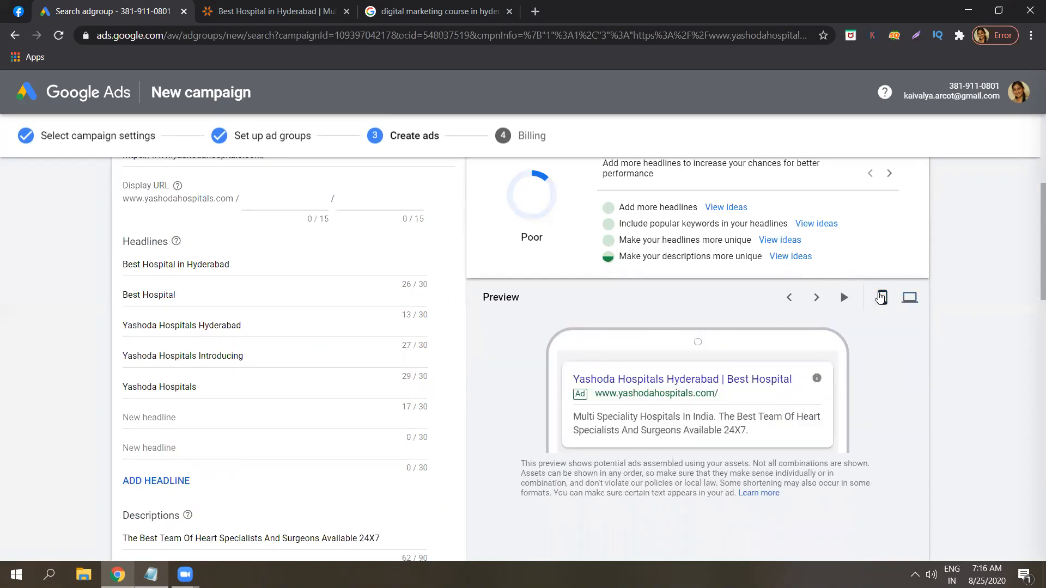
Change the city in the first headline so that it reads "Best Hospital in Benguluru"
scroll(1031, 288, down, 3)
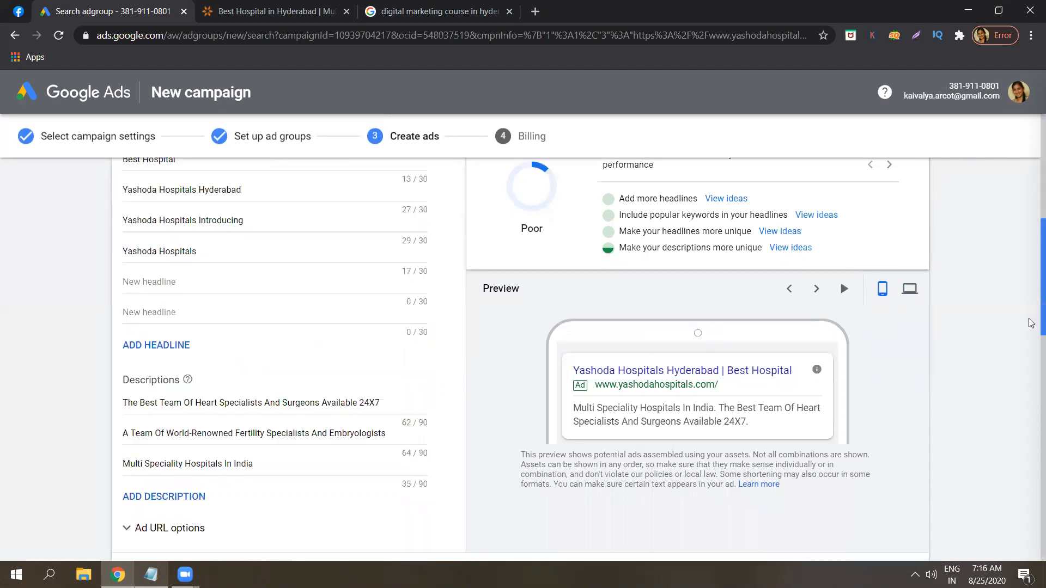
scroll(1031, 273, up, 4)
mouse_move(1029, 256)
mouse_down()
mouse_move(1029, 274)
mouse_move(1030, 262)
mouse_up()
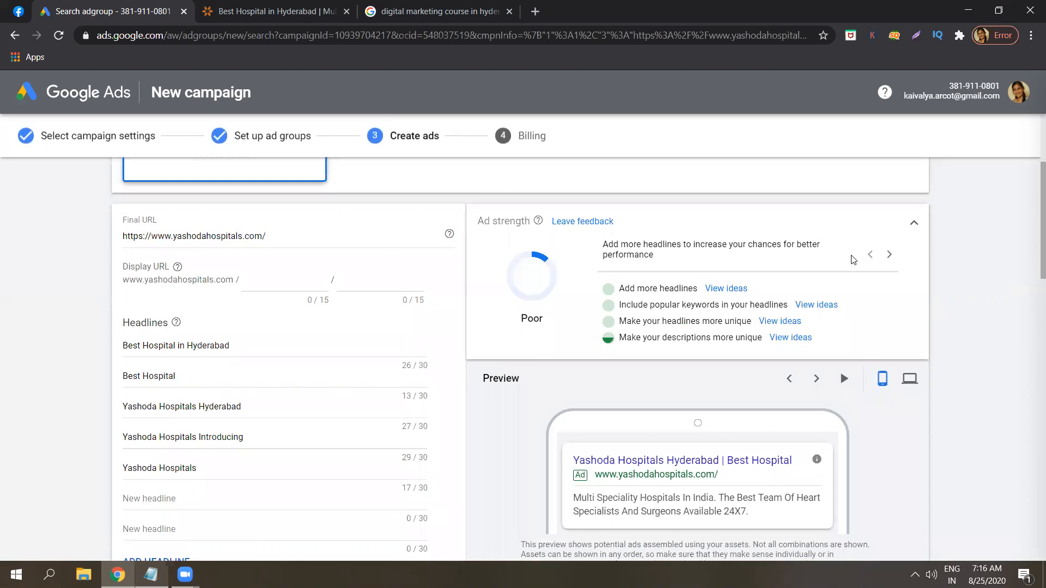
click(242, 345)
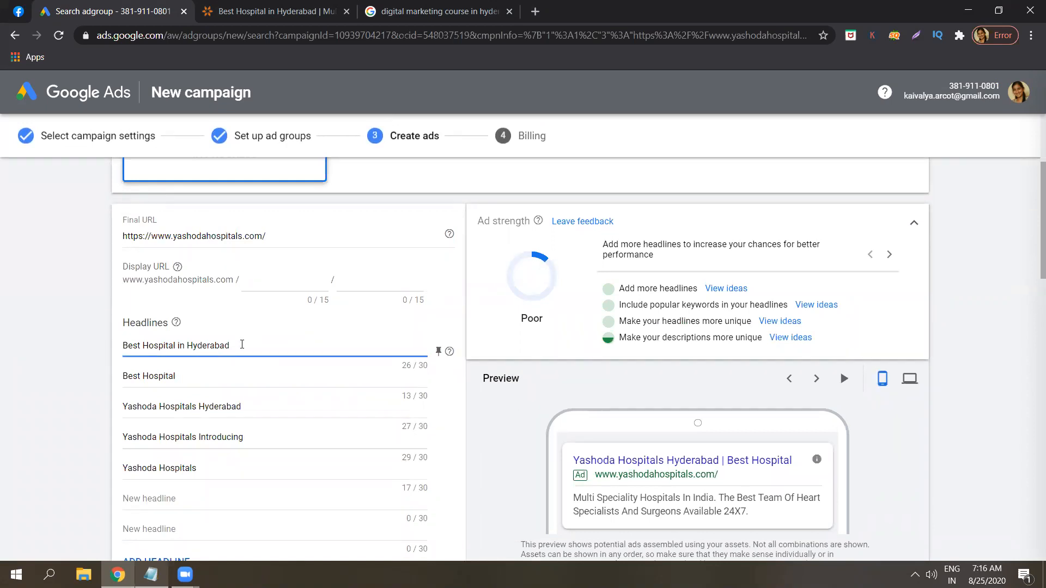
key(BackSpace)
key(BackSpace)
key(BackSpace)
key(BackSpace)
key(BackSpace)
key(BackSpace)
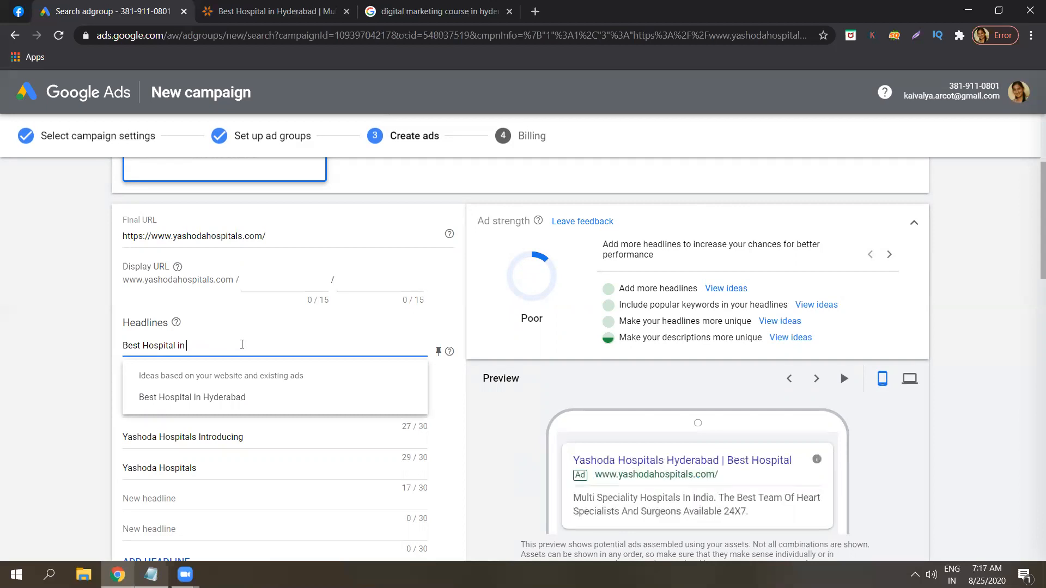
key(Caps_Lock)
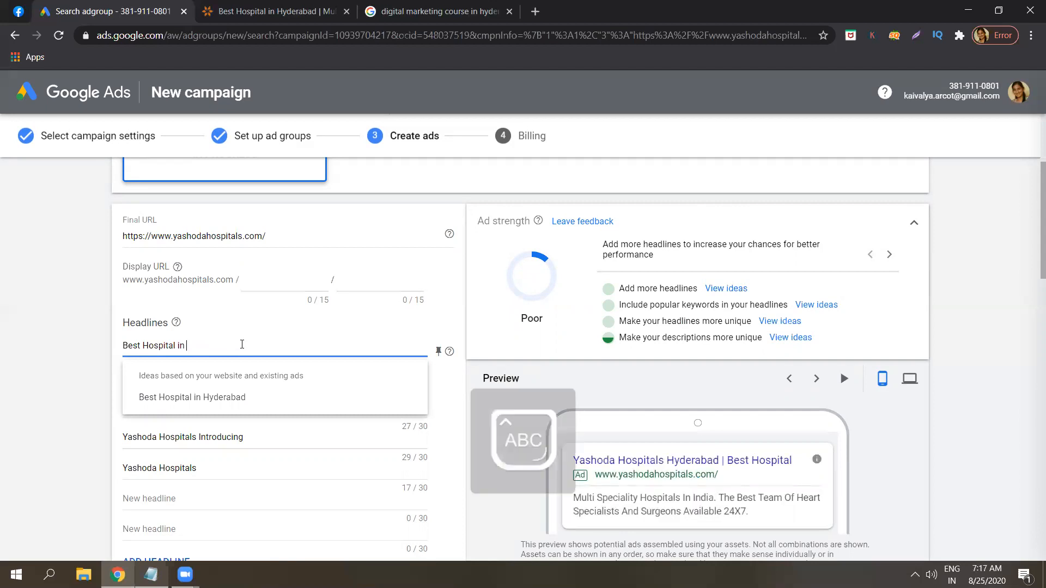
text(B)
key(Caps_Lock)
text(enguluru)
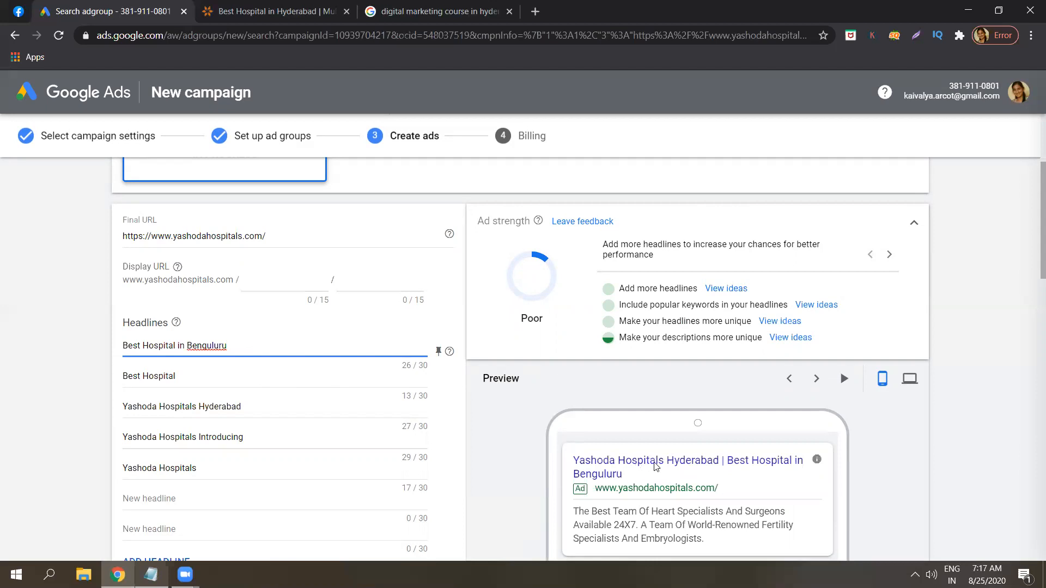
Clear the second headline, "Best Hospital", leaving its field empty
click(250, 389)
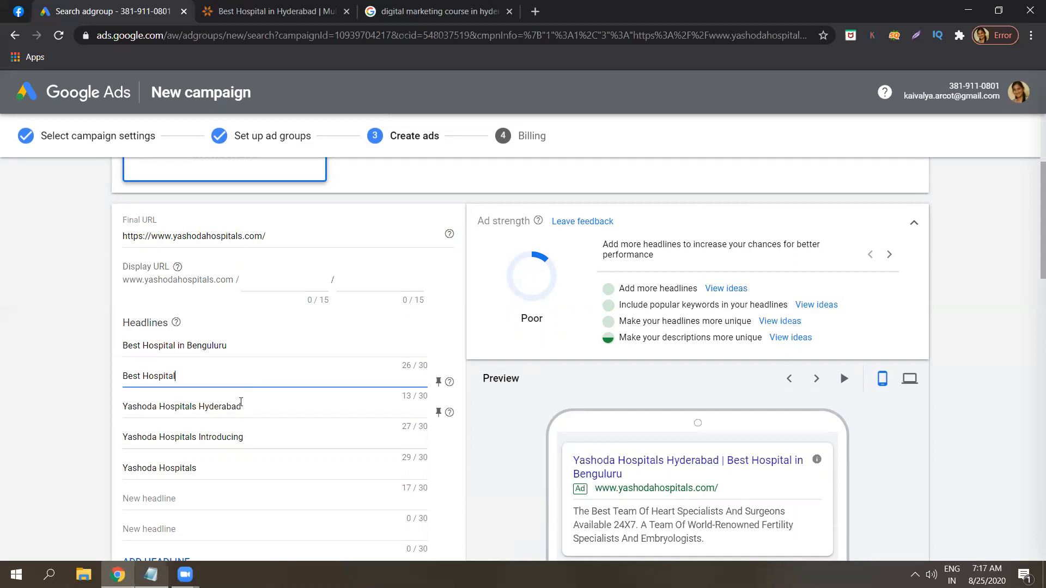
double_click(233, 375)
key(ctrl+a)
key(BackSpace)
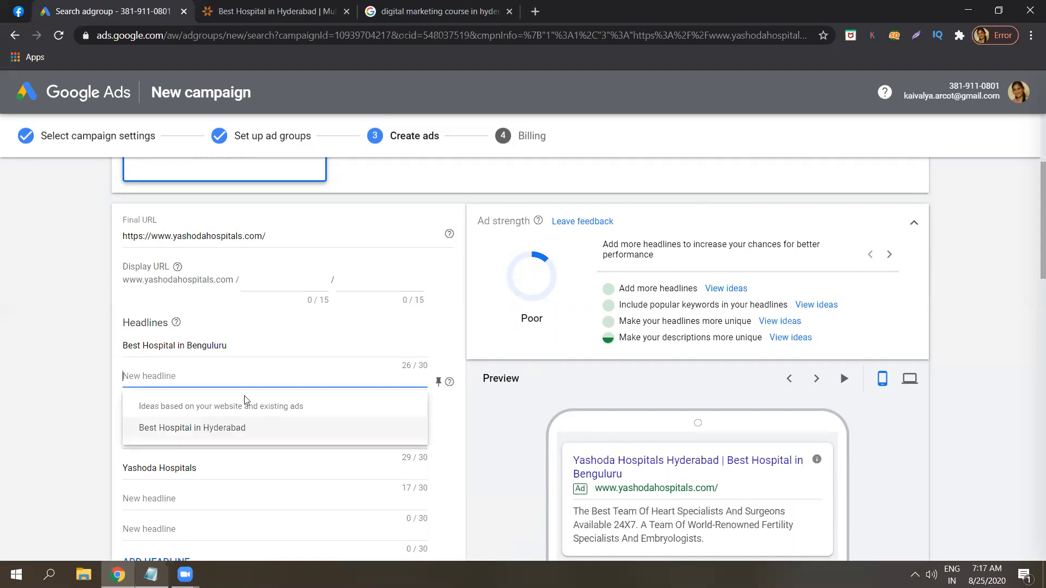
click(88, 414)
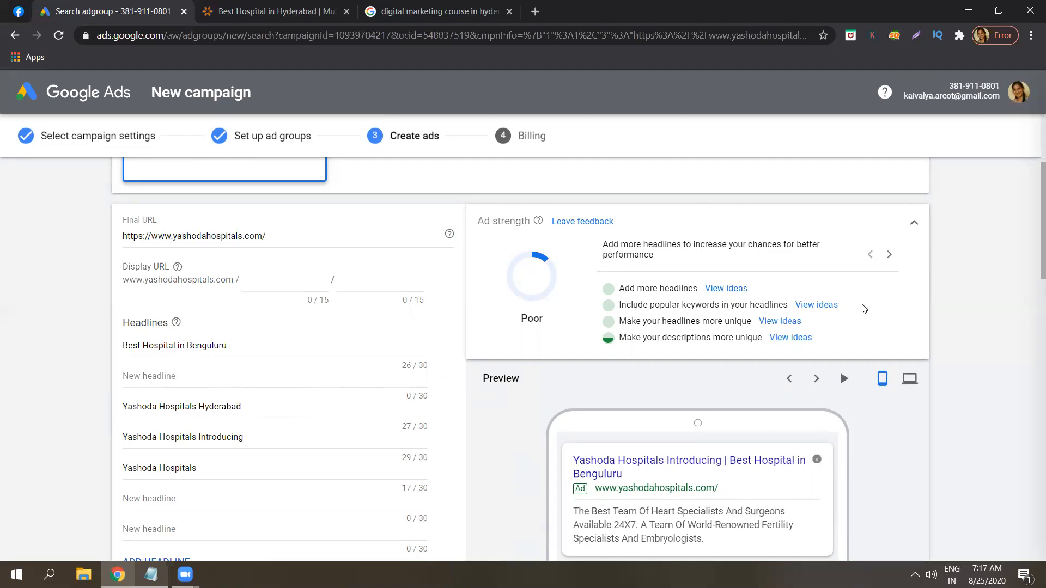
Read the help note on pinning a headline to a specific position for the empty second headline
scroll(1031, 276, down, 1)
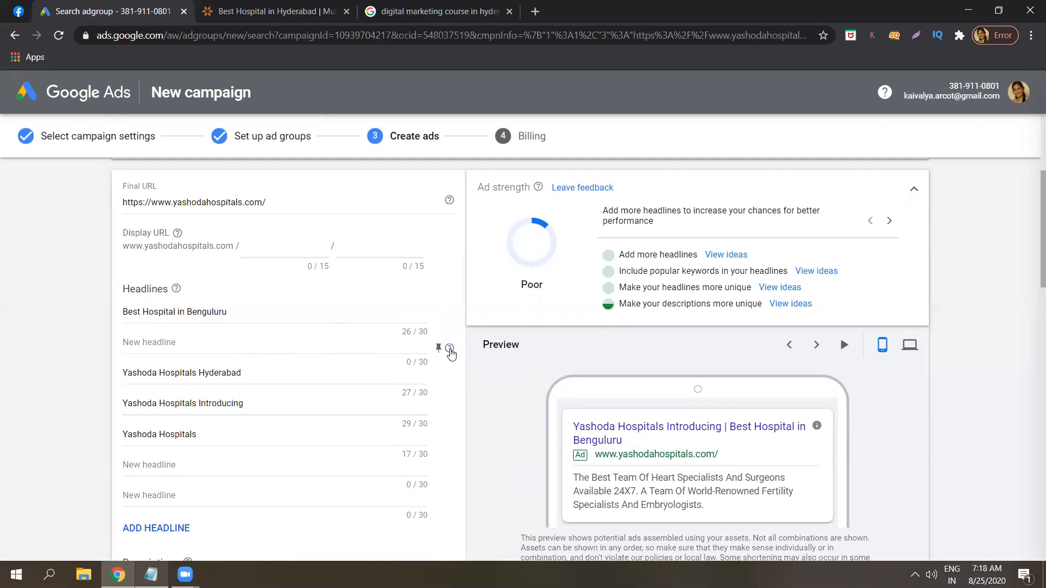
mouse_move(450, 353)
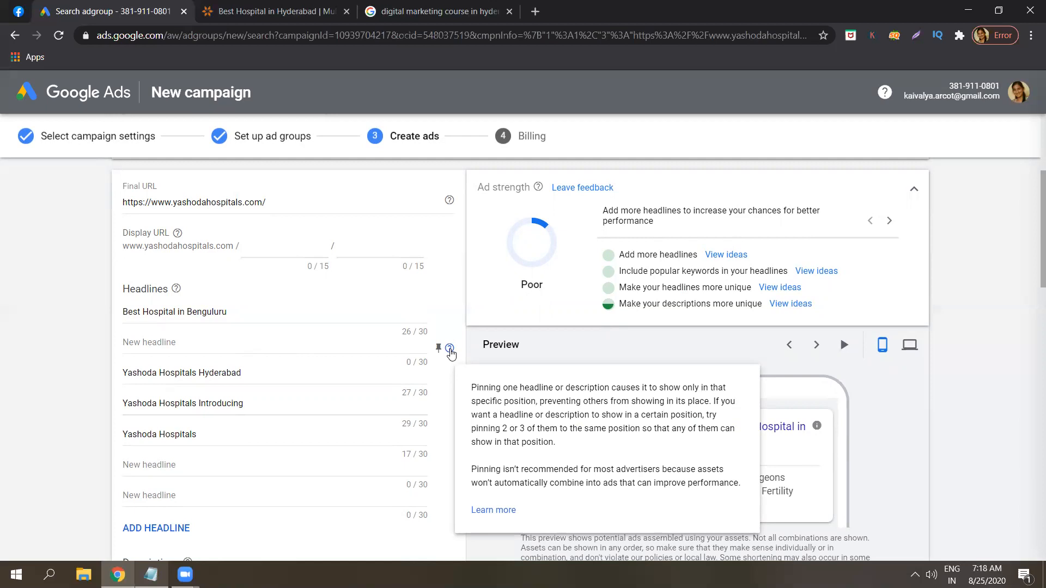
mouse_move(450, 350)
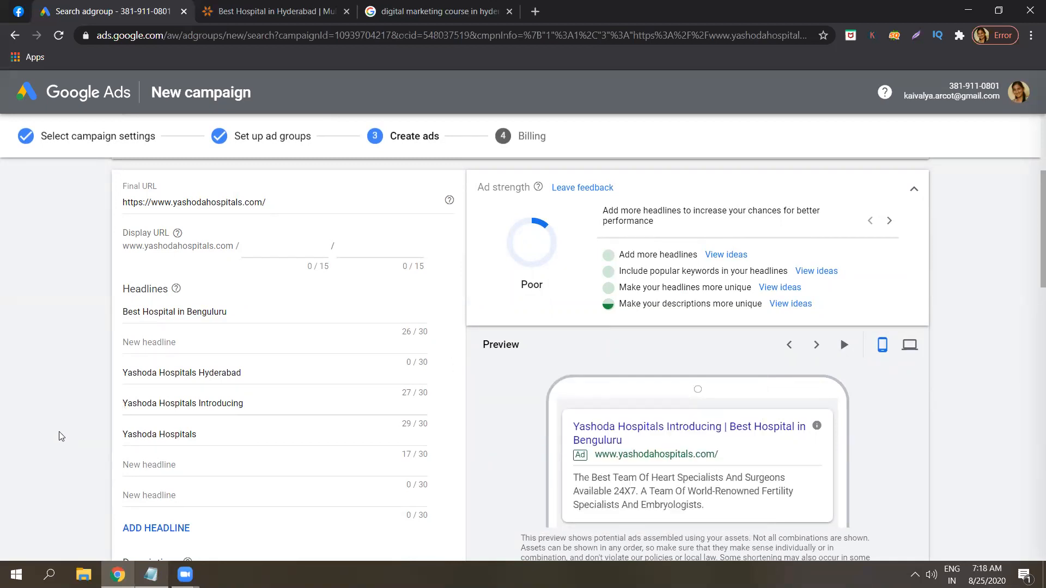
click(187, 339)
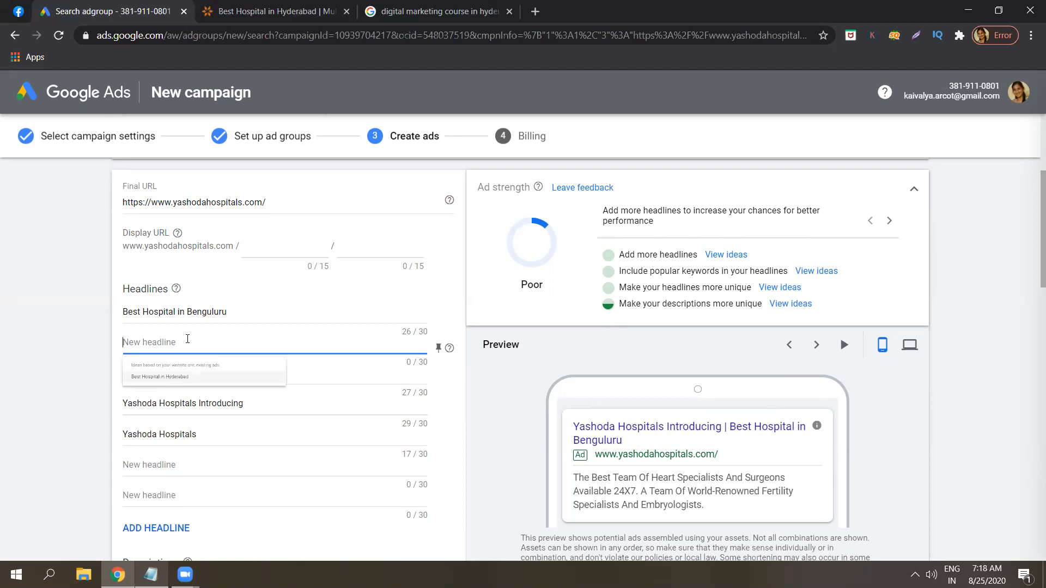
click(81, 385)
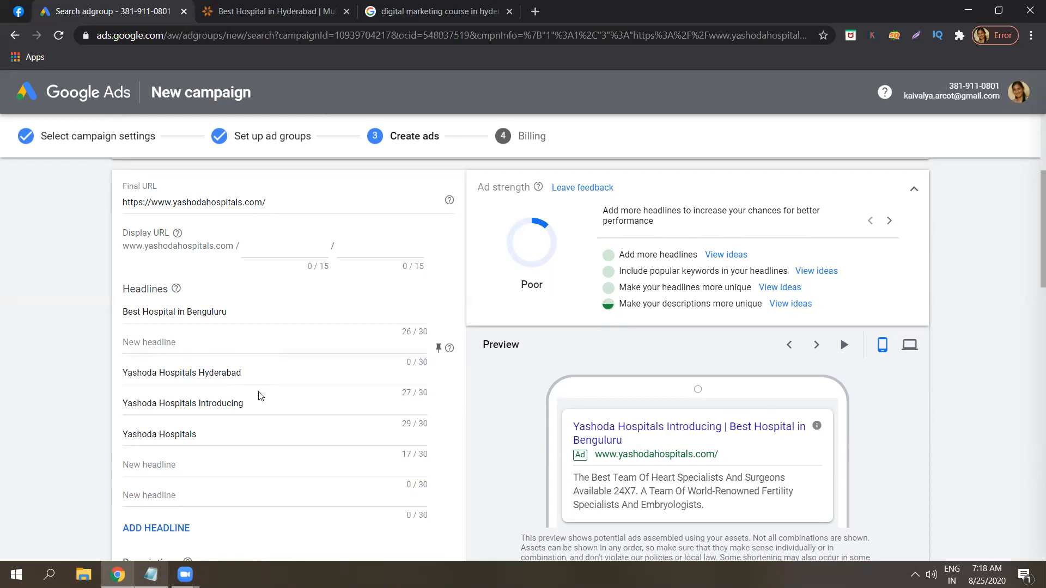
Clear the remaining prefilled headlines "Yashoda Hospitals Introducing", "Yashoda Hospitals Hyderabad" and "Yashoda Hospitals"
click(318, 405)
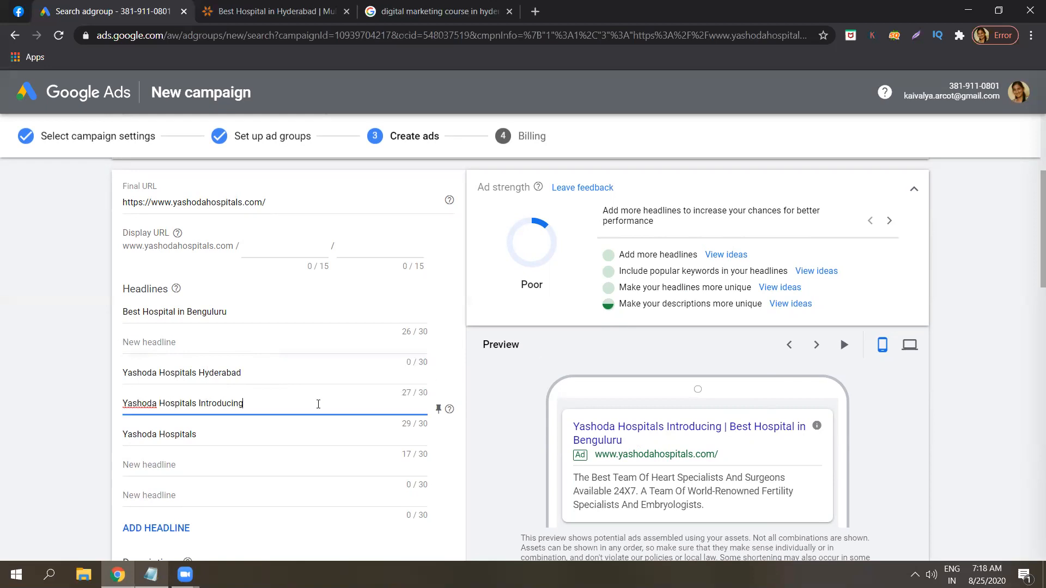
key(ctrl+a)
key(BackSpace)
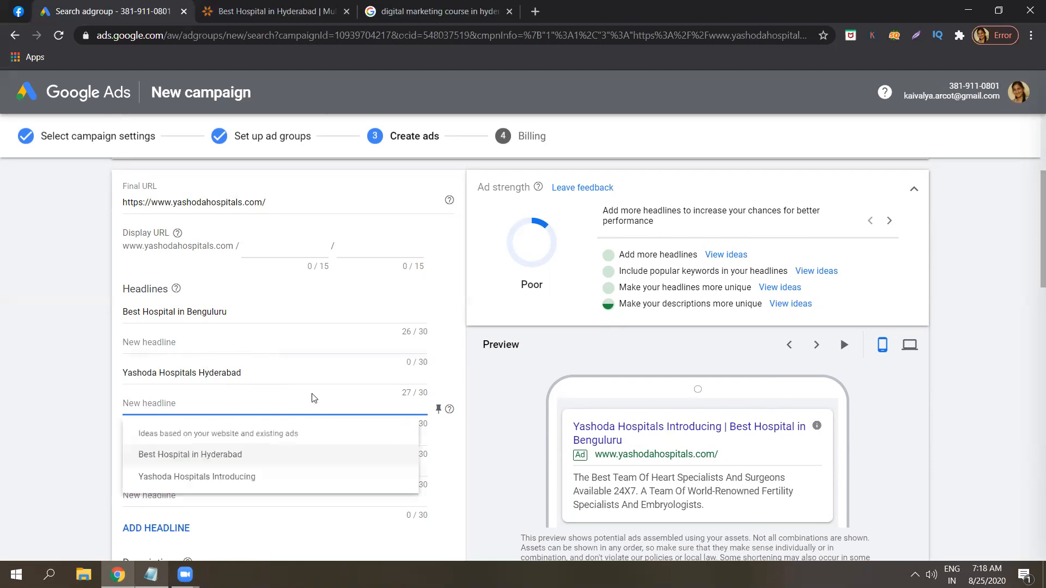
click(306, 368)
click(276, 371)
key(ctrl+a)
key(BackSpace)
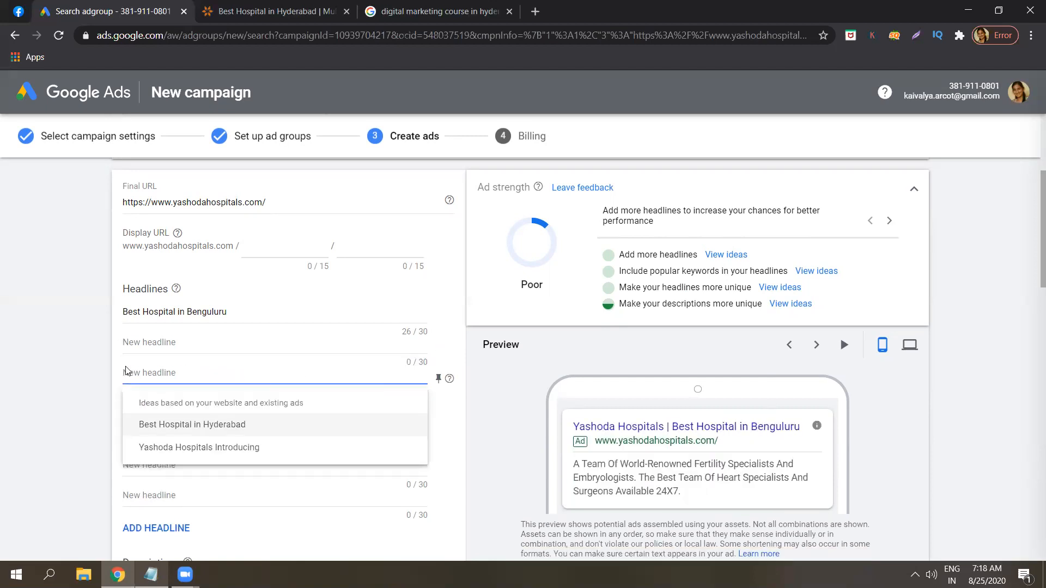
click(102, 368)
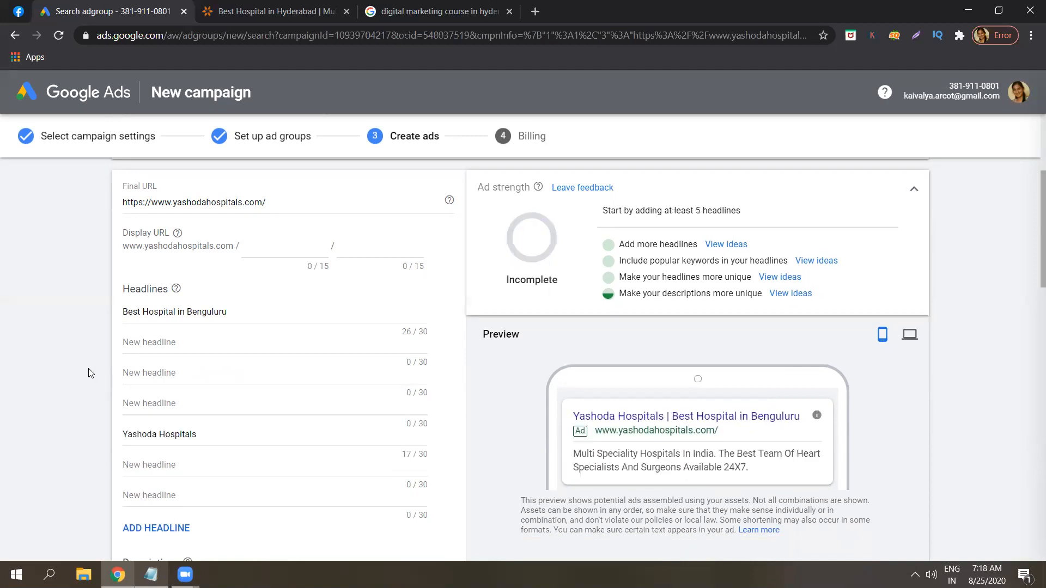
triple_click(204, 434)
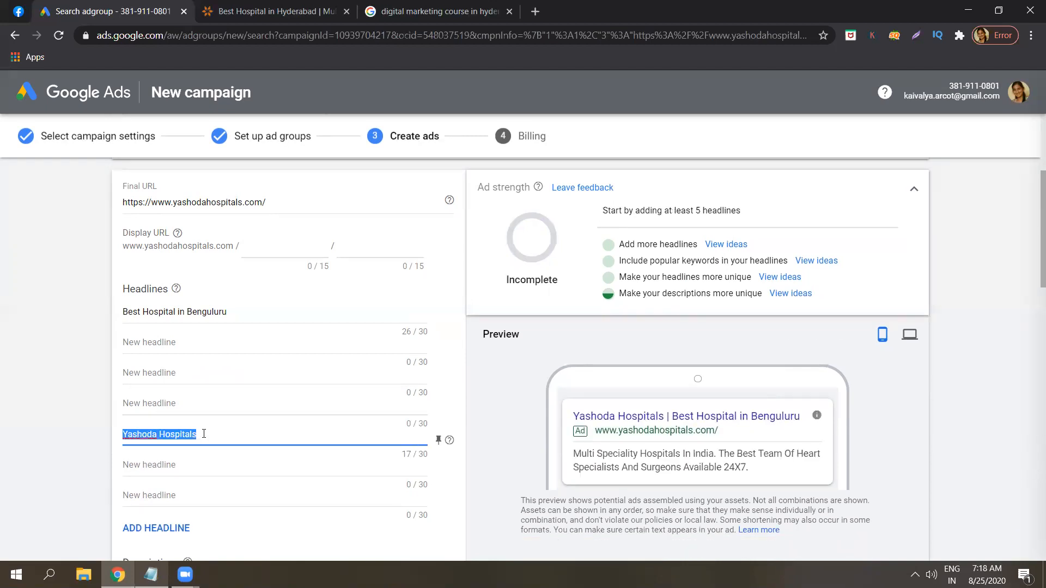
key(BackSpace)
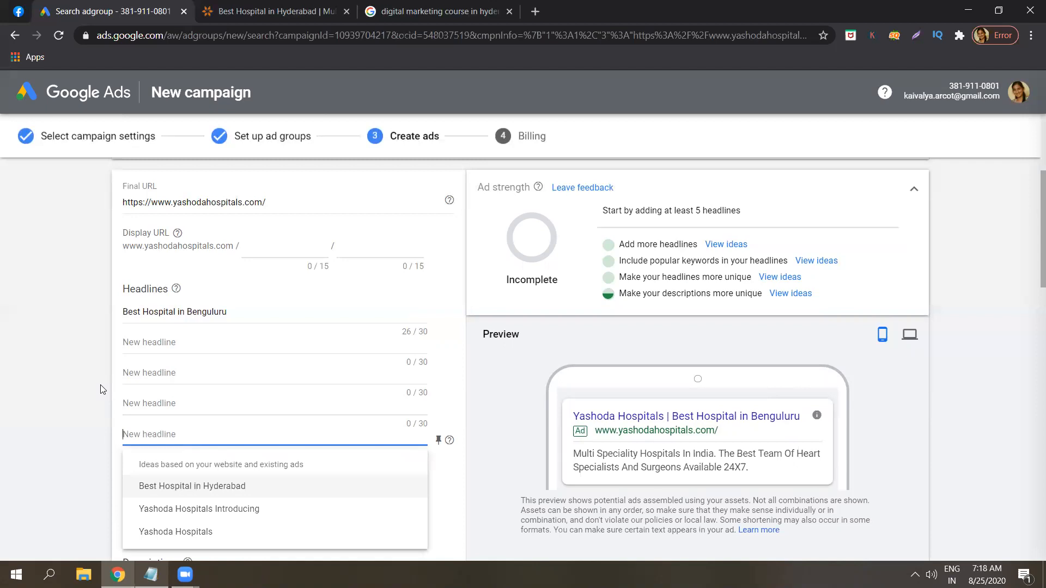
click(107, 383)
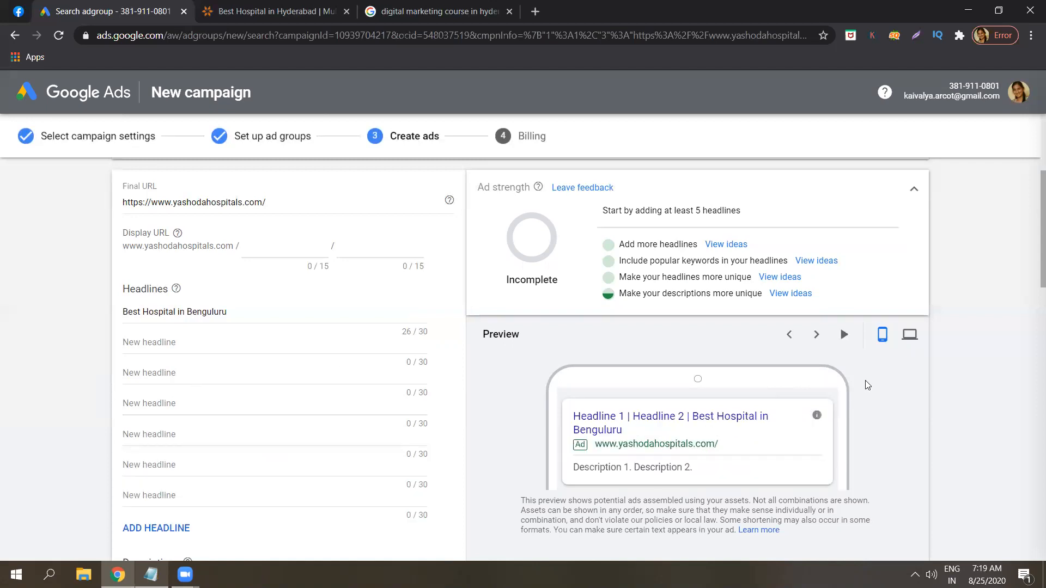
mouse_move(1031, 280)
mouse_down()
mouse_move(1032, 327)
mouse_move(1031, 283)
mouse_up()
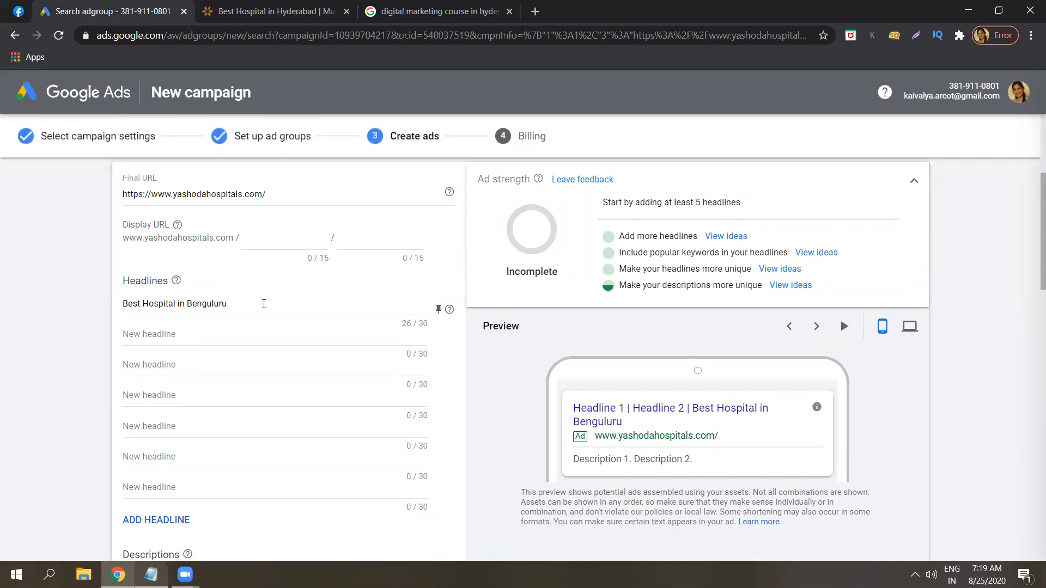
click(240, 336)
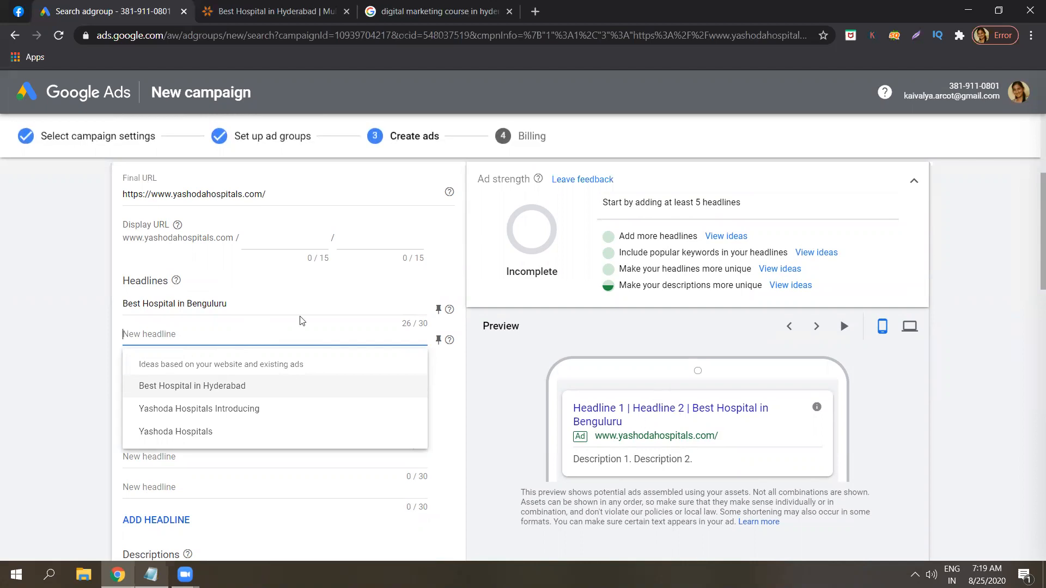
click(245, 332)
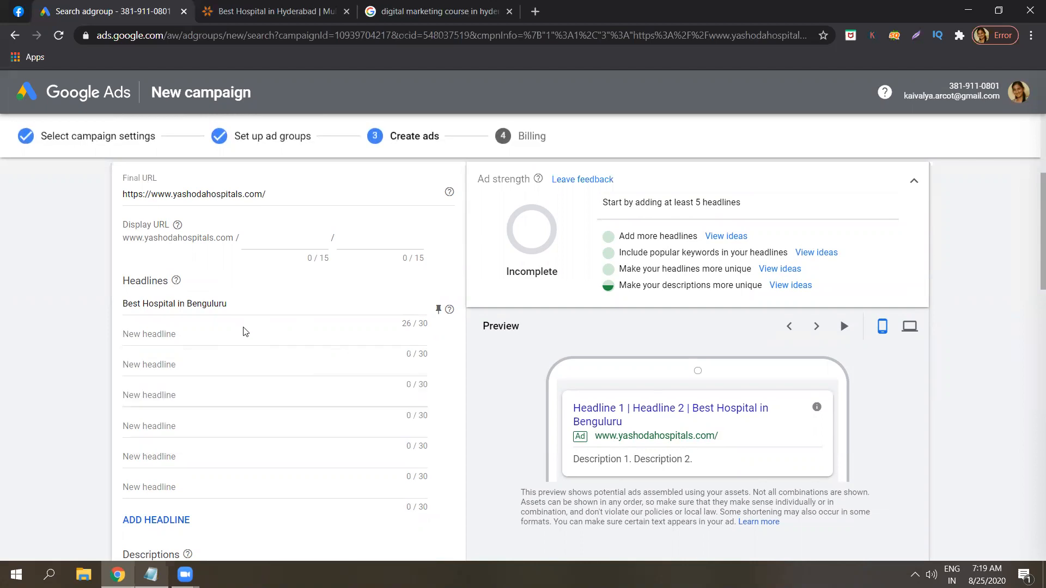
click(217, 331)
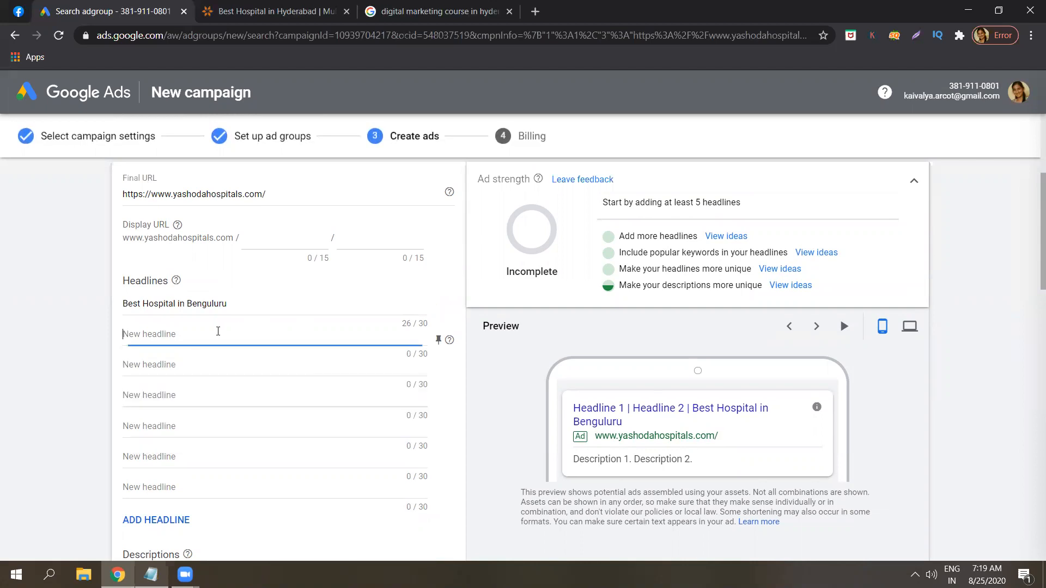
text(Ya)
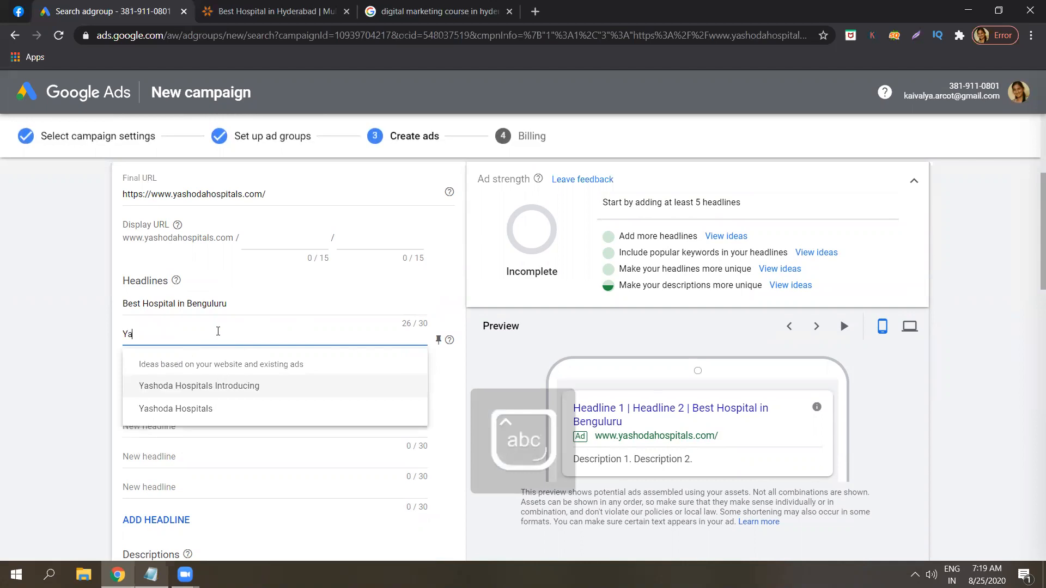
text(shoda)
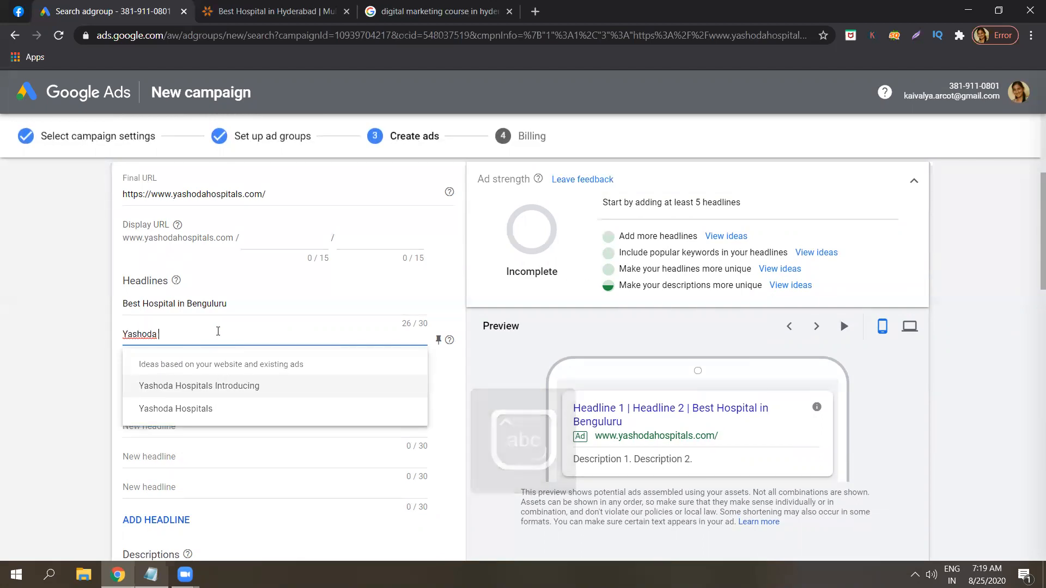
text( H)
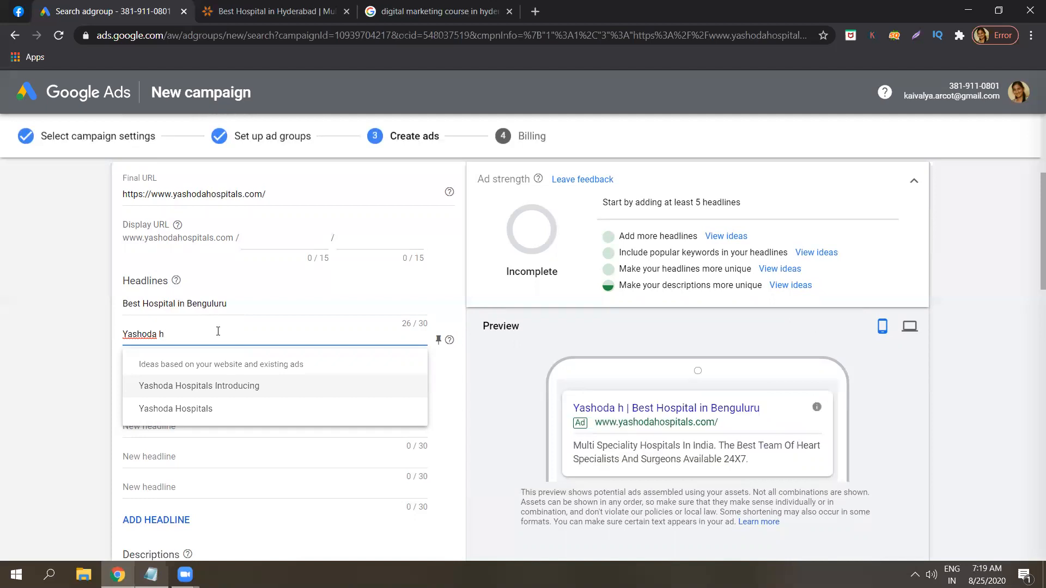
text(osp)
key(BackSpace)
key(BackSpace)
key(BackSpace)
key(BackSpace)
key(BackSpace)
key(BackSpace)
key(BackSpace)
key(BackSpace)
key(BackSpace)
key(BackSpace)
key(BackSpace)
key(BackSpace)
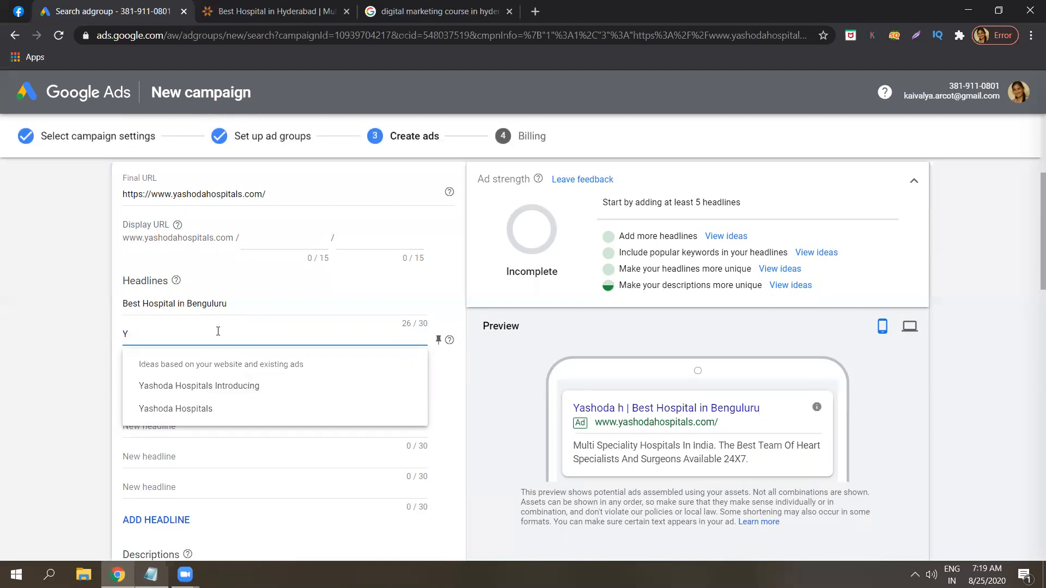
key(BackSpace)
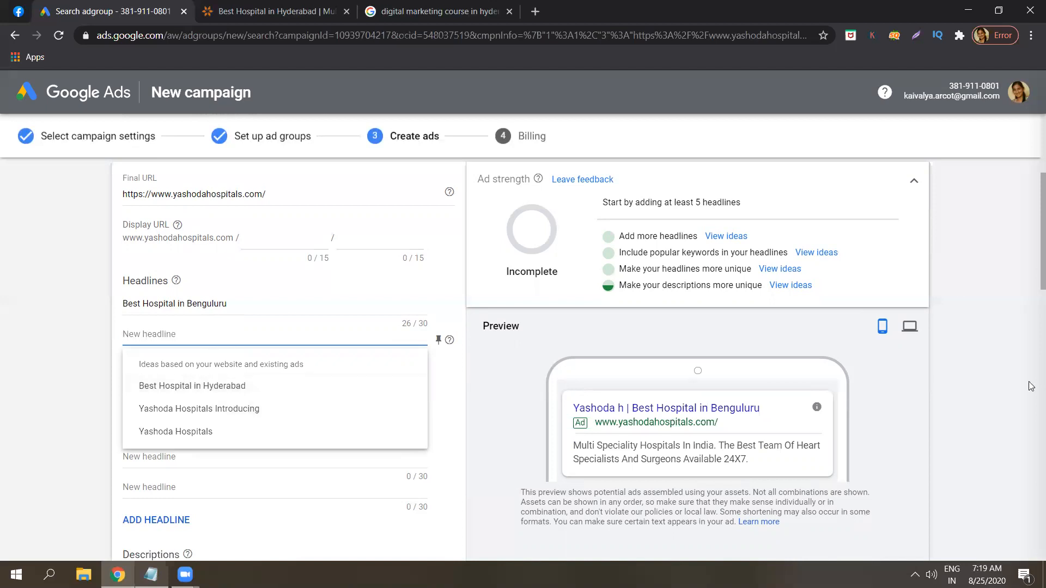
Enter "Best Cardiology hospital" as the second headline of the Cardiology ad group's ad
scroll(1031, 245, up, 4)
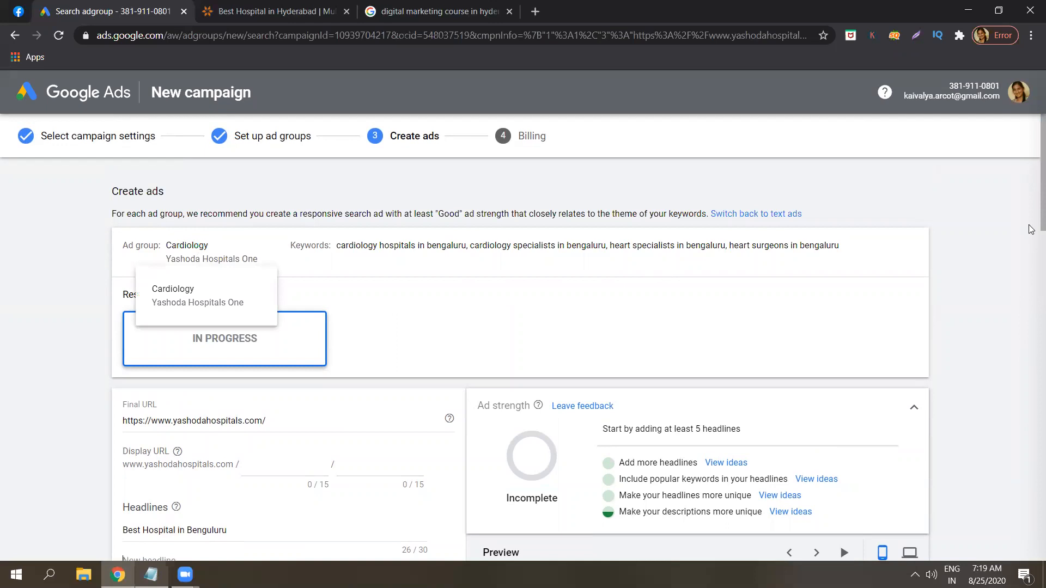
scroll(1031, 280, down, 4)
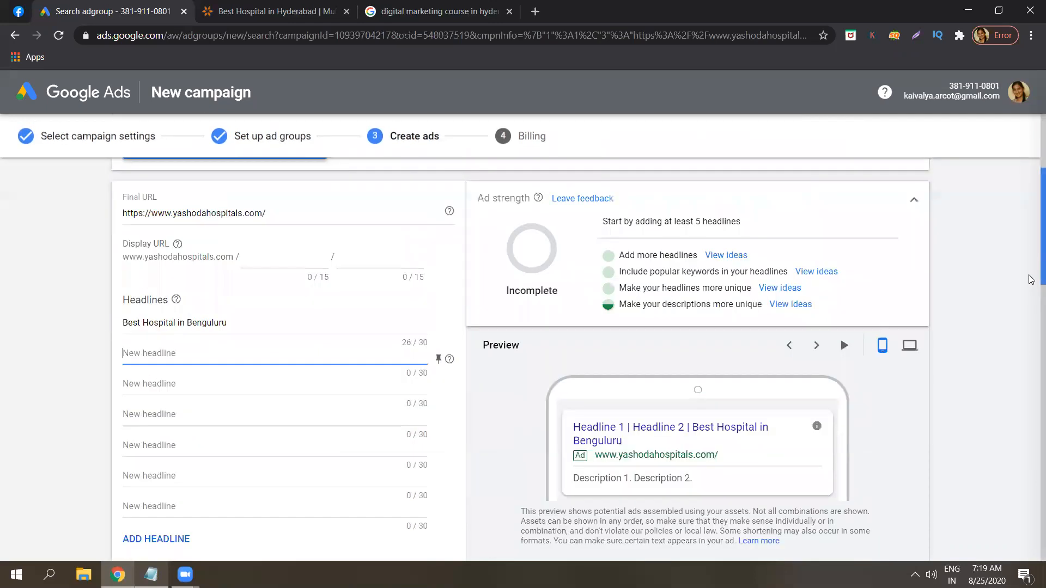
key(Caps_Lock)
text(C)
key(Caps_Lock)
key(BackSpace)
text(Best)
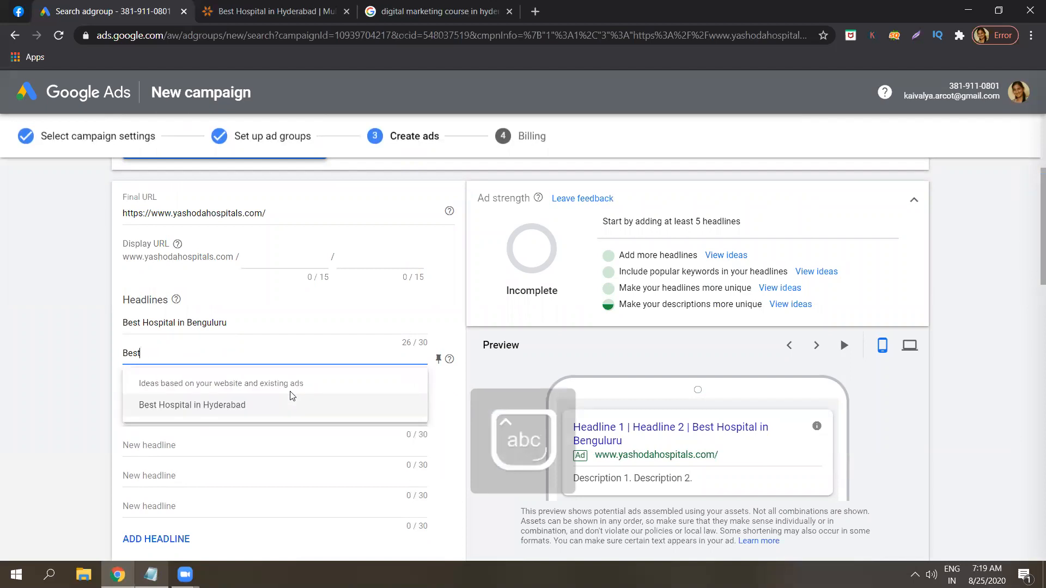
key(Caps_Lock)
text(C)
key(Caps_Lock)
text(ardiologist)
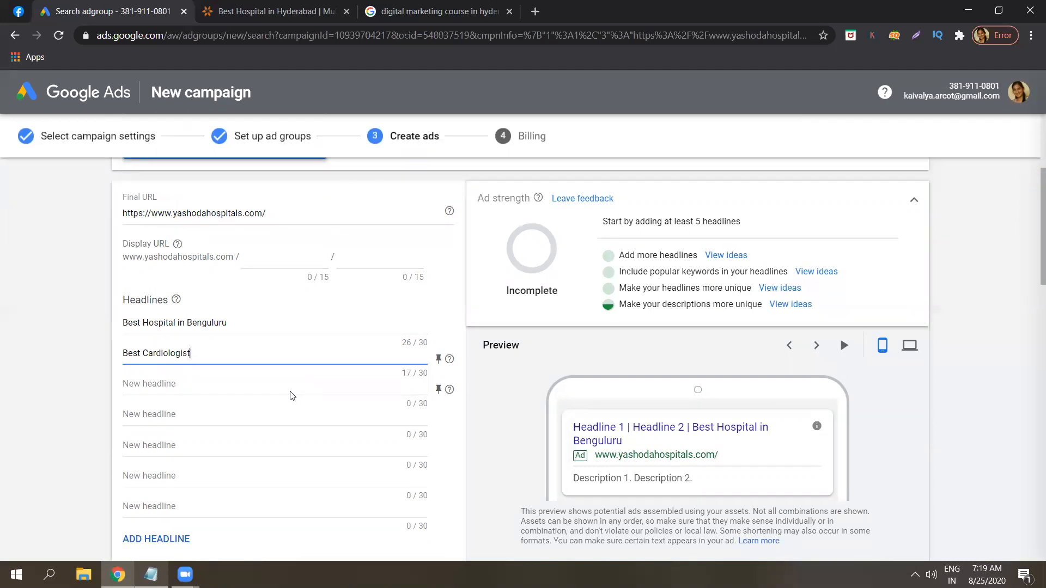
key(BackSpace)
key(BackSpace)
key(BackSpace)
text(y hospital)
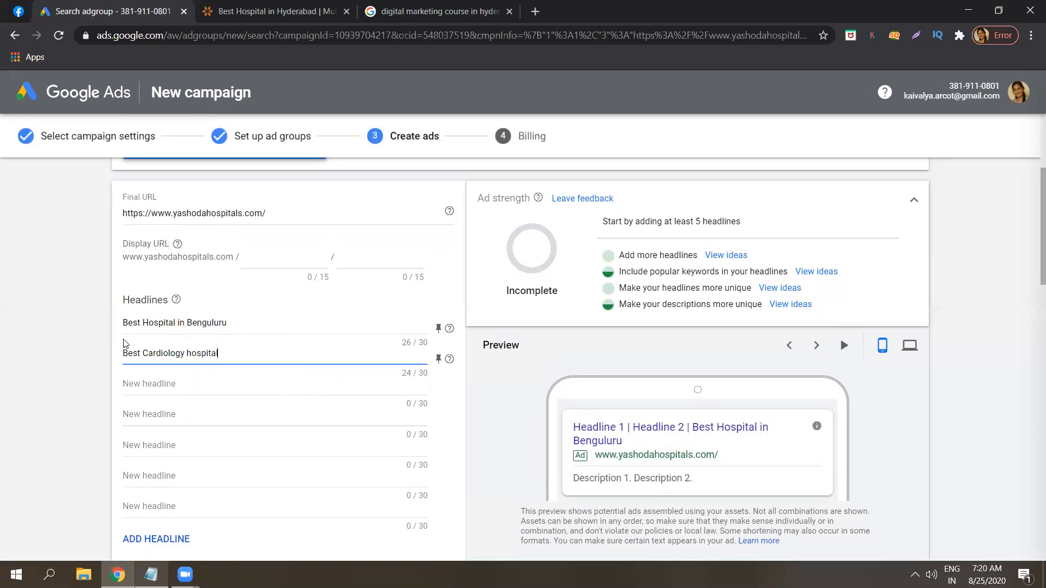
click(96, 364)
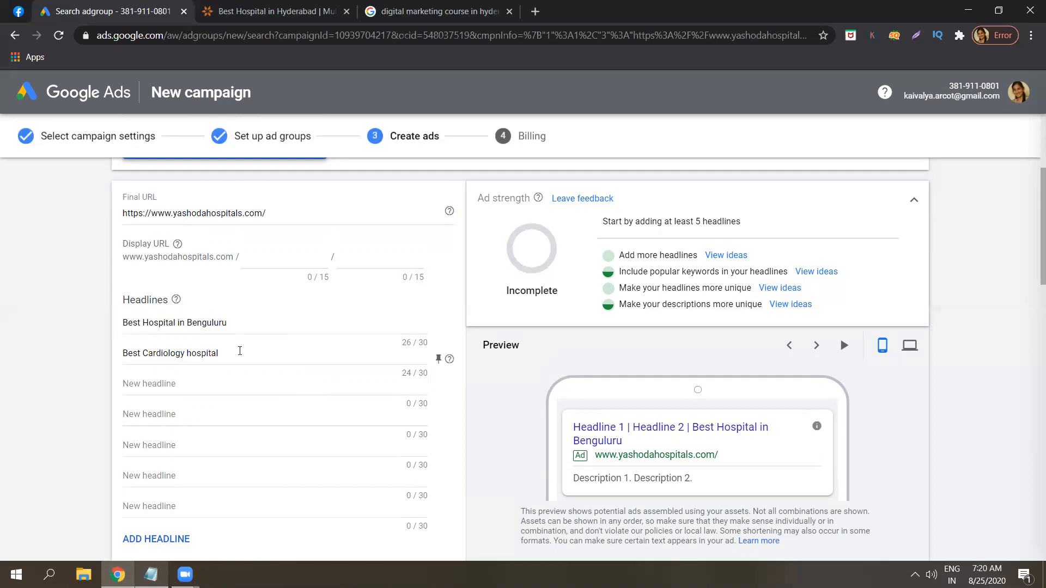
click(241, 350)
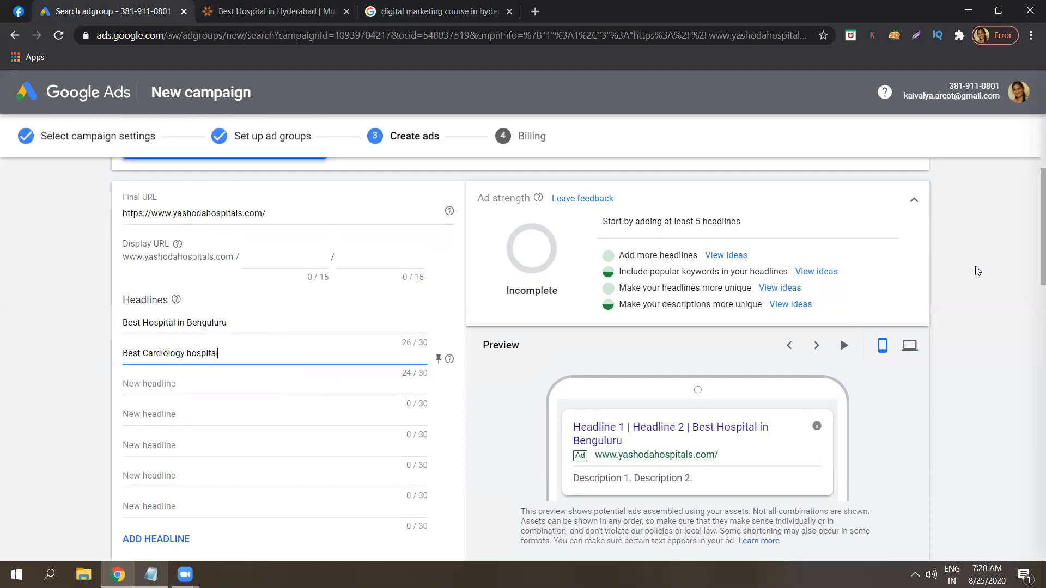
Replace the first headline, "Best Hospital in Benguluru", with the suggested headline "Yashoda Hospitals"
scroll(1030, 246, down, 3)
scroll(1031, 246, up, 2)
scroll(1031, 246, up, 1)
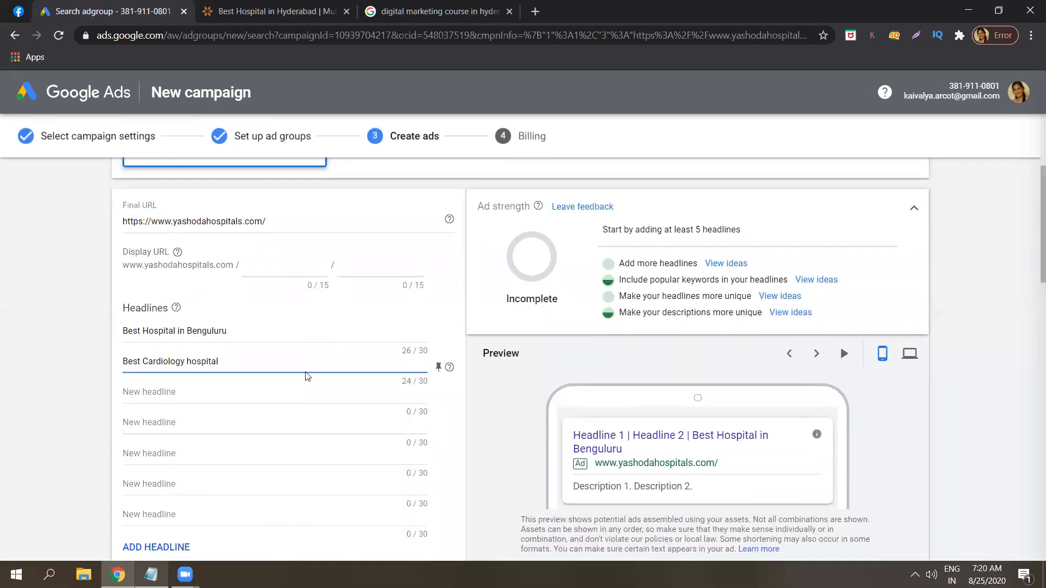
click(255, 323)
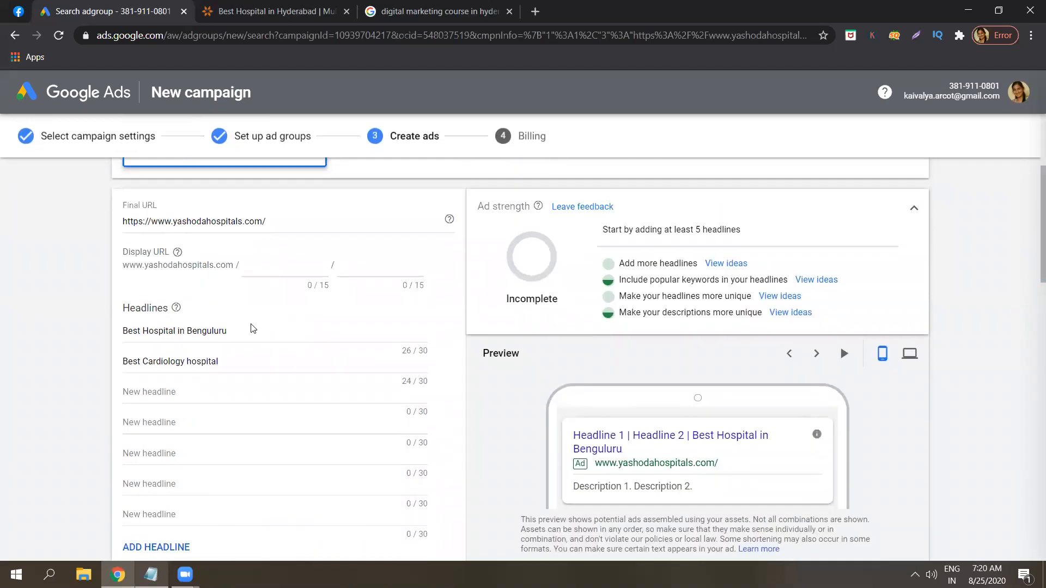
triple_click(243, 327)
text(Y)
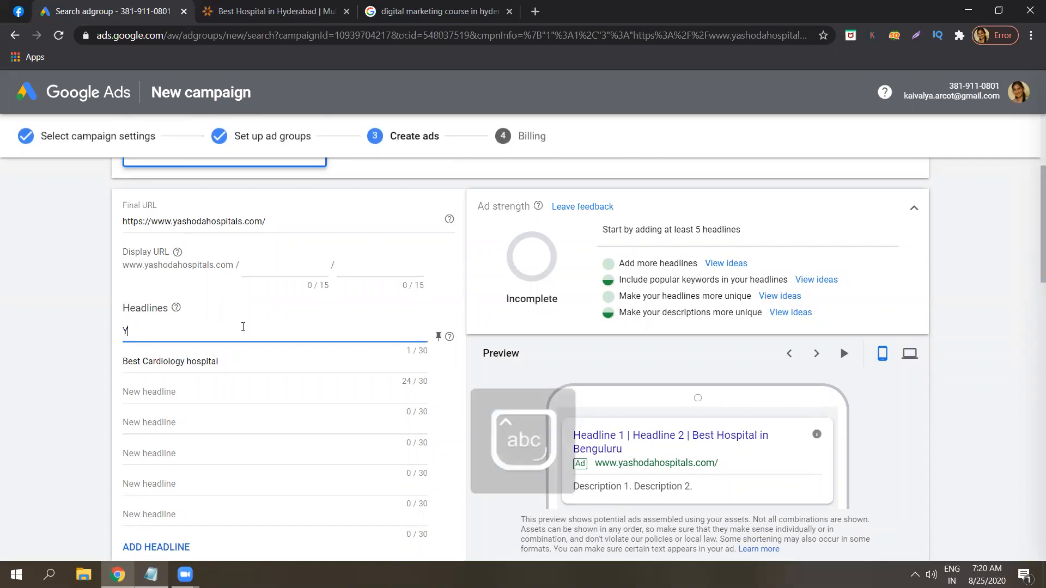
text(ashoda)
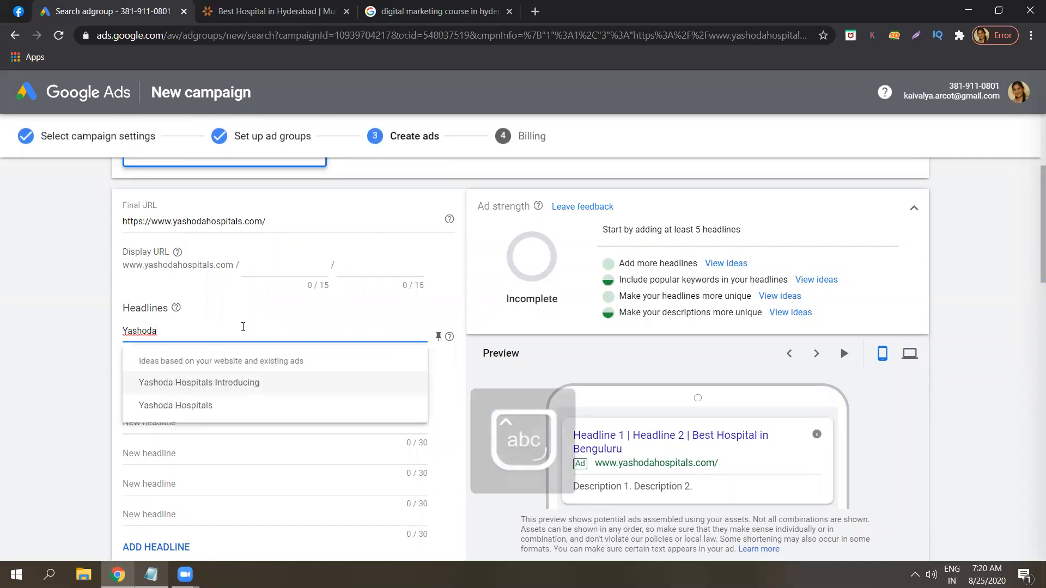
click(208, 405)
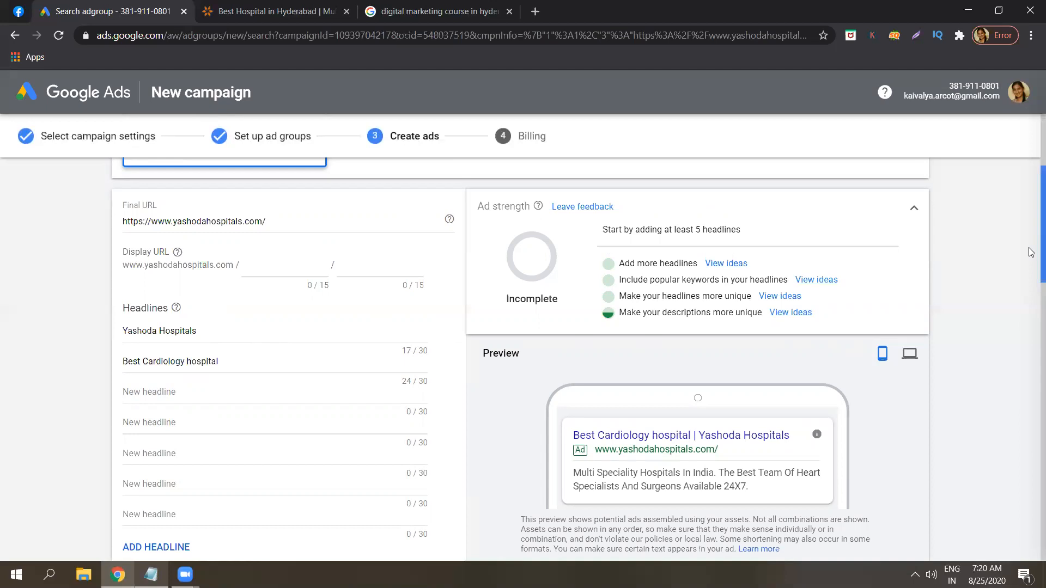
Review the ad's descriptions and preview, and examine the fields offered under Ad URL options
scroll(1031, 252, down, 1)
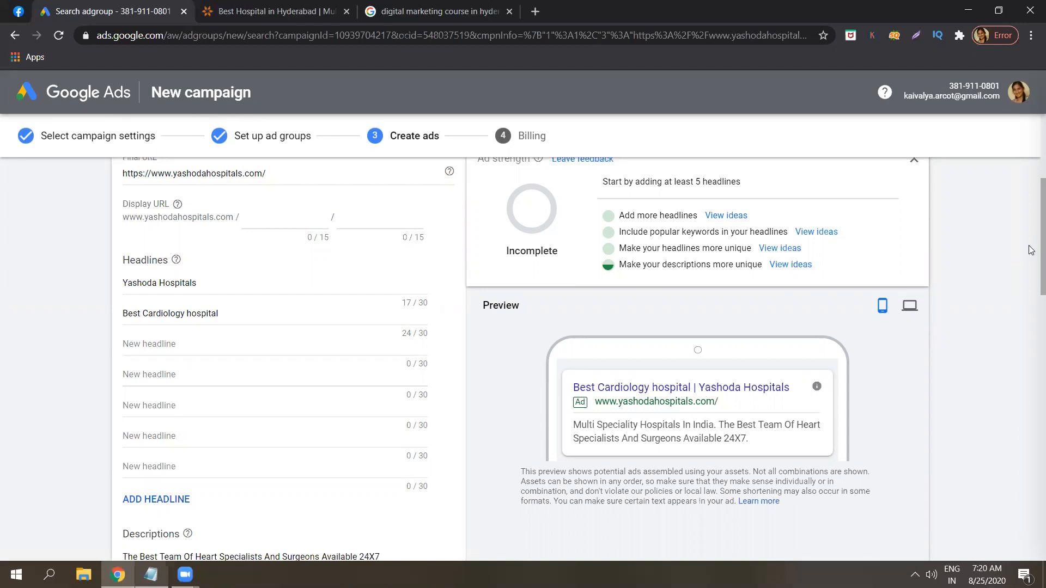
scroll(1032, 281, down, 2)
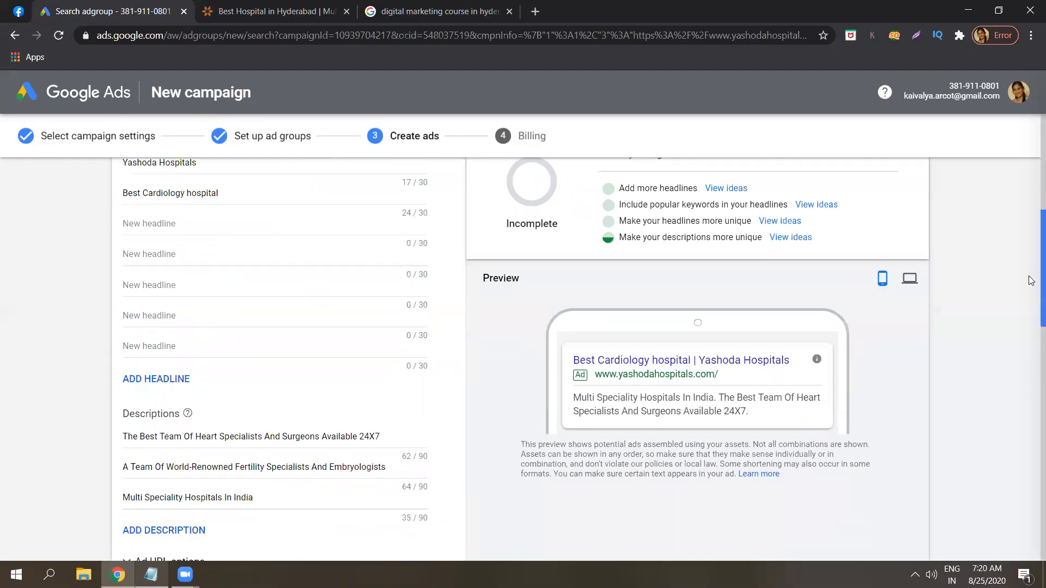
scroll(1031, 280, up, 1)
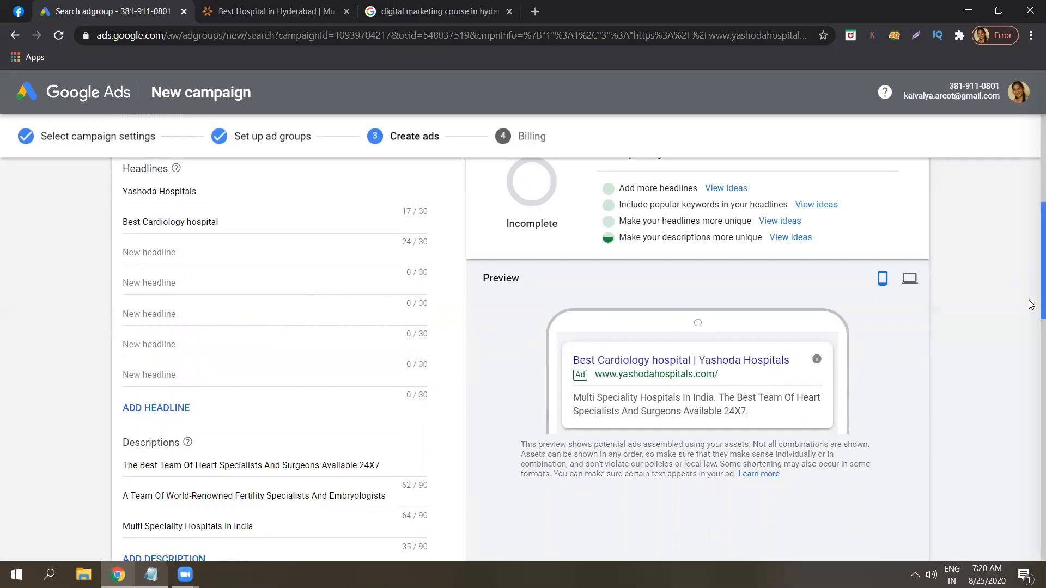
scroll(1032, 322, down, 2)
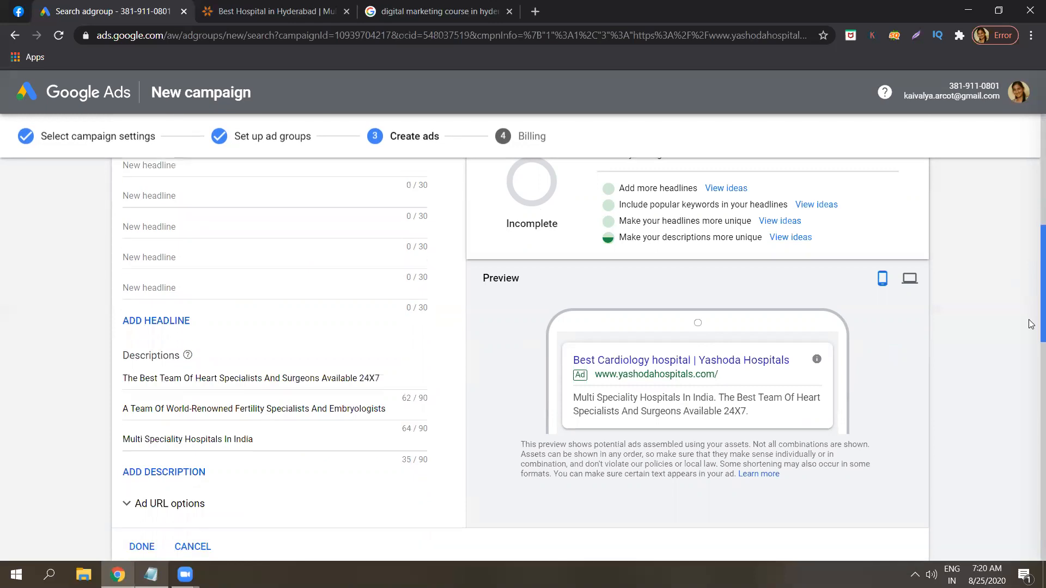
scroll(1032, 337, down, 1)
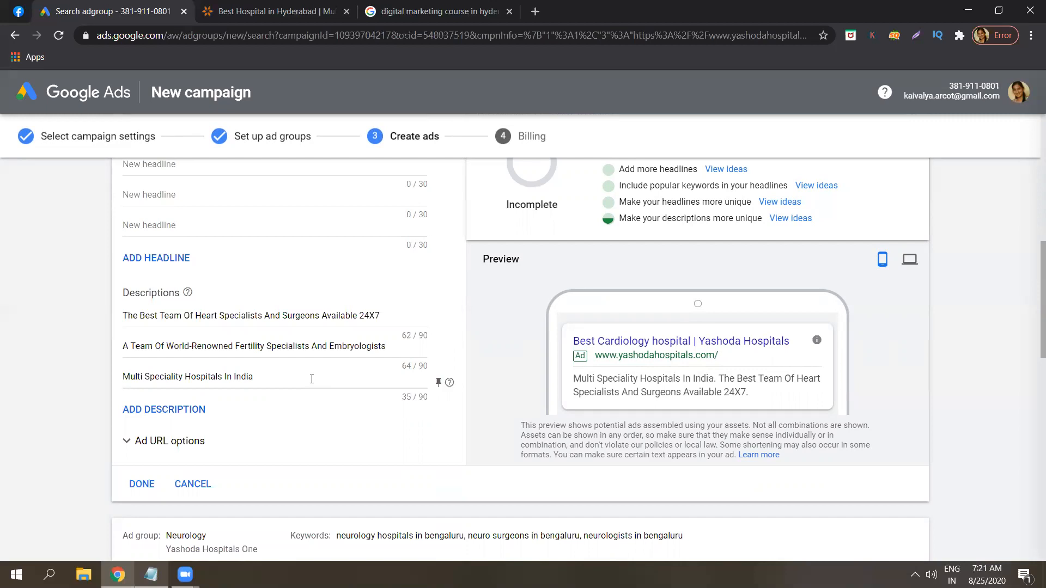
click(183, 442)
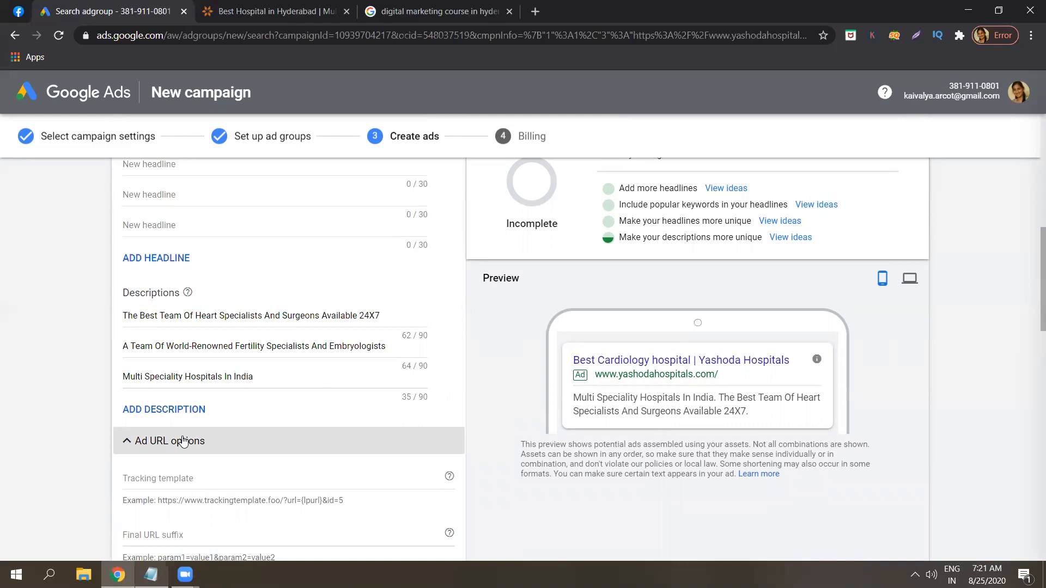
click(183, 442)
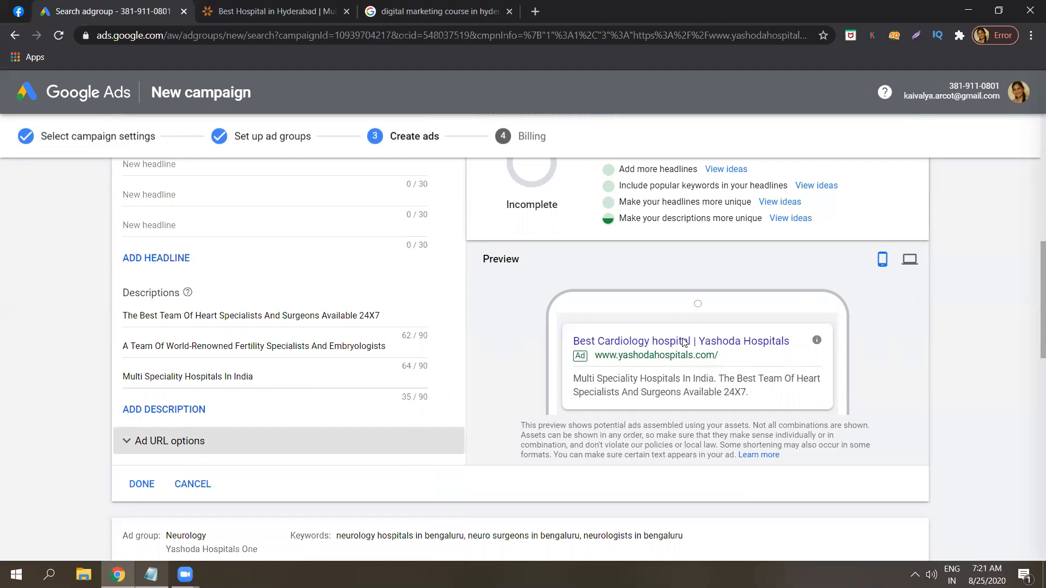
Cut the second description, "A Team Of World-Renowned Fertility Specialists And Embryologists", leaving its field empty
triple_click(321, 345)
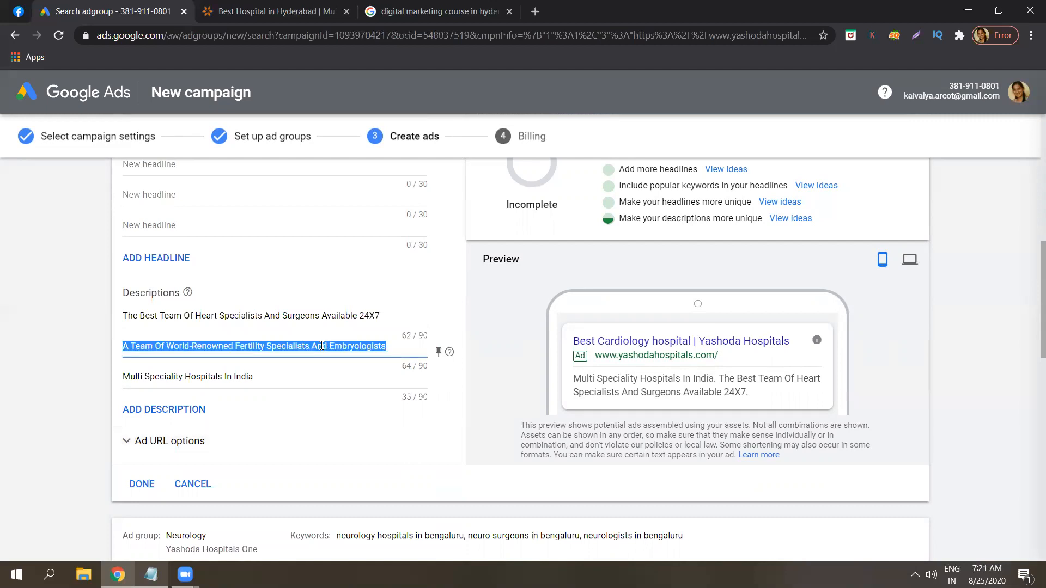
right_click(322, 346)
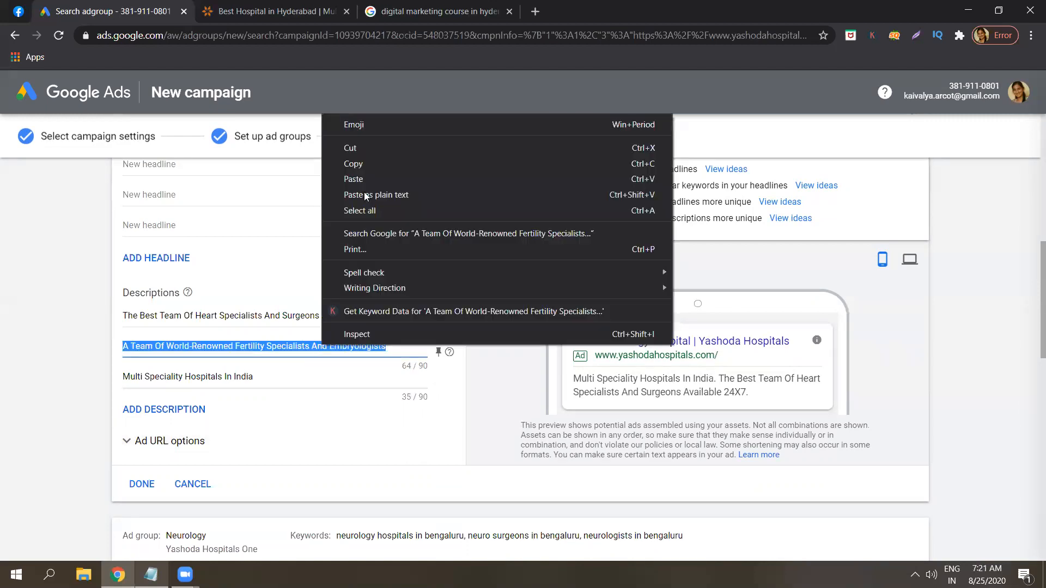
click(368, 148)
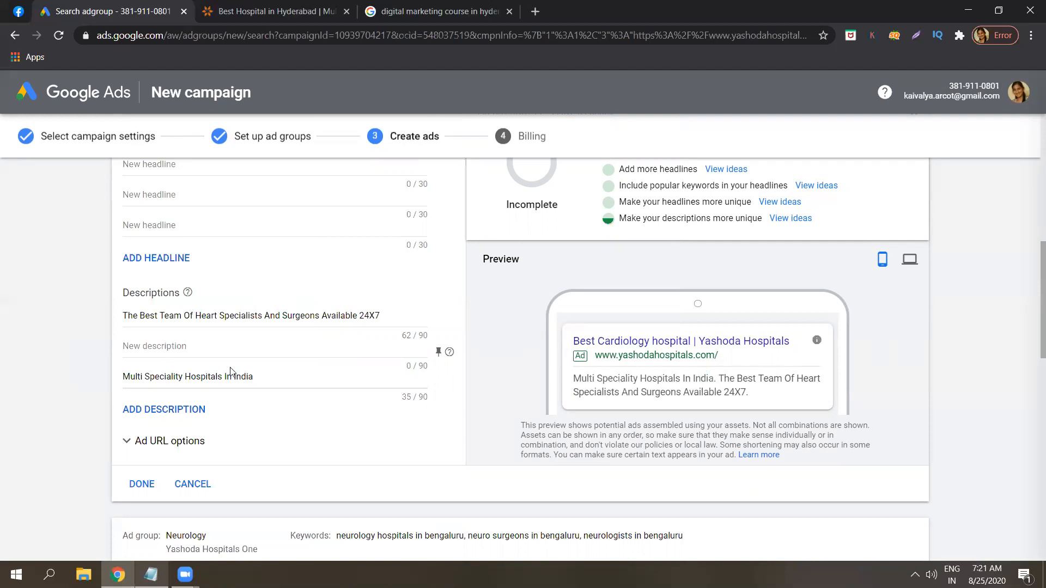
Change the location in the third description so that it reads "Multi Speciality Hospitals In Bengaluru"
click(265, 376)
key(BackSpace)
key(BackSpace)
key(BackSpace)
key(BackSpace)
text(Bengal)
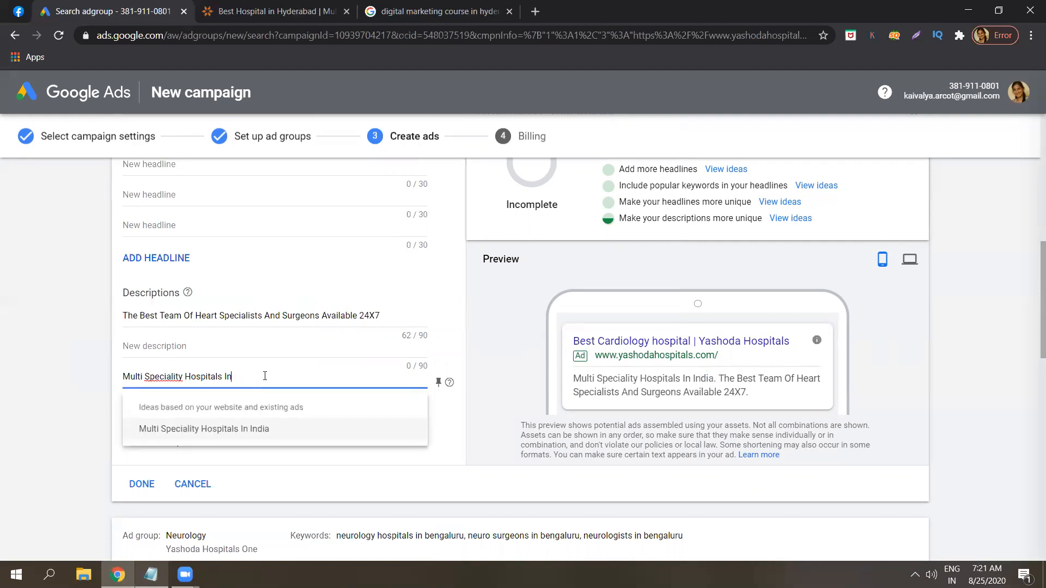
text(uru)
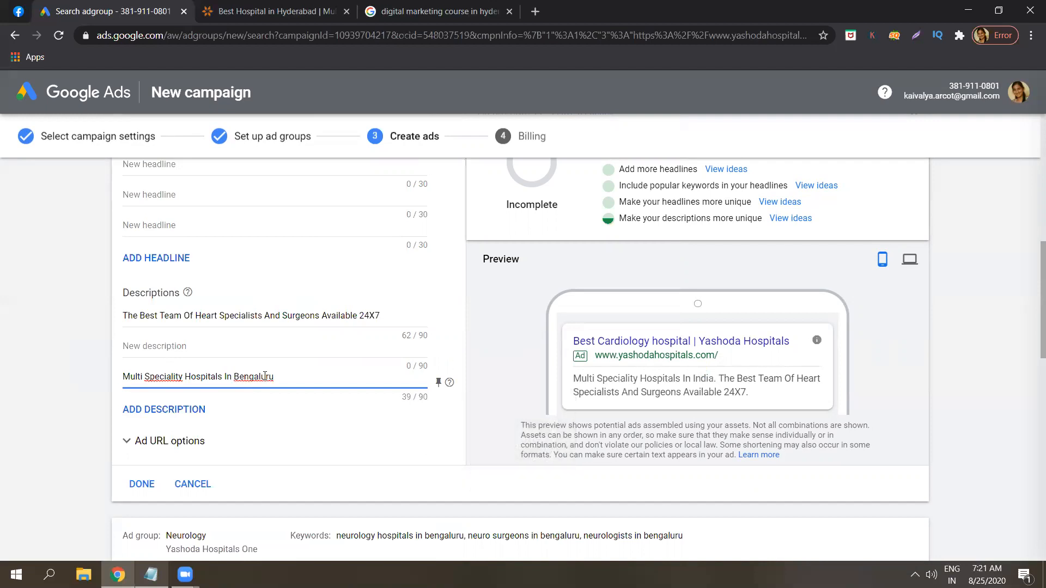
click(90, 395)
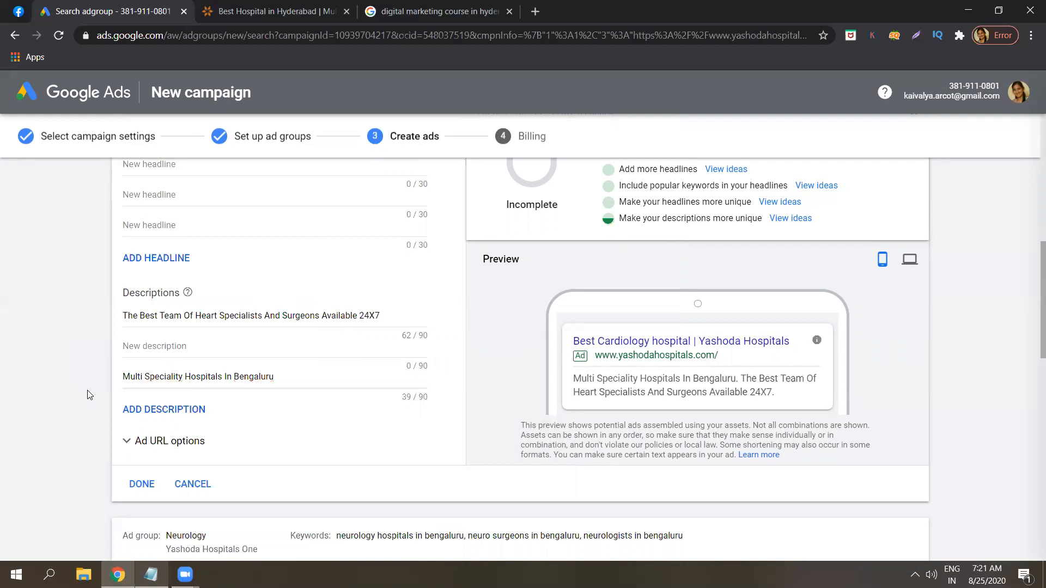
Review the Cardiology ad's descriptions and preview, and examine the empty headline and description fields of the Neurology ad below
triple_click(235, 314)
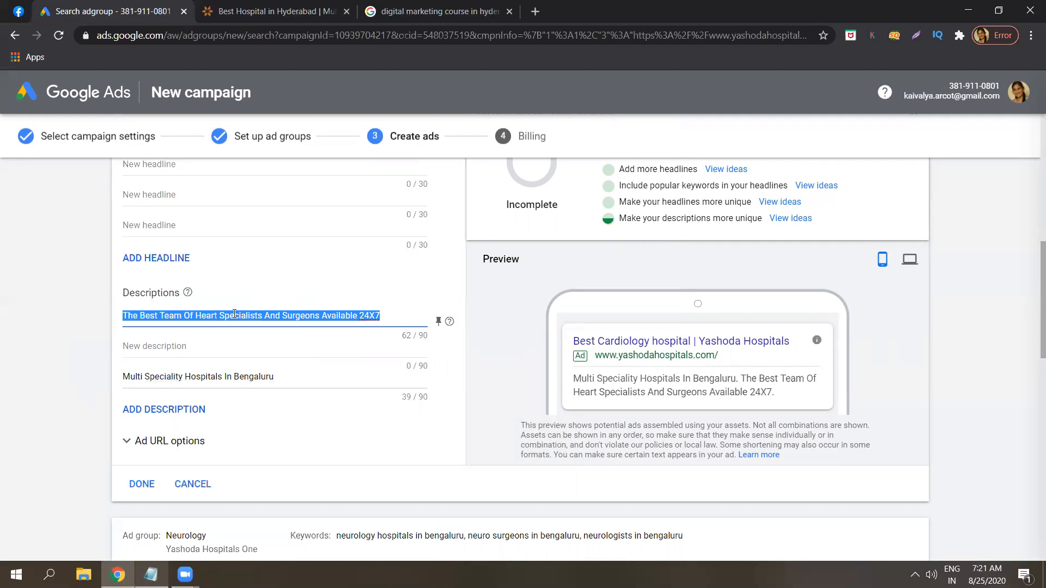
click(234, 314)
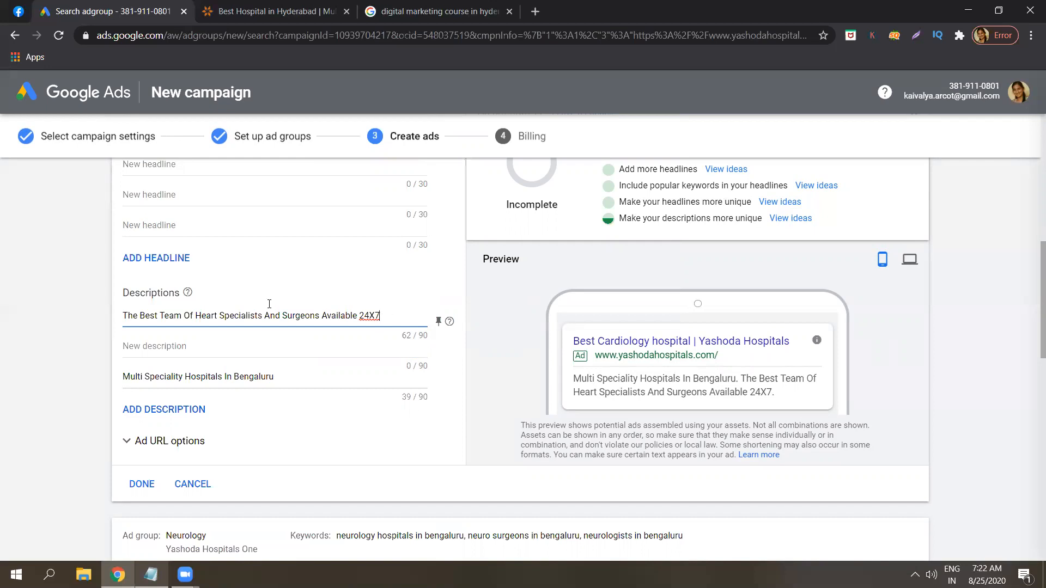
click(40, 359)
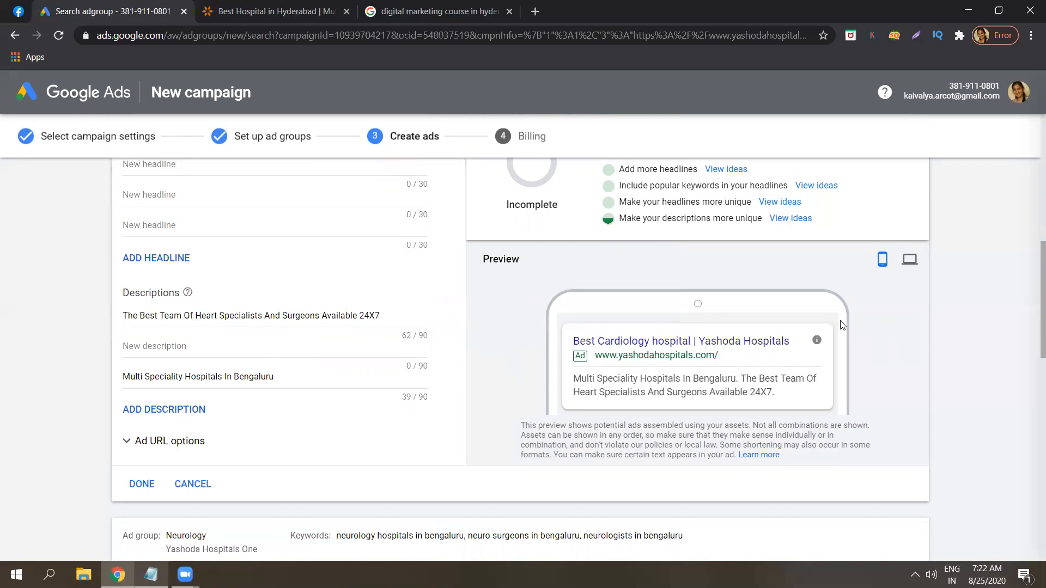
scroll(1032, 360, down, 3)
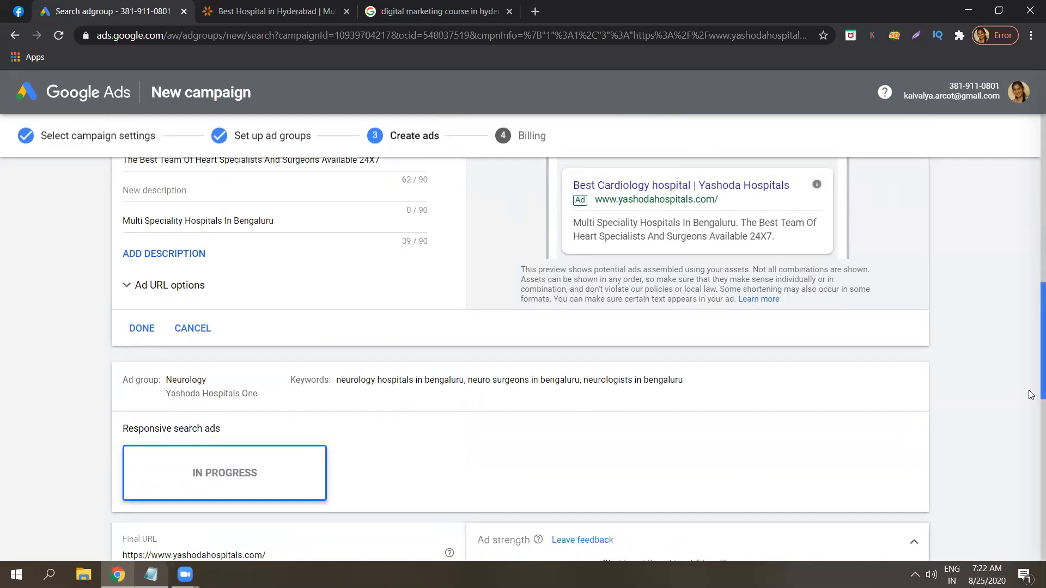
scroll(1032, 394, down, 1)
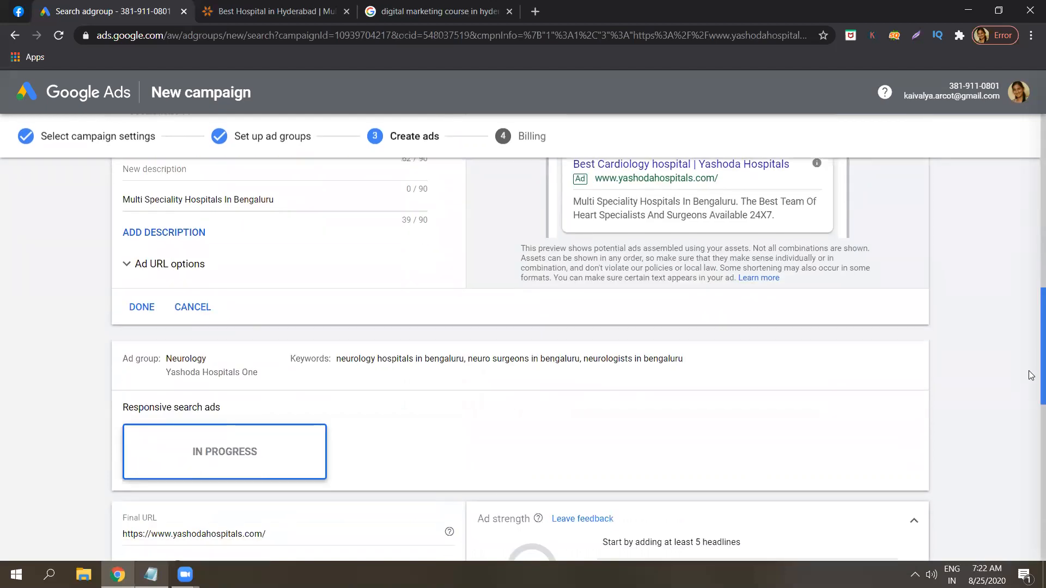
scroll(1031, 379, down, 1)
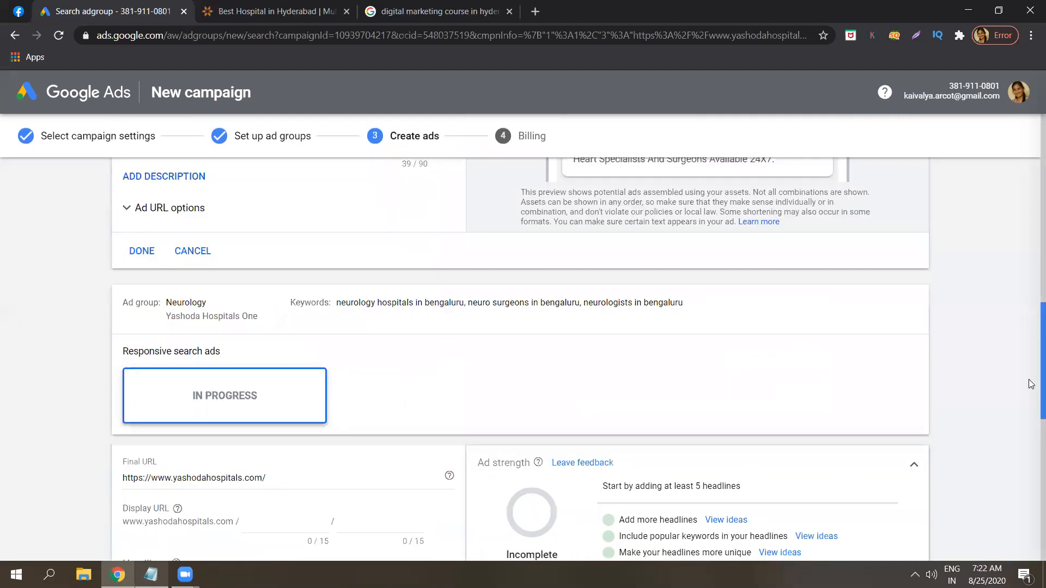
scroll(1031, 393, down, 1)
scroll(1032, 425, down, 4)
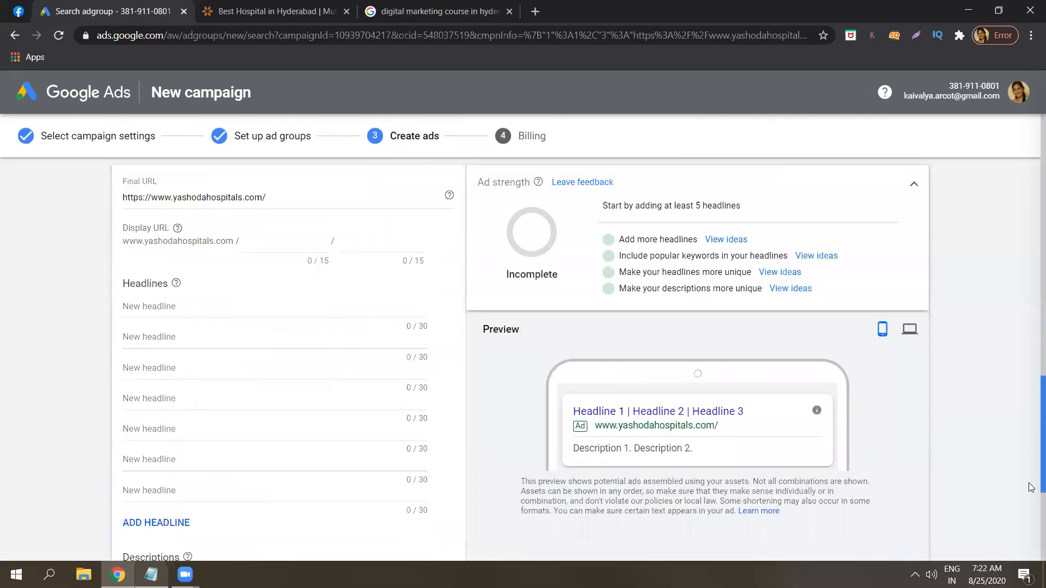
scroll(1031, 507, down, 4)
scroll(1031, 507, down, 1)
scroll(1031, 534, up, 3)
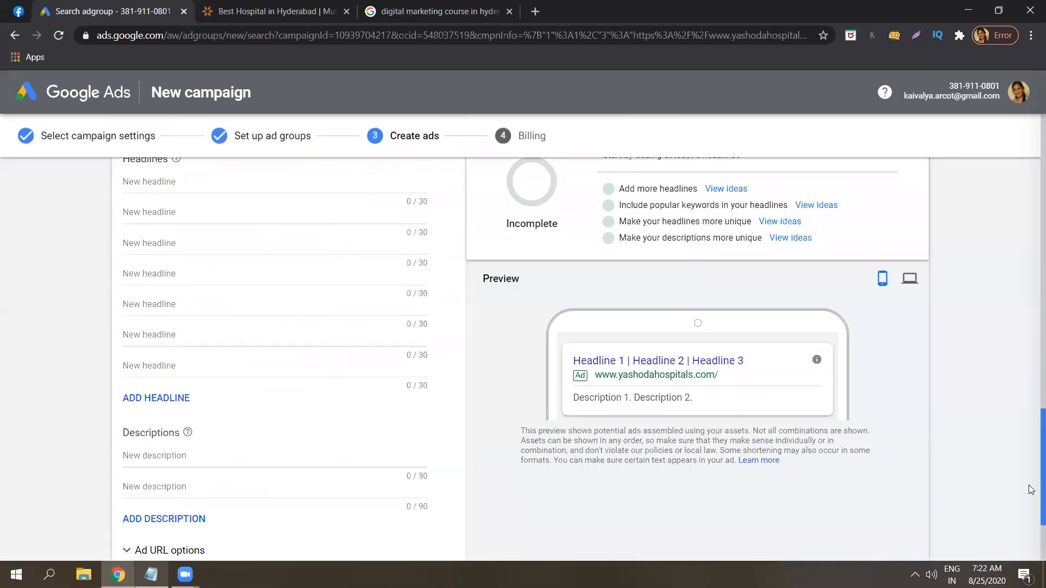
scroll(1031, 464, up, 2)
scroll(1031, 430, up, 1)
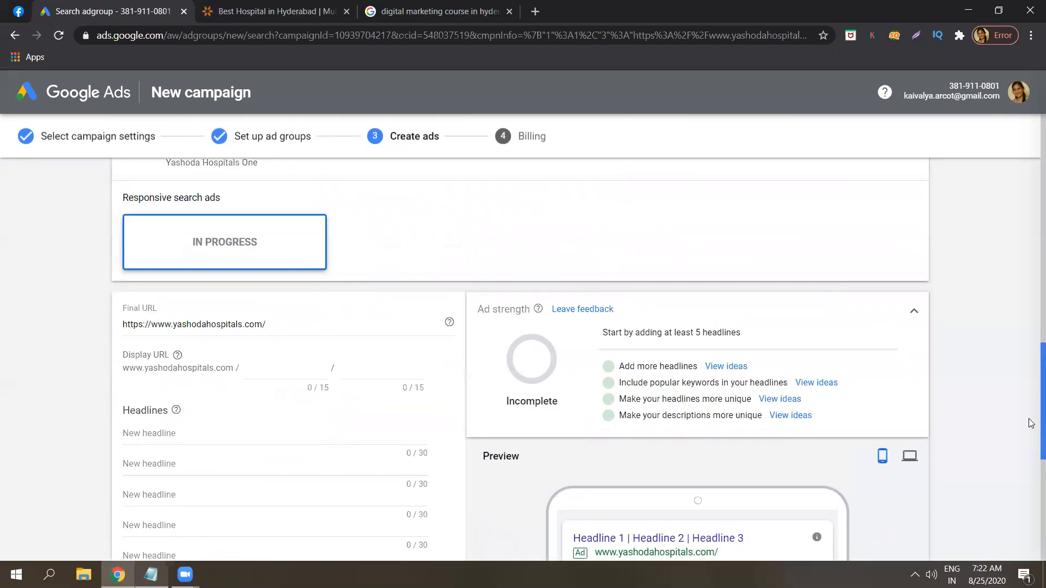
Return to the Cardiology ad group and finish its responsive search ad
drag(1029, 419, 1029, 187)
scroll(1031, 192, up, 1)
click(179, 245)
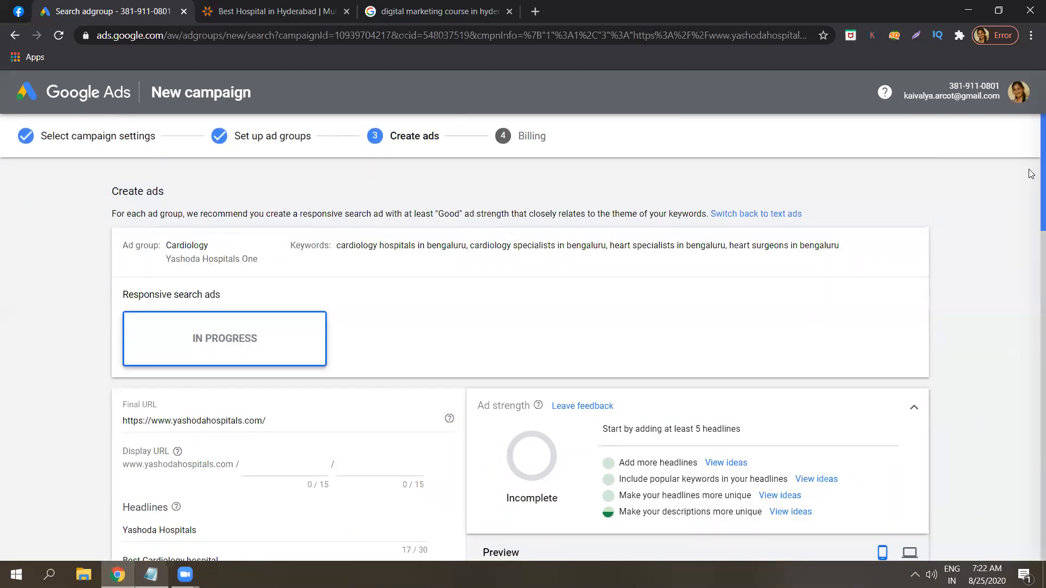
scroll(1031, 199, down, 4)
drag(1031, 231, 1031, 358)
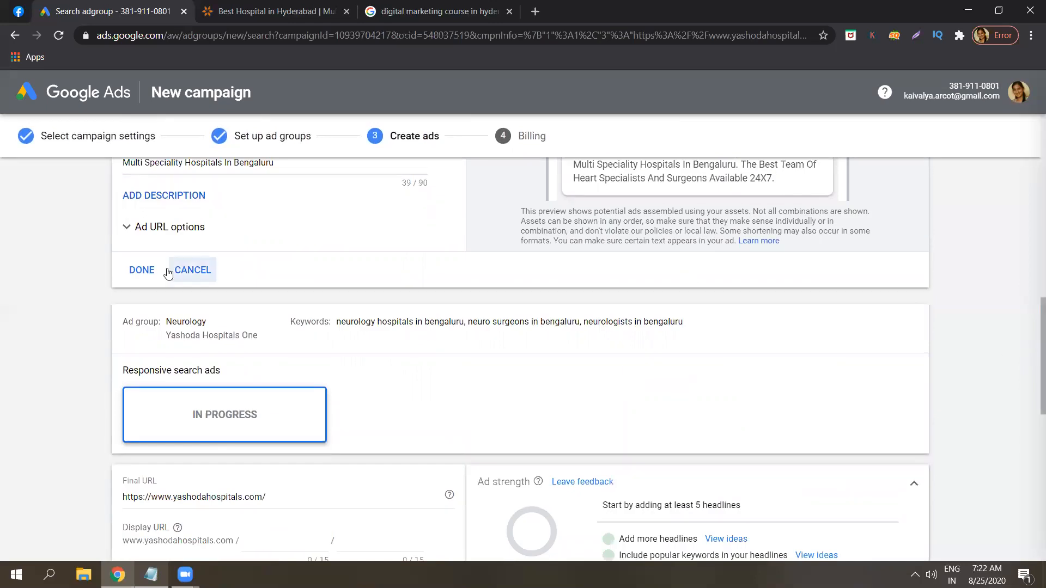
click(149, 272)
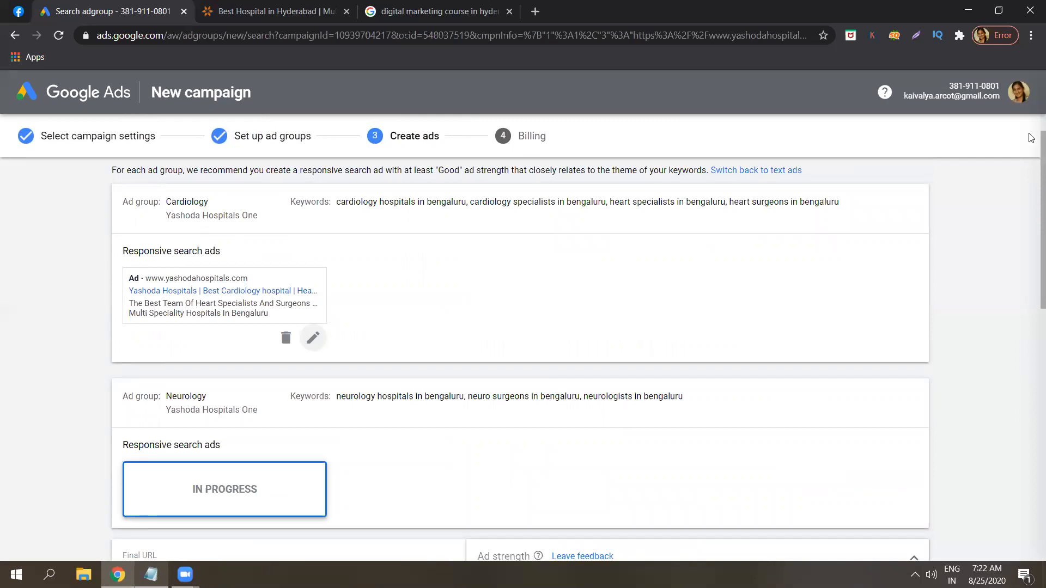
Review the Cardiology ad's summary and the empty form for the Neurology ad group's responsive search ad
scroll(1031, 162, down, 1)
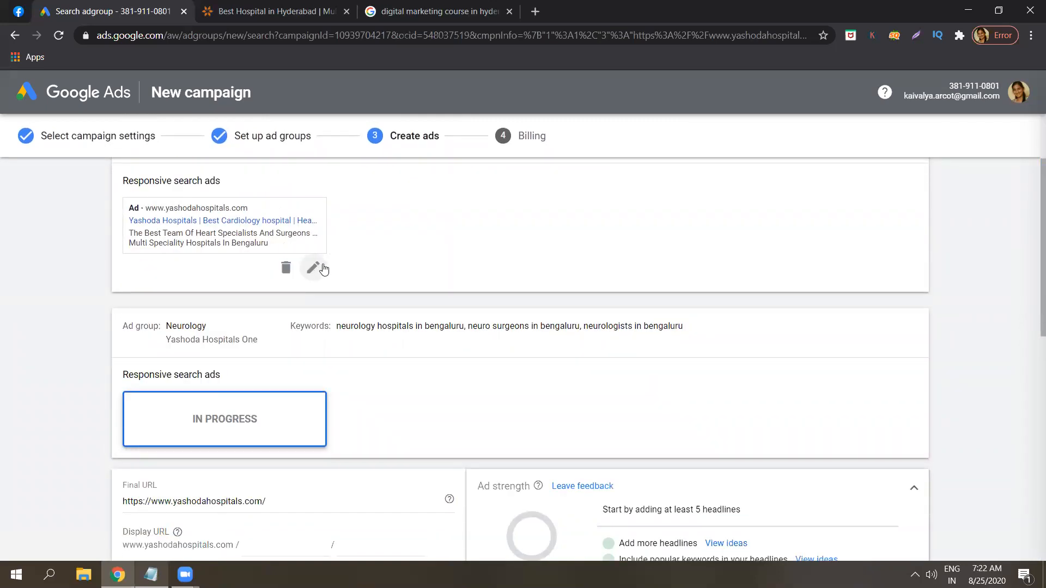
drag(1031, 221, 1031, 381)
scroll(615, 202, up, 6)
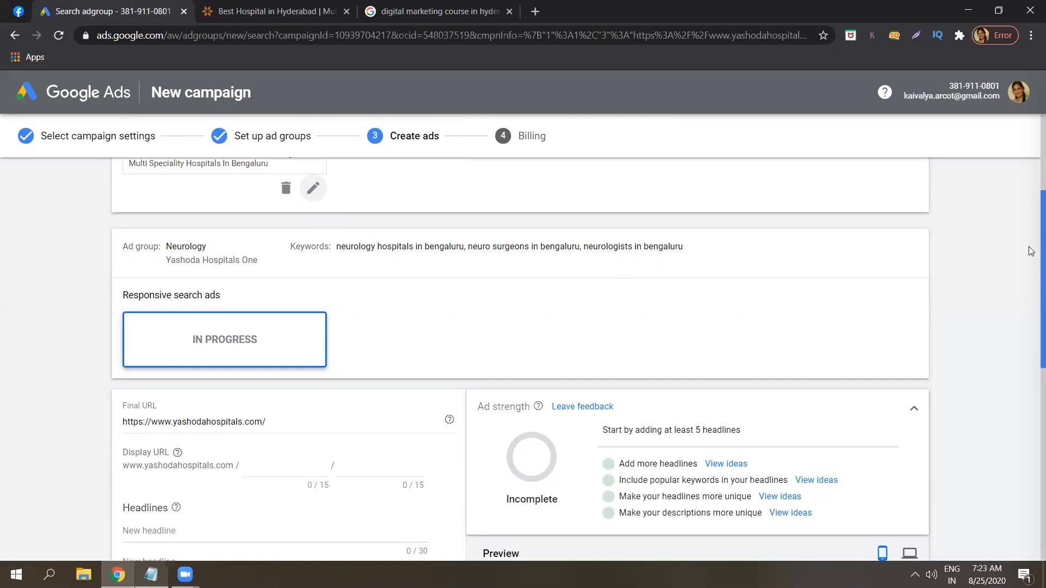
drag(1031, 253, 1031, 355)
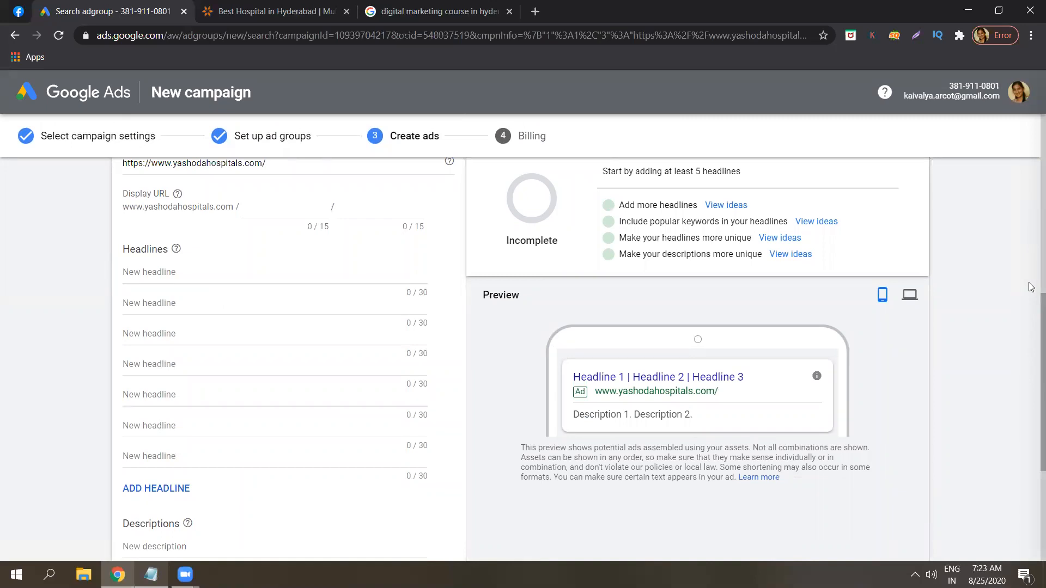
mouse_move(1031, 310)
mouse_down()
mouse_move(1031, 271)
mouse_move(1031, 296)
mouse_up()
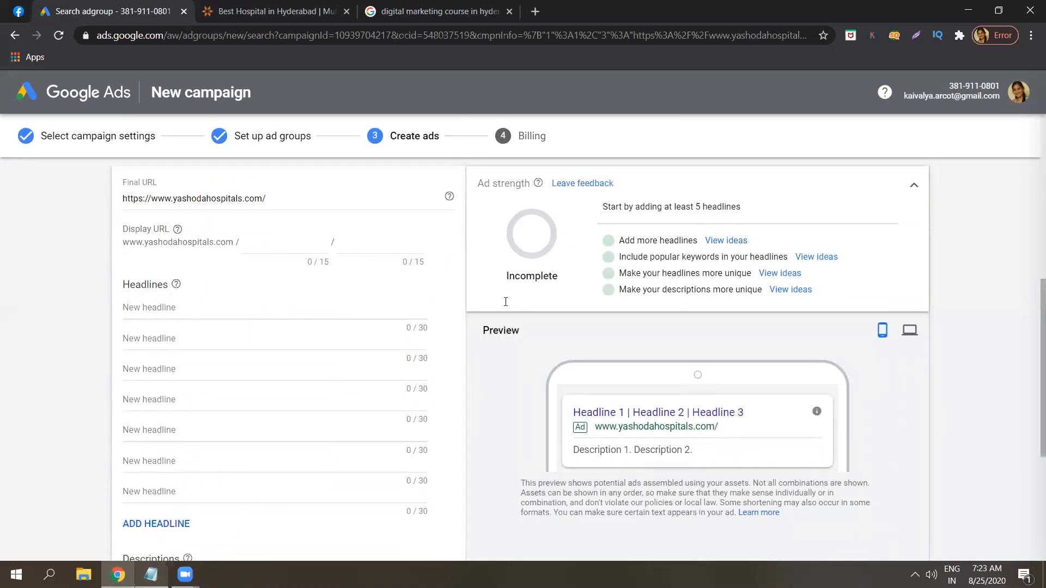
drag(1031, 307, 1031, 323)
Enter "Meet Neurology experts" as the first headline of the Neurology ad
click(364, 277)
key(Caps_Lock)
text(N)
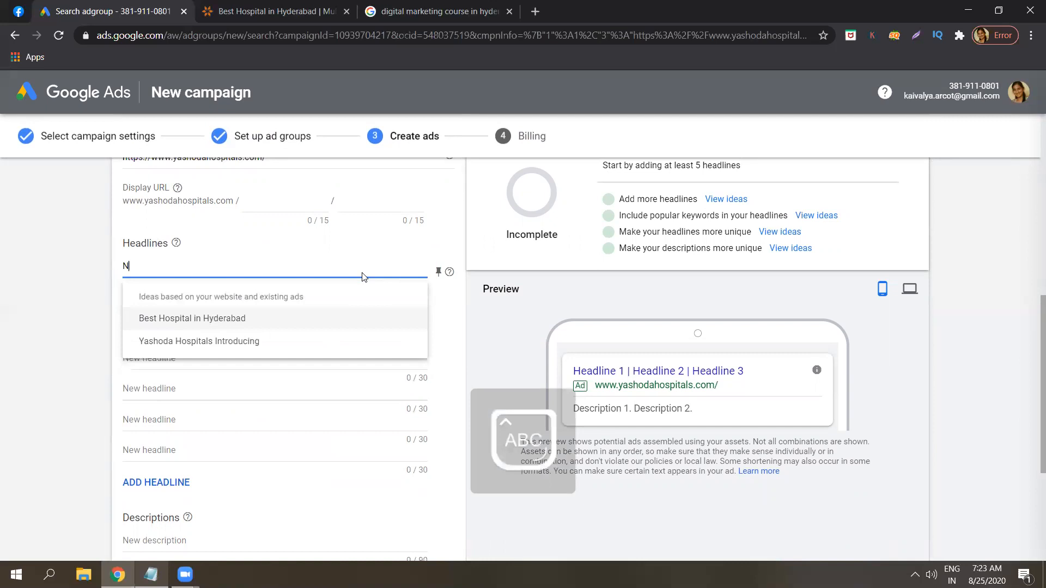
key(Caps_Lock)
text(eurology e)
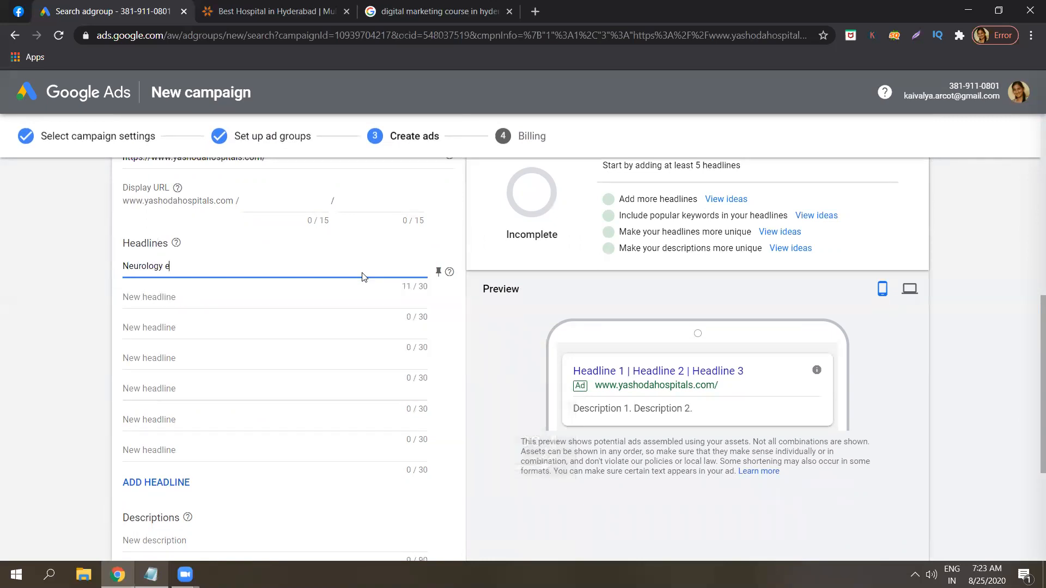
key(BackSpace)
key(BackSpace)
key(ctrl+a)
key(BackSpace)
key(Caps_Lock)
text(M)
key(Caps_Lock)
text(eet N)
key(Caps_Lock)
text(eurology experts)
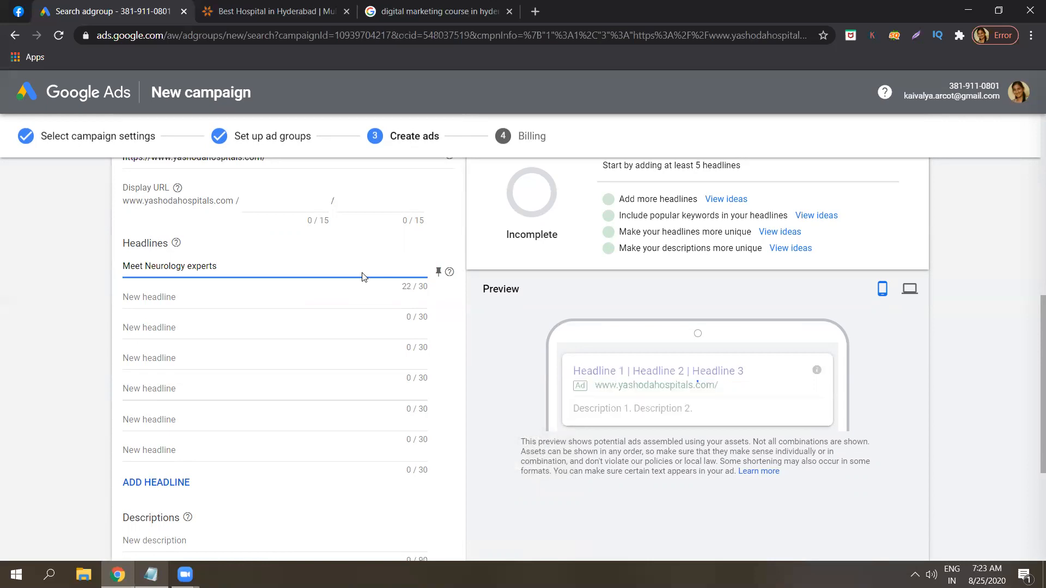
Enter "Only at Yashoda Hospitals" as the second headline of the Neurology ad
click(288, 297)
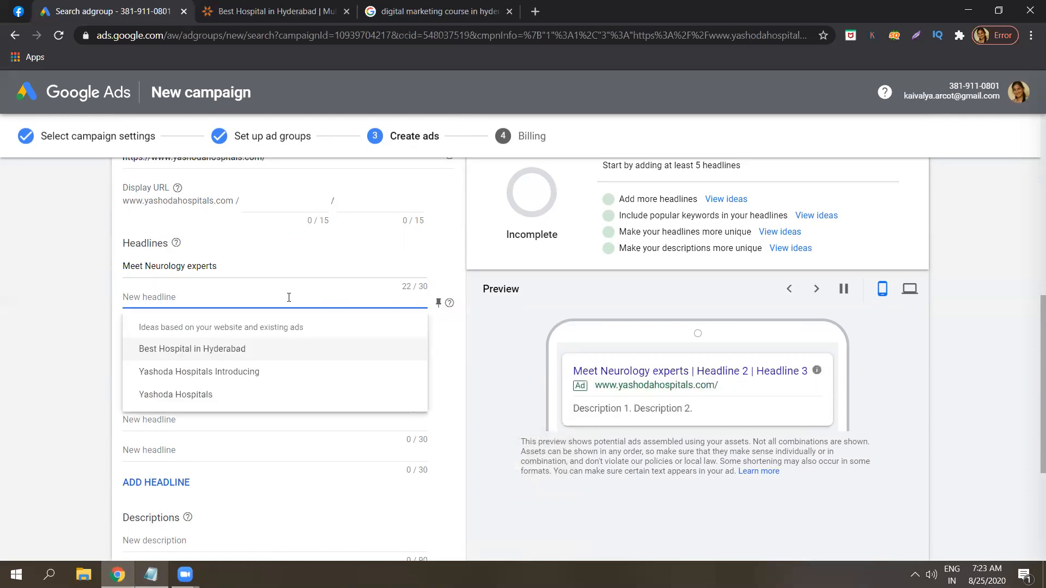
text(o)
key(BackSpace)
key(Caps_Lock)
text(O)
key(Caps_Lock)
text(nly at Yashoda)
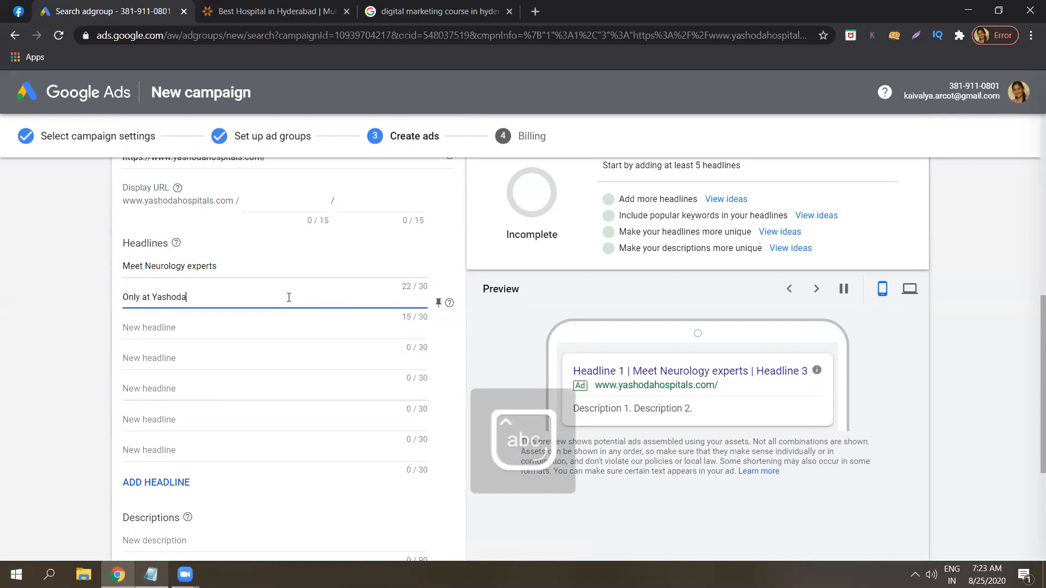
key(Caps_Lock)
text(H)
key(Caps_Lock)
text(ospitals)
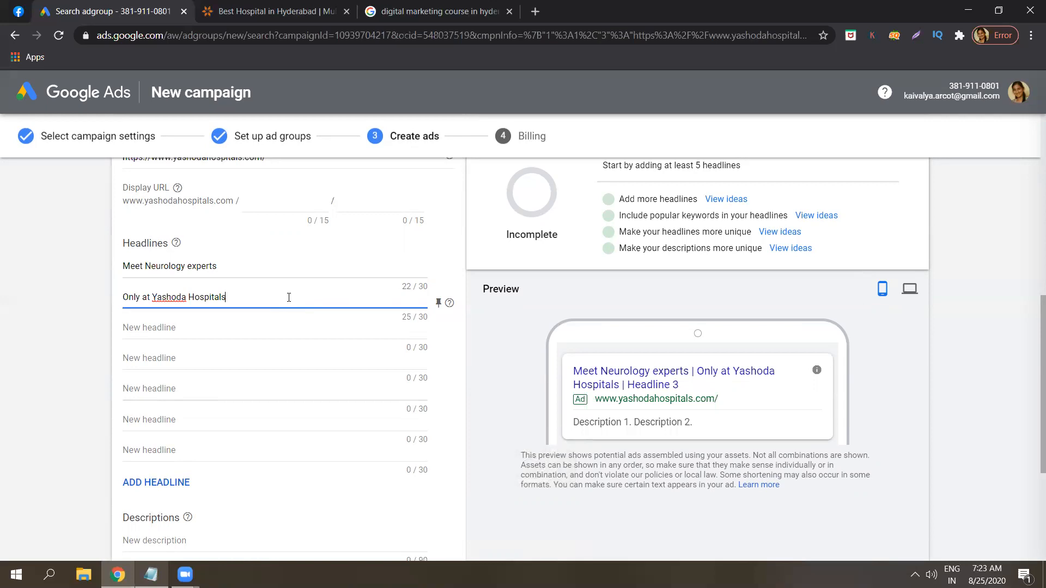
Enter "Book an appointment now" as the third headline of the Neurology ad
click(224, 327)
text(Book an ap)
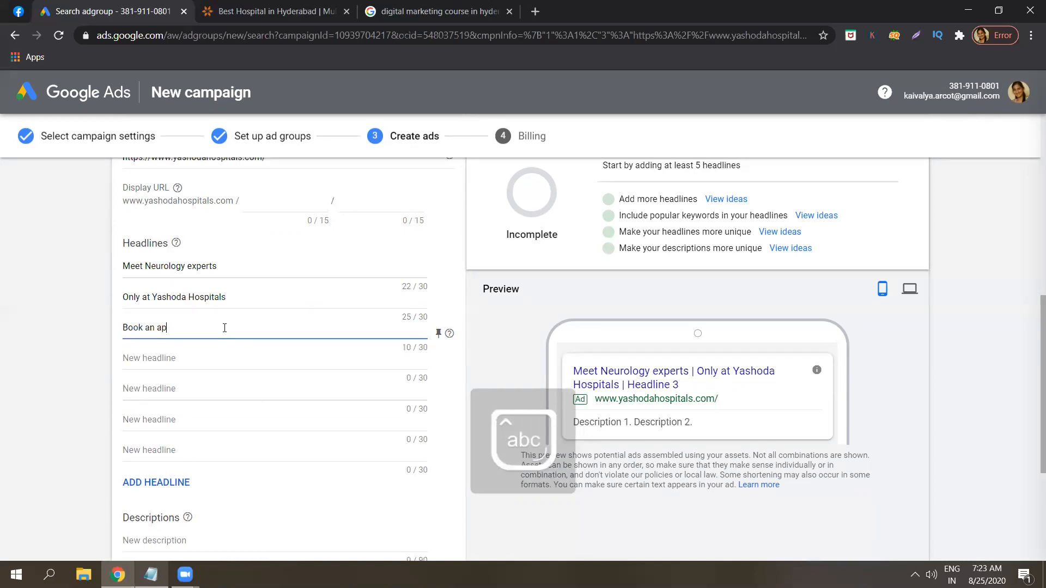
text(pointment now)
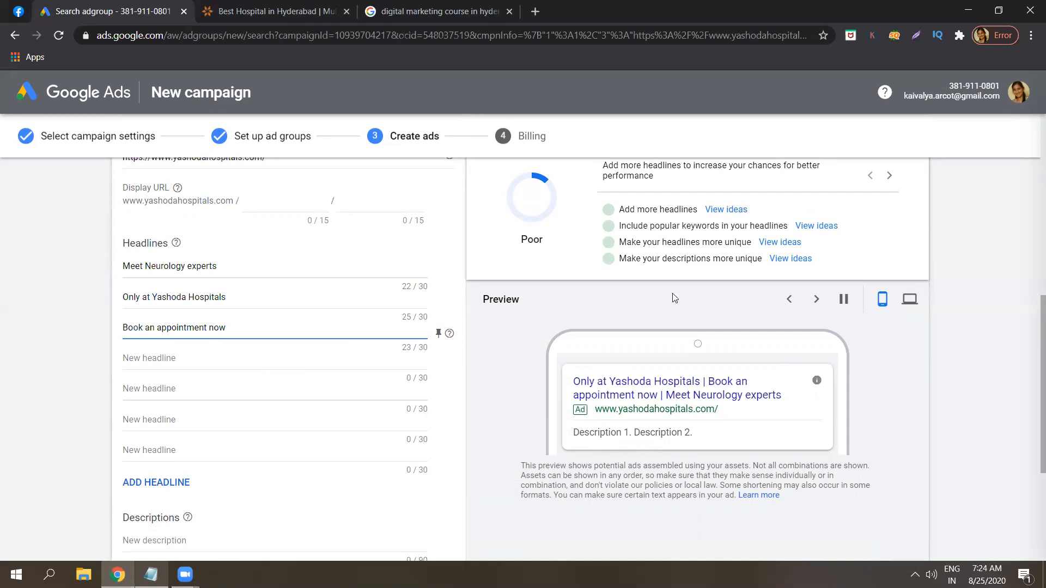
Reword the Neurology ad's third headline to "Book a free appointment now"
drag(1042, 319, 1032, 348)
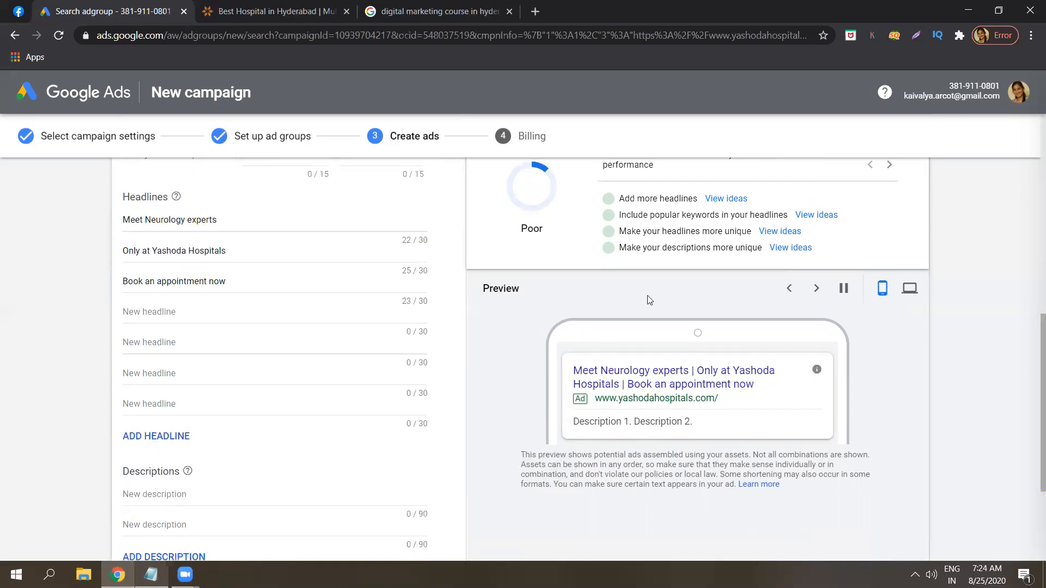
click(166, 281)
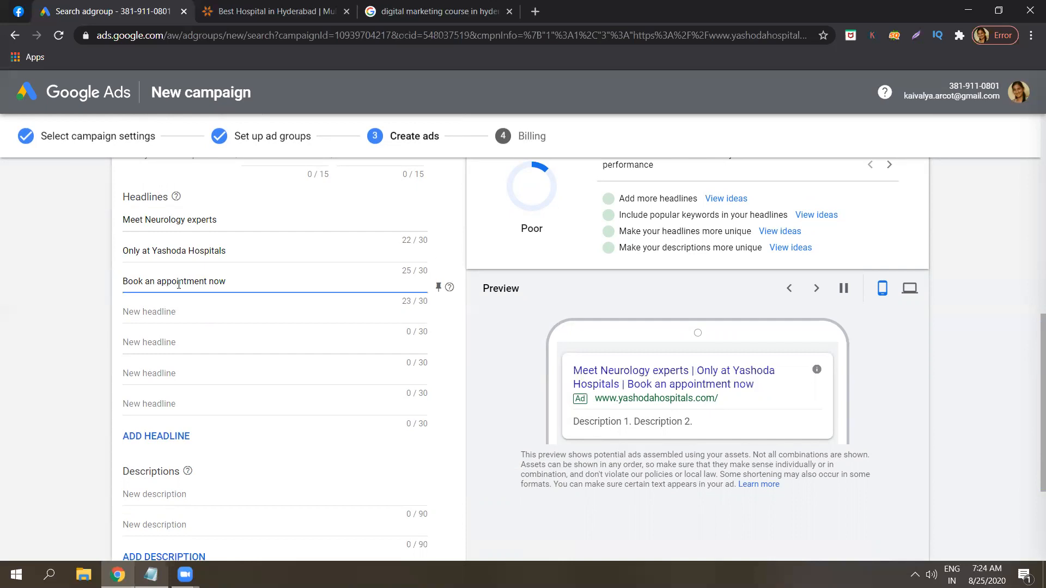
key(BackSpace)
text(free)
click(54, 329)
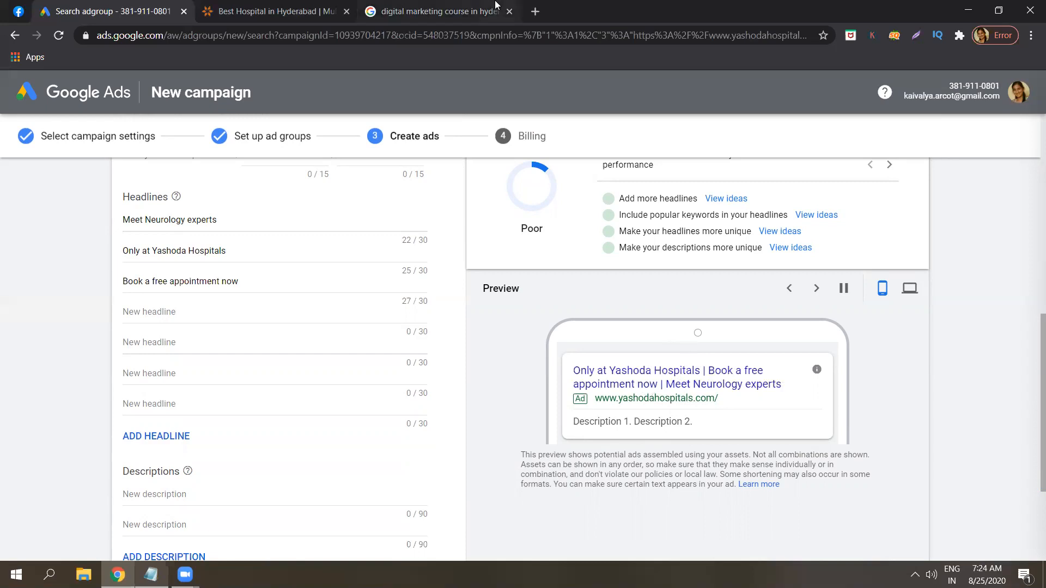
Look at the Google results for the digital marketing course search and the Yashoda Hospitals website, and return to Google Ads
click(497, 10)
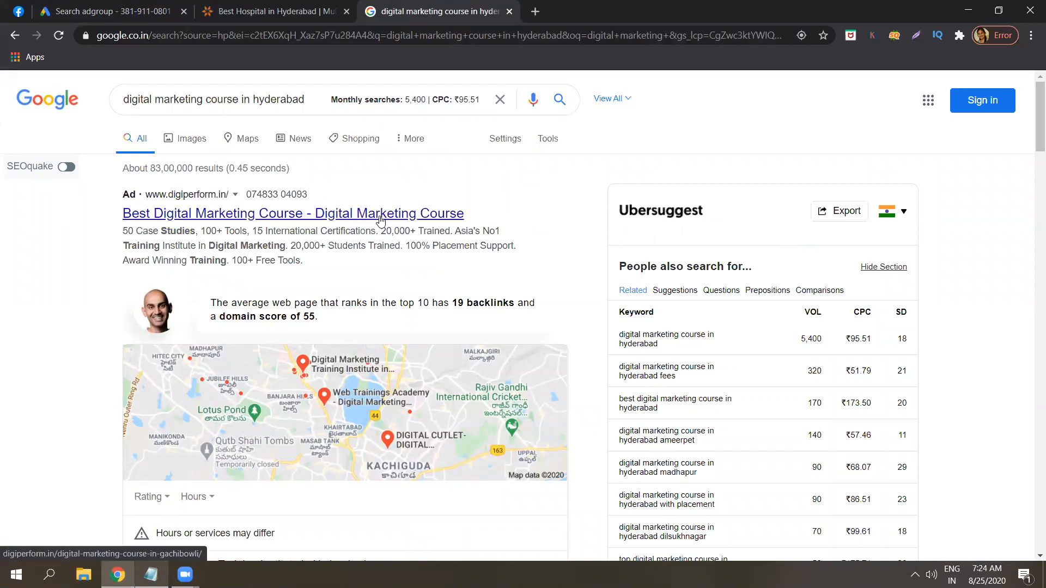
click(267, 10)
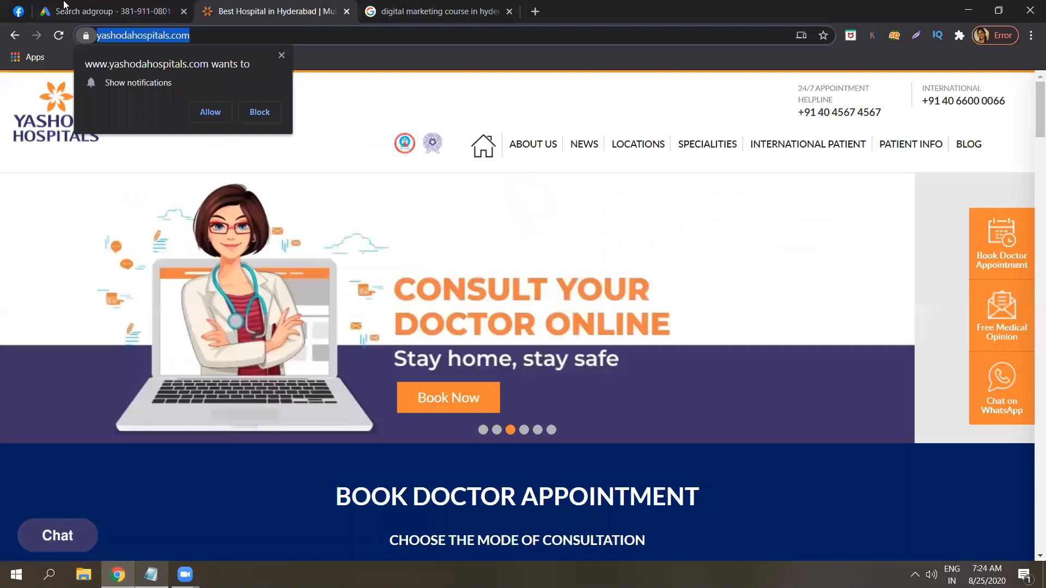
click(63, 5)
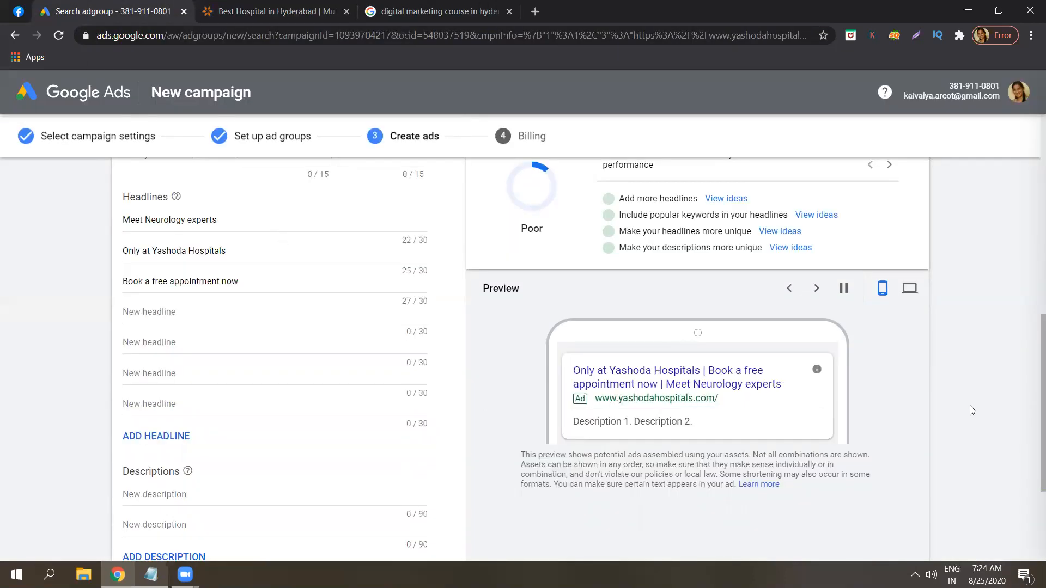
Enter "Meet the best team of Neurologists at Yashoda Hospitals." as the first description of the Neurology ad
scroll(1031, 355, down, 3)
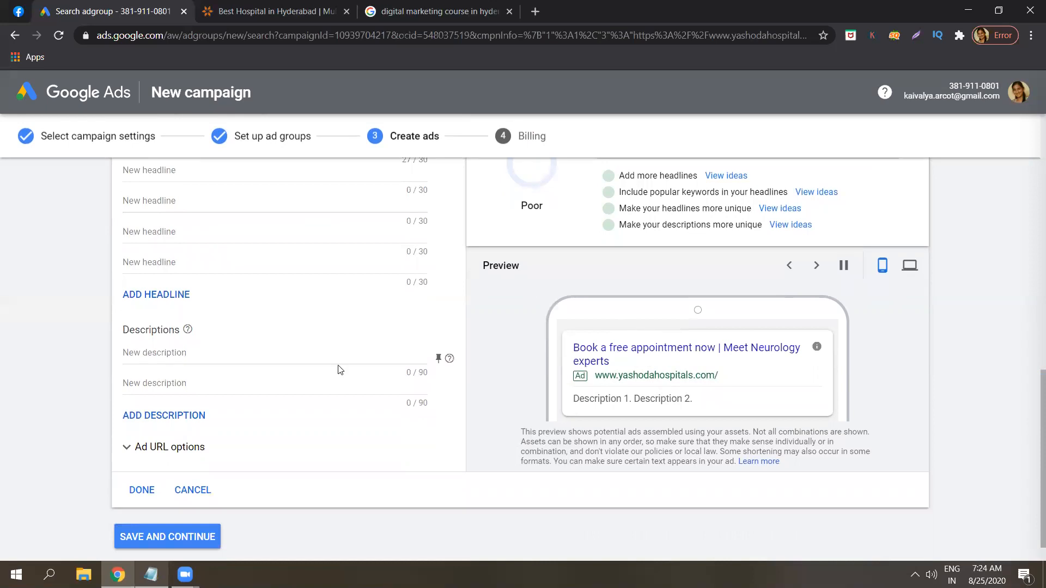
click(328, 354)
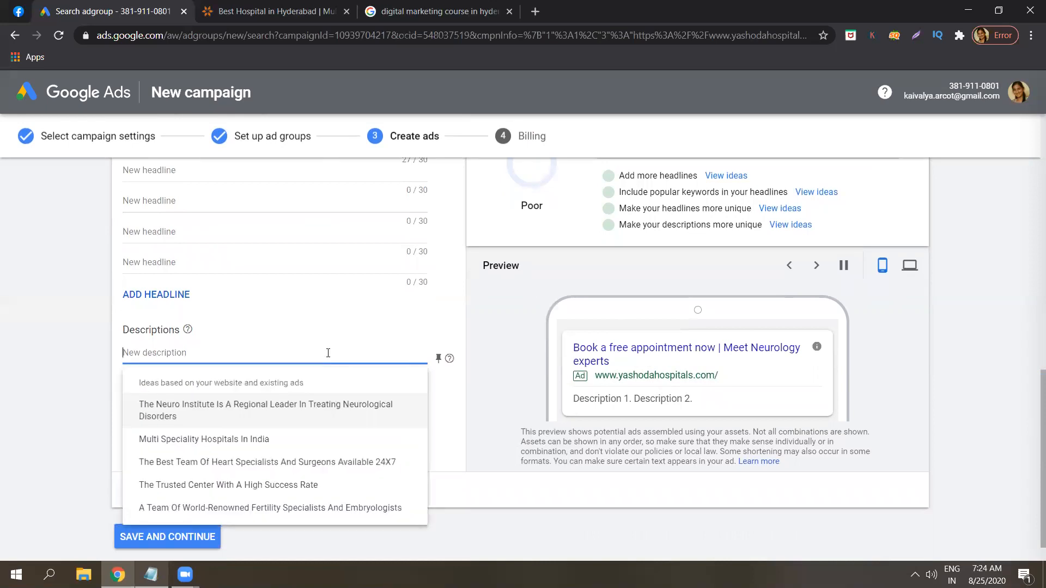
key(Caps_Lock)
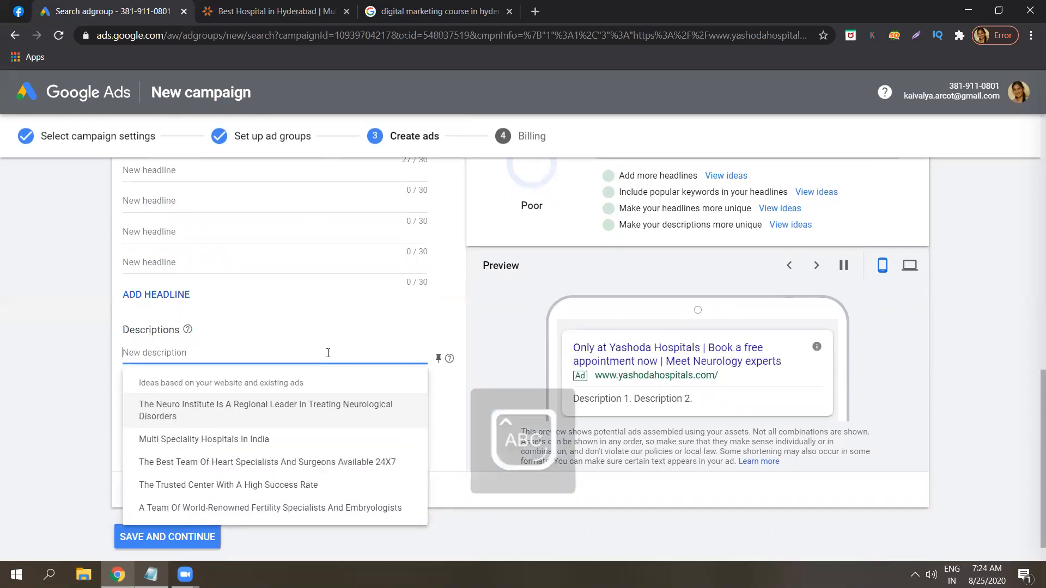
text(M)
key(Caps_Lock)
text(eet the best)
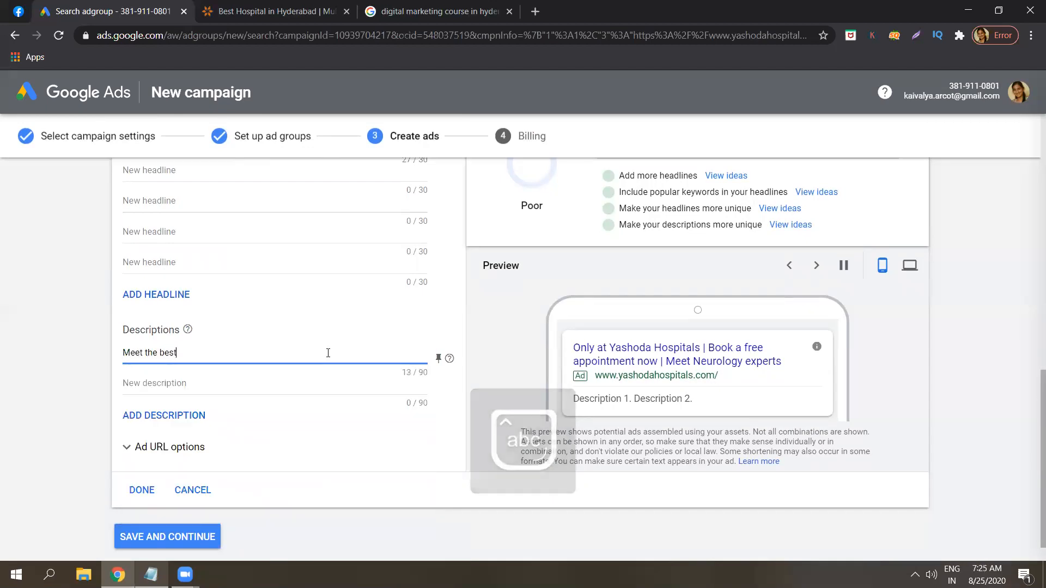
text( team of ne)
key(BackSpace)
key(BackSpace)
key(BackSpace)
key(Caps_Lock)
text(N)
key(Caps_Lock)
text(eurologists at)
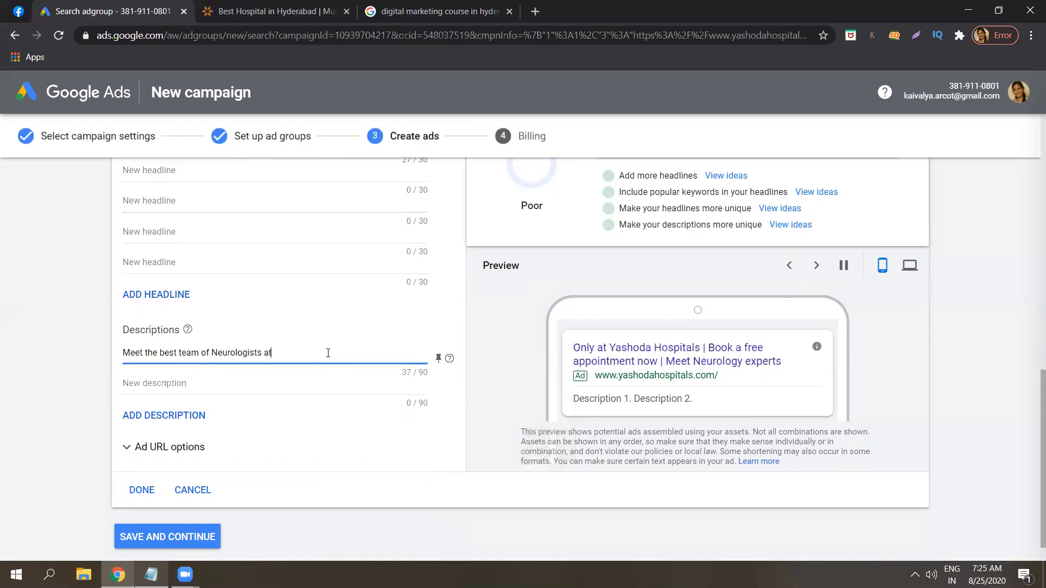
text( Yashoda)
key(Caps_Lock)
text(H)
key(Caps_Lock)
text(ospitals.)
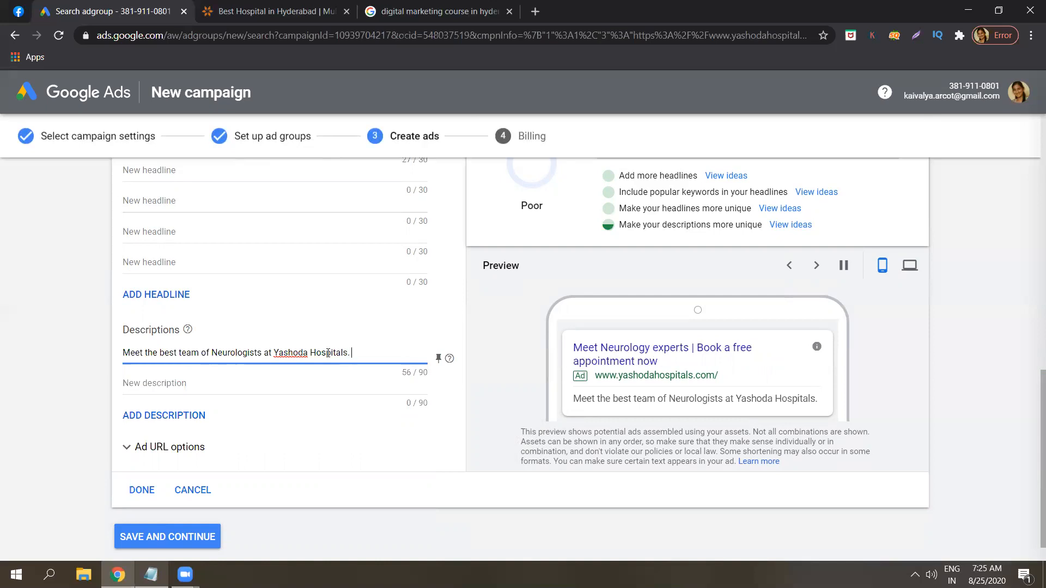
key(Caps_Lock)
text(We woul)
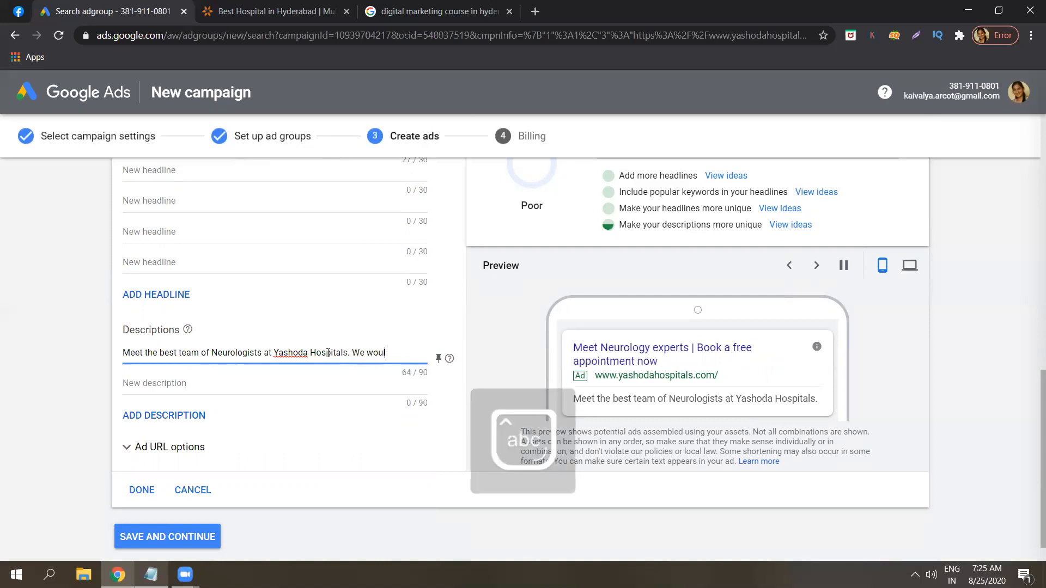
text(d like to)
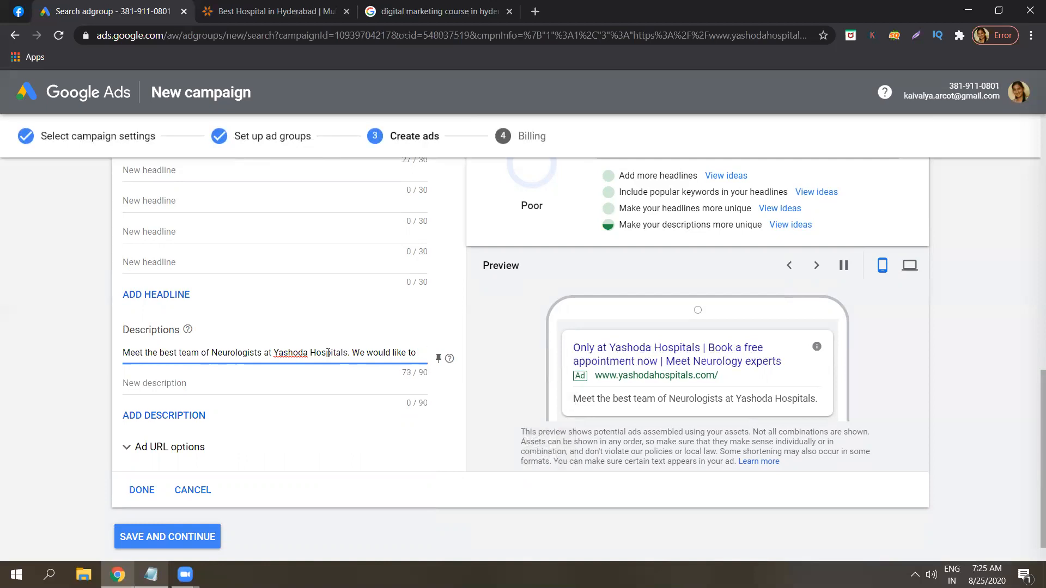
text( have a talk)
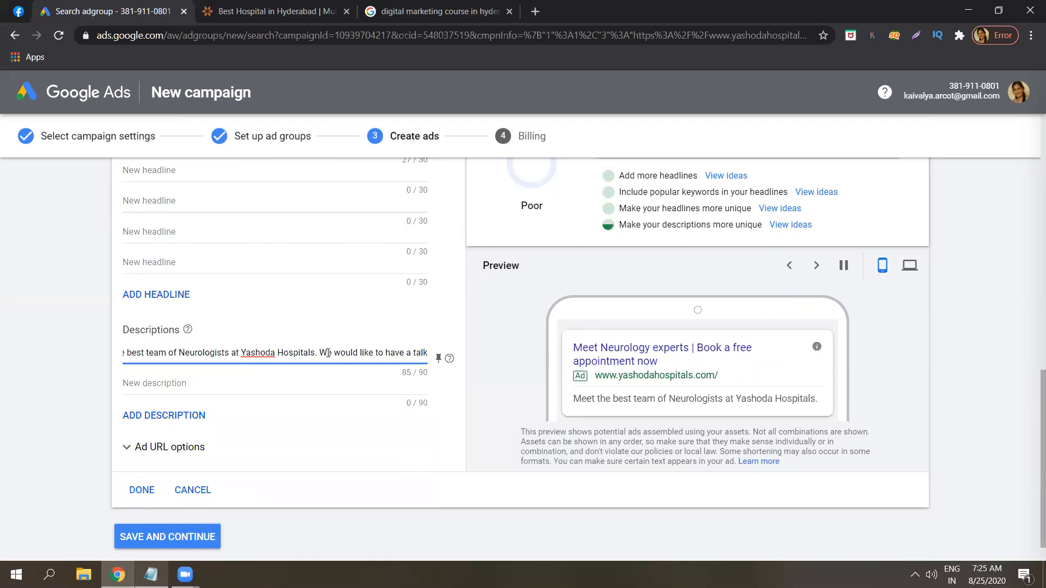
key(BackSpace)
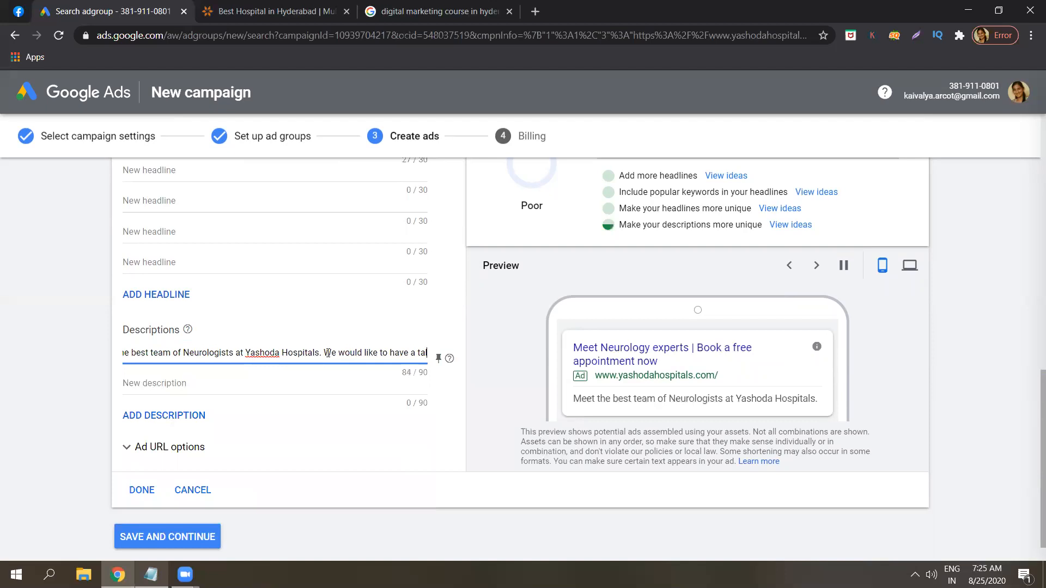
key(BackSpace)
key(BackSpace)
key(BackSpace)
key(BackSpace)
key(BackSpace)
key(BackSpace)
key(BackSpace)
key(BackSpace)
key(BackSpace)
key(BackSpace)
key(BackSpace)
key(BackSpace)
key(BackSpace)
key(BackSpace)
key(BackSpace)
key(BackSpace)
key(BackSpace)
key(BackSpace)
key(BackSpace)
key(BackSpace)
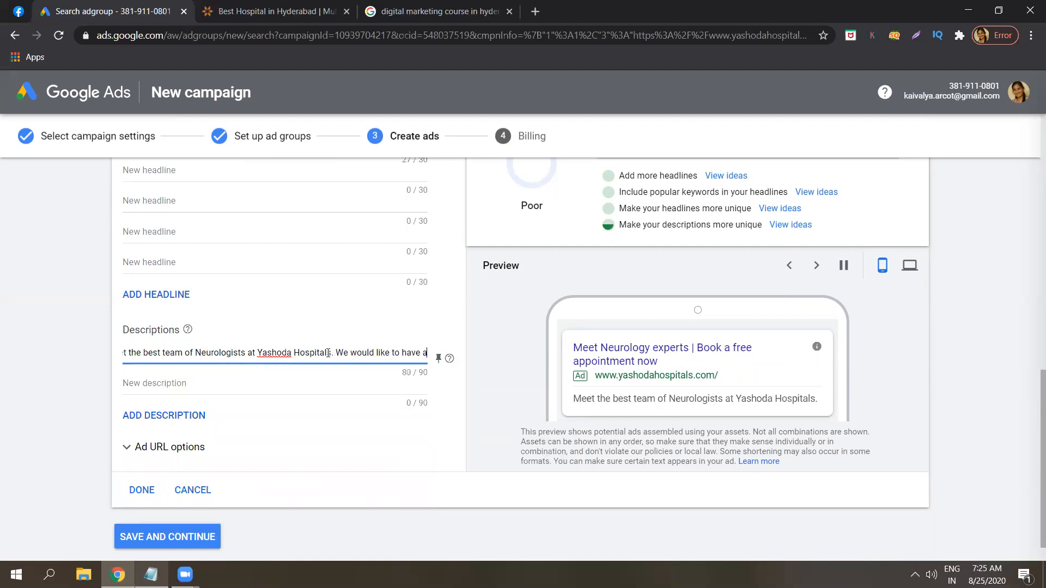
key(BackSpace)
key(BackSpace)
key(BackSpace)
Enter "We would like to extend our support in helping you" as the second description of the Neurology ad
click(233, 383)
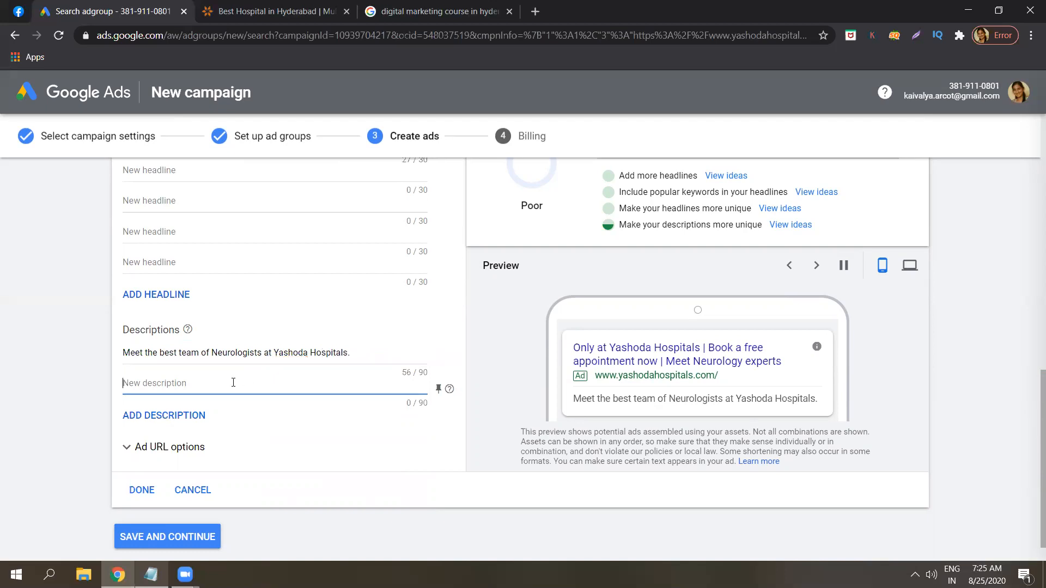
text(We wu)
key(BackSpace)
text(ould like to extend our)
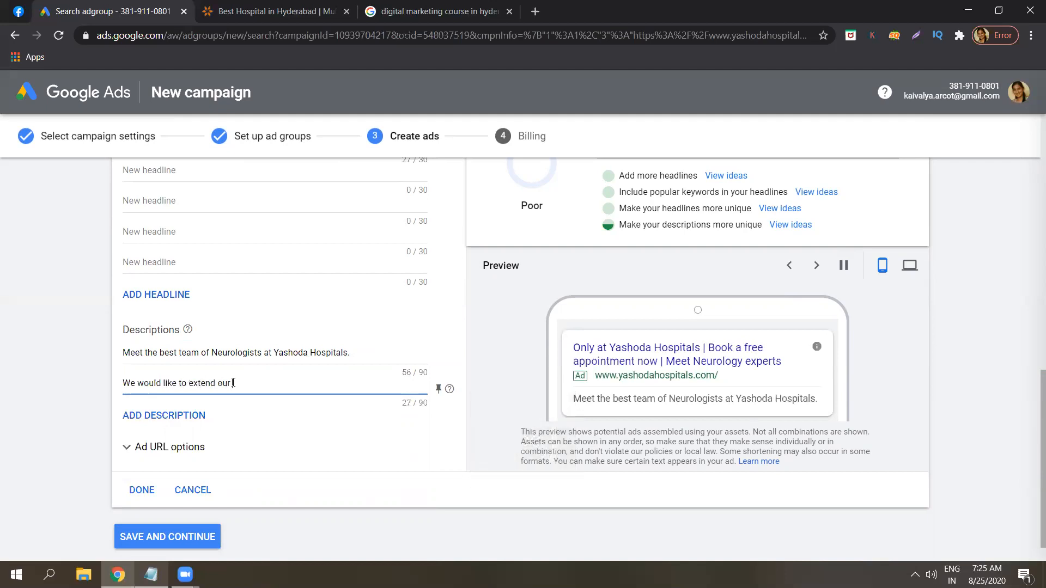
text( support in)
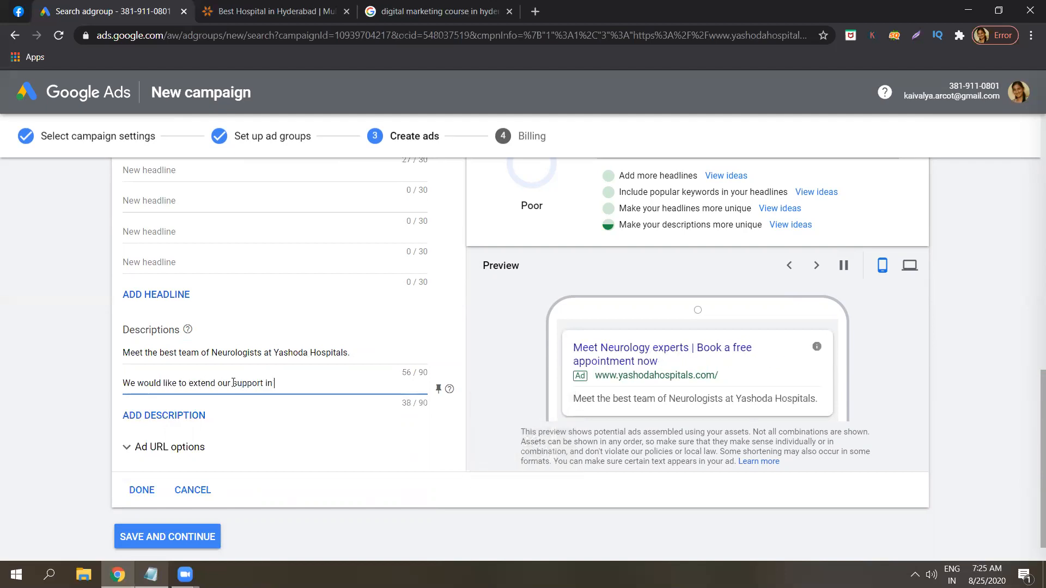
text( helping you)
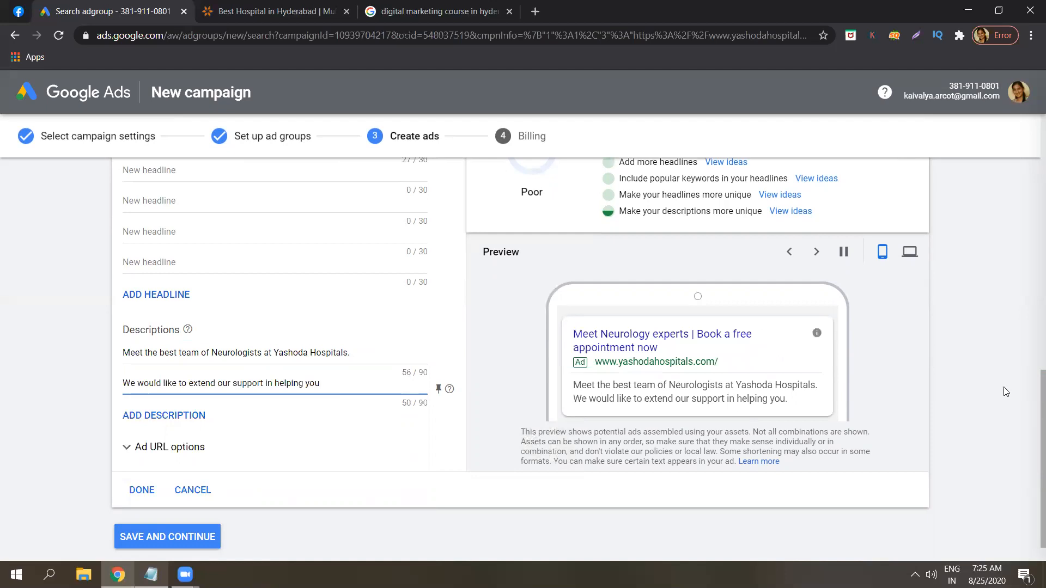
Check the Neurology ad's preview in the desktop layout and return to the mobile layout
scroll(1032, 416, down, 1)
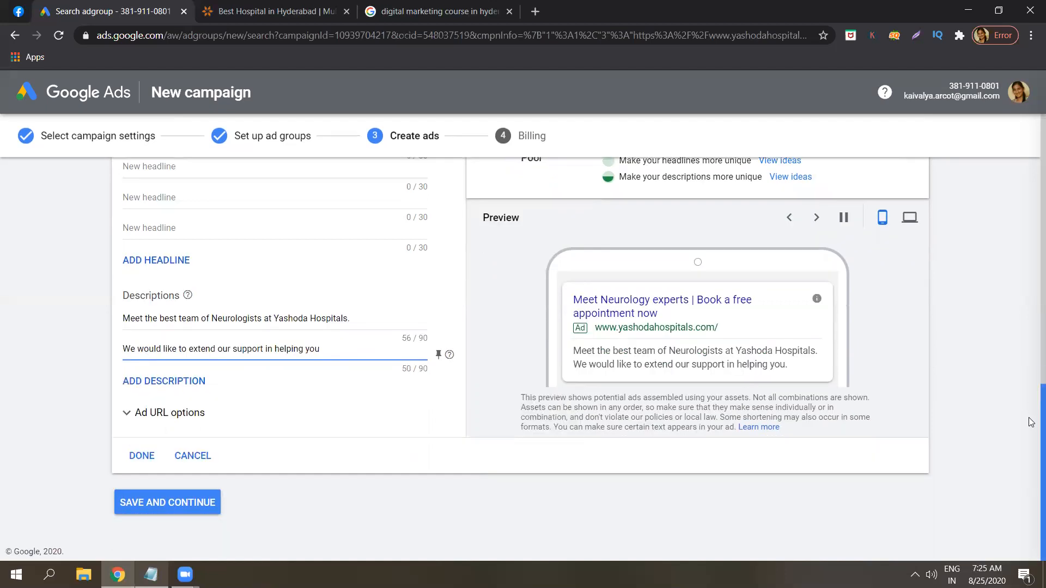
click(910, 217)
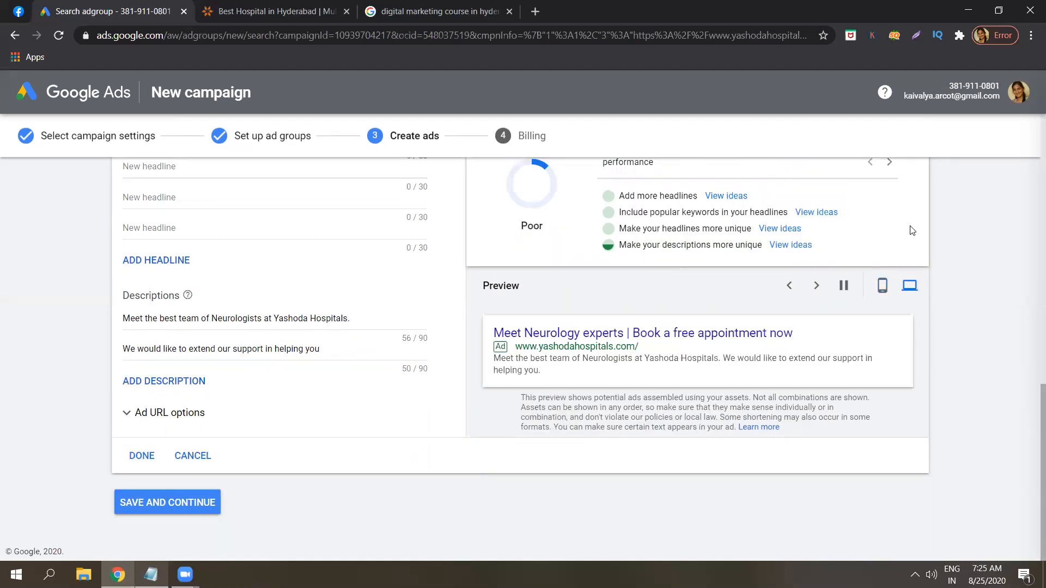
click(887, 287)
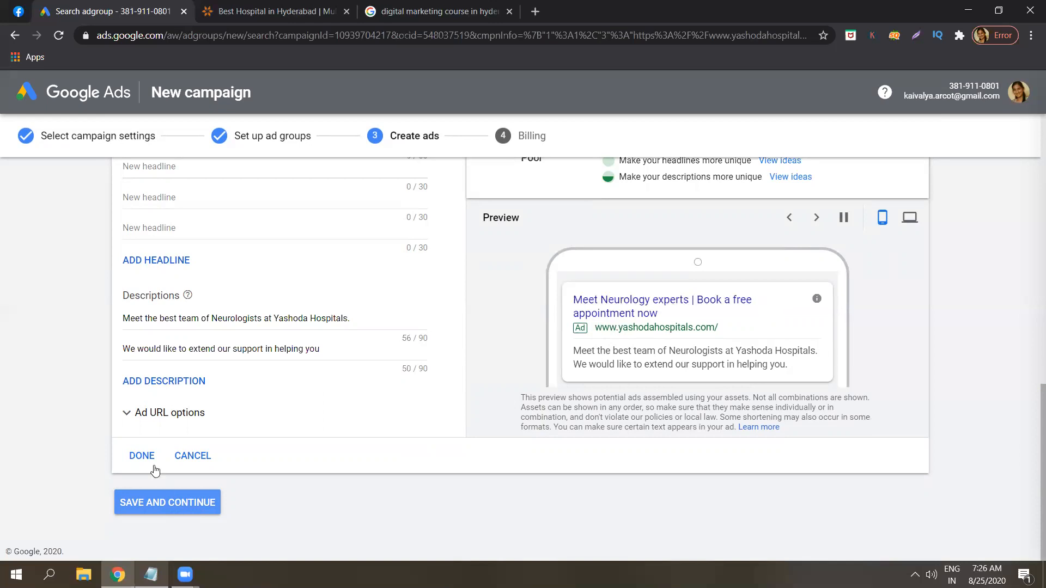
Finish editing the Neurology ad and try to save both ads to continue to billing
click(139, 457)
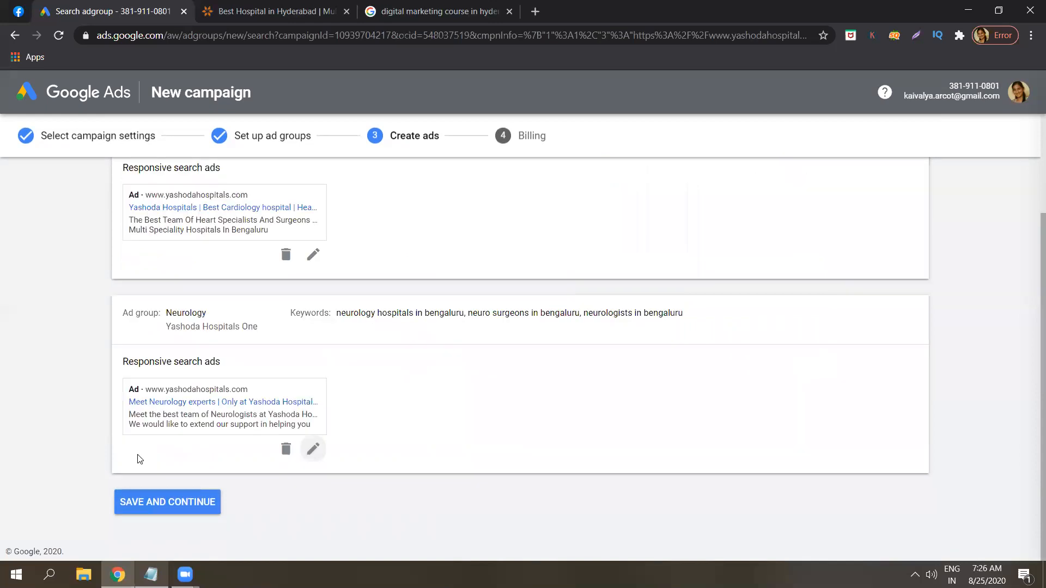
click(170, 505)
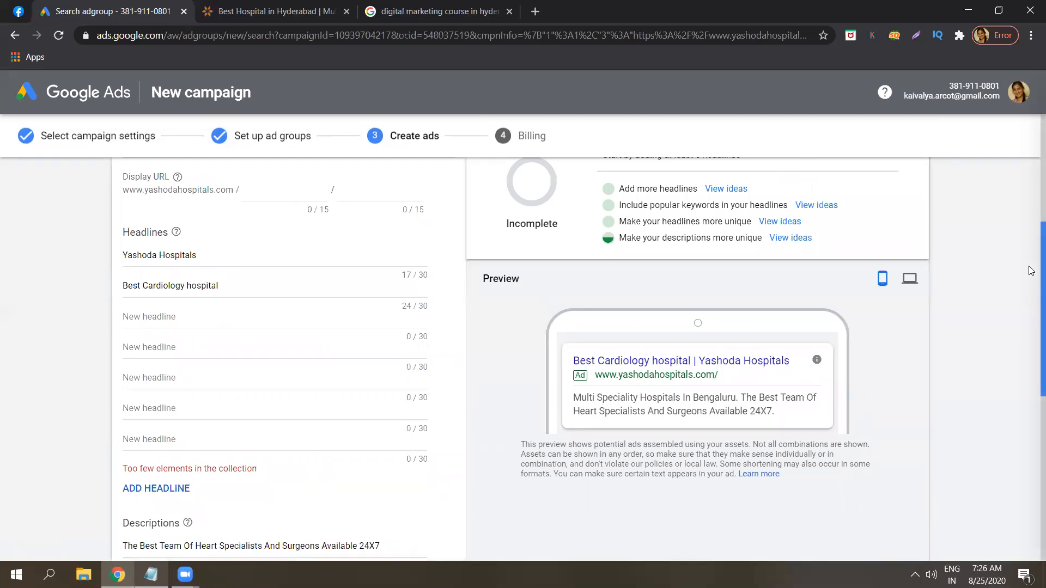
Add the suggested "Yashoda Hospitals Introducing" as the Cardiology ad's third headline, and save the ads to continue to billing
mouse_move(1031, 272)
mouse_down()
mouse_move(1031, 502)
mouse_move(1031, 282)
mouse_up()
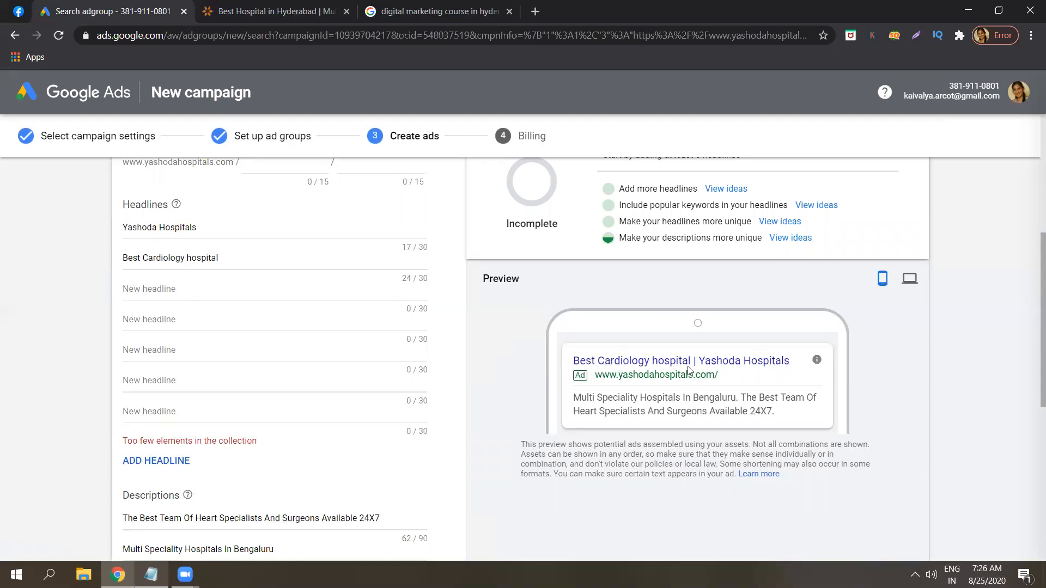
click(299, 284)
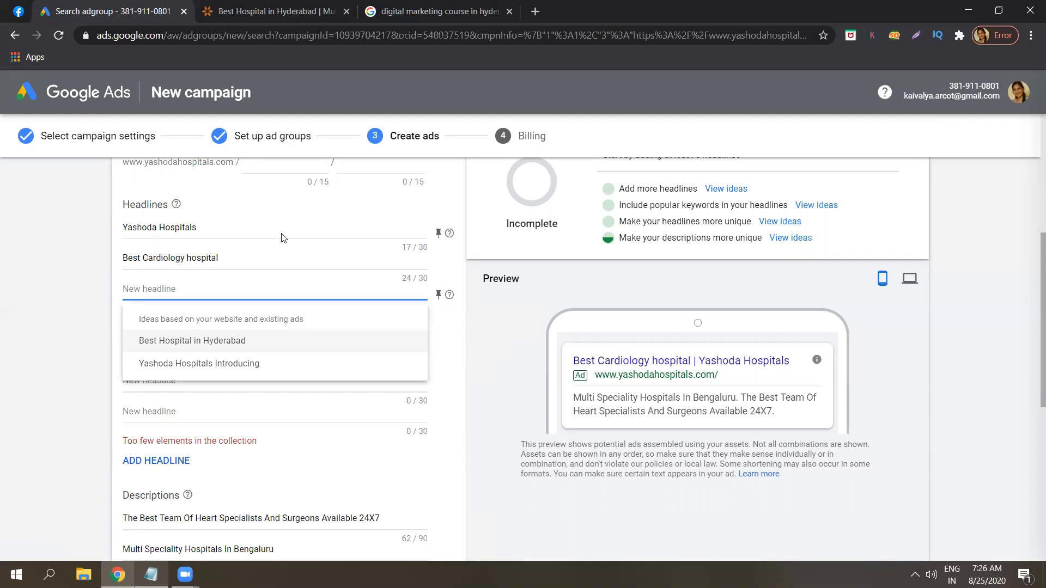
click(226, 364)
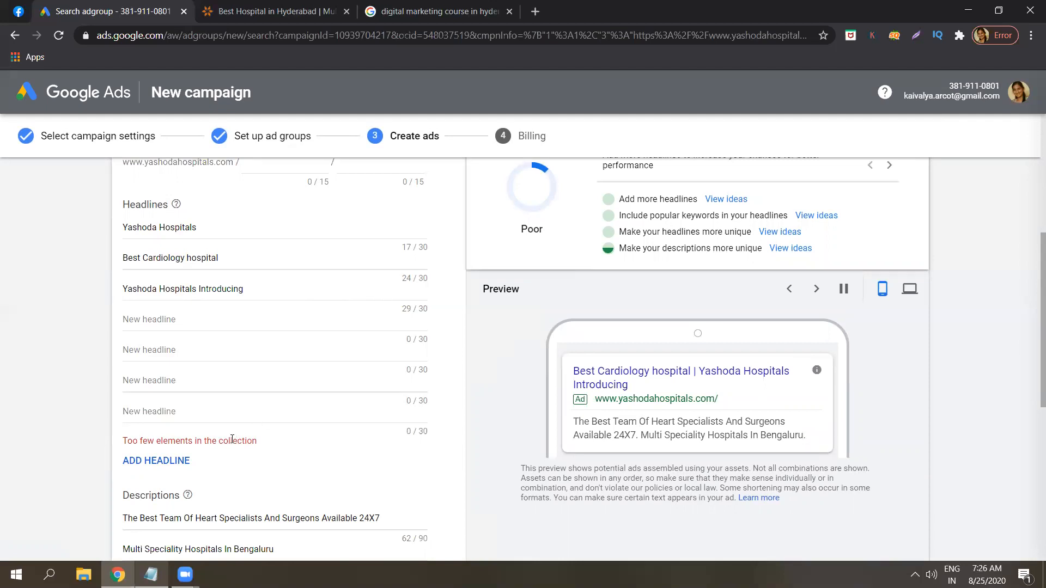
triple_click(232, 439)
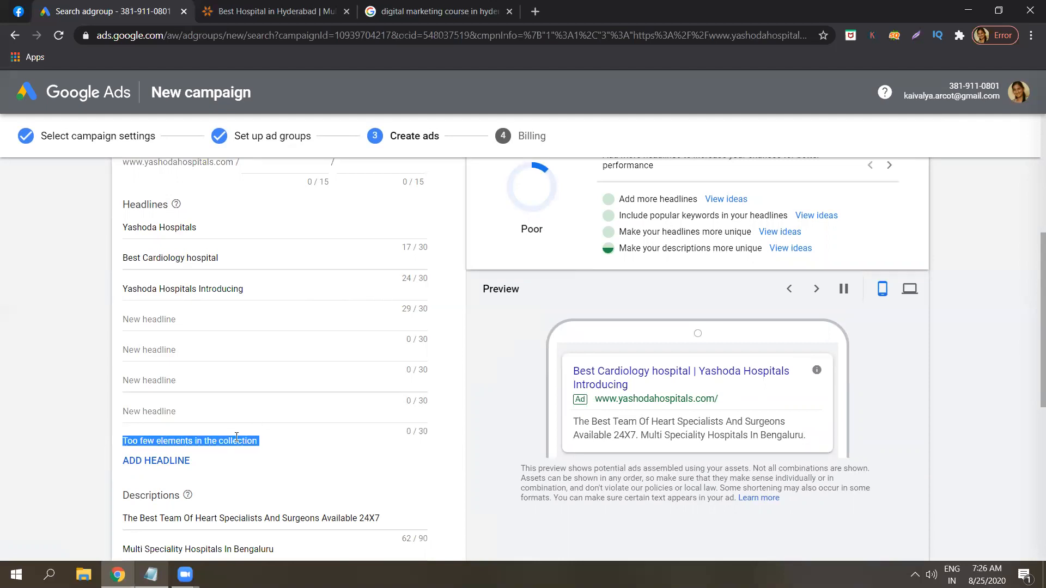
click(237, 438)
drag(1042, 330, 1032, 428)
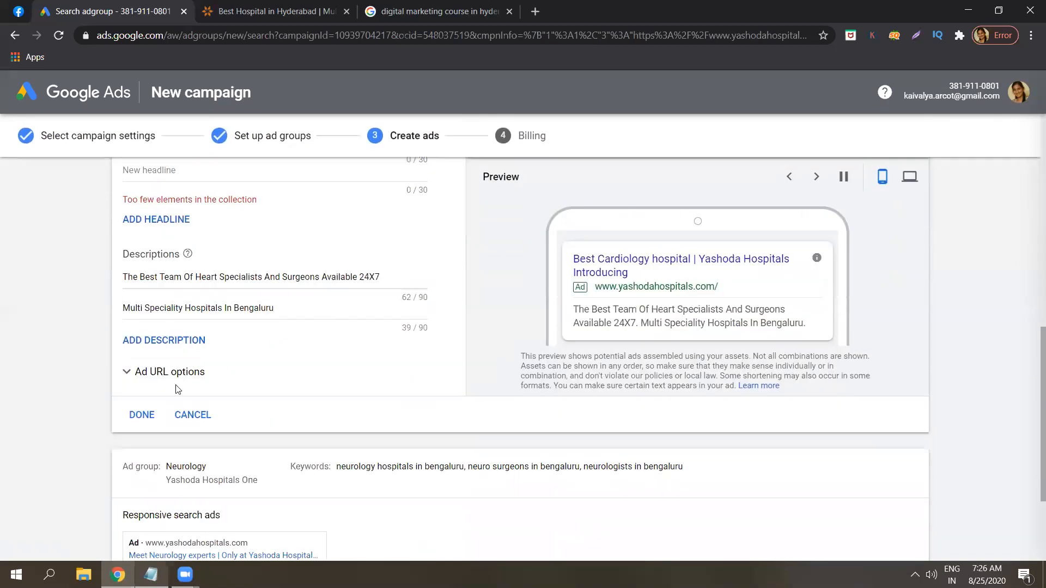
click(151, 415)
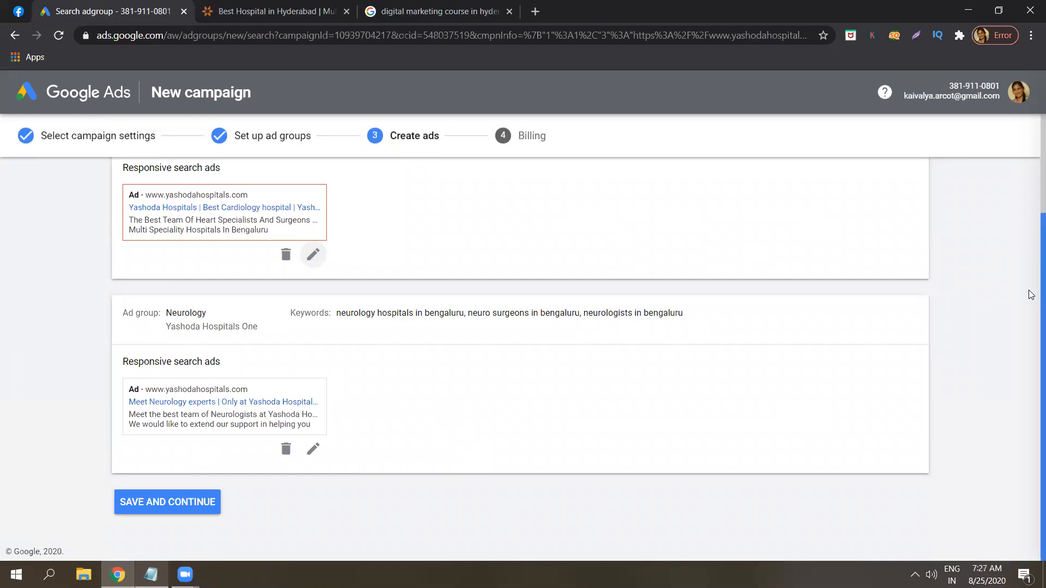
click(140, 504)
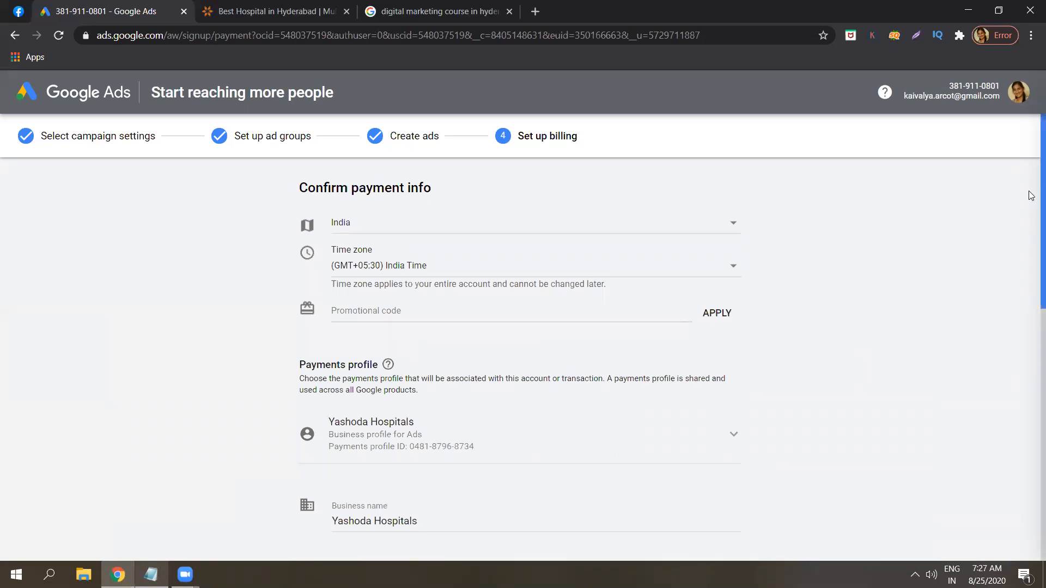
Examine the payment info on the billing page, including the payments profile, business name, payment method and promotional code field
scroll(1031, 209, down, 2)
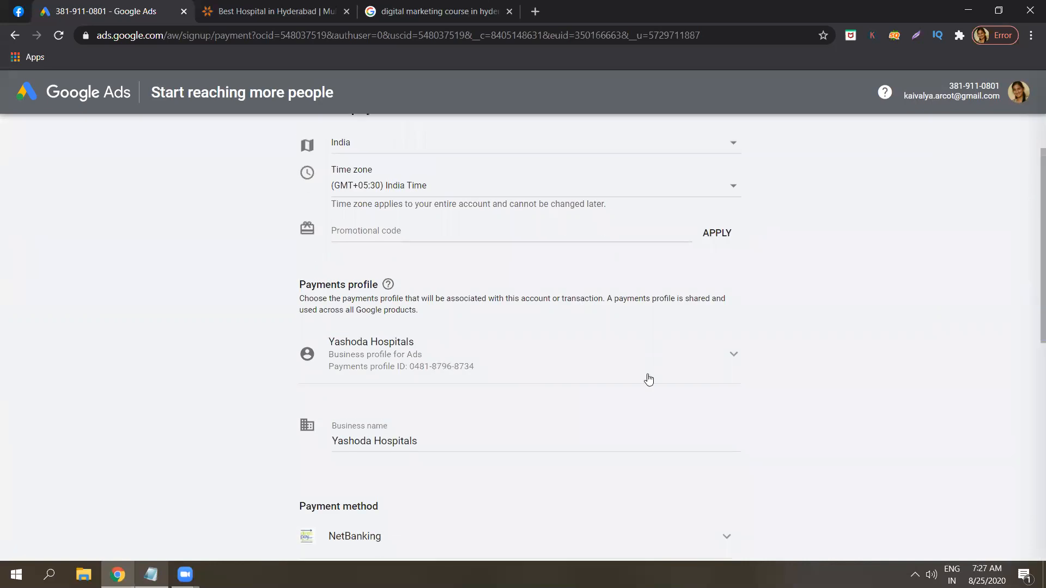
drag(1031, 289, 1030, 316)
click(463, 379)
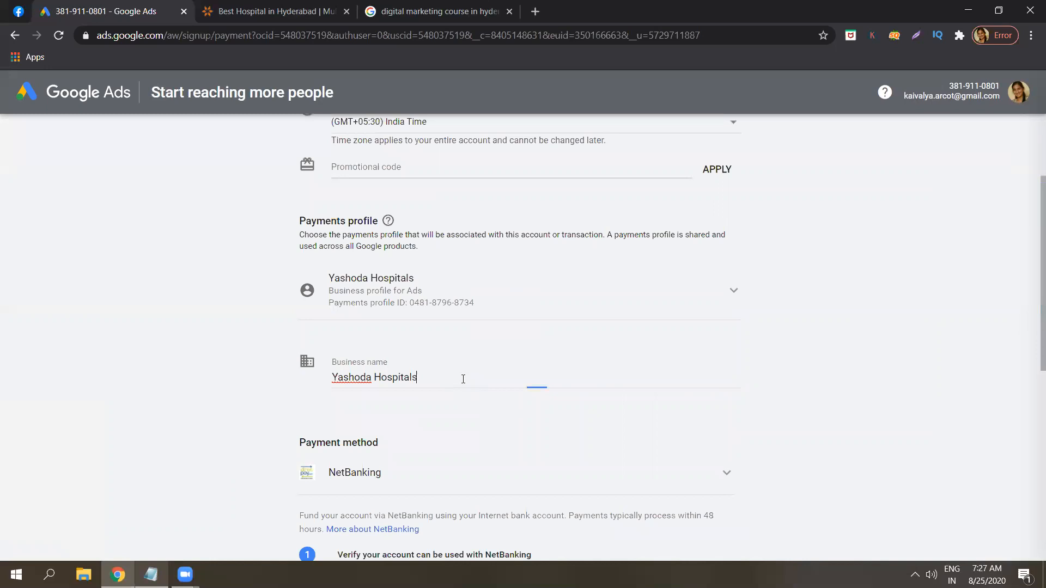
key(ctrl+shift+Left)
key(ctrl+shift+Right)
key(ctrl+shift+Left)
key(ctrl+shift+Right)
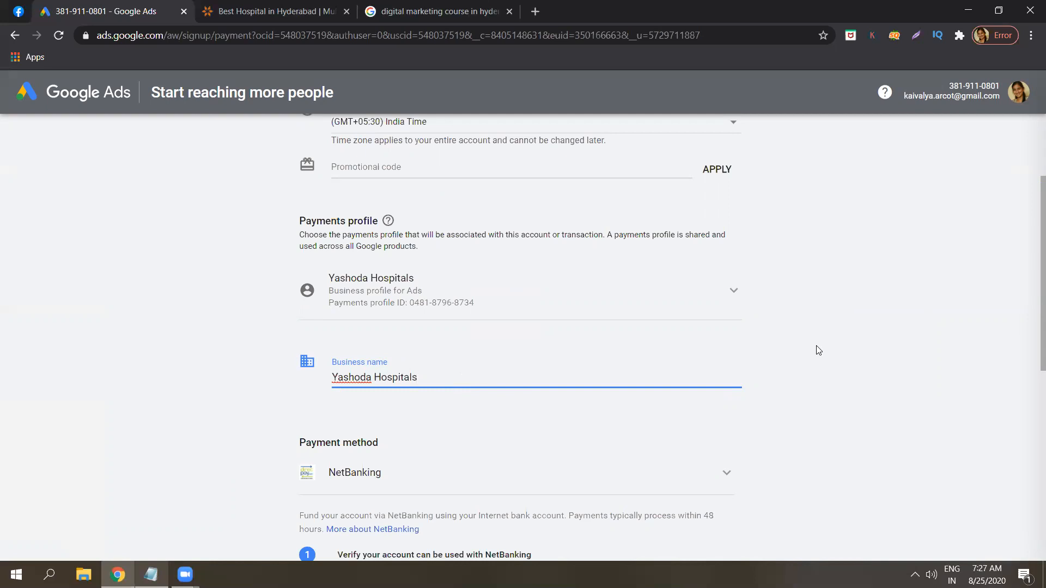
click(855, 341)
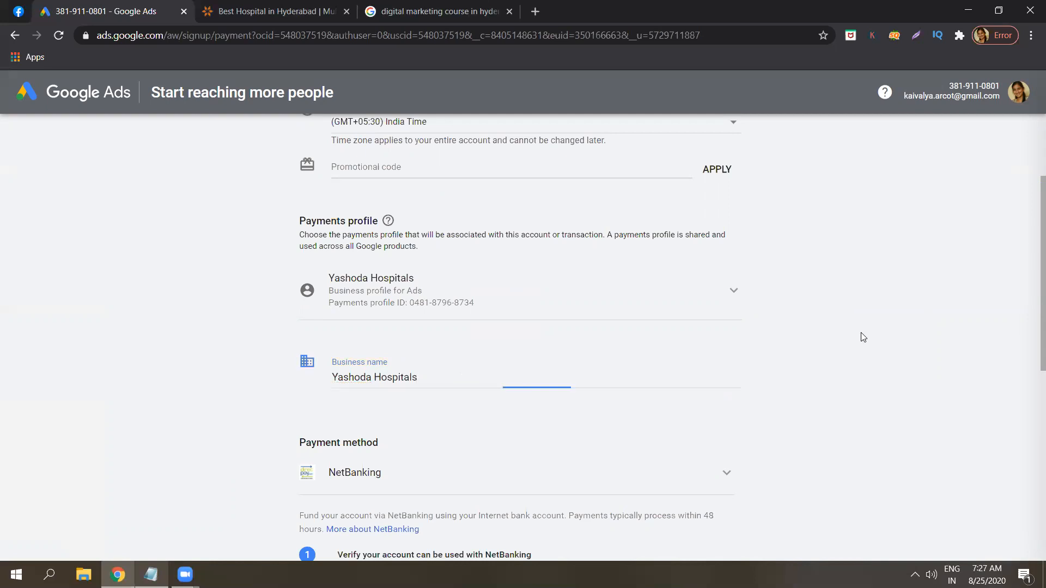
scroll(1031, 215, up, 3)
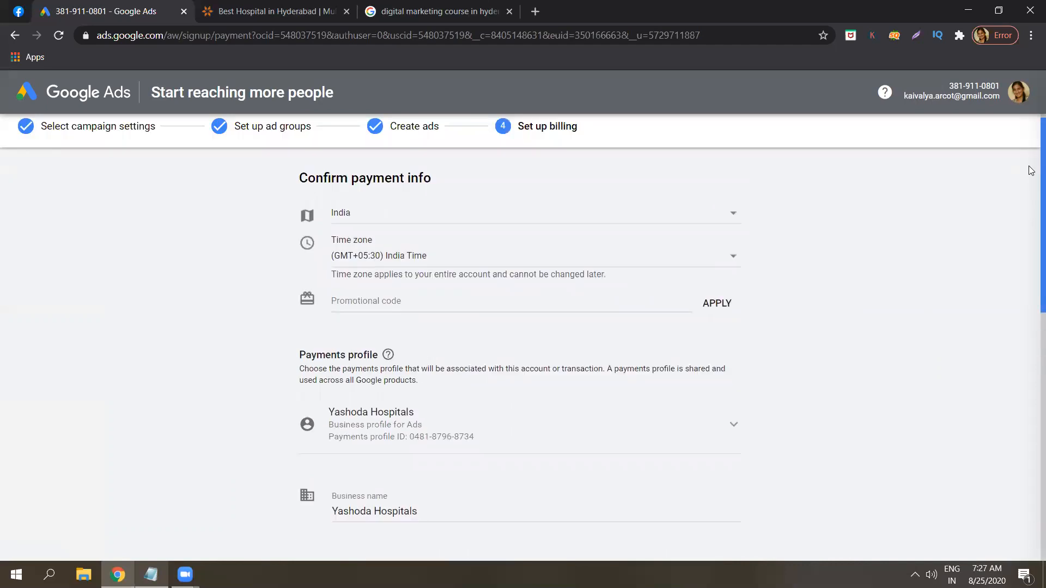
click(568, 299)
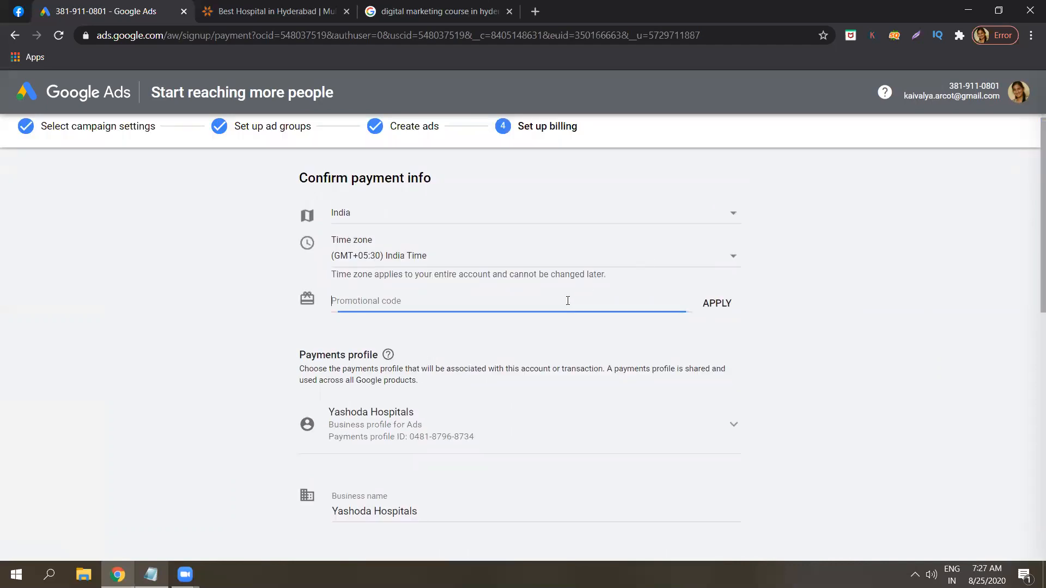
click(895, 280)
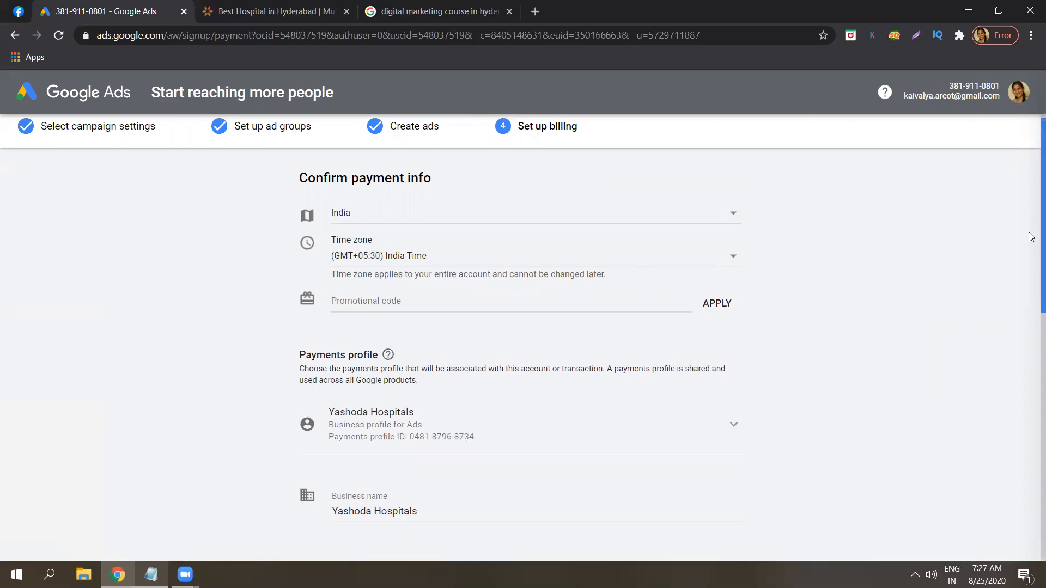
scroll(1031, 237, down, 1)
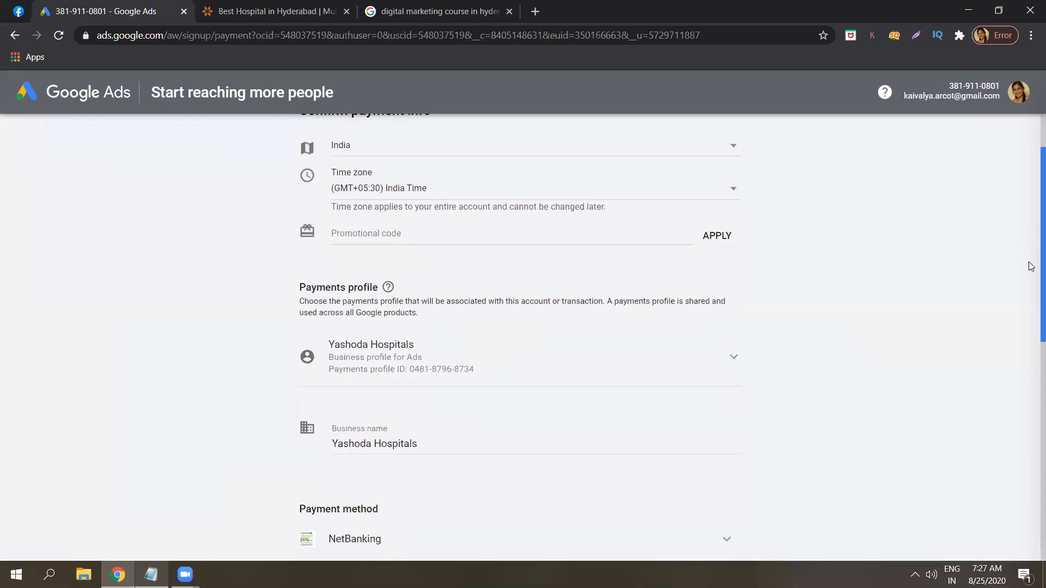
Review the available payment methods and choose NetBanking for the account
scroll(1032, 349, down, 3)
scroll(1032, 365, down, 3)
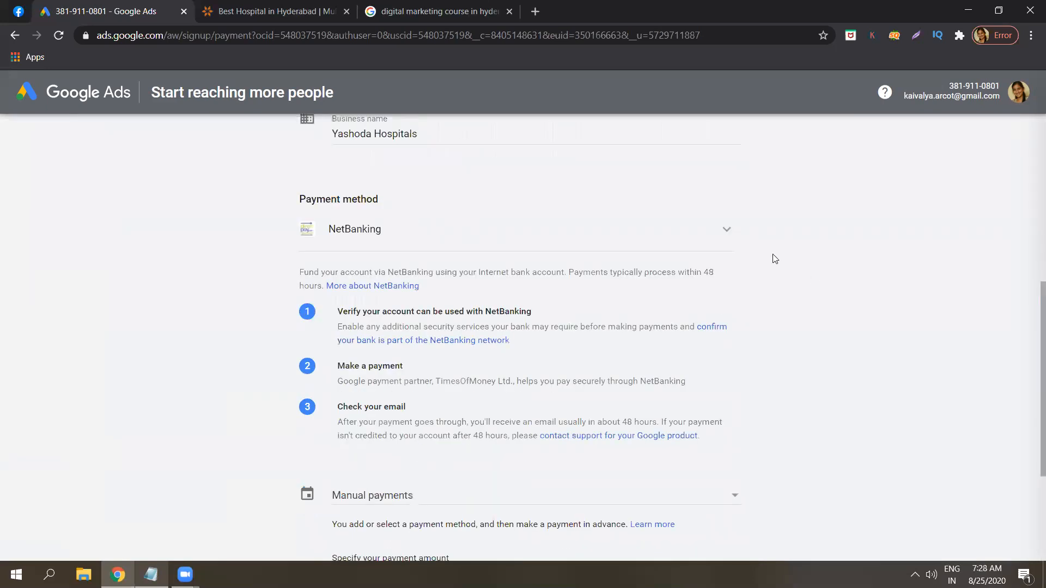
click(724, 240)
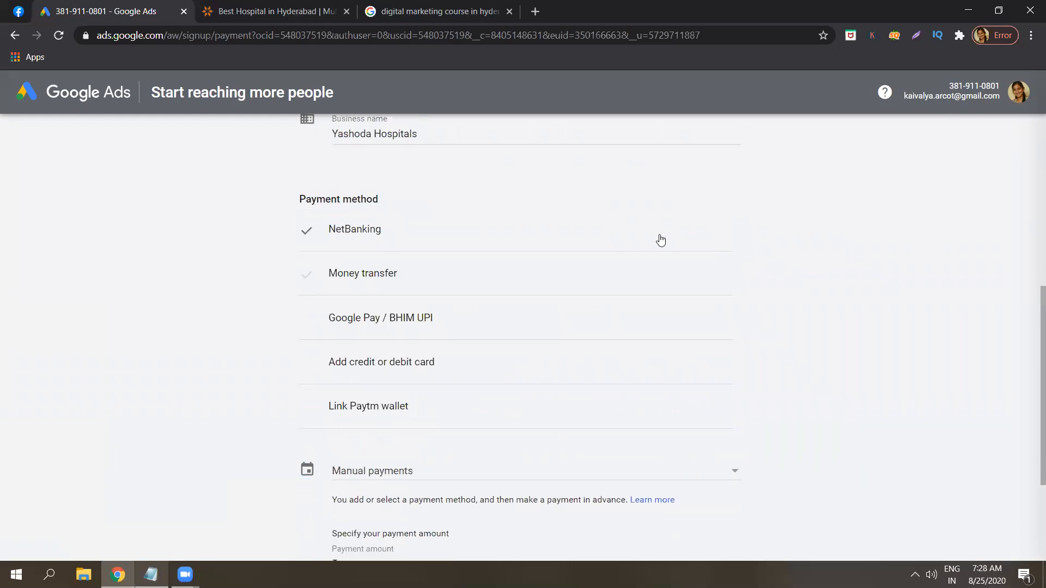
click(433, 232)
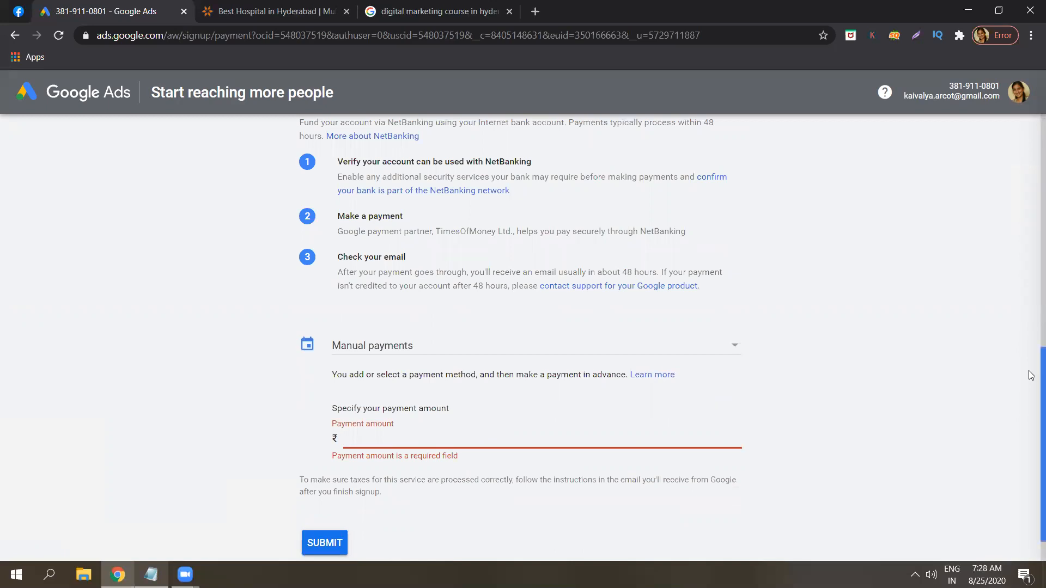
Set the manual payment amount to ₹2,000
drag(1031, 376, 1032, 416)
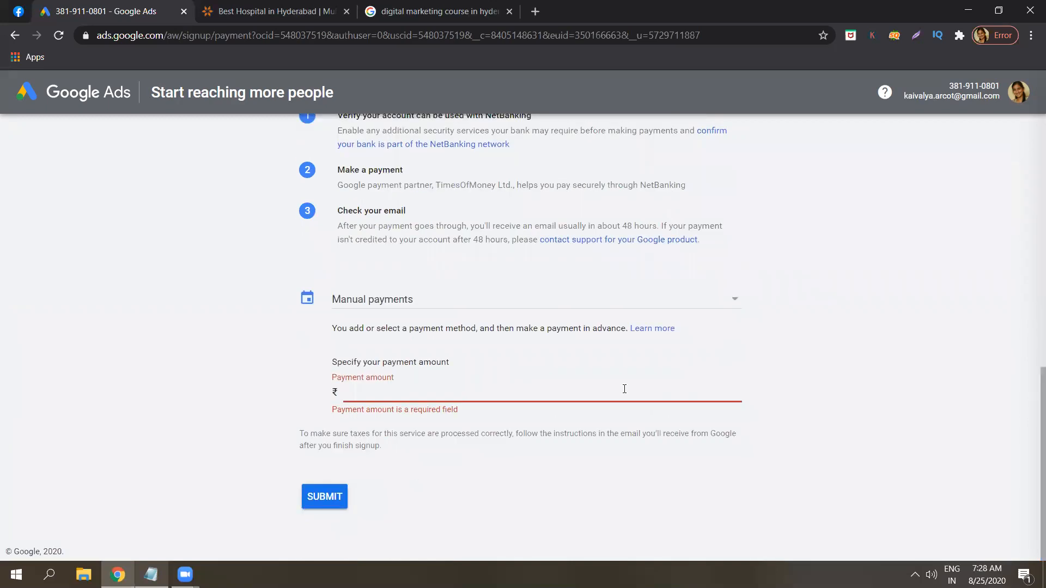
text(2000)
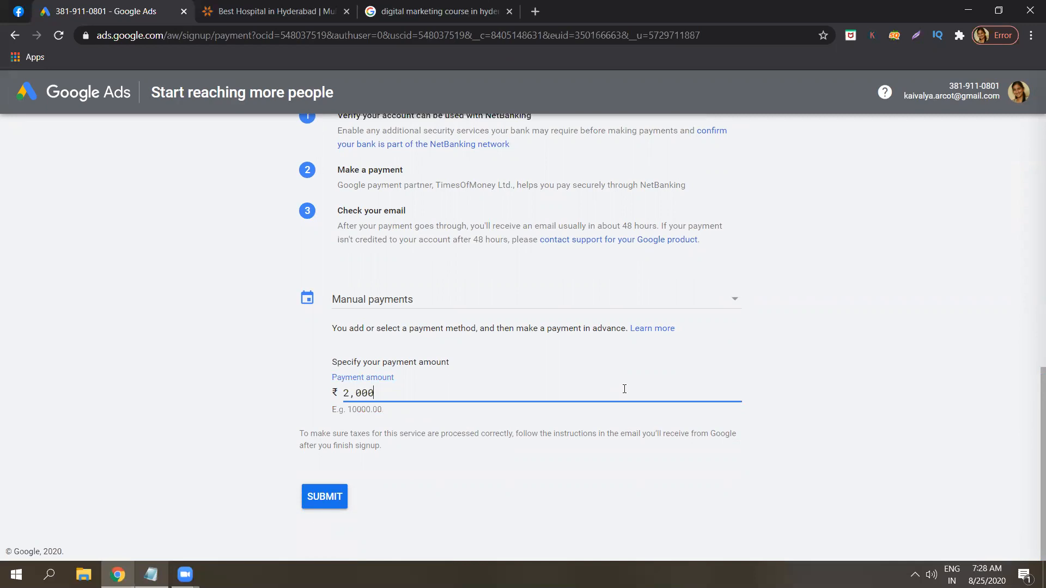
click(770, 318)
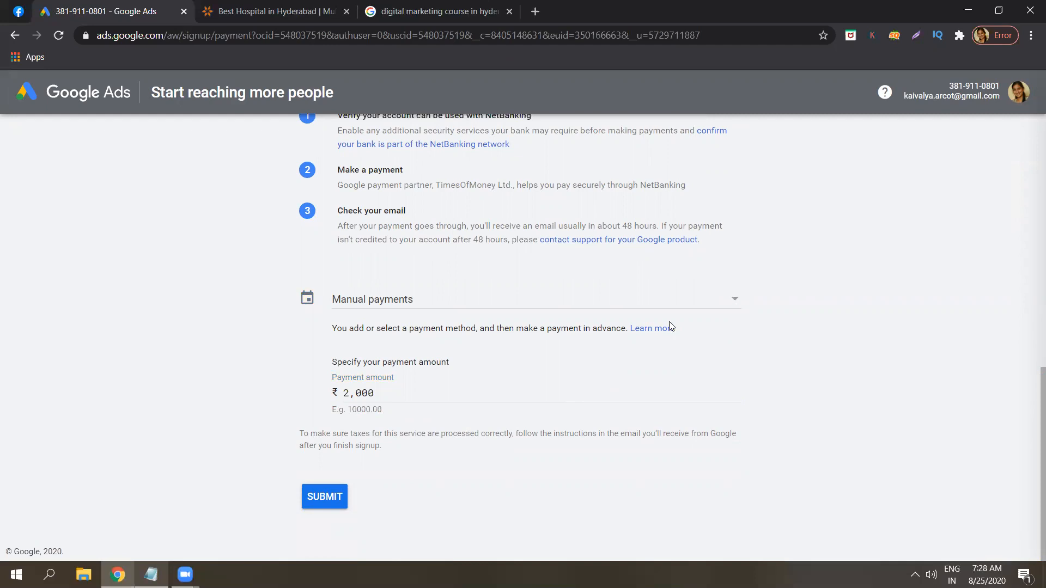
click(469, 396)
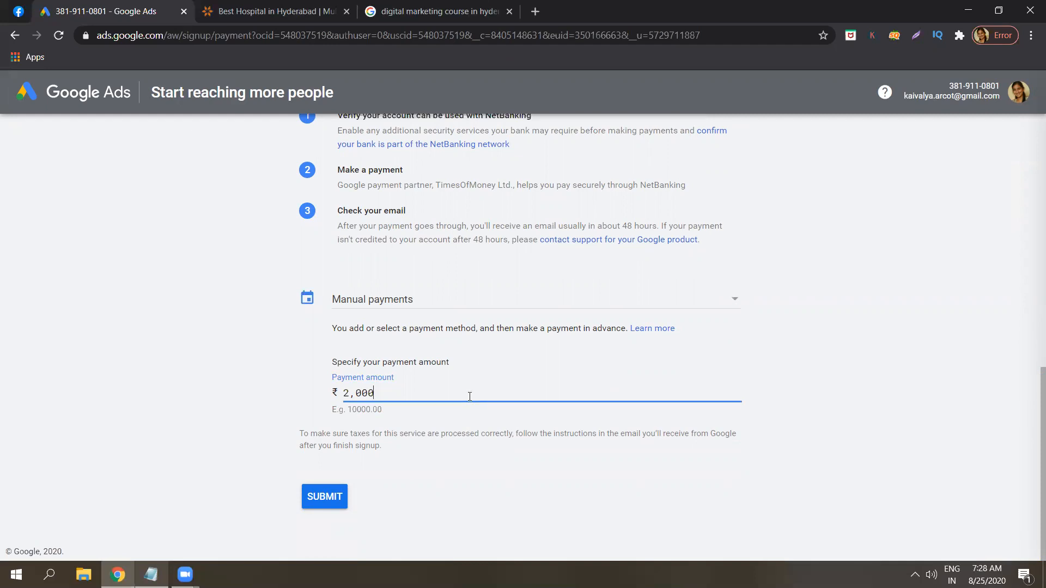
click(527, 300)
click(541, 305)
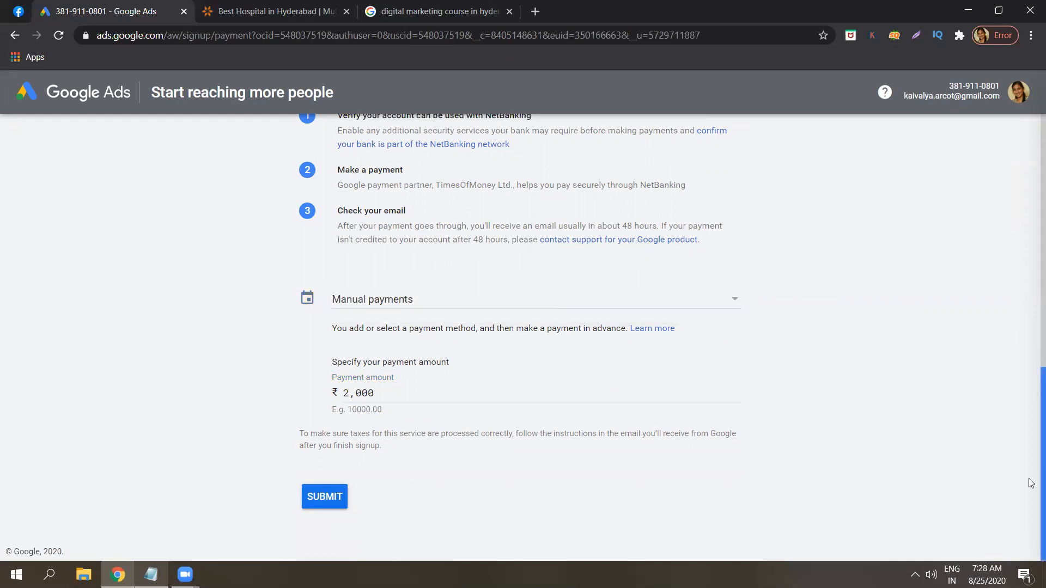
Submit the payment info and dismiss the NetBanking transaction dialog without continuing to the vendor's page
mouse_move(1031, 488)
mouse_down()
mouse_move(1031, 321)
mouse_move(1031, 481)
mouse_up()
click(729, 341)
click(729, 341)
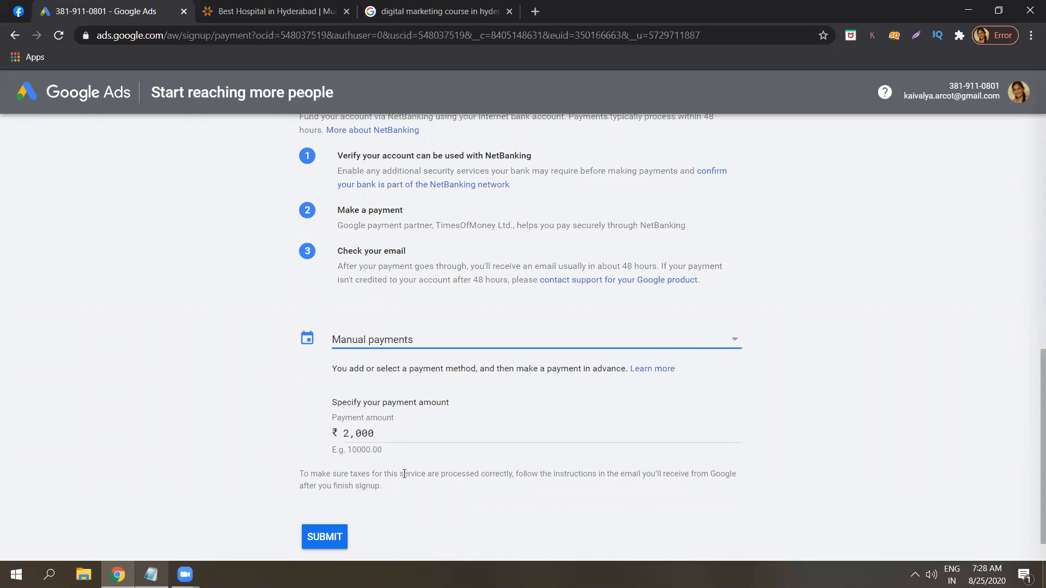
click(343, 532)
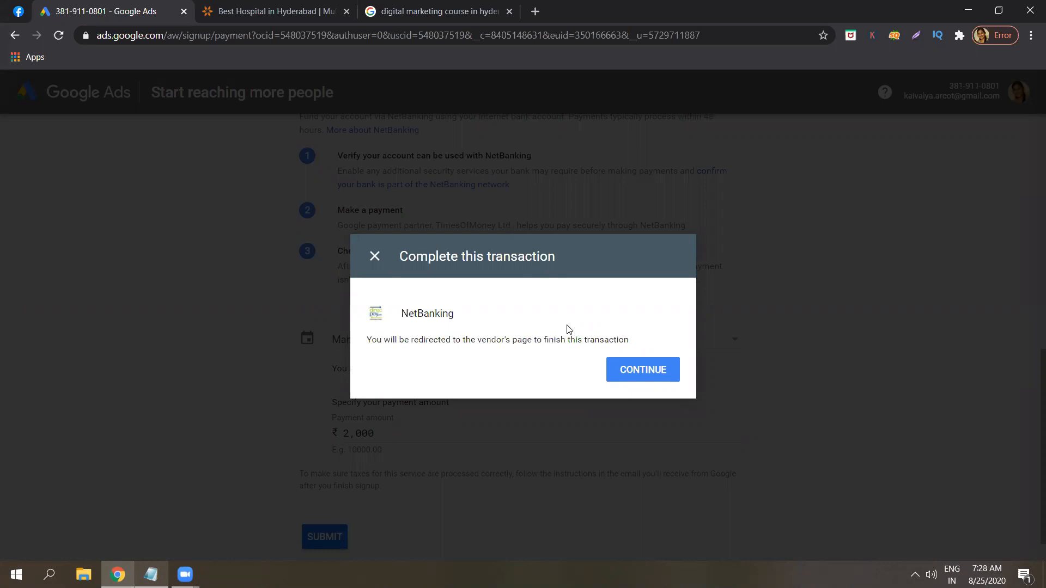
click(376, 256)
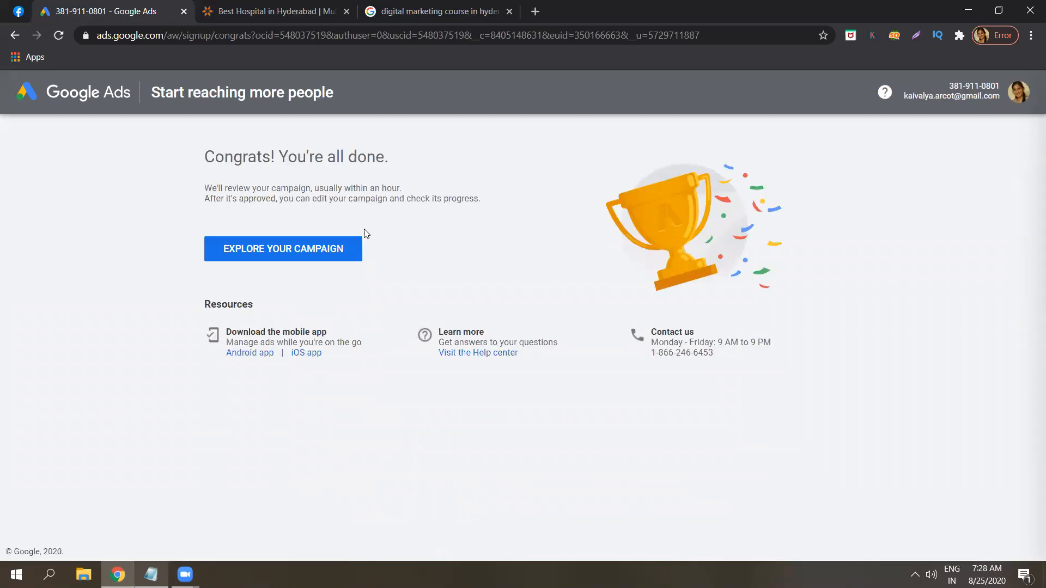
Read the signup completion page's notes on how long campaign review takes and what can be done after approval
double_click(353, 156)
triple_click(353, 157)
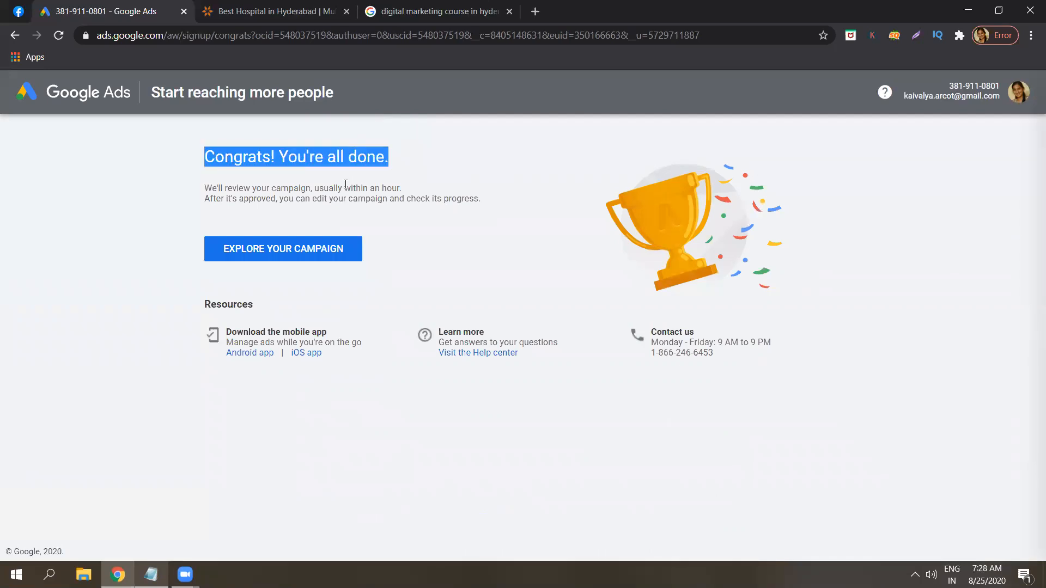
double_click(345, 189)
triple_click(345, 188)
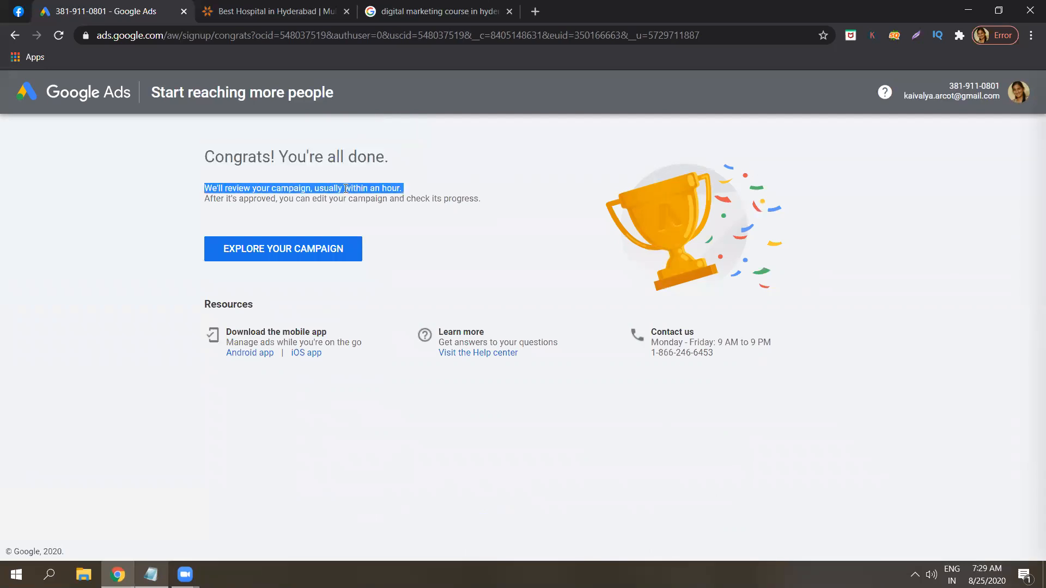
triple_click(347, 200)
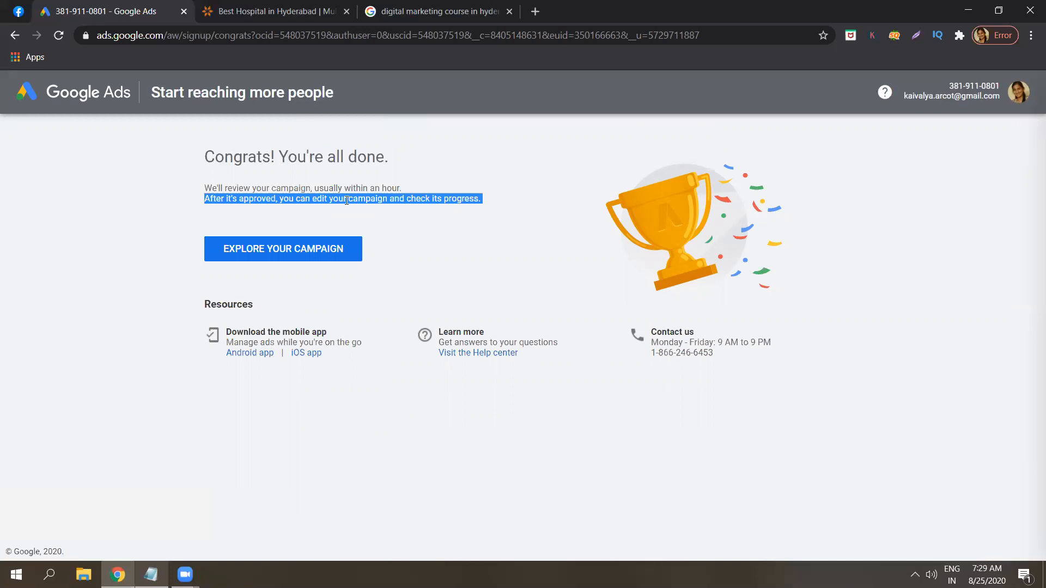
click(346, 200)
triple_click(346, 201)
click(346, 201)
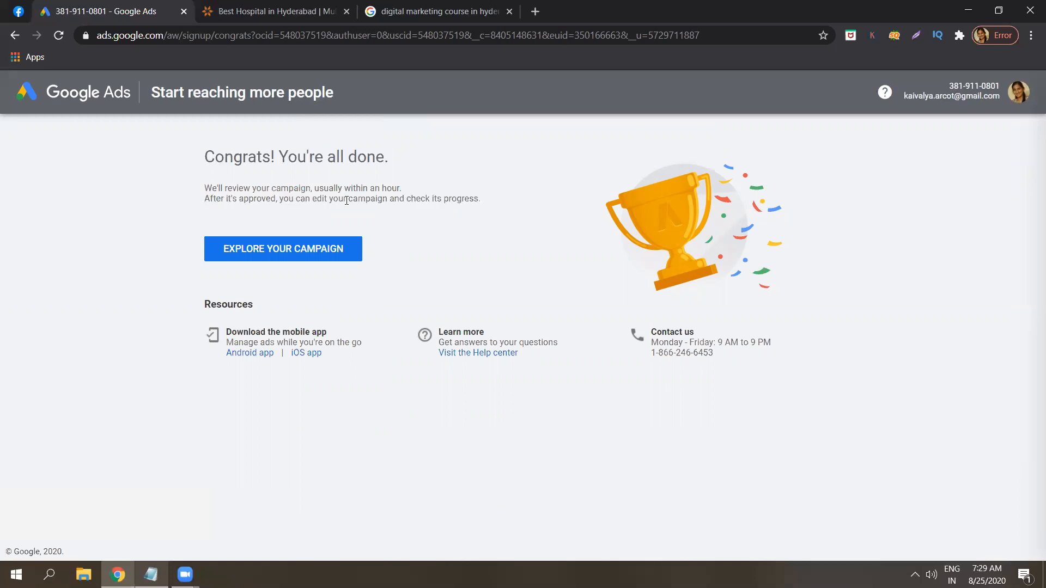
triple_click(357, 187)
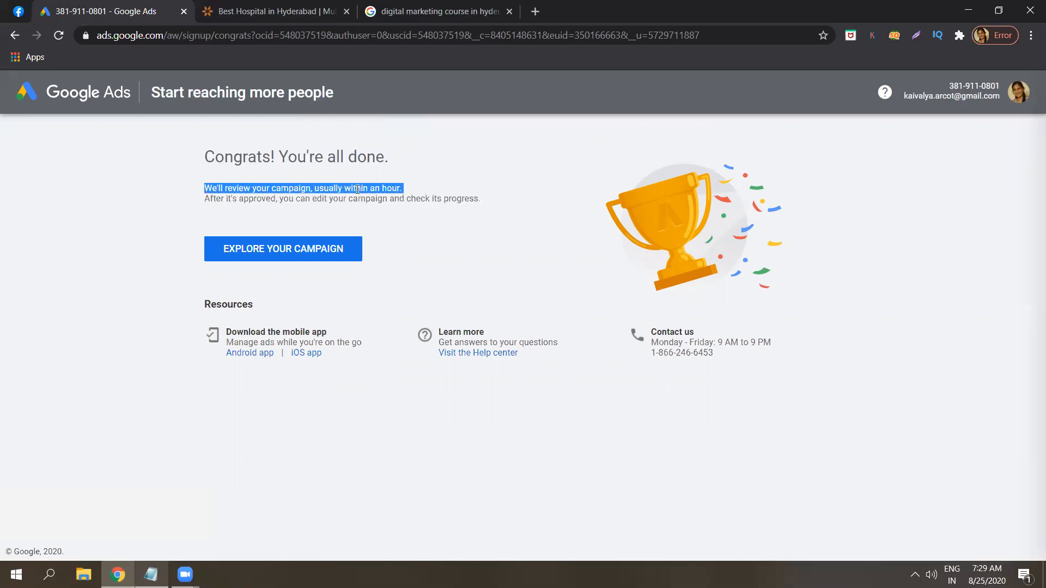
triple_click(360, 201)
triple_click(360, 201)
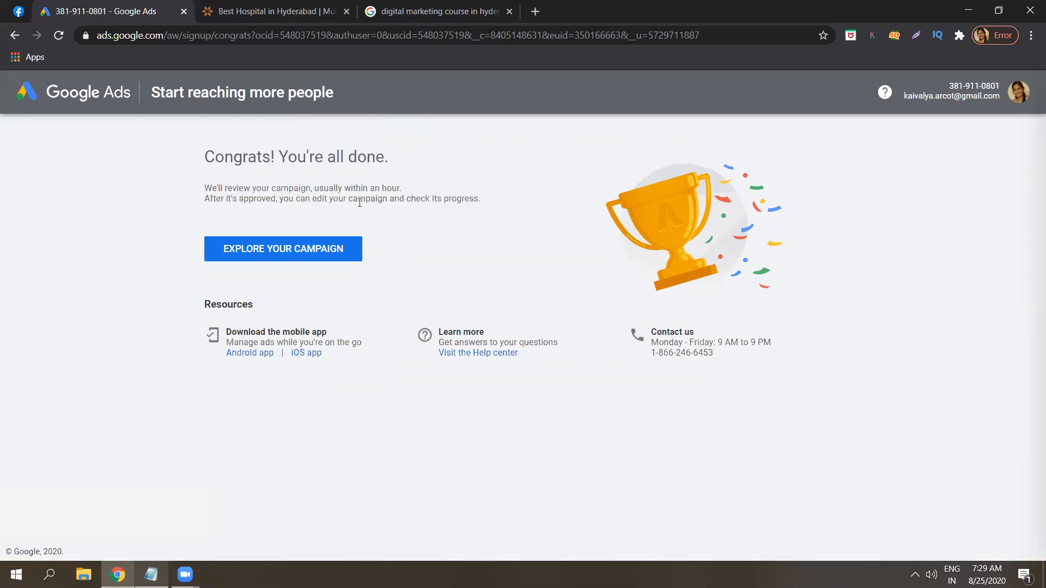
click(359, 202)
triple_click(357, 200)
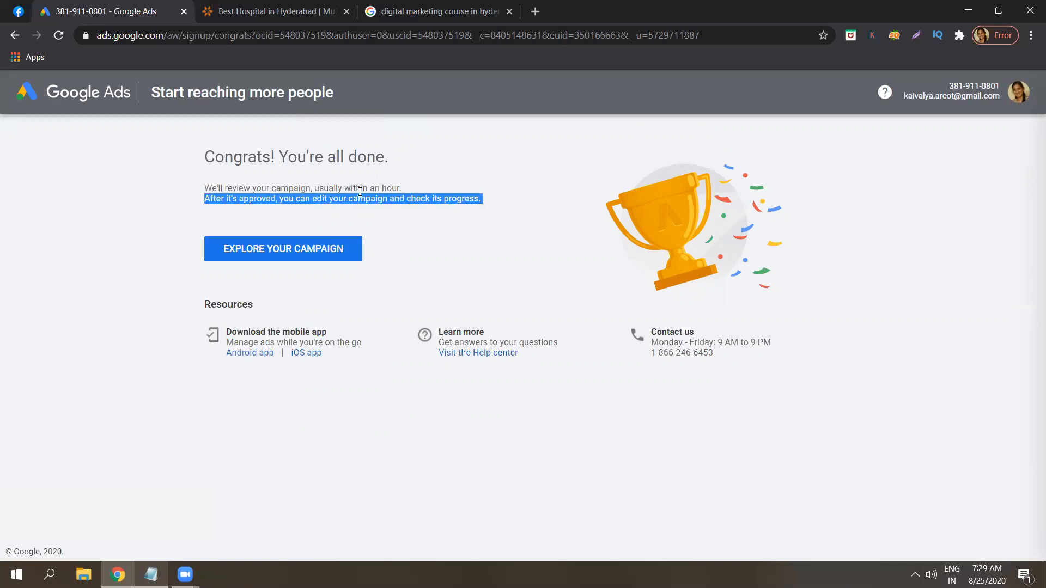
triple_click(359, 190)
click(359, 192)
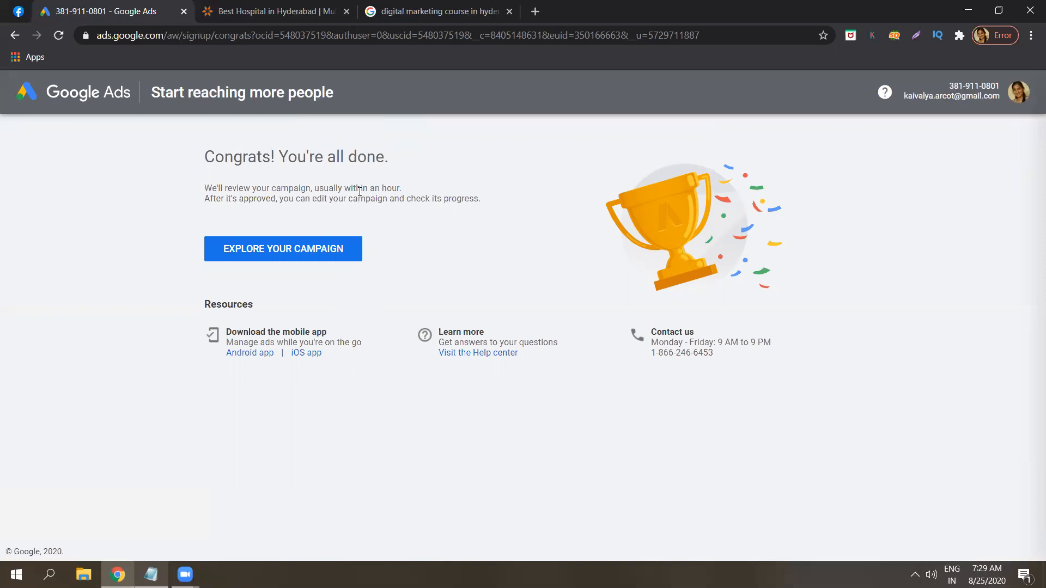
Open the account overview to explore the campaign, and examine its campaigns, ad groups, keywords and ads summaries
click(323, 251)
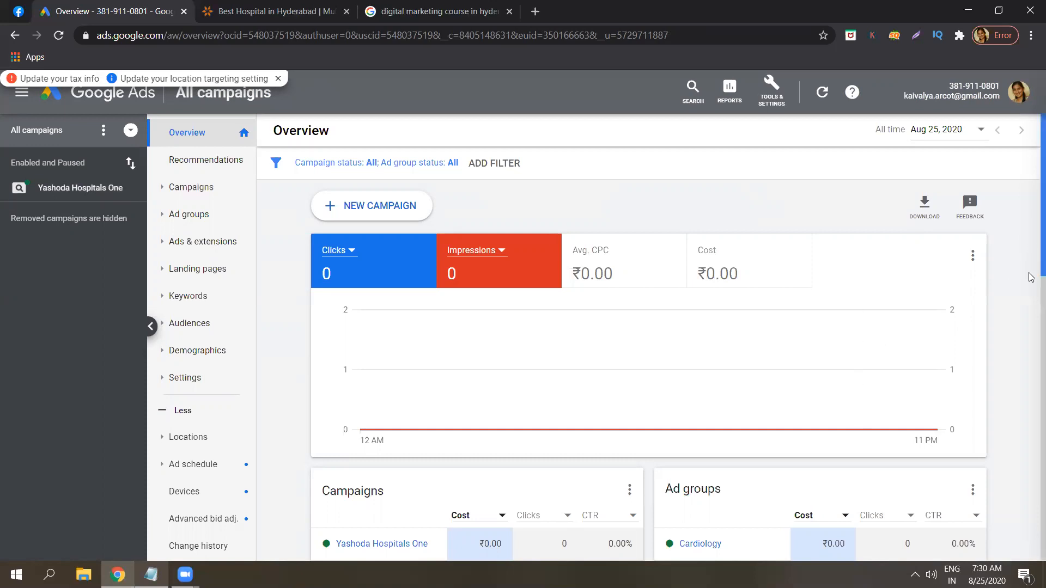
scroll(1032, 302, down, 3)
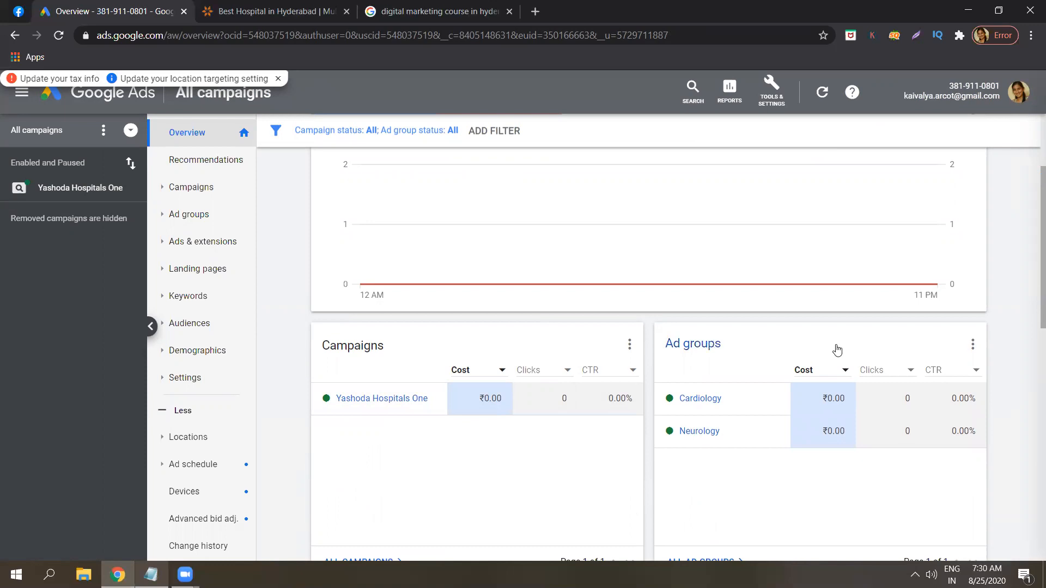
mouse_move(1029, 301)
mouse_down()
mouse_move(1029, 339)
mouse_move(1029, 316)
mouse_up()
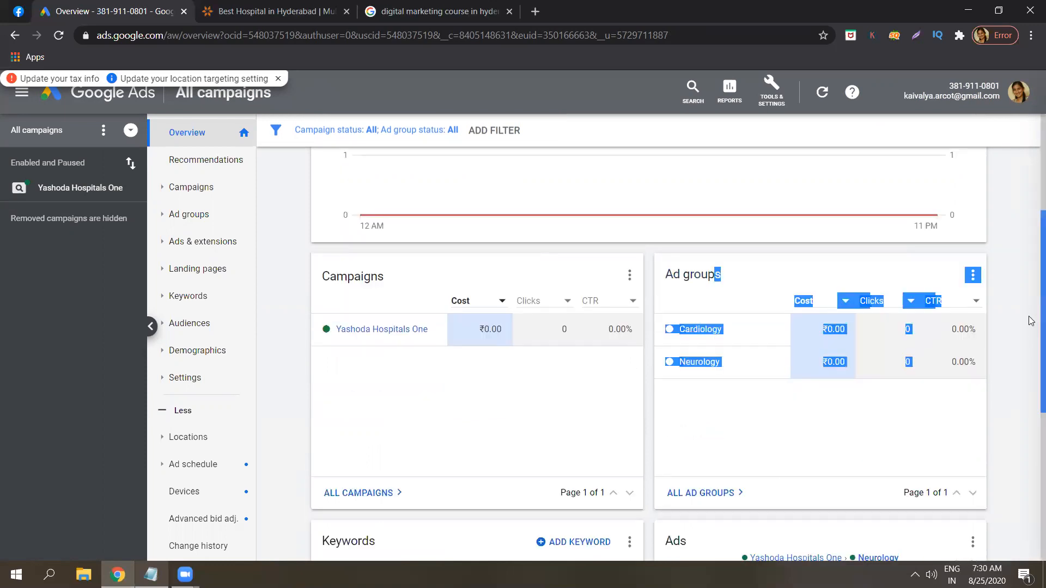
scroll(1032, 322, down, 1)
scroll(1031, 346, down, 1)
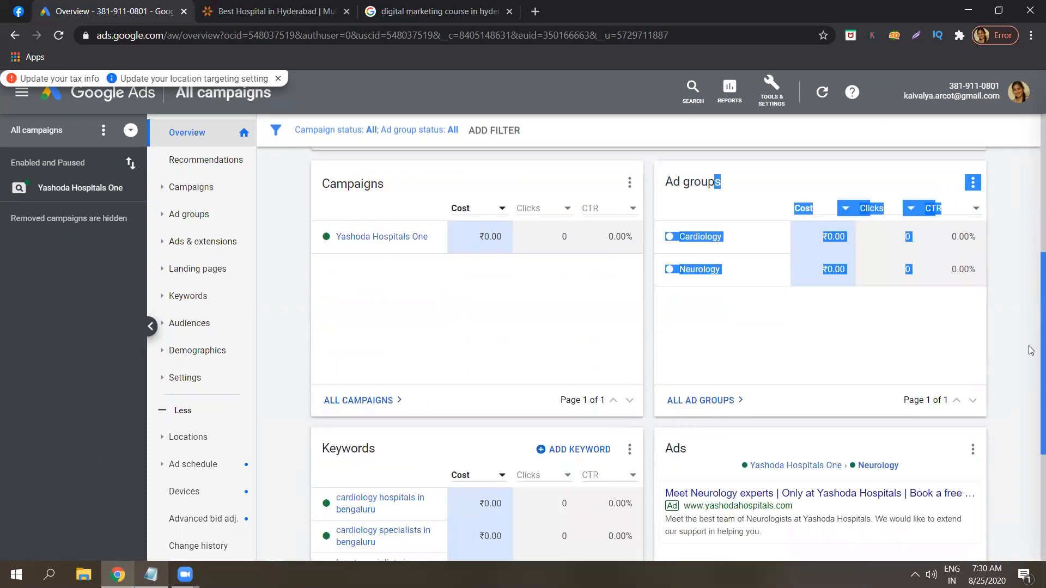
scroll(1032, 371, down, 3)
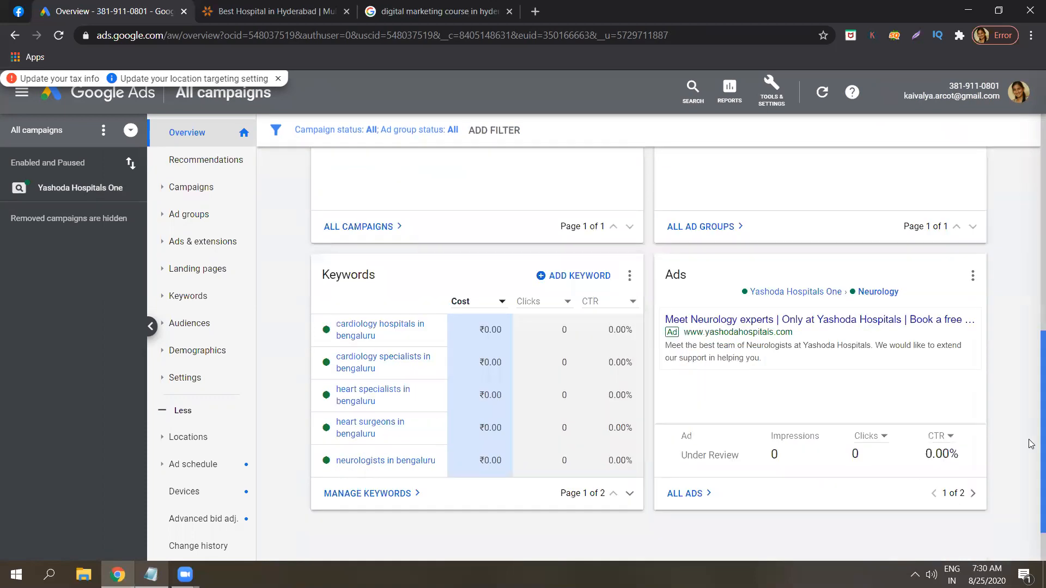
drag(1029, 440, 1029, 442)
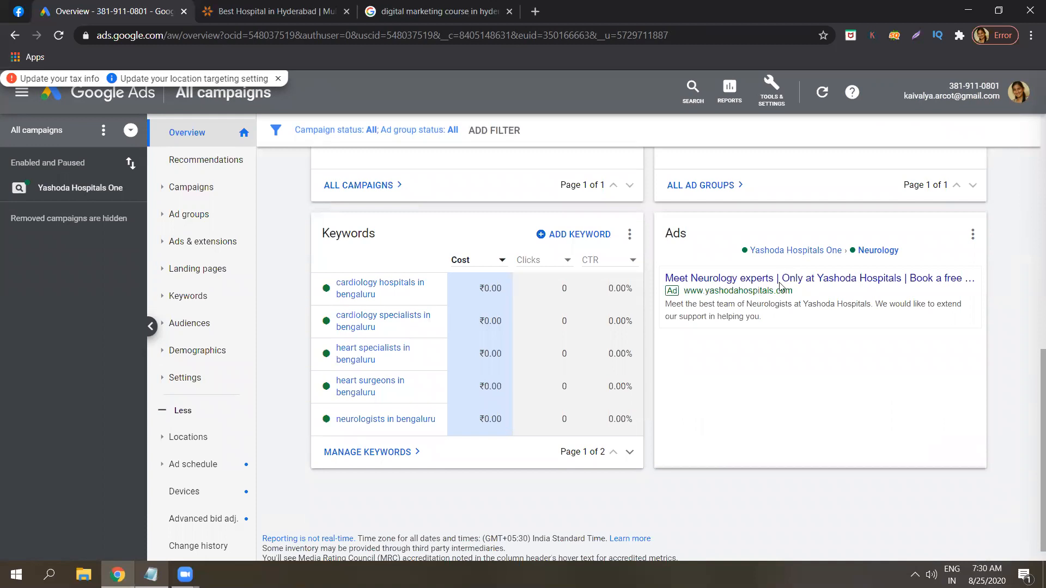
mouse_move(807, 277)
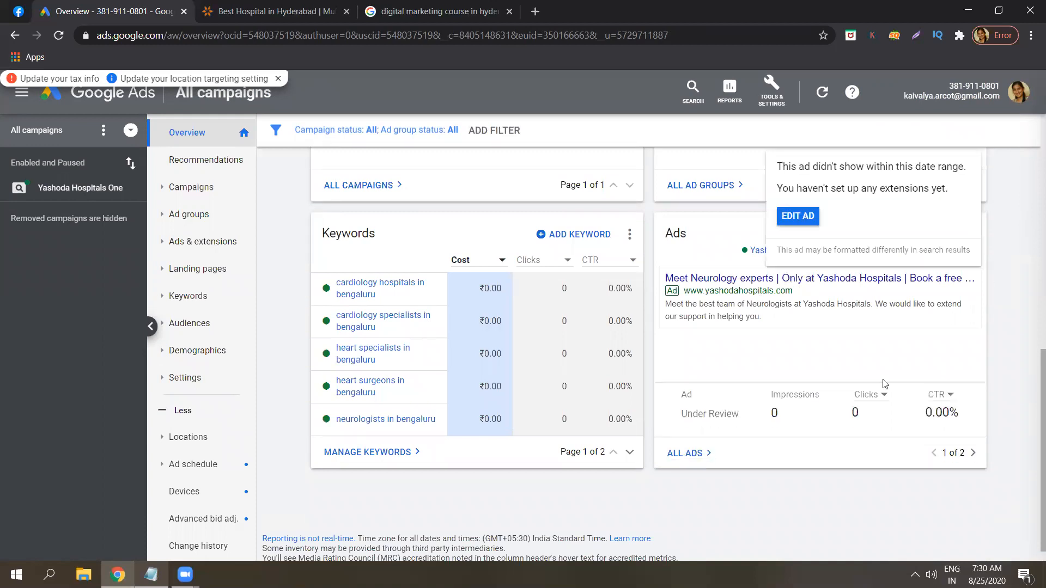
scroll(1030, 403, down, 1)
drag(1031, 430, 1030, 160)
click(1031, 278)
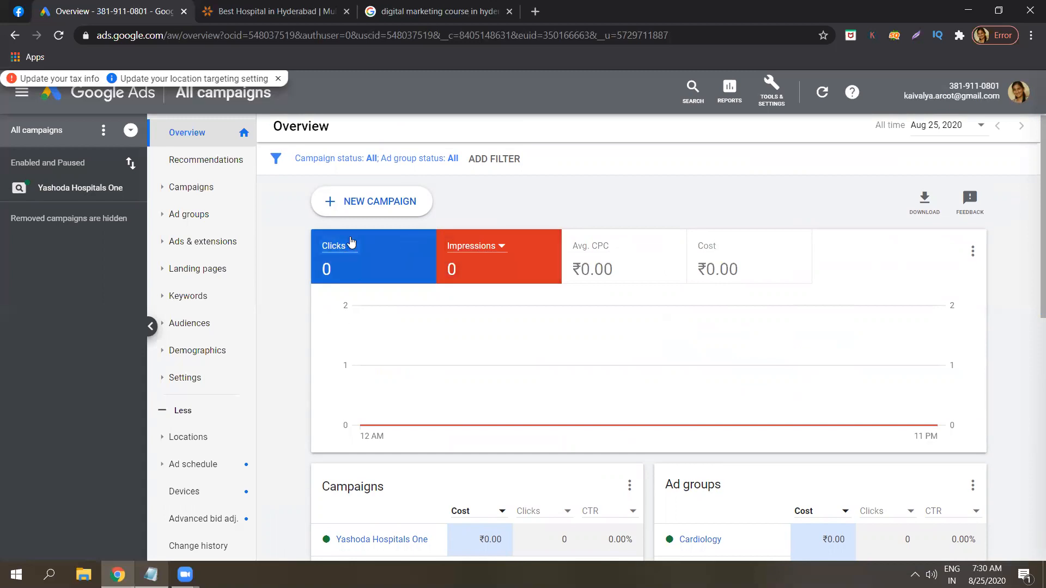
Compare the overview's performance metrics with the live ad in the Google results for "digital marketing course in hyderabad"
click(449, 21)
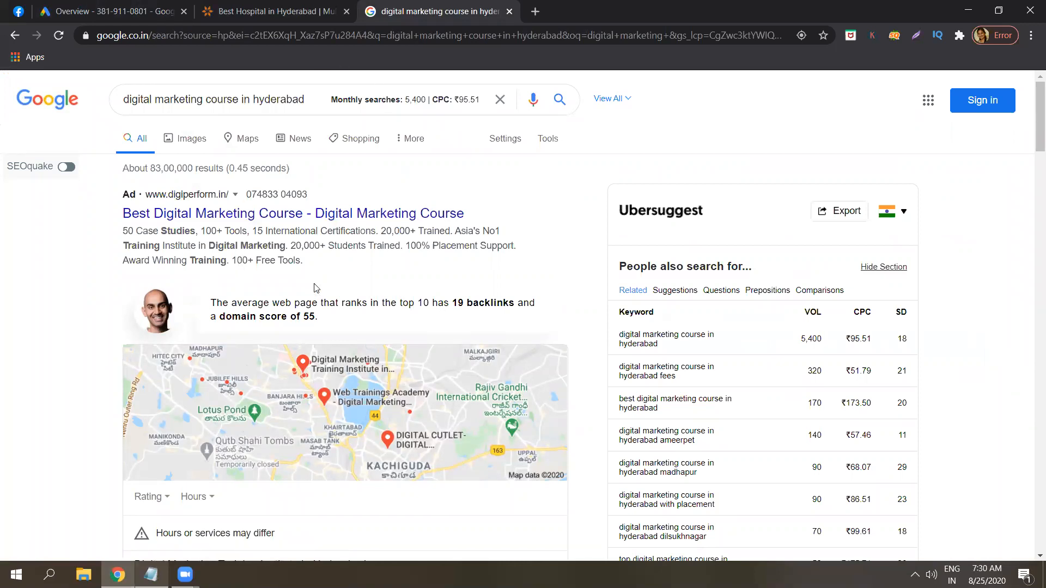
click(152, 5)
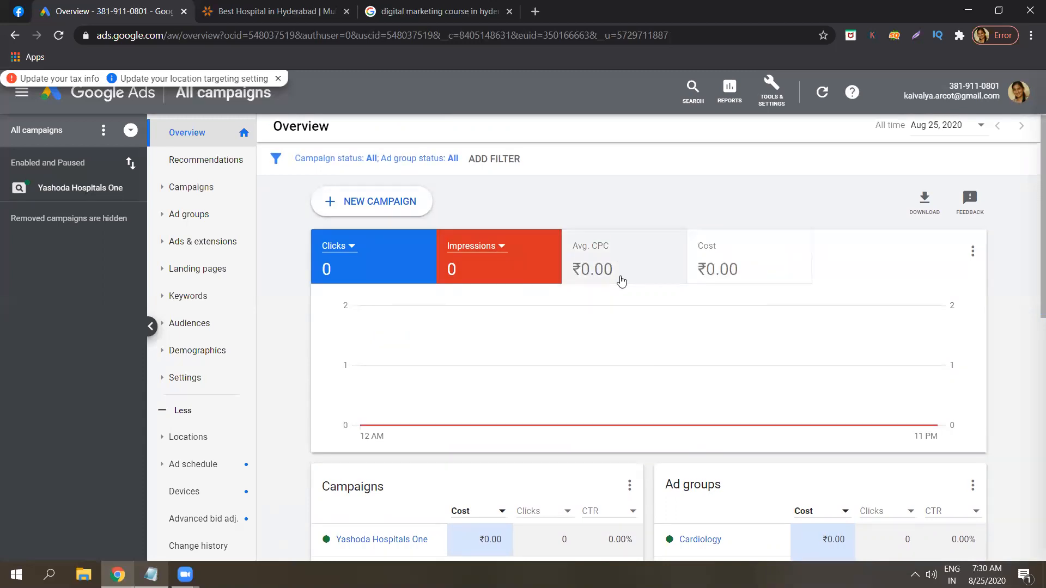
click(470, 5)
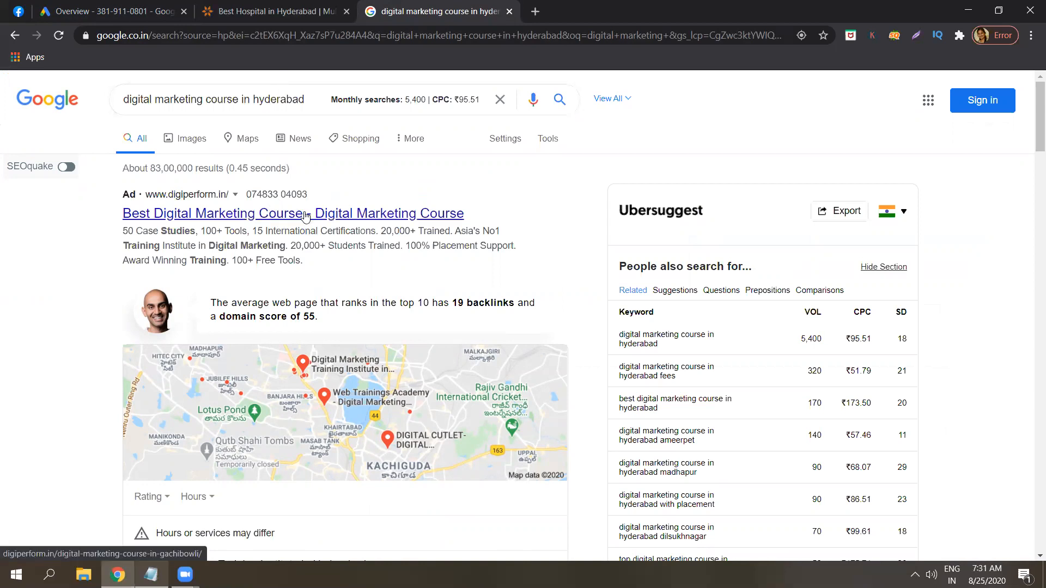
click(89, 6)
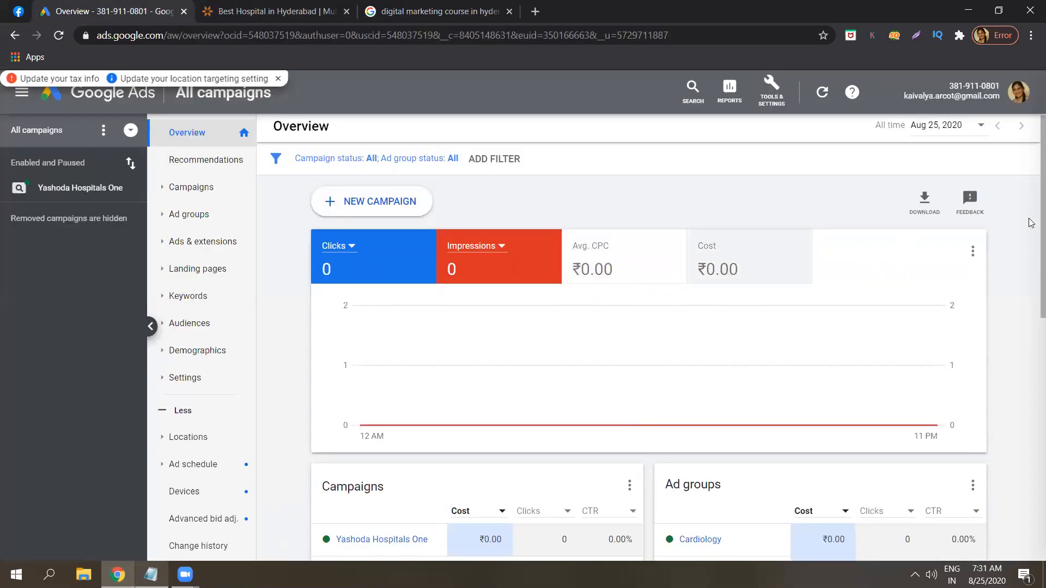
Go through the overview's summary cards again down to the keywords and ads, and return to the performance chart
scroll(1032, 248, down, 1)
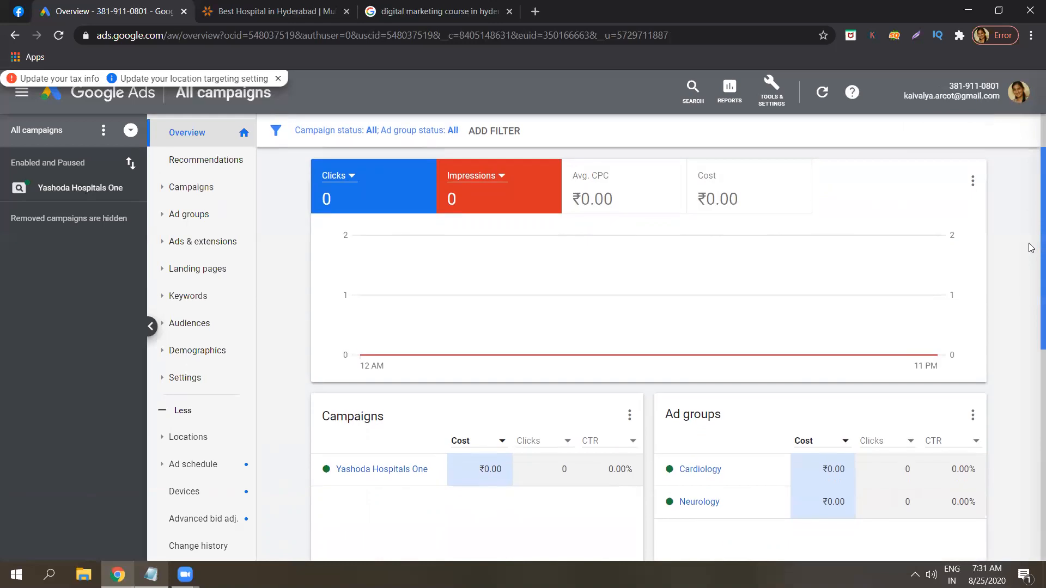
scroll(1031, 248, down, 1)
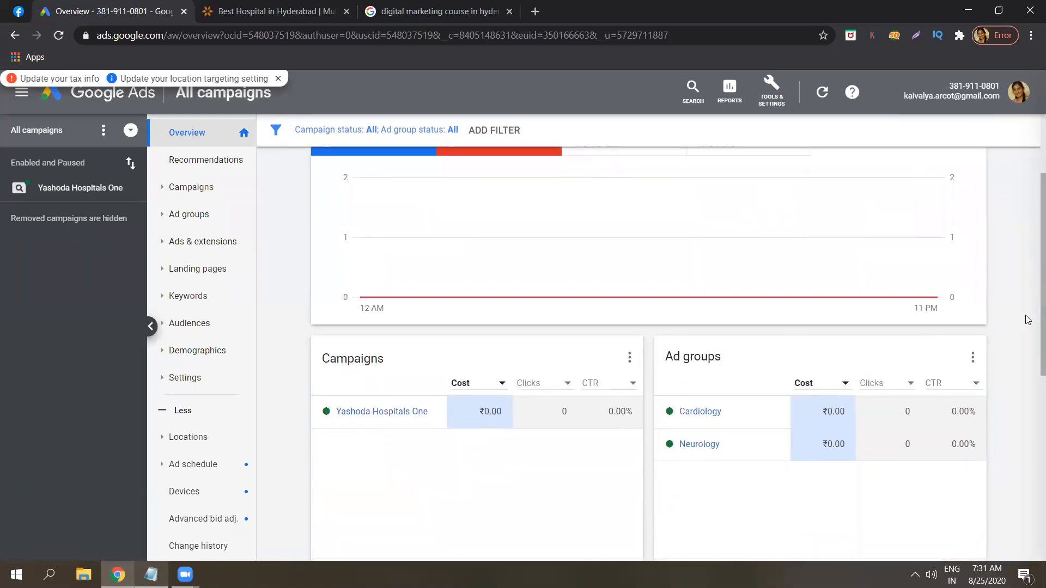
drag(1032, 309, 1031, 485)
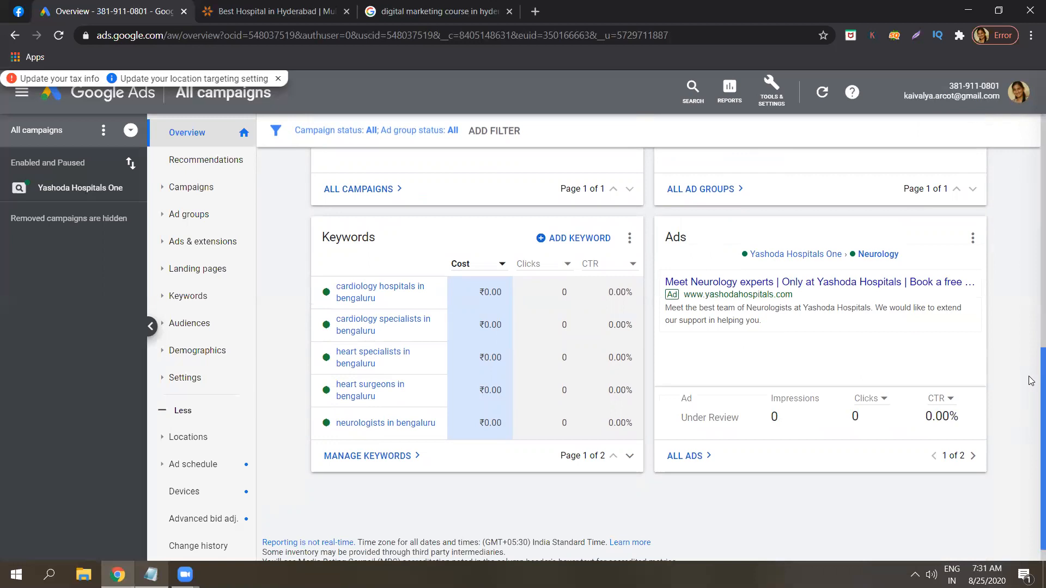
mouse_move(1031, 379)
mouse_down()
mouse_move(1032, 413)
mouse_move(1031, 367)
mouse_up()
scroll(1031, 234, up, 8)
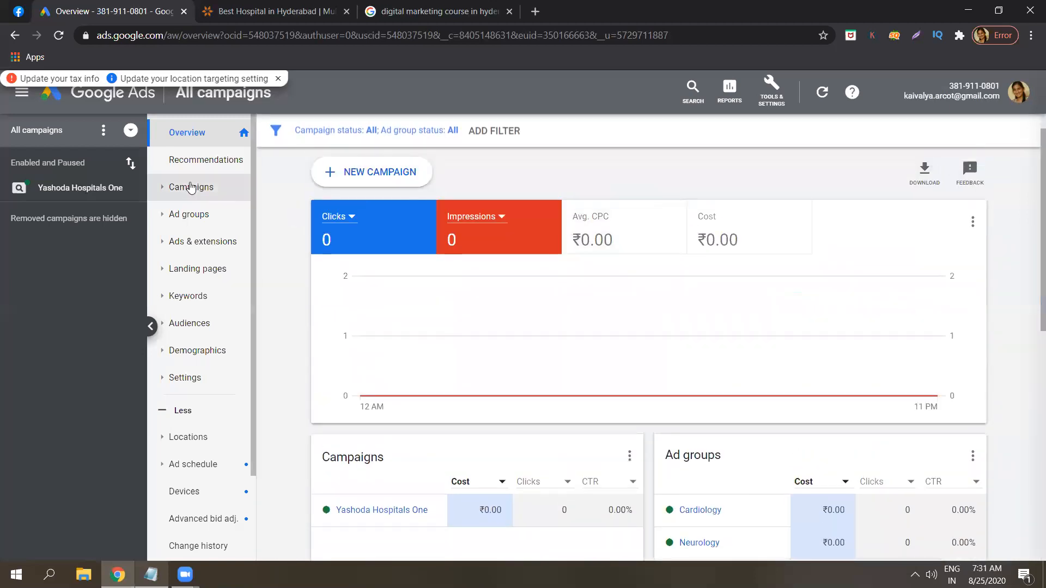
Open the campaigns list, examine the edit actions available for Yashoda Hospitals One, and clear the selection
click(162, 189)
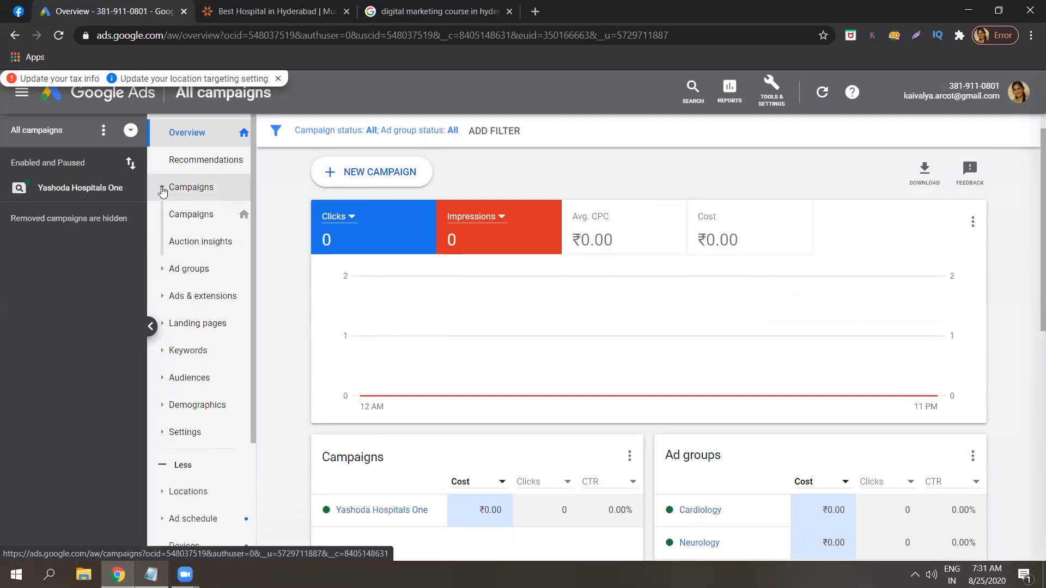
click(187, 214)
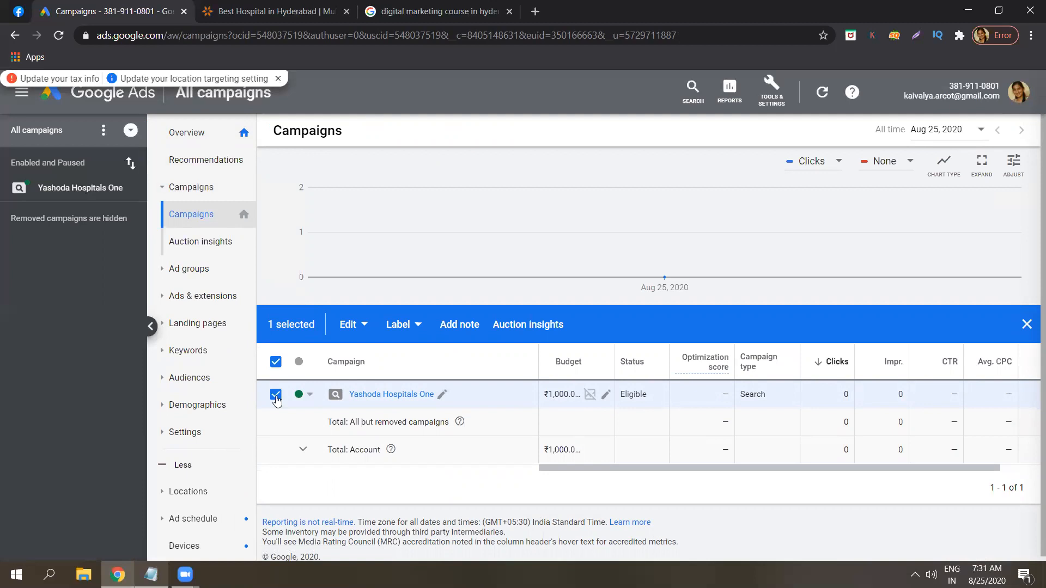
click(364, 326)
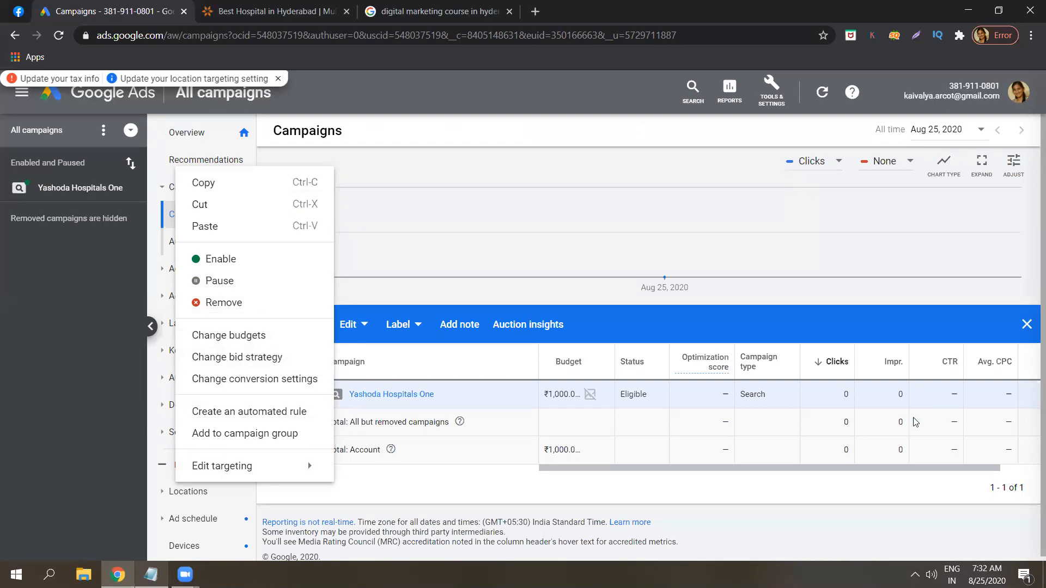
click(1029, 324)
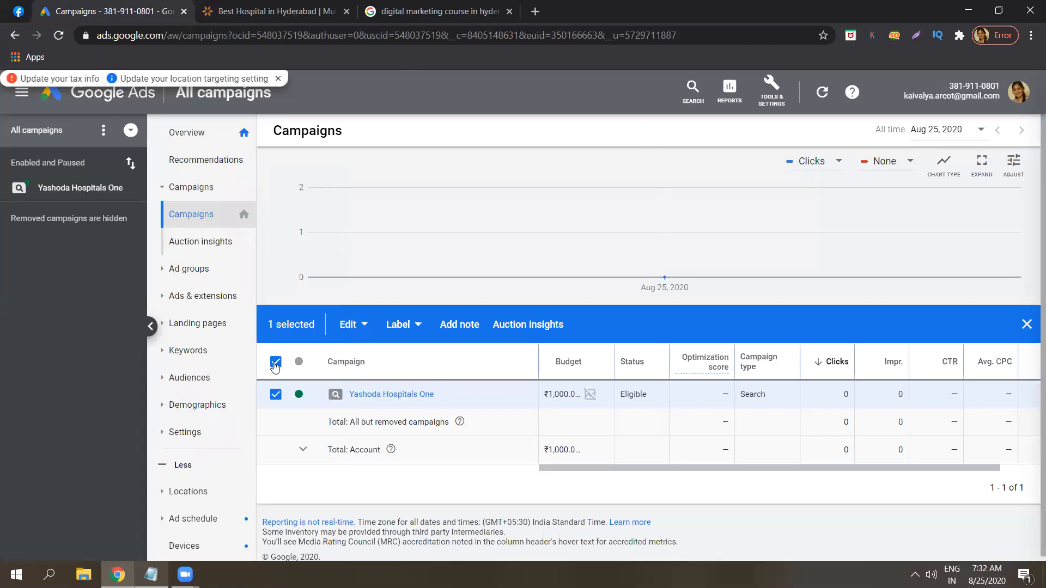
click(275, 363)
Examine the search keywords list and the other account sections, and open the ad groups list
click(216, 351)
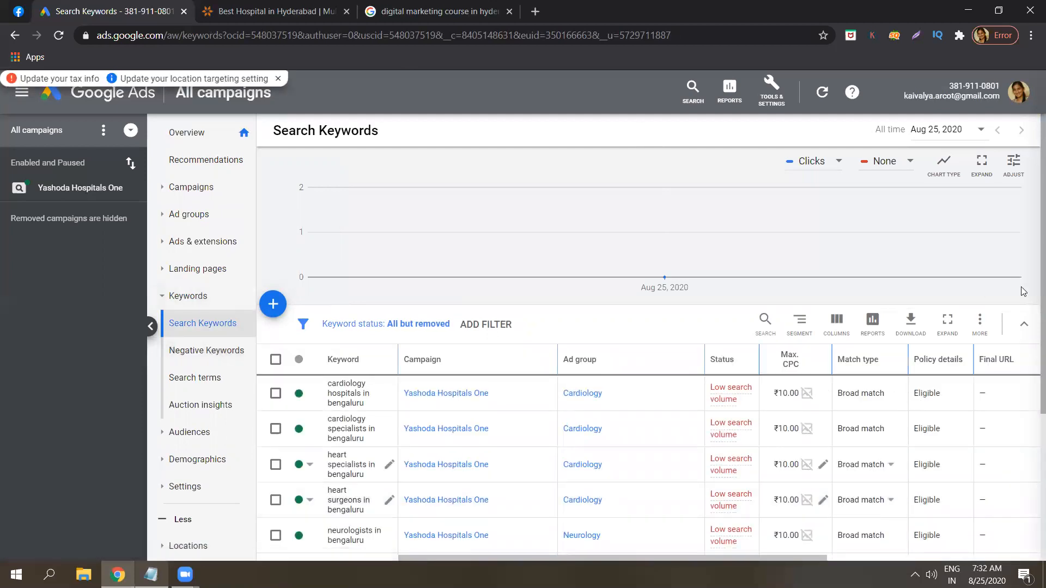
scroll(1031, 332, down, 4)
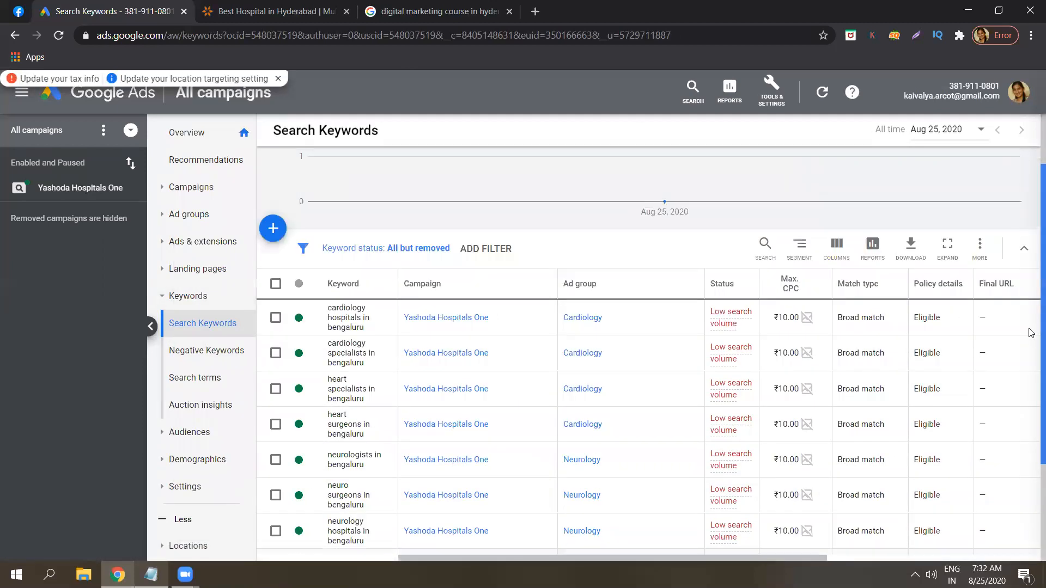
scroll(1032, 381, up, 4)
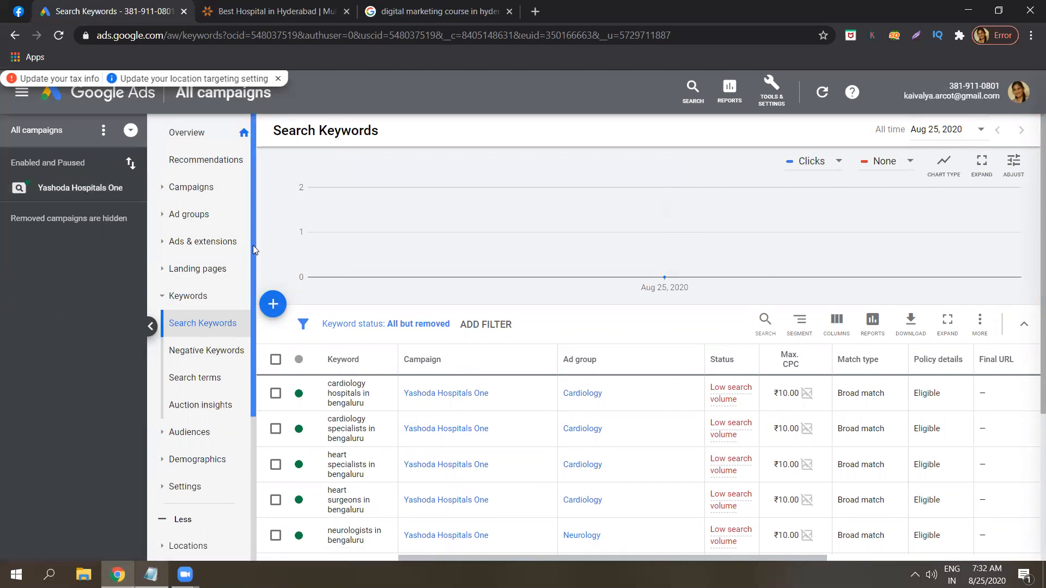
scroll(253, 245, down, 3)
scroll(262, 360, down, 1)
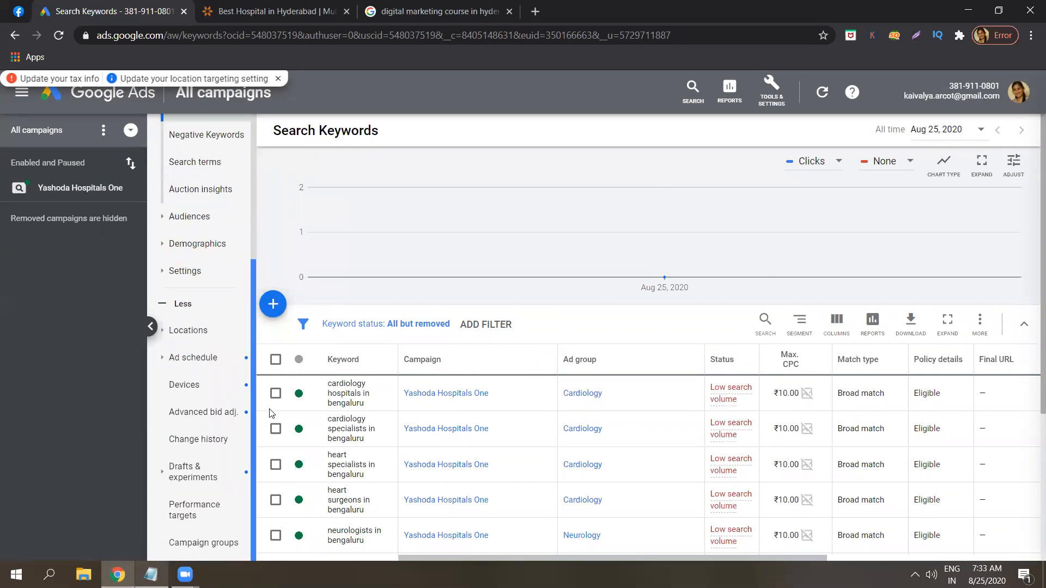
scroll(262, 349, up, 2)
scroll(261, 305, up, 3)
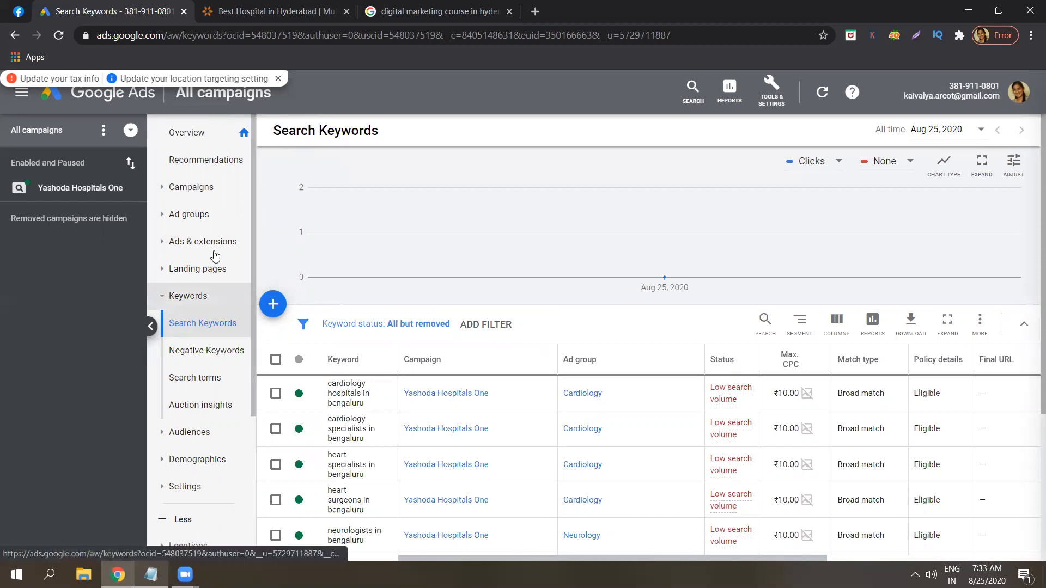
click(193, 218)
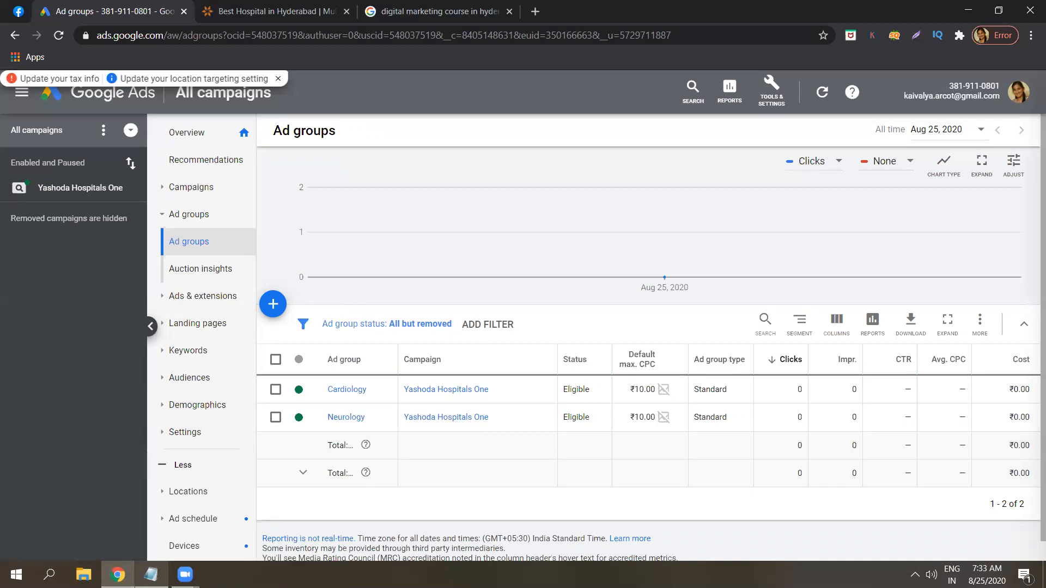
Switch to the Notepad notes and change "google ads network" to "google ads accounts" in the account hierarchy line
click(151, 574)
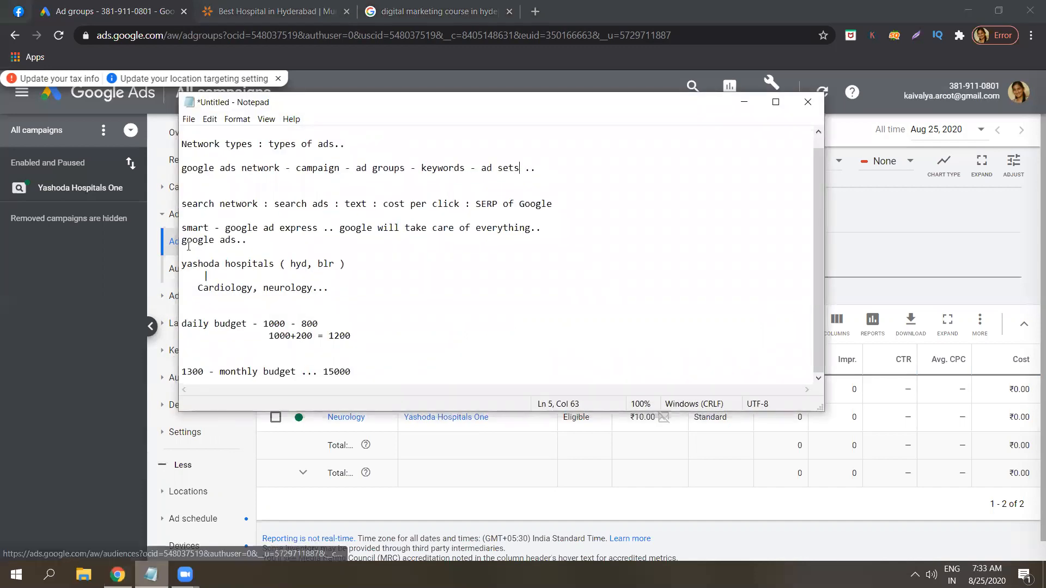
drag(280, 168, 184, 166)
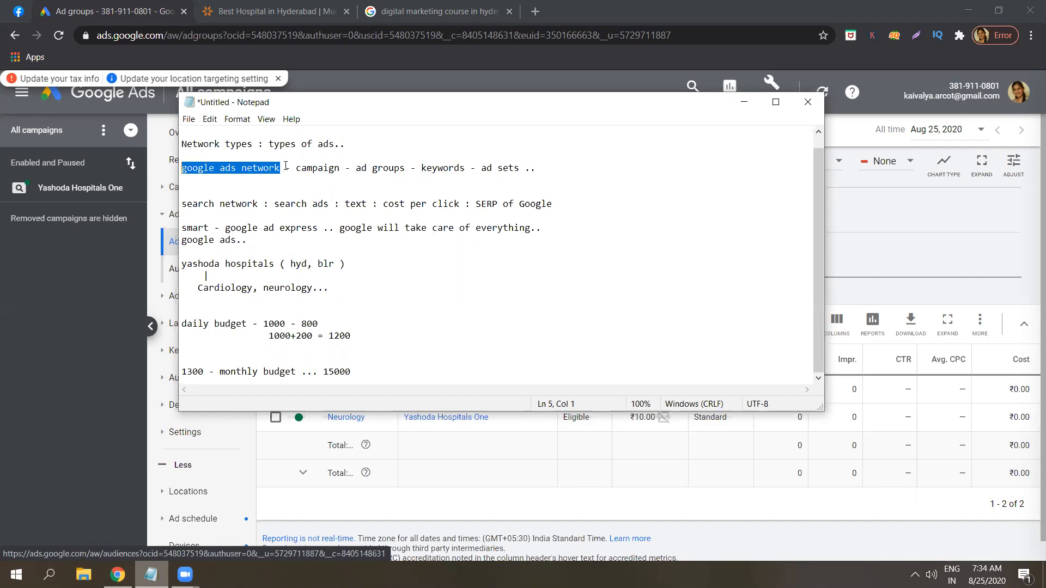
click(286, 166)
key(BackSpace)
key(BackSpace)
key(BackSpace)
key(BackSpace)
key(BackSpace)
key(BackSpace)
key(BackSpace)
text(a)
key(BackSpace)
key(BackSpace)
text(accounts)
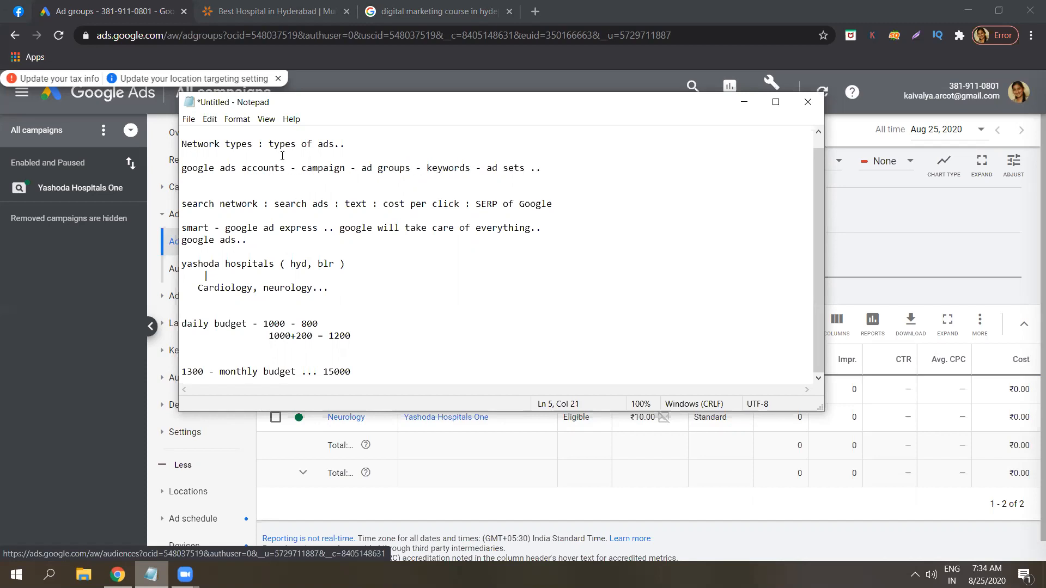
Add 10000 after "campaign" in the account hierarchy line
click(346, 168)
text(10)
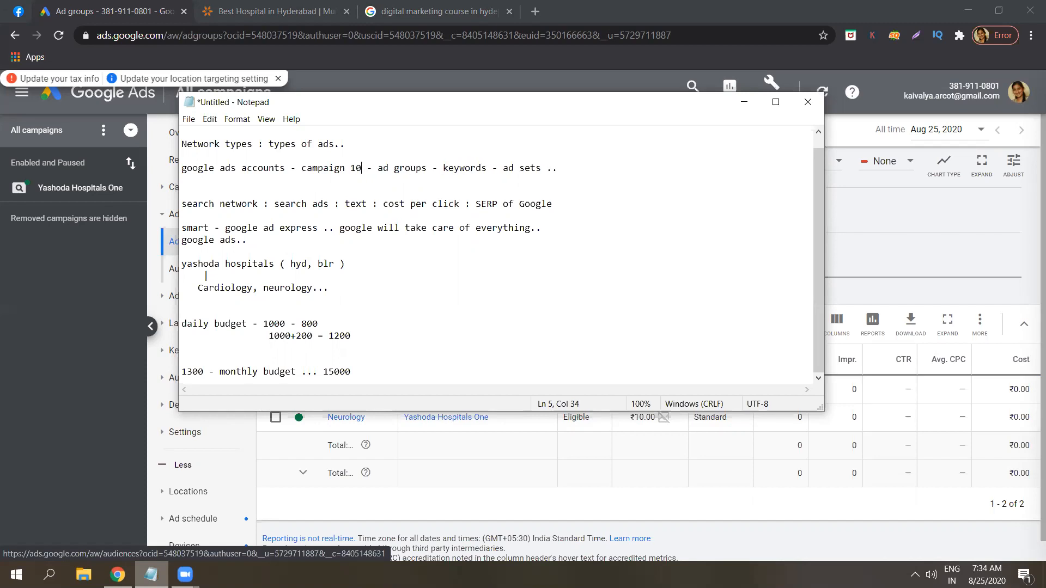
text(000)
key(Right)
key(Right)
key(Right)
key(Right)
key(Right)
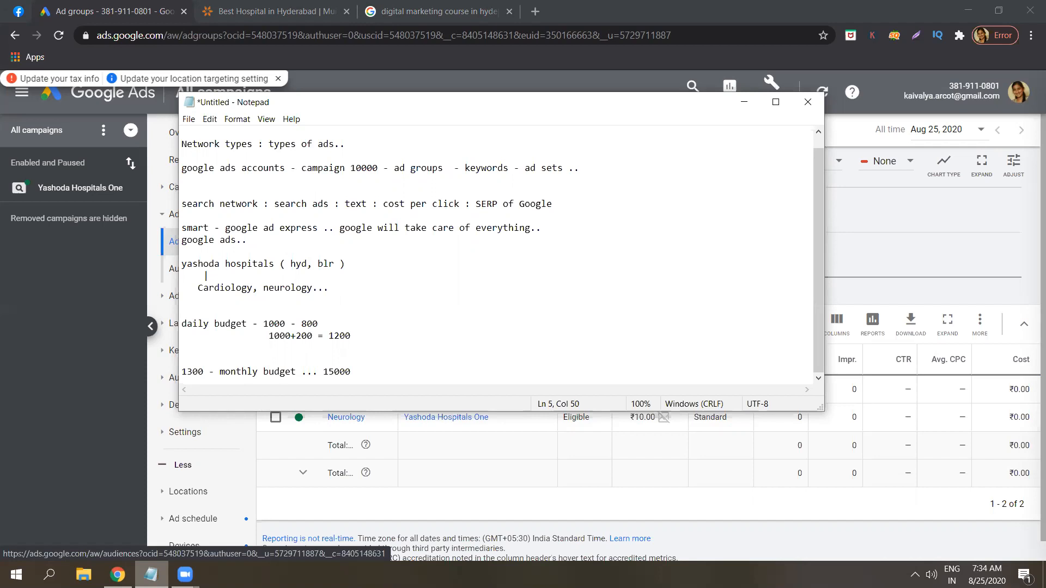
Add the note "( location )" after the campaign figure in the hierarchy line
click(380, 171)
text(( )
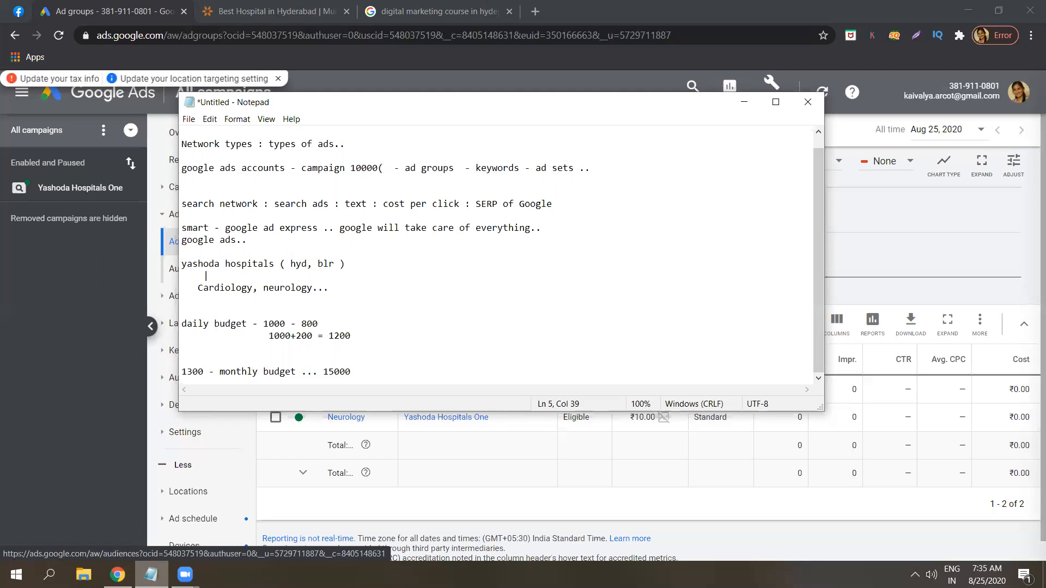
text(location )
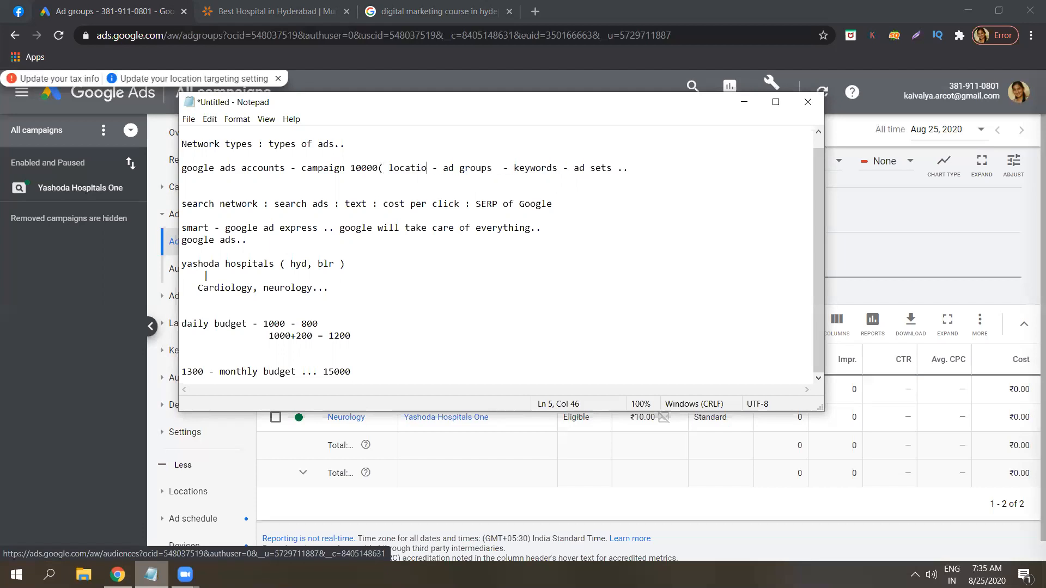
text())
Add "( services ) 20000" after "ad groups" in the hierarchy line
key(Right)
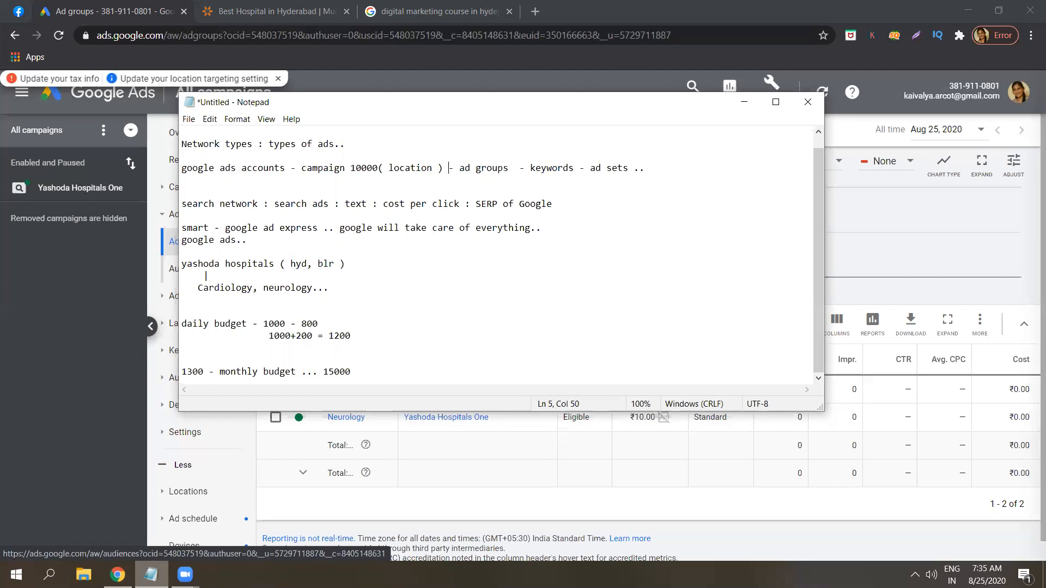
key(Right)
key(Right)
key(Right)
text(( s)
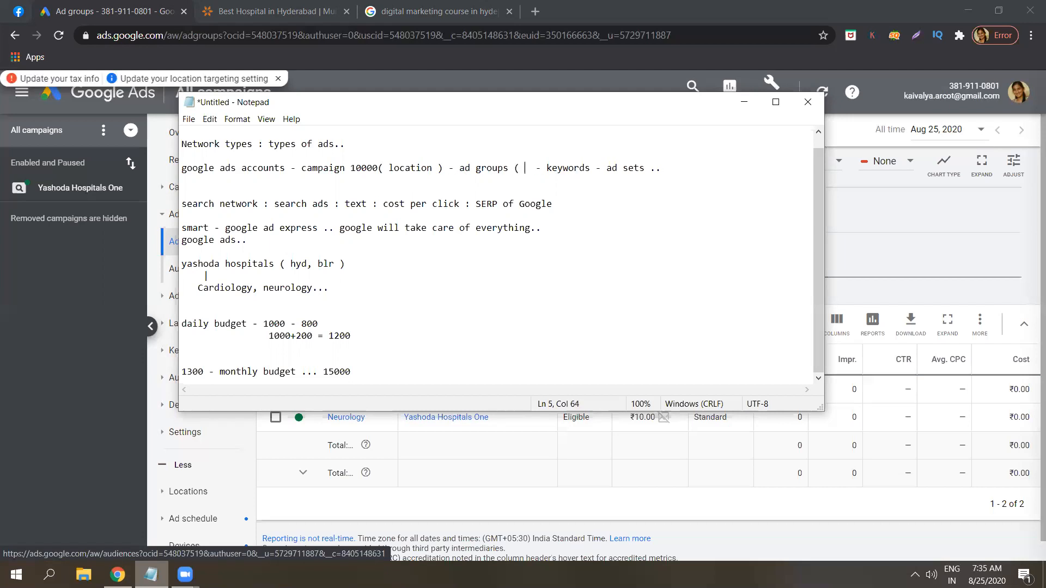
text(ervice)
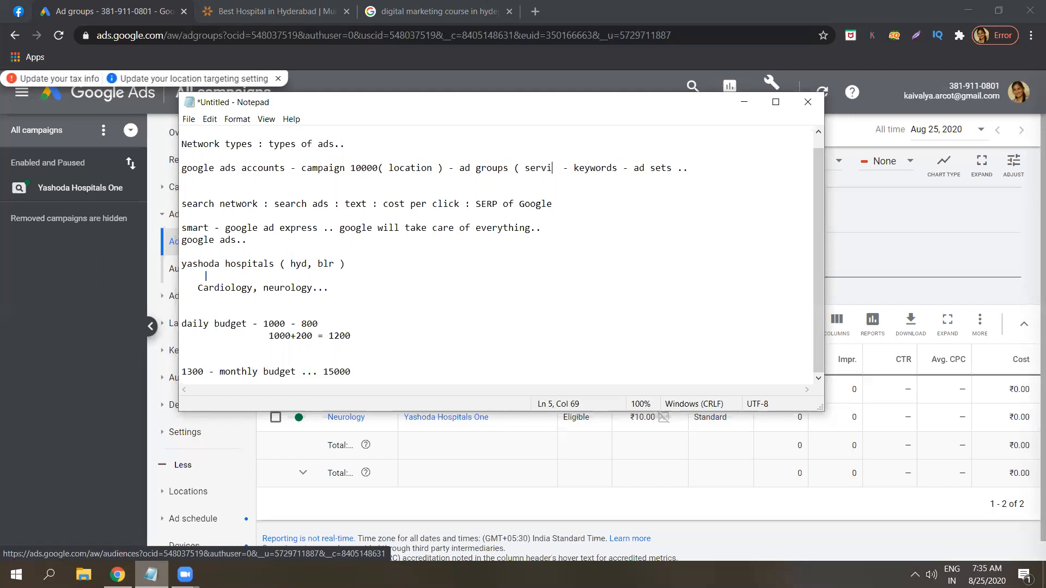
text(s )
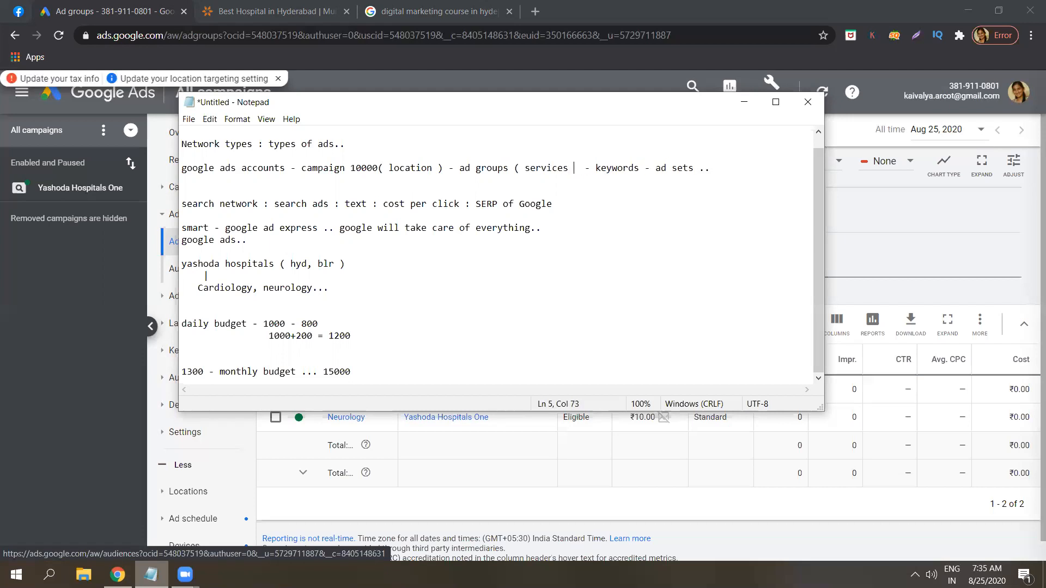
text() )
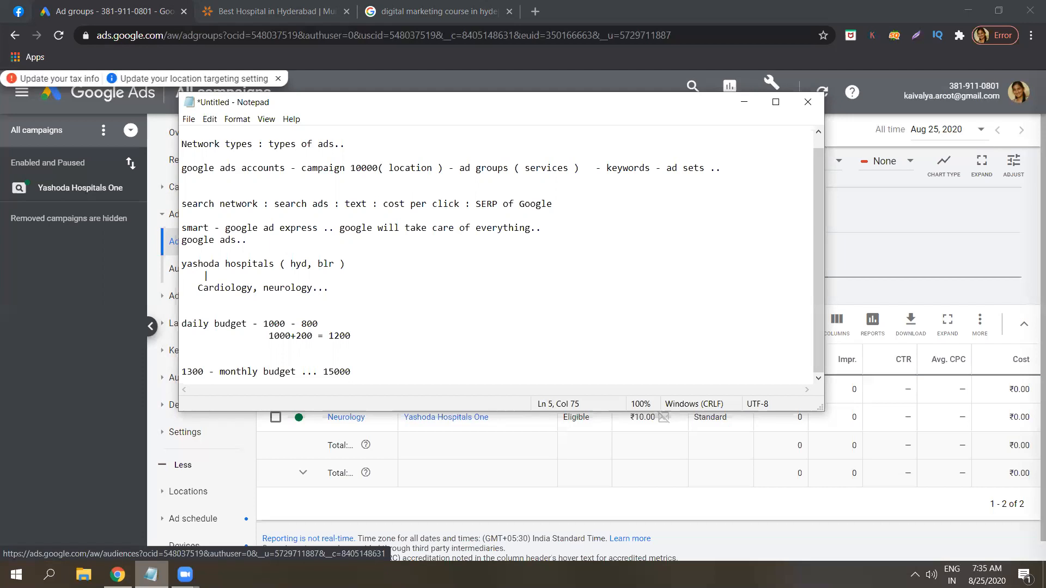
text(20000)
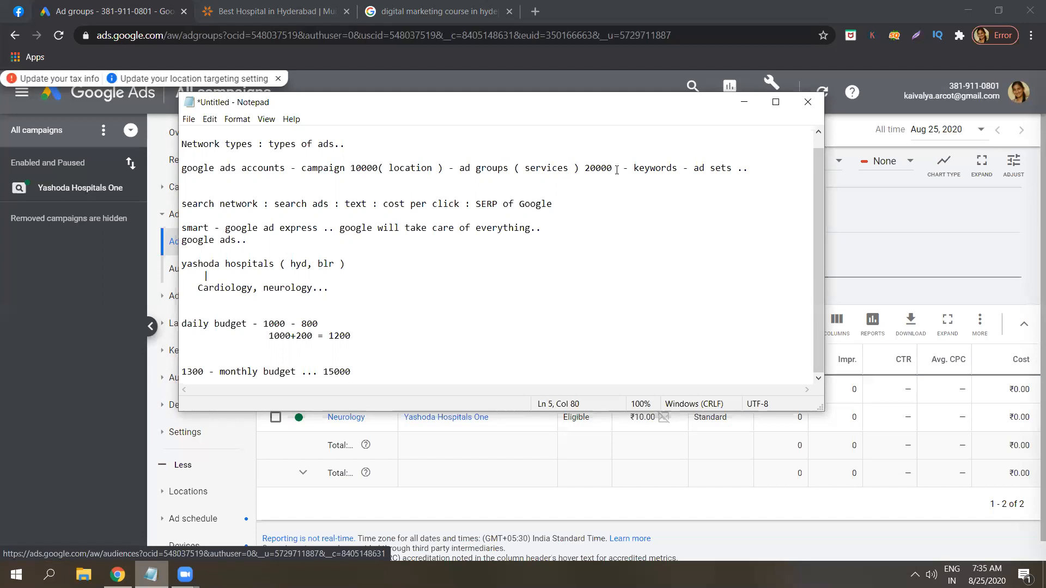
Review the ad groups and campaign entries, and add 10000 after "keywords" in the hierarchy line
drag(616, 170, 459, 170)
click(457, 171)
drag(378, 170, 303, 170)
click(335, 170)
click(682, 169)
text(10000)
Compare the ad groups and keywords figures, and add 50 after "ad sets" in the hierarchy line
click(545, 169)
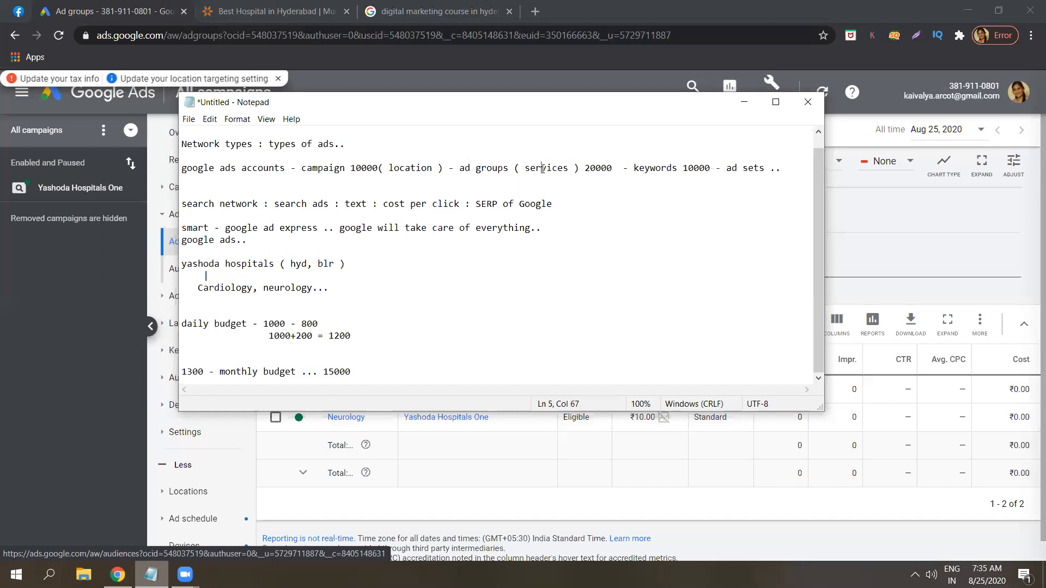
click(585, 169)
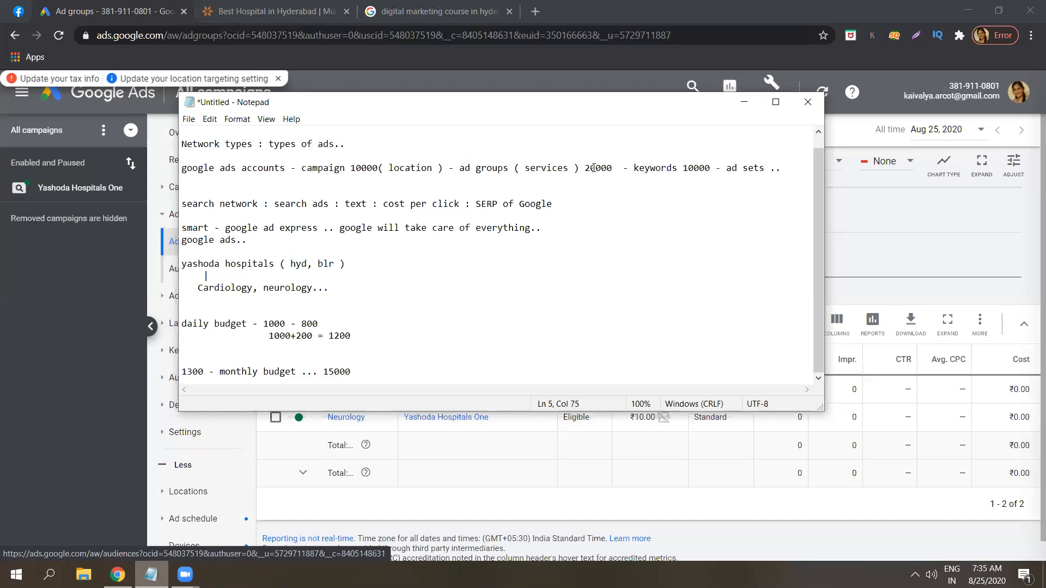
click(698, 170)
click(583, 166)
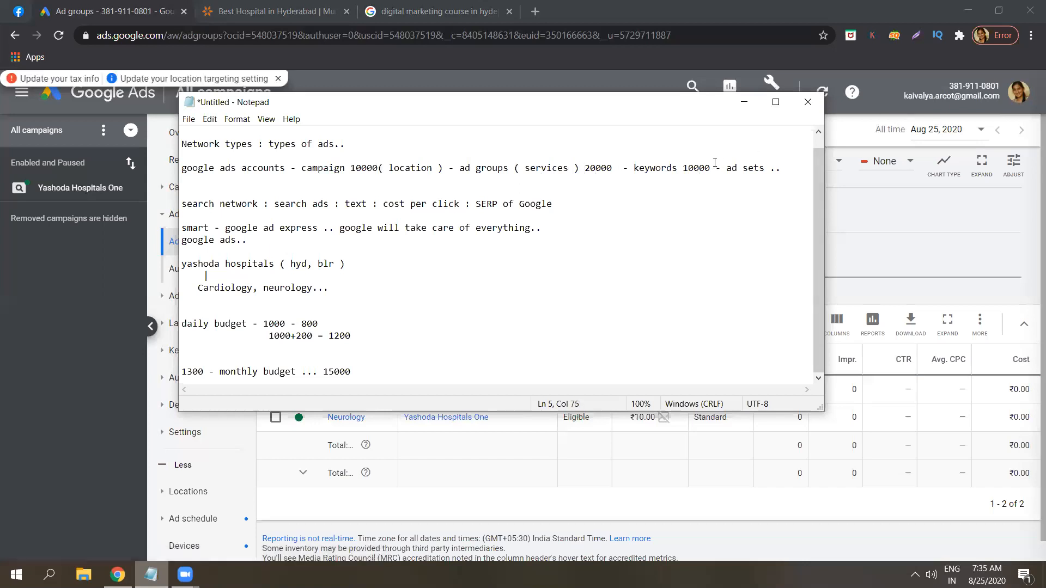
click(769, 168)
text(50)
Go over the campaign and ad sets entries, and highlight the complete account hierarchy line
drag(302, 168, 446, 172)
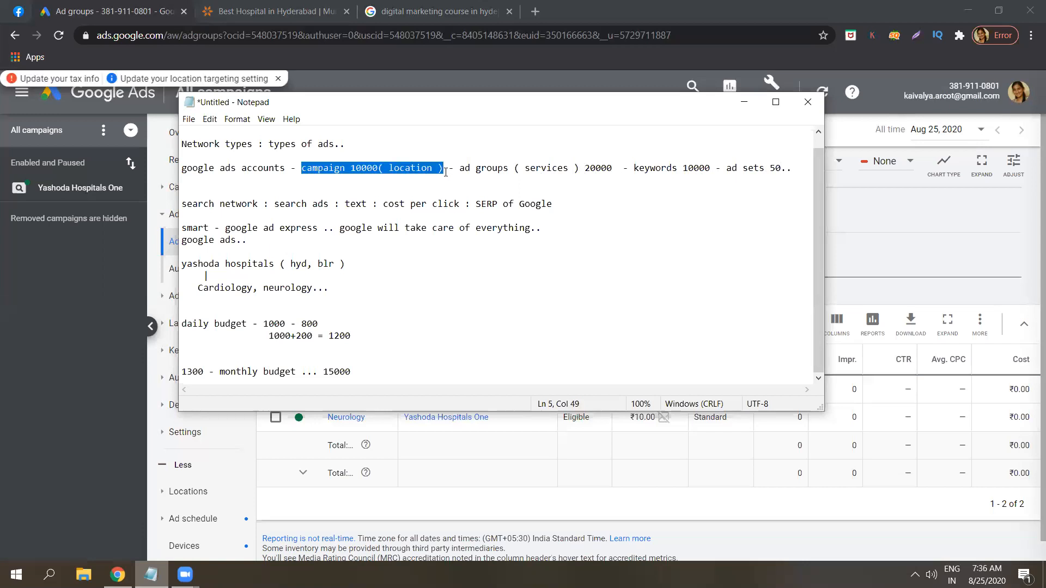
click(445, 172)
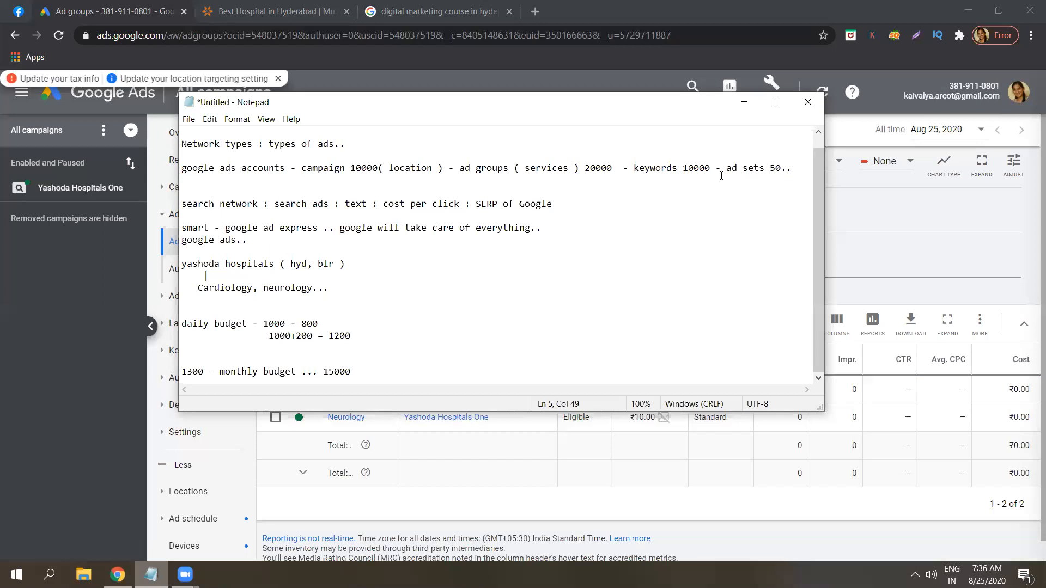
drag(726, 171, 785, 170)
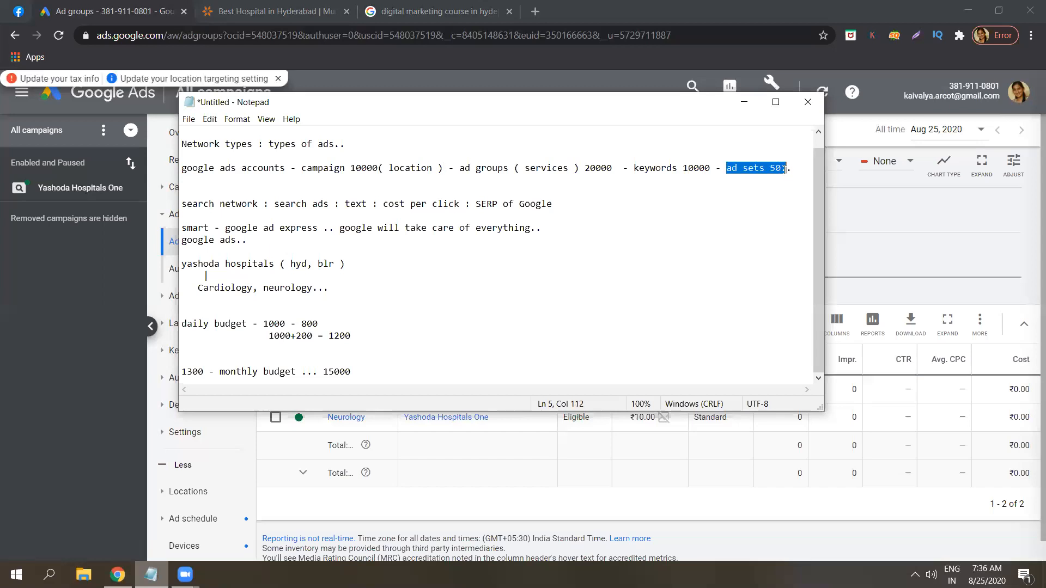
click(785, 170)
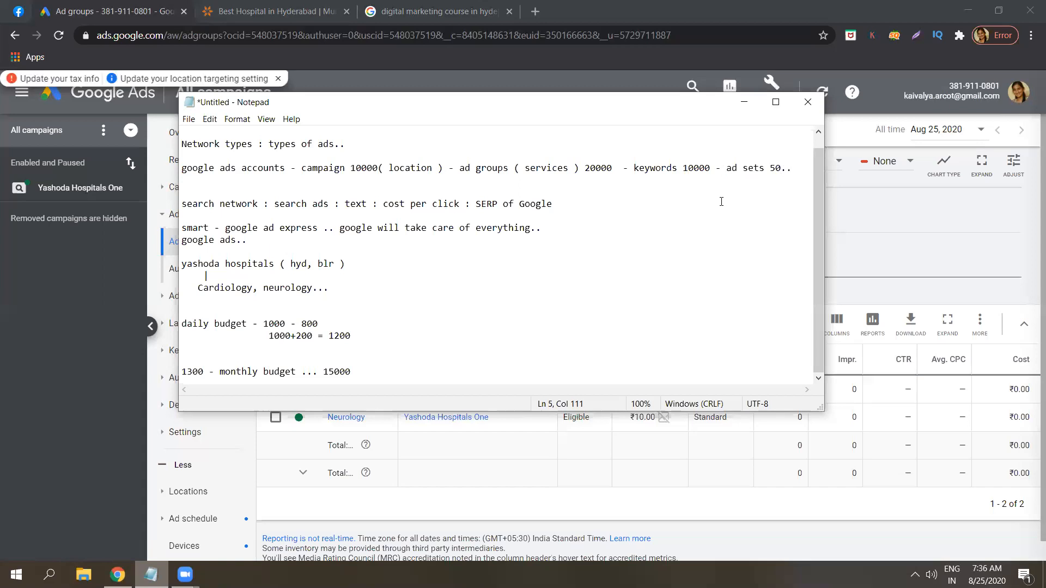
double_click(786, 165)
click(650, 181)
drag(533, 175, 179, 167)
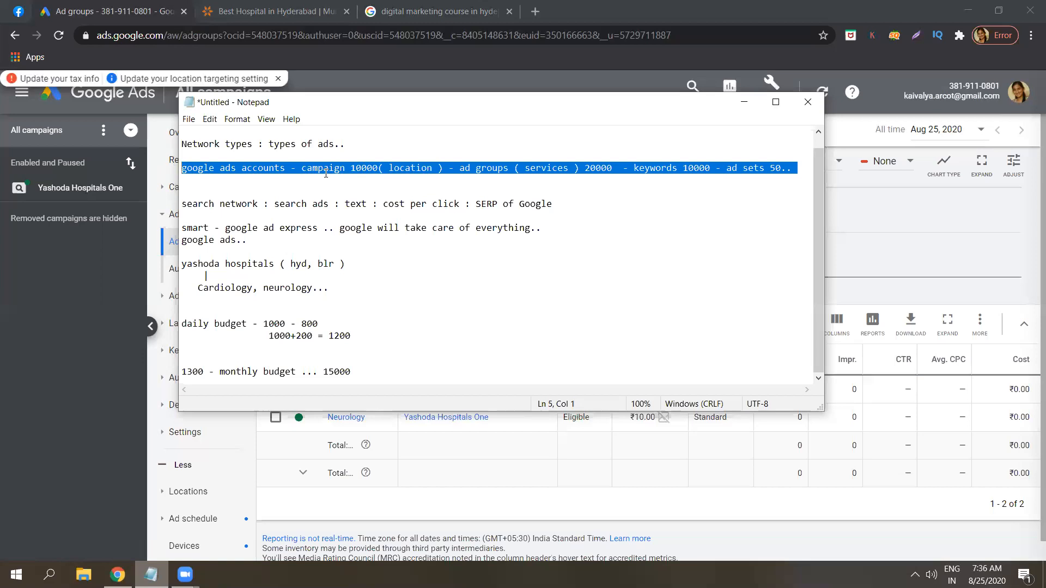
click(435, 192)
click(287, 164)
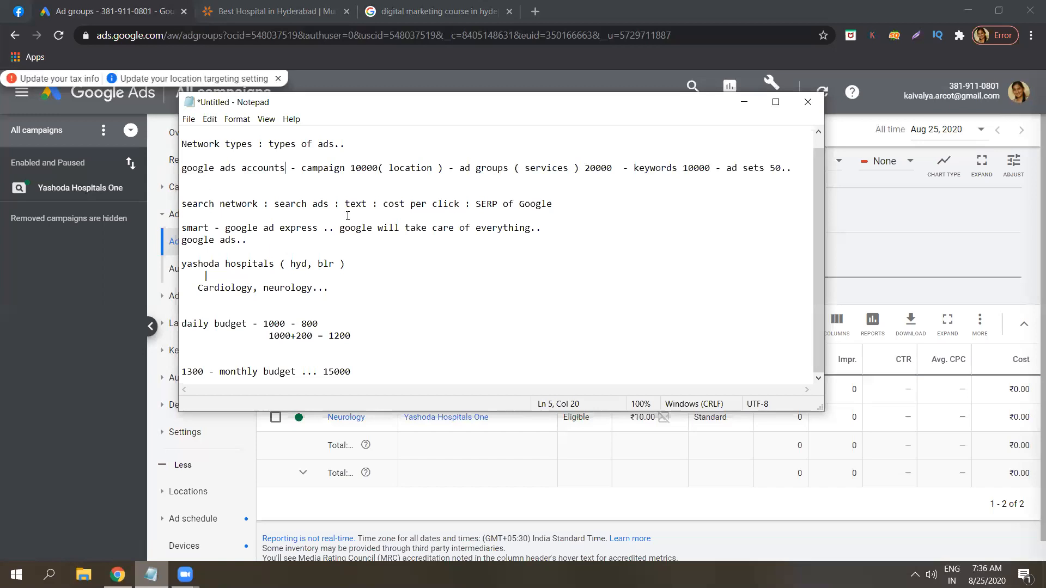
Read through the hierarchy line again from the accounts entry to the ad groups entry
click(559, 231)
double_click(256, 172)
click(256, 173)
click(333, 167)
click(531, 178)
click(584, 170)
click(614, 179)
click(620, 170)
Highlight the campaign, ad groups, keywords and ad sets entries one after another to review each level's figure
drag(443, 170, 302, 172)
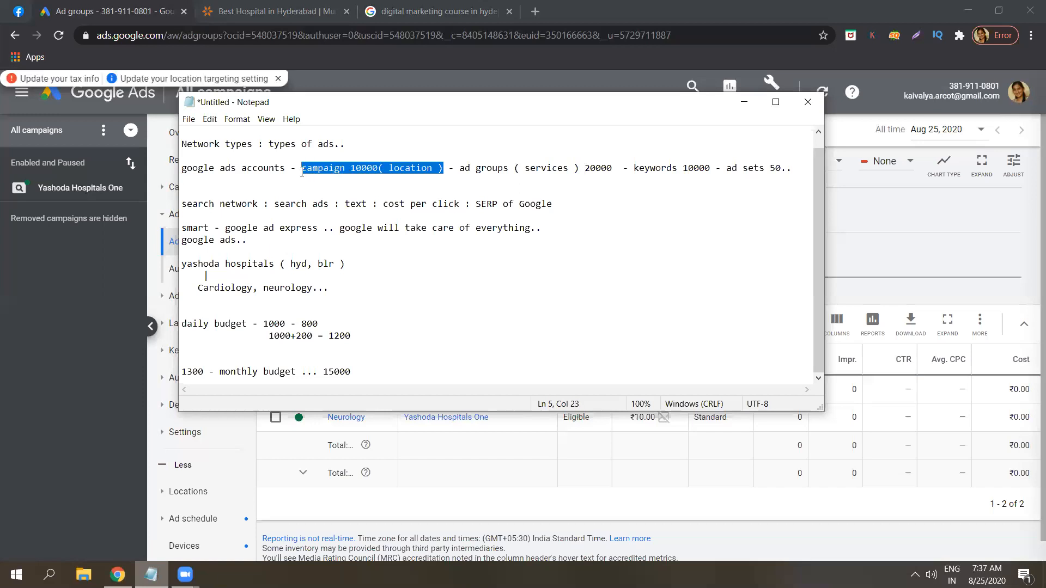
click(302, 172)
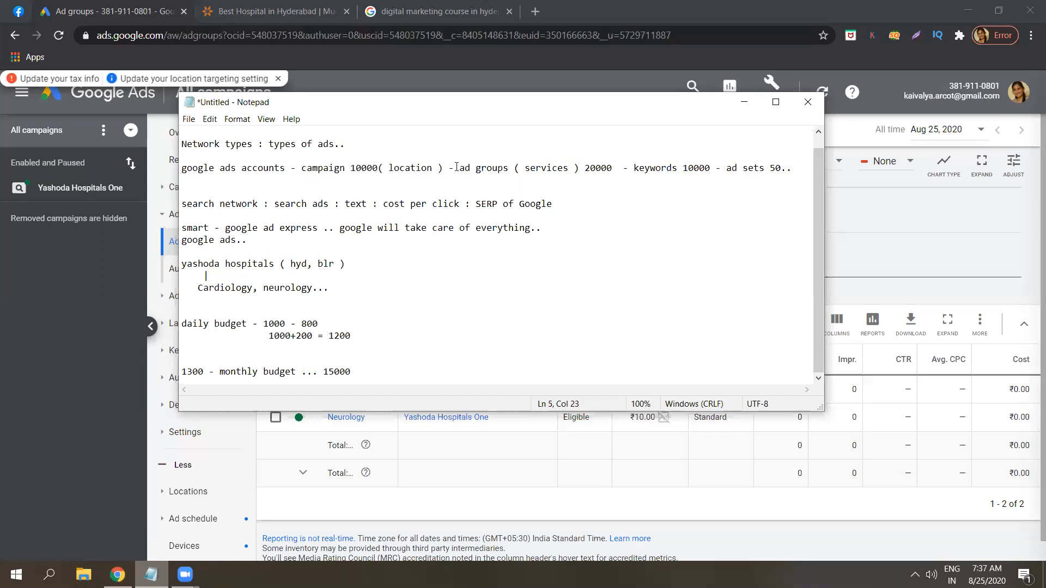
drag(459, 168, 612, 166)
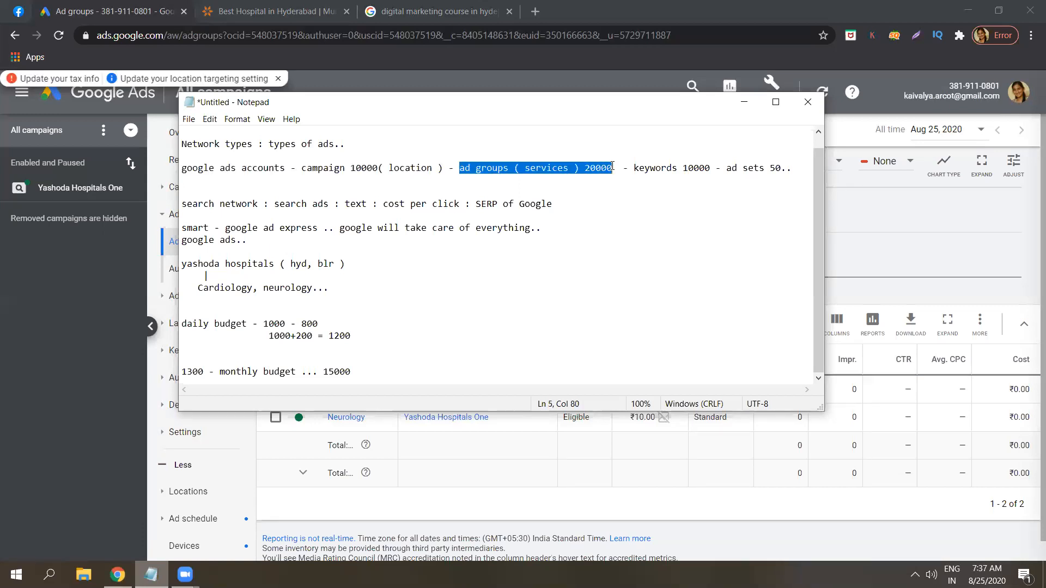
click(612, 166)
drag(613, 166, 506, 168)
click(466, 170)
click(650, 168)
drag(636, 169, 711, 170)
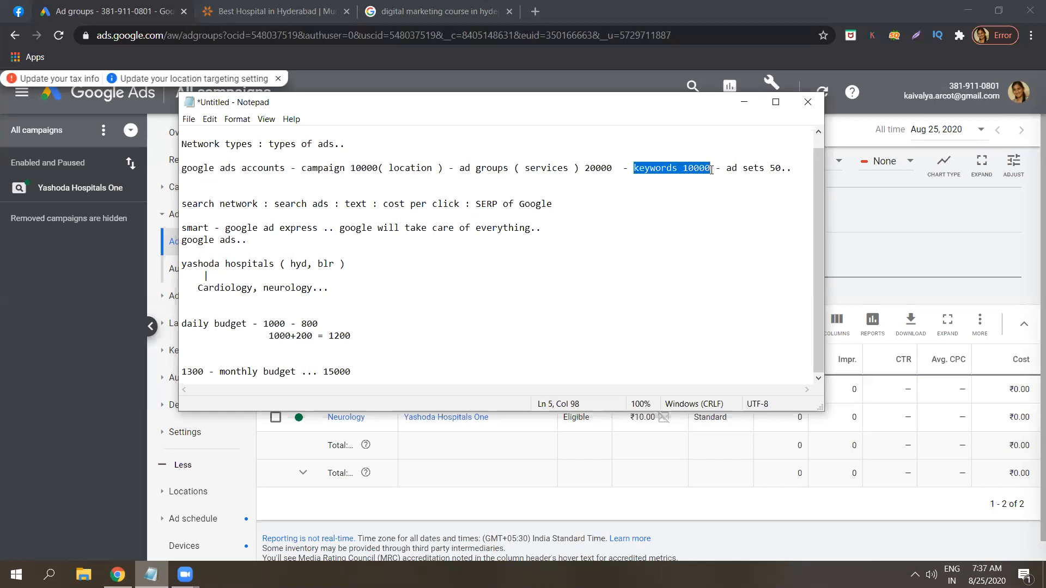
click(711, 170)
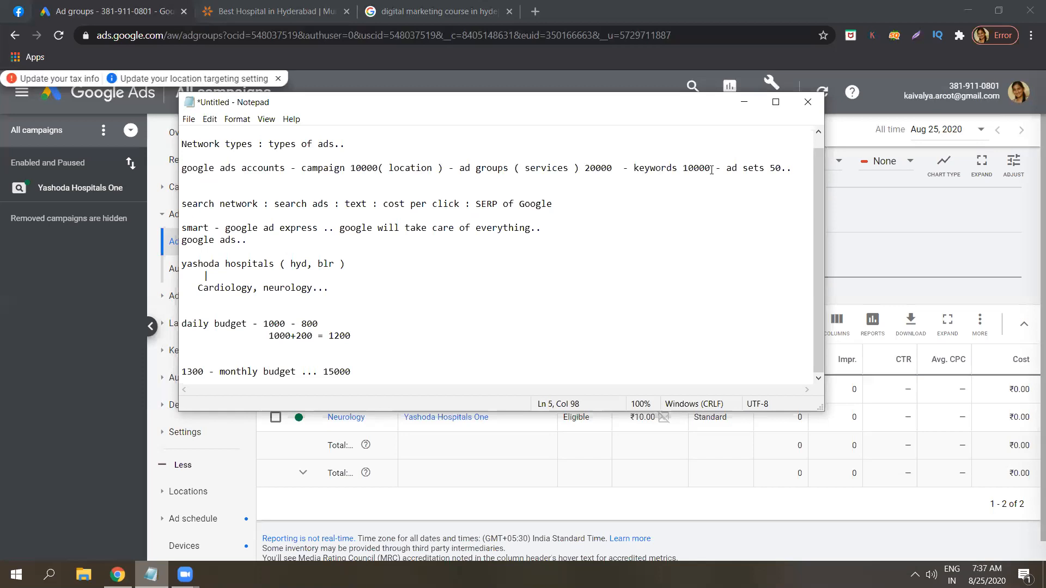
drag(732, 167, 785, 175)
click(781, 170)
click(729, 170)
click(786, 176)
click(661, 156)
Highlight the ad groups and keywords entries together and the ad sets entry, and return to the Google Ads ad groups list
drag(461, 167, 711, 172)
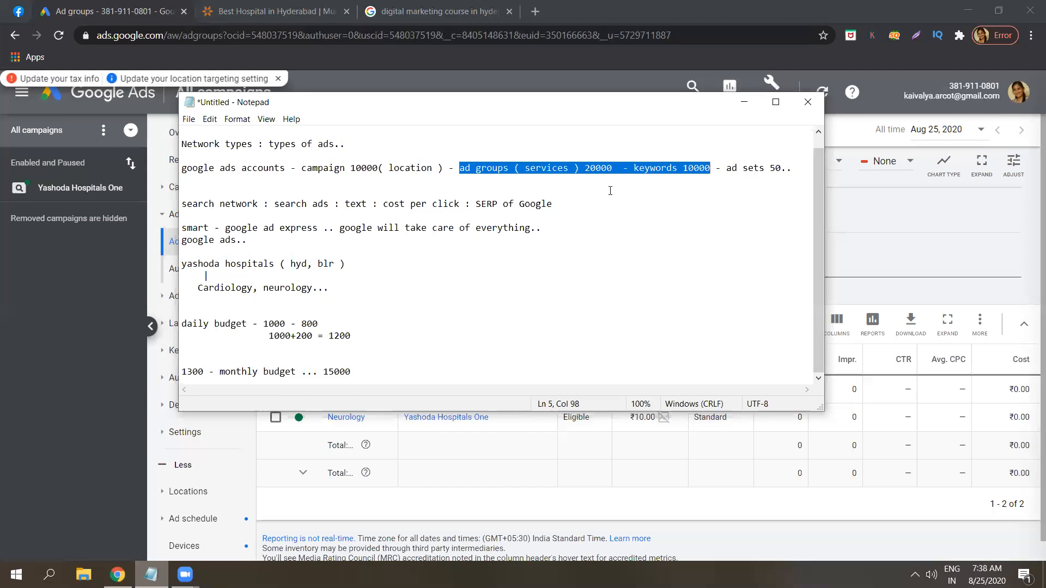
click(649, 188)
drag(728, 168, 784, 171)
click(784, 171)
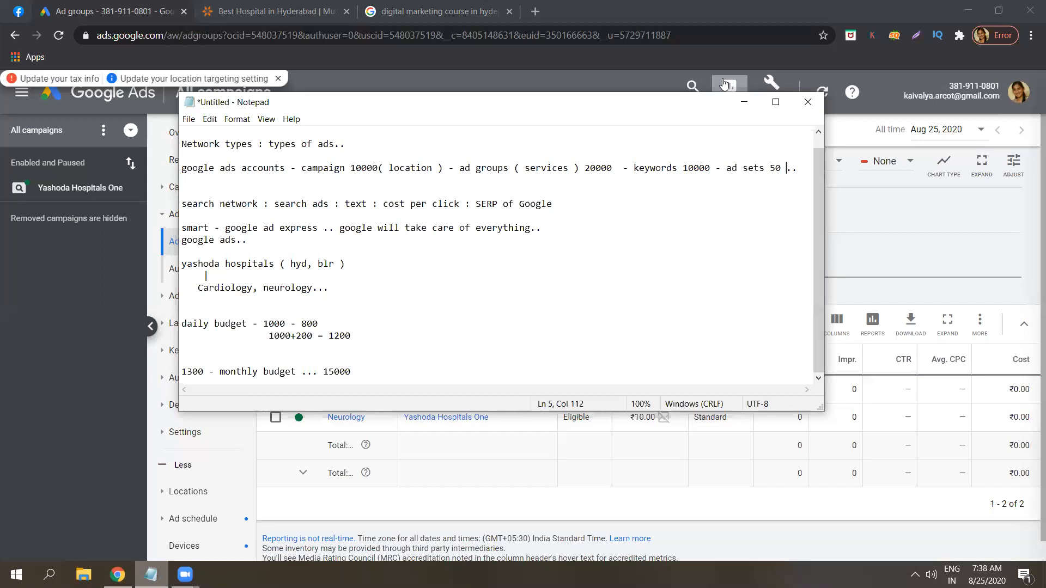
click(736, 102)
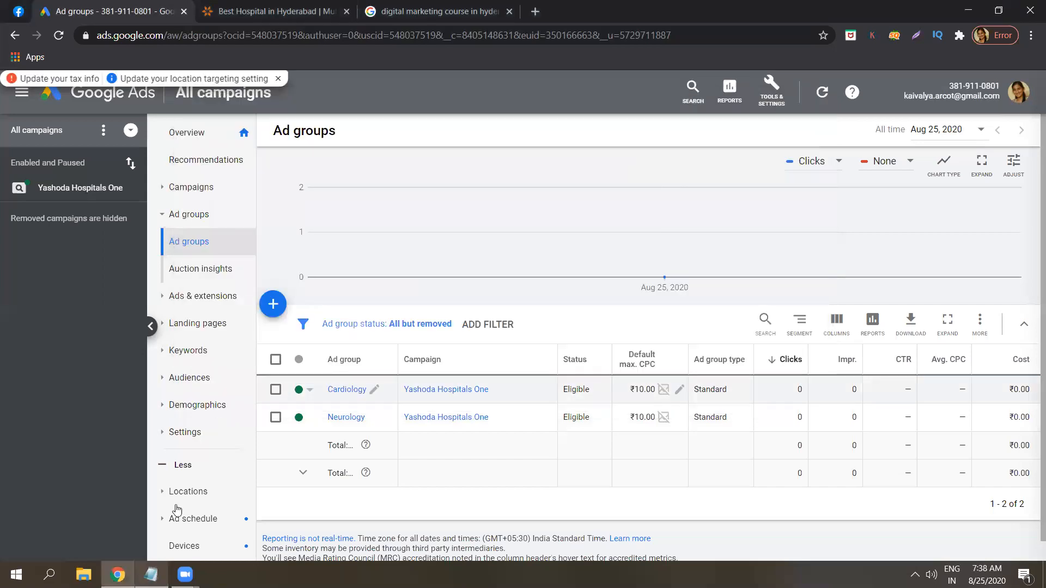